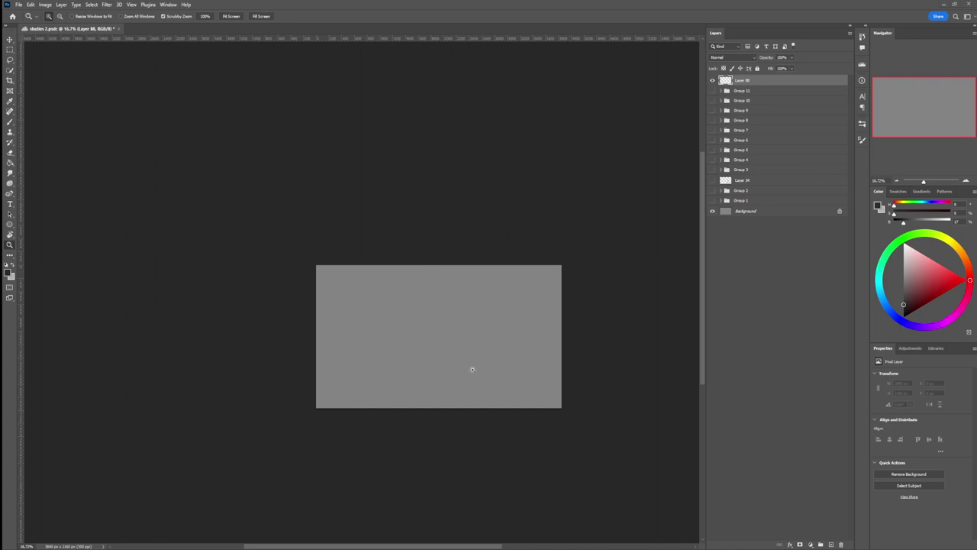
- Activate the Brush tool for sketching on the current layer and save the document
drag(473, 369, 475, 370)
drag(509, 326, 521, 331)
scroll(519, 331, up, 2)
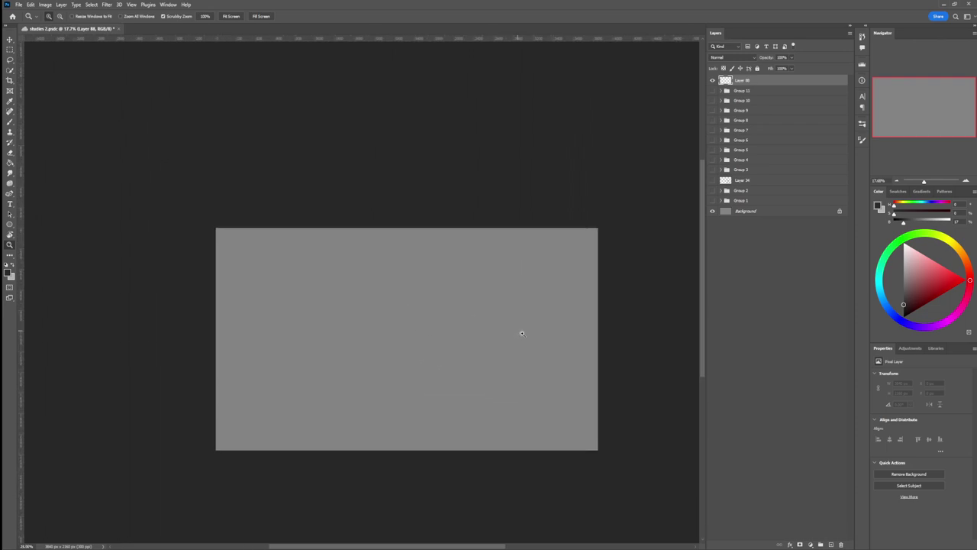
scroll(480, 374, up, 2)
scroll(492, 367, up, 1)
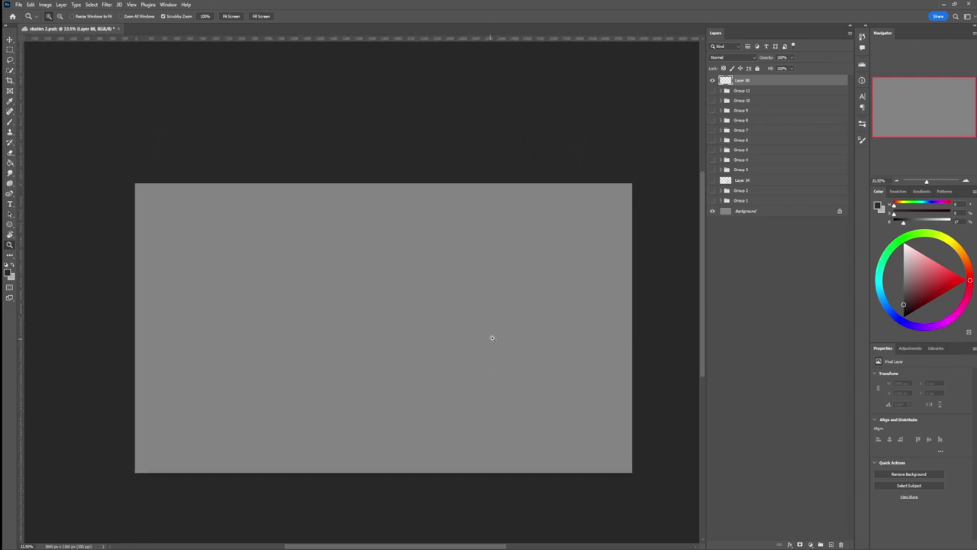
key(b)
key(ctrl+s)
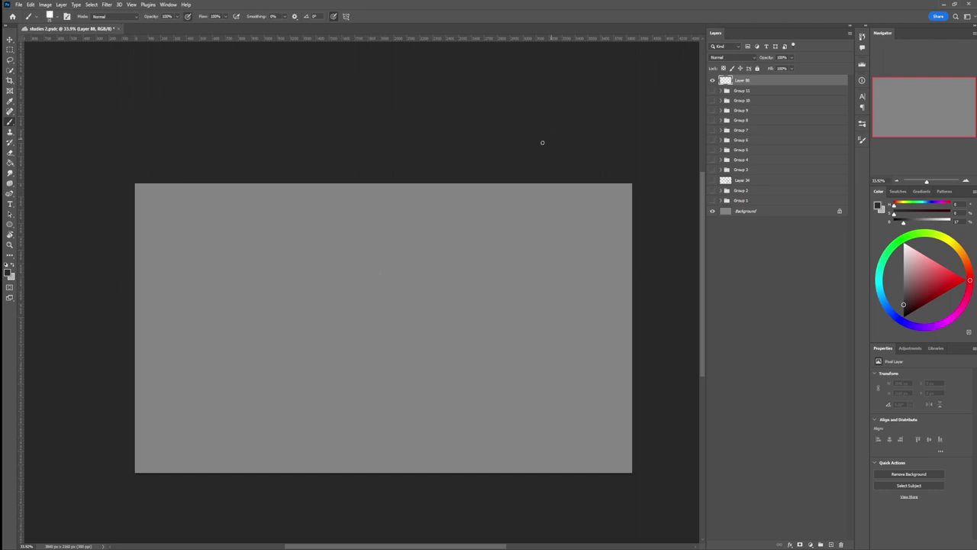
- Sketch a small head above the canvas centre with a round cranium, tapering jaw and vertical centre line
drag(341, 264, 393, 303)
key(ctrl+z)
drag(375, 248, 352, 282)
mouse_move(369, 239)
mouse_down()
mouse_move(370, 282)
mouse_move(350, 248)
mouse_up()
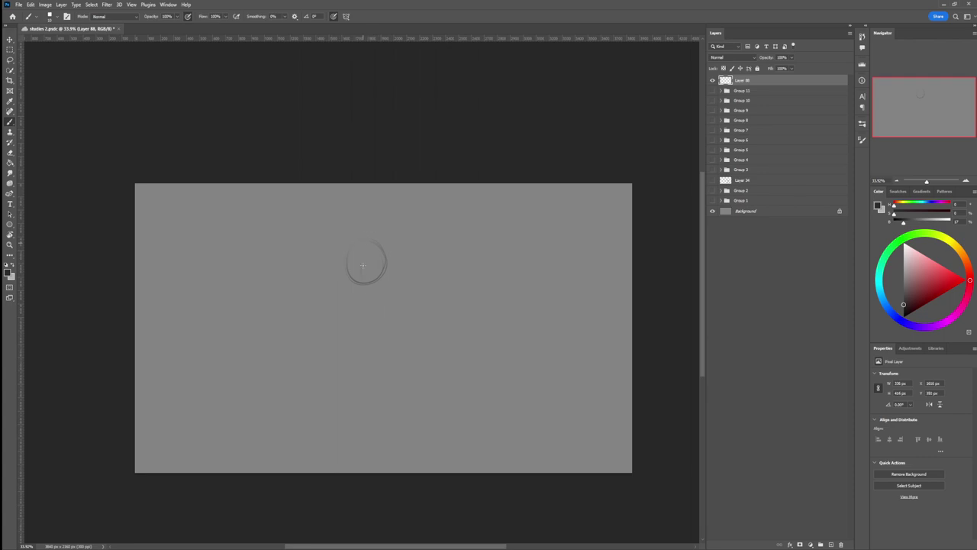
drag(364, 244, 366, 295)
mouse_move(387, 258)
mouse_down()
mouse_move(374, 301)
mouse_move(358, 287)
mouse_move(354, 295)
mouse_move(345, 254)
mouse_move(347, 280)
mouse_move(356, 238)
mouse_move(345, 273)
mouse_move(355, 244)
mouse_move(379, 252)
mouse_up()
key(ctrl+z)
mouse_move(356, 243)
mouse_down()
mouse_move(382, 274)
mouse_move(382, 250)
mouse_move(362, 242)
mouse_move(343, 261)
mouse_move(369, 285)
mouse_move(343, 266)
mouse_move(384, 255)
mouse_move(378, 280)
mouse_move(380, 248)
mouse_move(385, 271)
mouse_move(368, 302)
mouse_move(348, 292)
mouse_move(344, 270)
mouse_move(371, 303)
mouse_up()
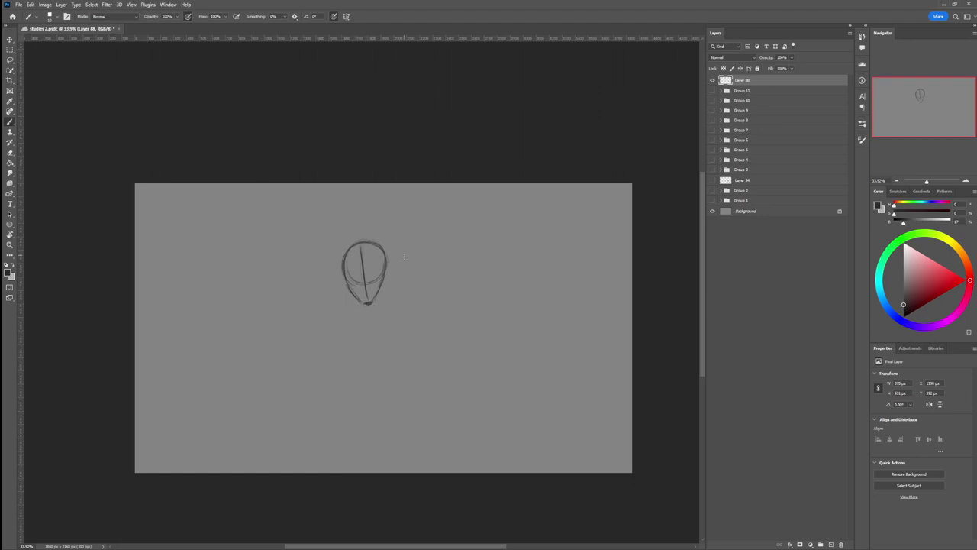
- Rotate the head sketch slightly counterclockwise and move it up and to the right
key(ctrl+t)
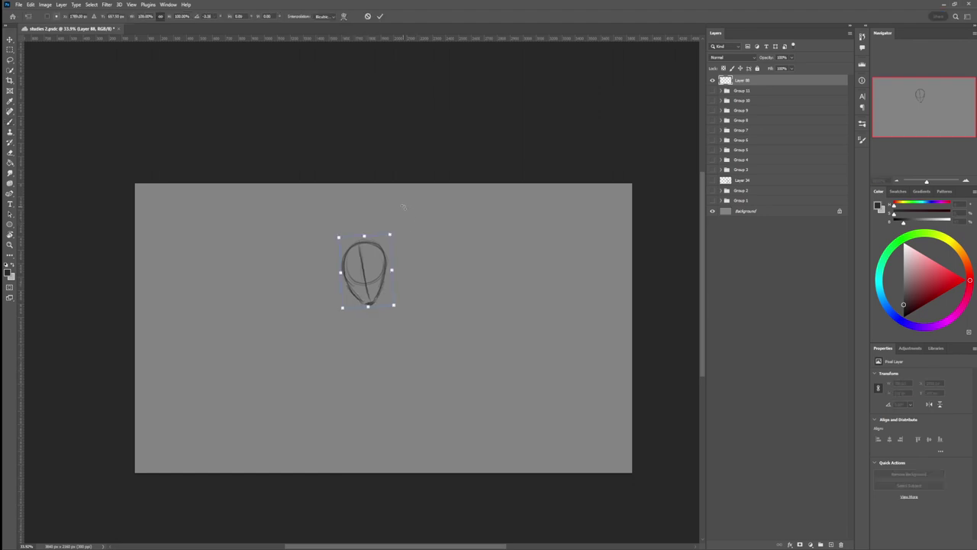
drag(370, 267, 378, 254)
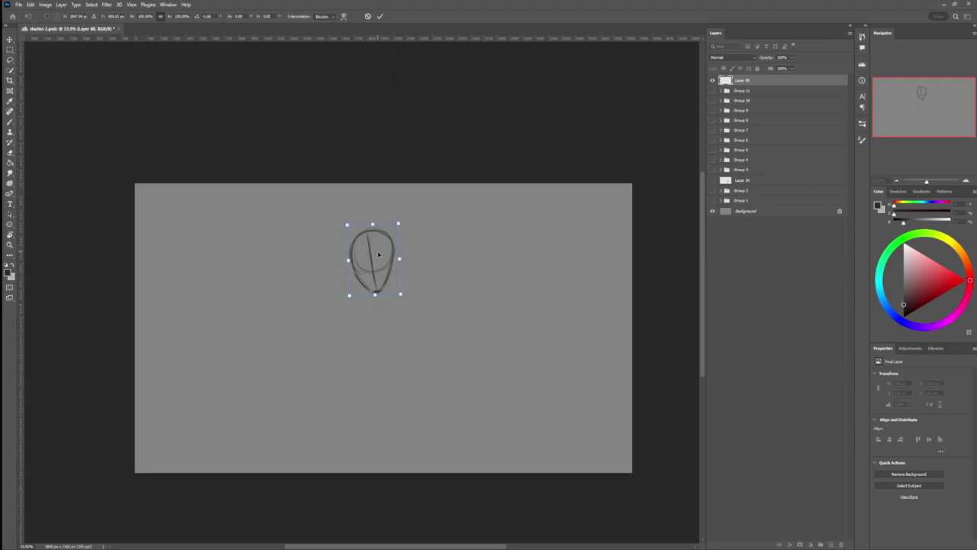
key(Return)
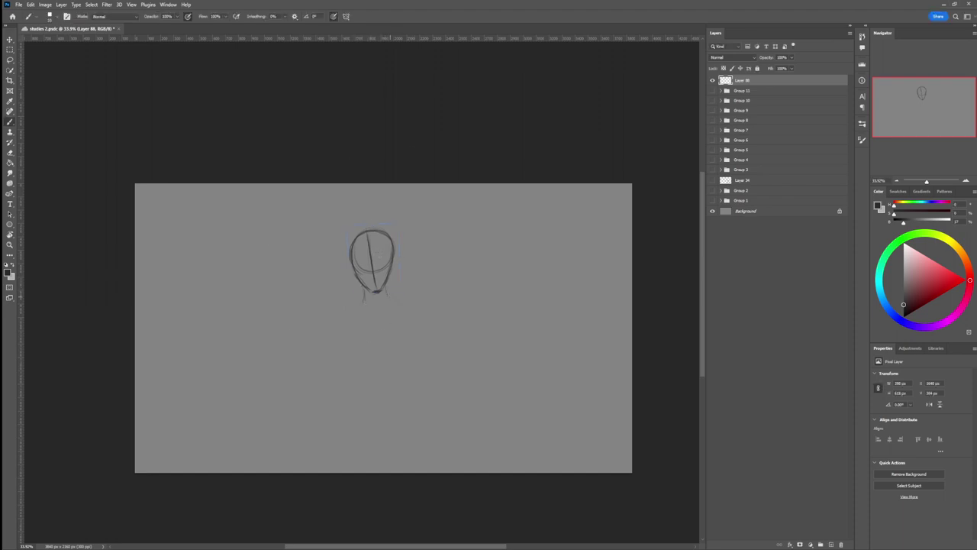
- Draw the neck lines and the first left torso curve, and scale the whole sketch down slightly
drag(384, 286, 390, 298)
drag(355, 334, 357, 371)
key(ctrl+t)
drag(456, 222, 438, 246)
drag(420, 258, 420, 242)
key(Return)
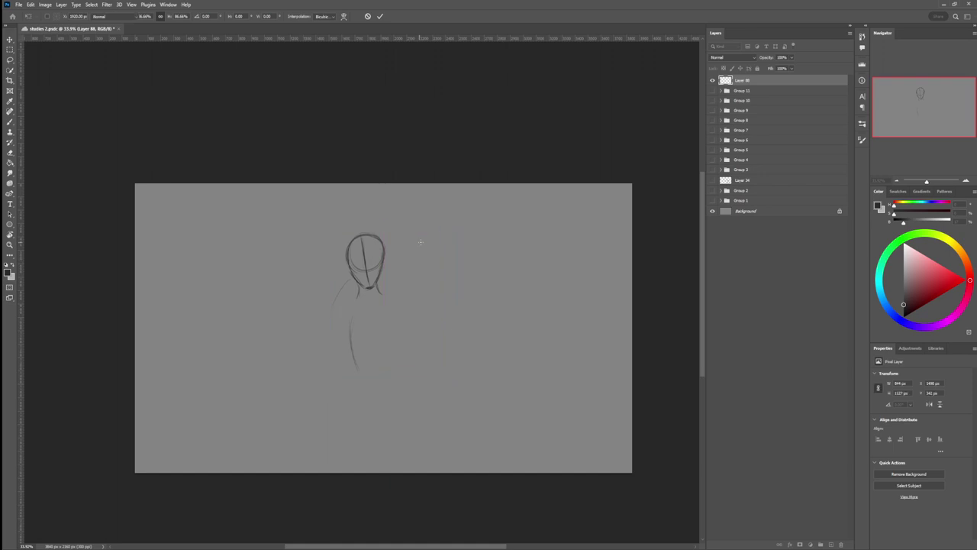
key(Return)
- Extend the left torso curve into the hip and thigh, and add the right torso side and left arm contour
mouse_move(348, 339)
mouse_down()
mouse_move(355, 368)
mouse_move(396, 394)
mouse_up()
drag(353, 364, 383, 387)
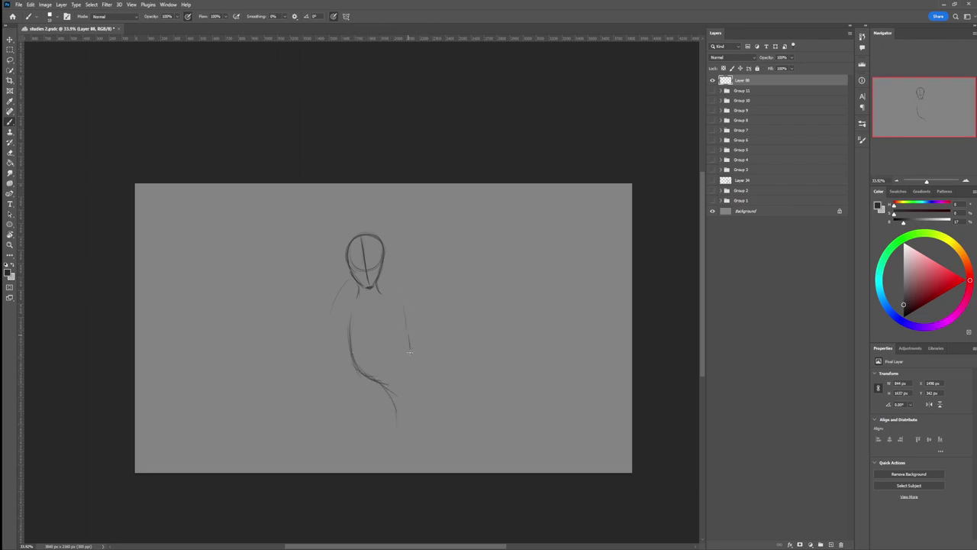
mouse_move(437, 377)
mouse_down()
mouse_move(419, 361)
mouse_move(409, 318)
mouse_up()
mouse_move(349, 359)
mouse_down()
mouse_move(348, 313)
mouse_move(344, 356)
mouse_up()
- Erase the left torso line between chest and waist and redraw it with cleaner curved strokes
key(e)
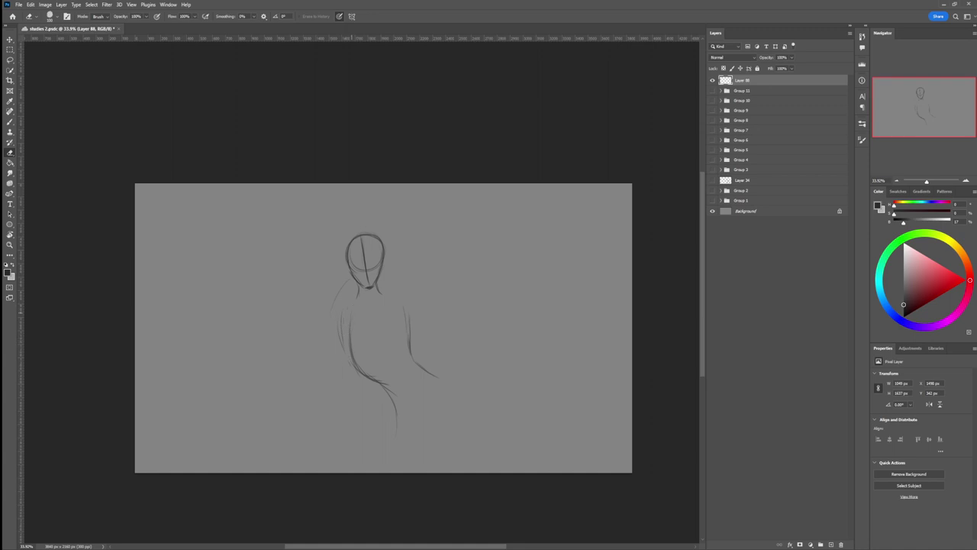
drag(351, 312, 357, 370)
drag(351, 332, 360, 372)
key(b)
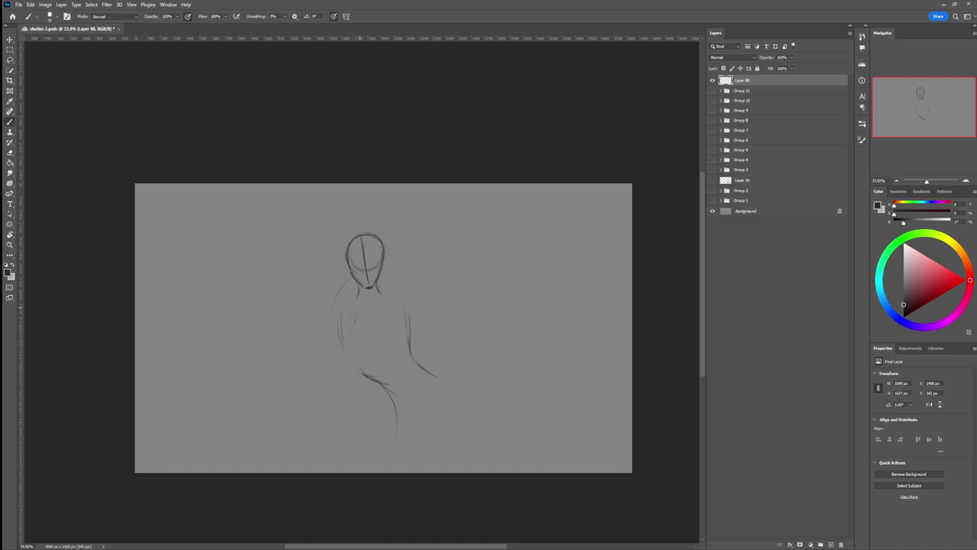
drag(353, 330, 356, 367)
drag(355, 310, 351, 365)
- Sketch a long curved form sweeping from the neck up past the right shoulder to a spiked end at the canvas's top edge
drag(390, 278, 381, 294)
mouse_move(398, 260)
mouse_down()
mouse_move(386, 280)
mouse_move(382, 333)
mouse_up()
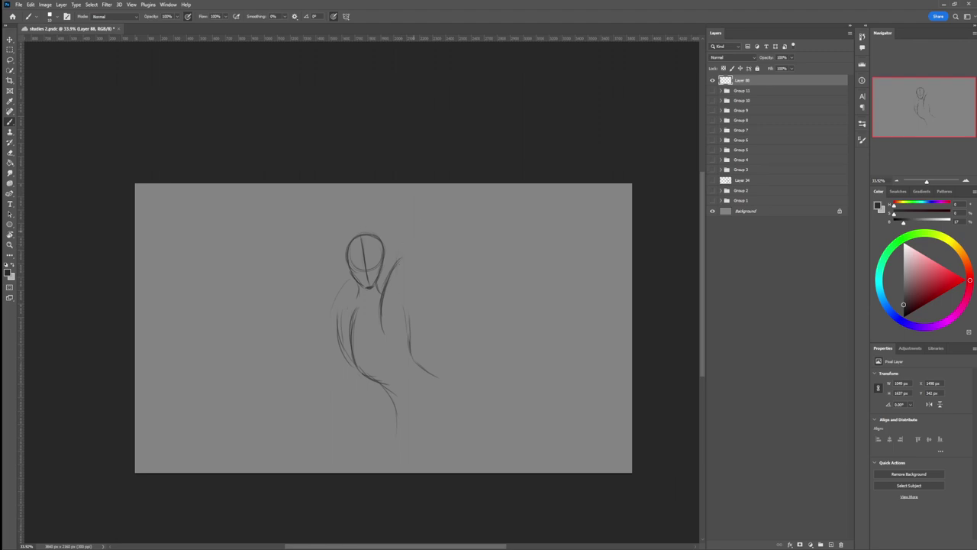
drag(398, 261, 427, 207)
mouse_move(459, 212)
mouse_down()
mouse_move(412, 261)
mouse_move(457, 209)
mouse_up()
mouse_move(421, 243)
mouse_down()
mouse_move(473, 206)
mouse_move(469, 191)
mouse_move(462, 203)
mouse_move(472, 184)
mouse_move(468, 213)
mouse_move(471, 186)
mouse_move(444, 202)
mouse_move(457, 178)
mouse_move(472, 181)
mouse_move(469, 206)
mouse_up()
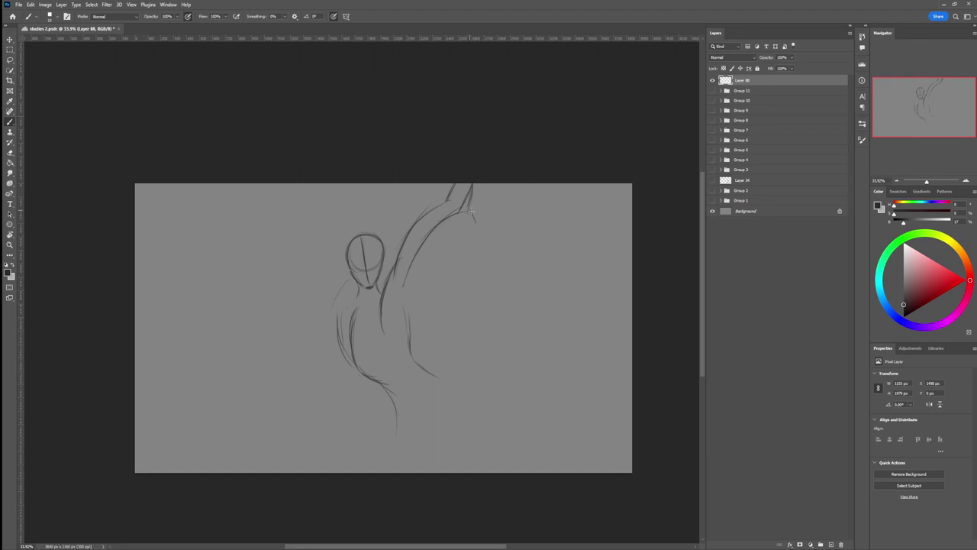
drag(473, 206, 413, 264)
drag(438, 230, 409, 283)
- Outline the rounded left shoulder from the neck down to the upper arm
drag(353, 279, 333, 316)
drag(333, 311, 330, 332)
drag(342, 289, 331, 311)
- Undo the last strokes at the right shoulder and redraw the base of the curved form with a notched inner edge
drag(394, 267, 404, 309)
key(ctrl+z)
key(ctrl+z)
key(ctrl+z)
drag(394, 271, 406, 316)
drag(405, 277, 408, 315)
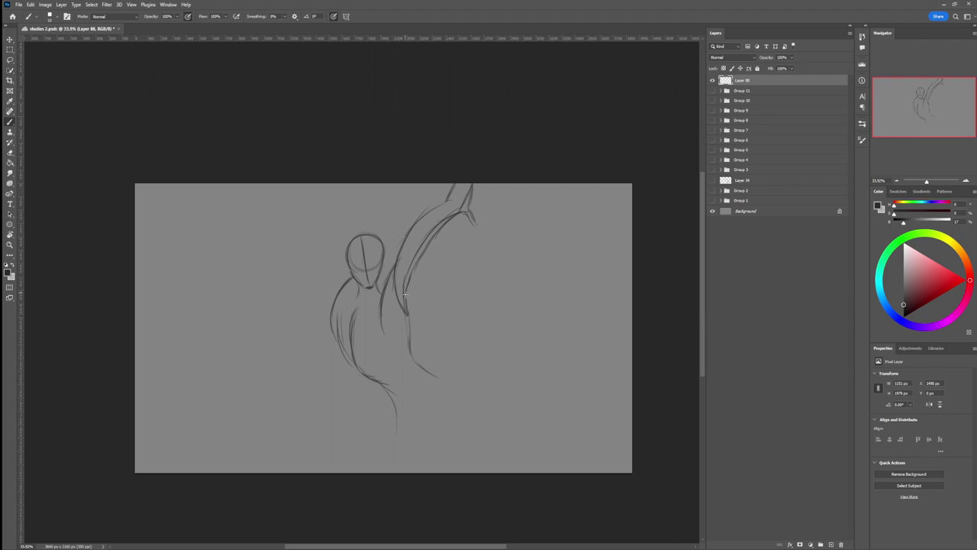
drag(406, 303, 409, 266)
- Clean up the raised curved form with the Eraser and redraw its inner and outer contours and small end spike
key(e)
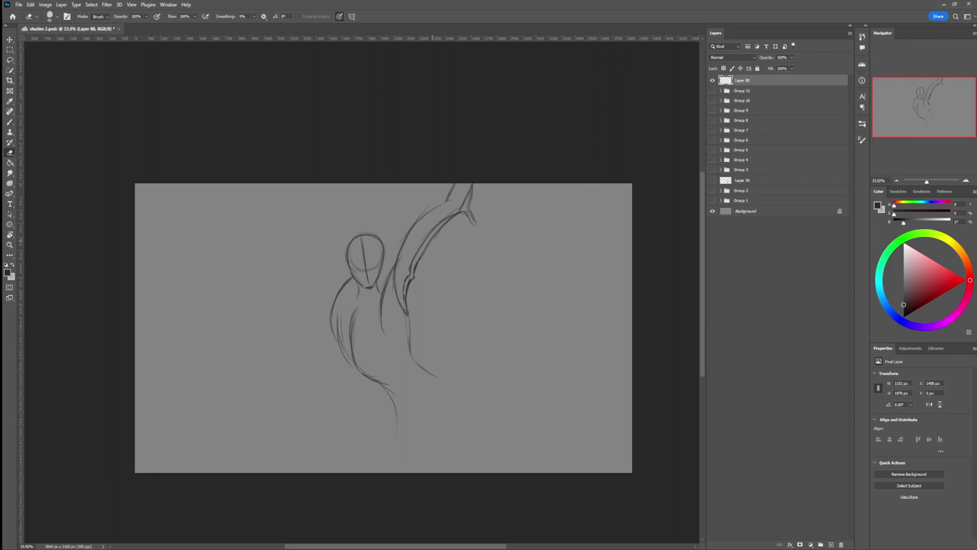
key(b)
mouse_move(420, 255)
mouse_down()
mouse_move(462, 213)
mouse_move(473, 225)
mouse_up()
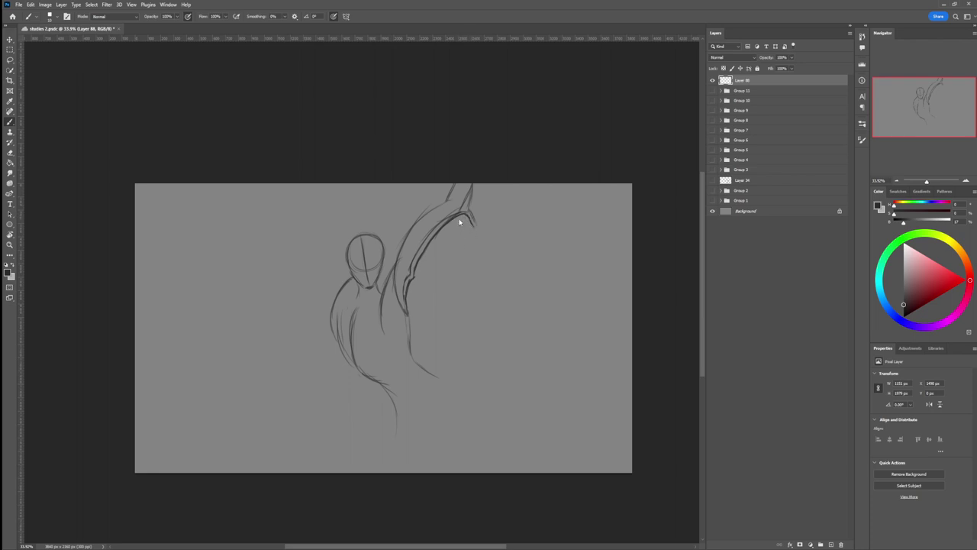
key(e)
drag(457, 213, 443, 220)
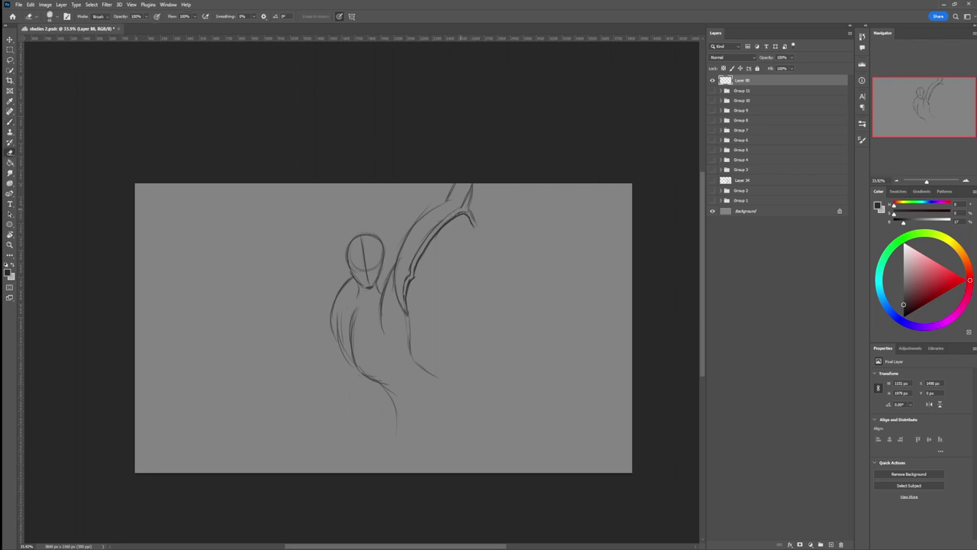
key(b)
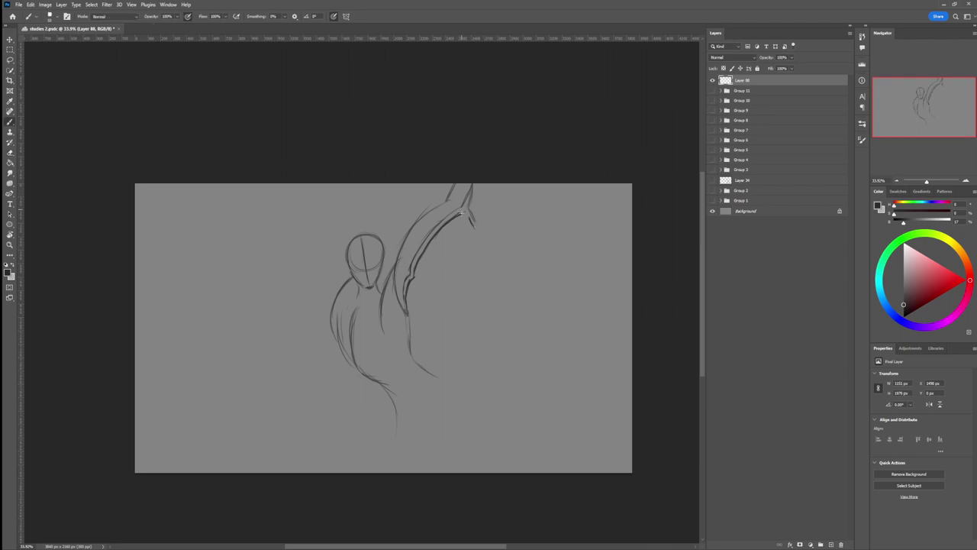
drag(466, 213, 476, 226)
mouse_move(461, 207)
mouse_down()
mouse_move(447, 201)
mouse_move(424, 216)
mouse_move(399, 255)
mouse_move(419, 216)
mouse_move(397, 265)
mouse_up()
key(e)
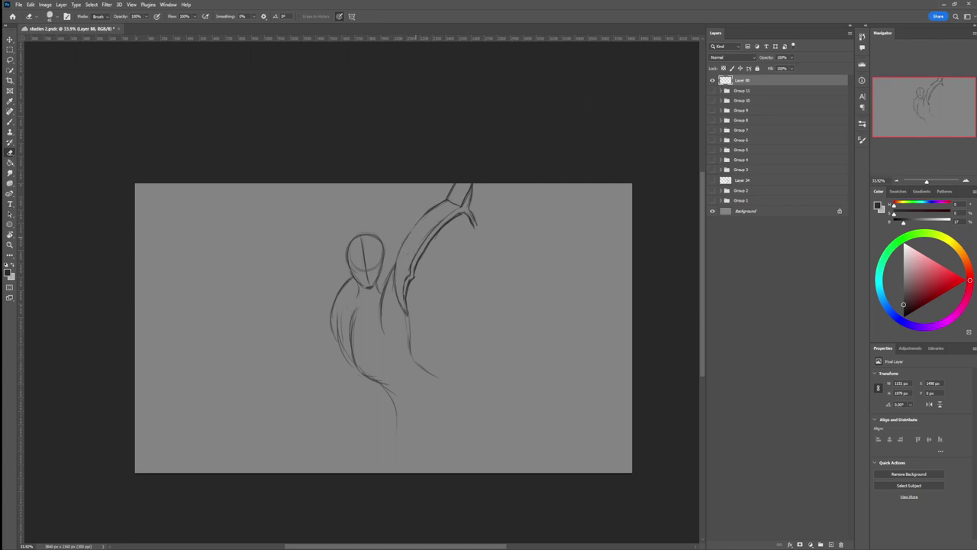
key(b)
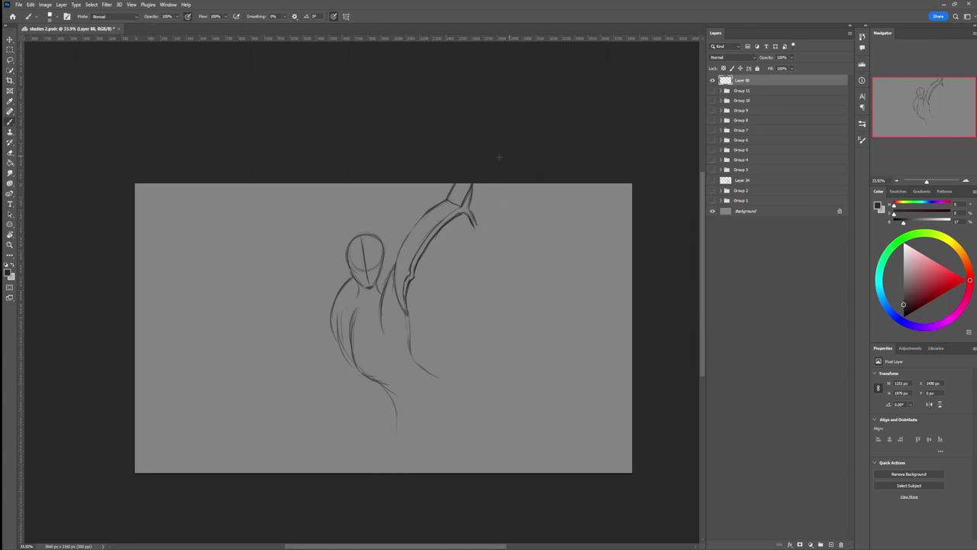
- Sketch a second curved band with a pointed tip to the right of the first raised form
drag(478, 220, 438, 265)
drag(472, 223, 432, 274)
mouse_move(478, 220)
mouse_down()
mouse_move(495, 200)
mouse_move(488, 234)
mouse_move(450, 283)
mouse_up()
drag(473, 250, 452, 275)
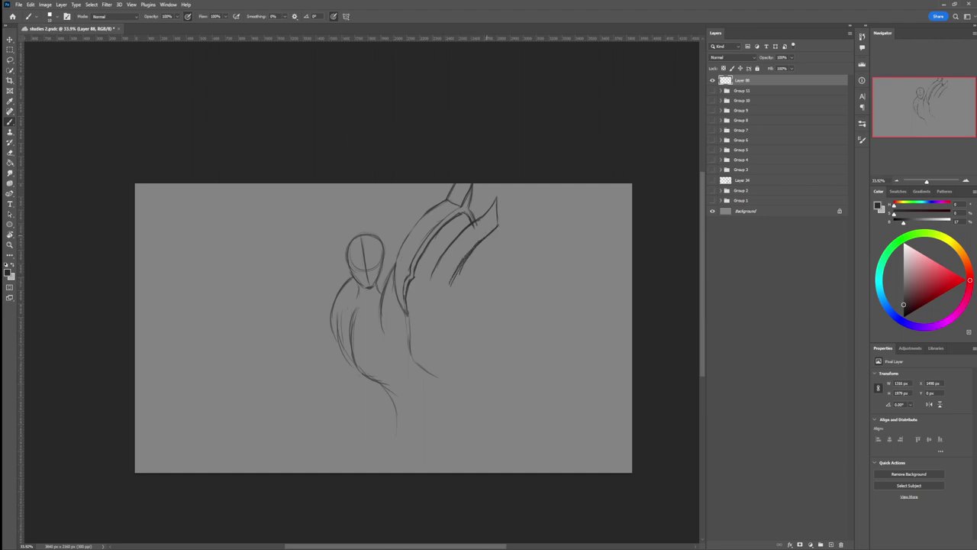
- Erase the rough lower edge of the second band and redraw it as one clean curve
key(e)
mouse_move(484, 241)
mouse_down()
mouse_move(446, 287)
mouse_move(471, 257)
mouse_up()
key(b)
drag(494, 228, 450, 278)
key(e)
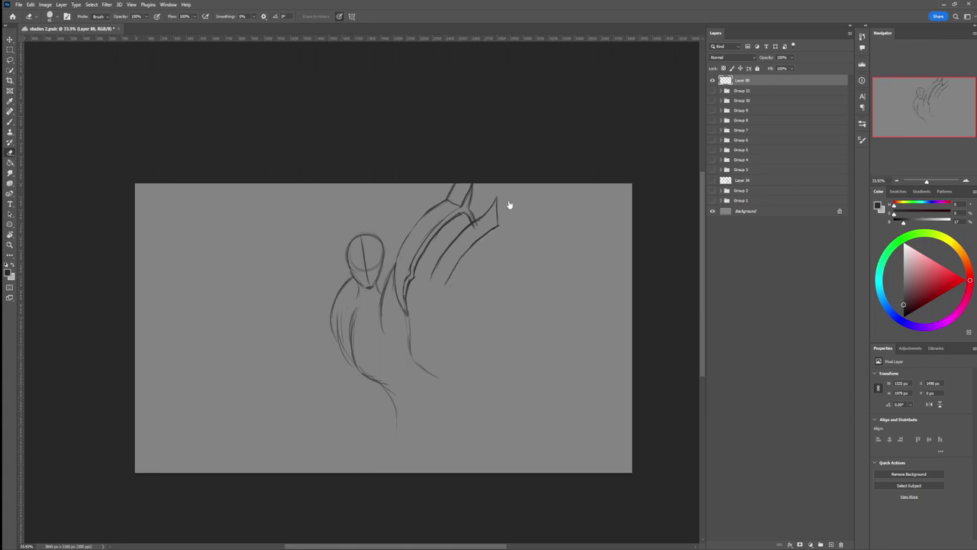
key(b)
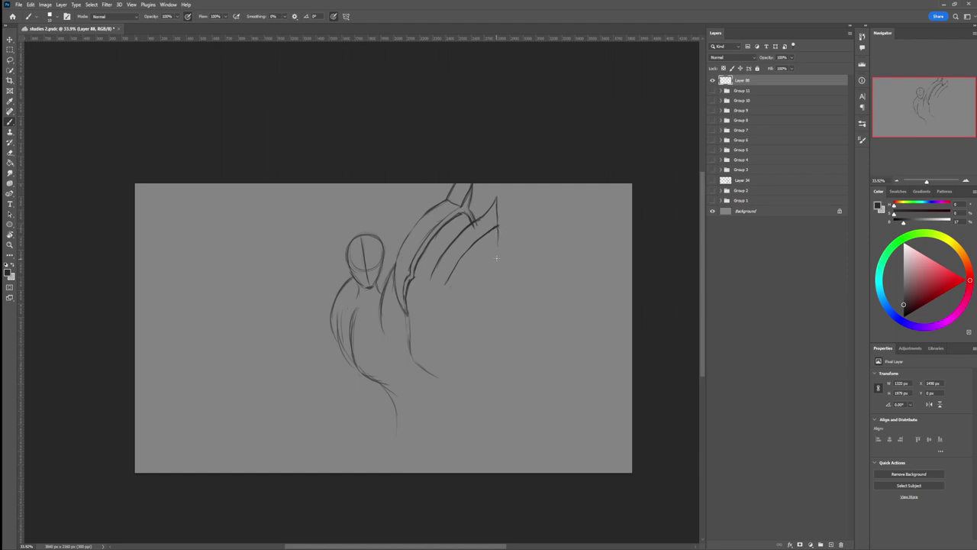
- Add a small downward spike under the second band's tip and a round joint at its base
mouse_move(499, 232)
mouse_down()
mouse_move(497, 250)
mouse_move(492, 235)
mouse_move(484, 242)
mouse_up()
mouse_move(429, 279)
mouse_down()
mouse_move(448, 288)
mouse_move(436, 310)
mouse_move(419, 283)
mouse_move(427, 278)
mouse_move(417, 302)
mouse_move(435, 313)
mouse_move(448, 290)
mouse_move(438, 310)
mouse_move(422, 304)
mouse_move(424, 280)
mouse_move(421, 311)
mouse_move(446, 300)
mouse_move(445, 282)
mouse_move(438, 311)
mouse_move(422, 280)
mouse_move(432, 309)
mouse_up()
key(e)
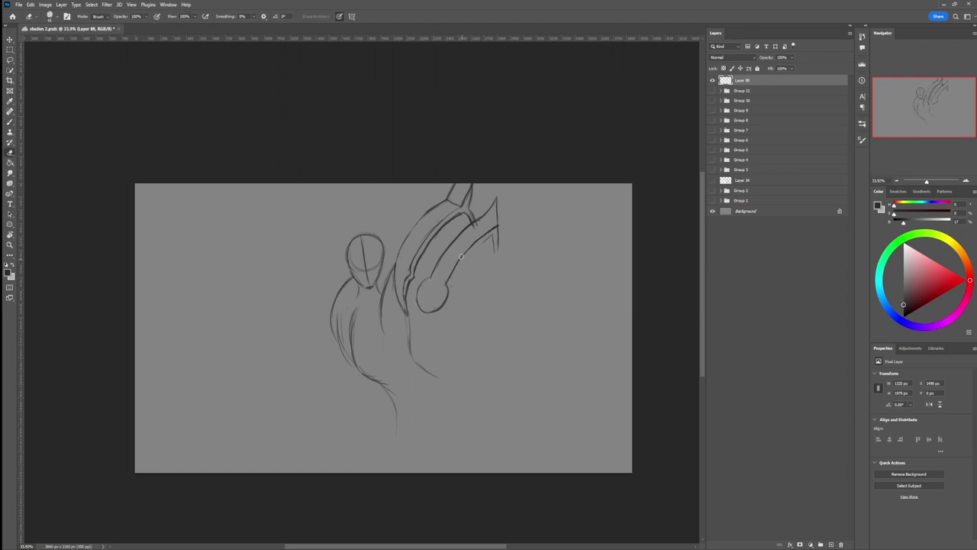
key(b)
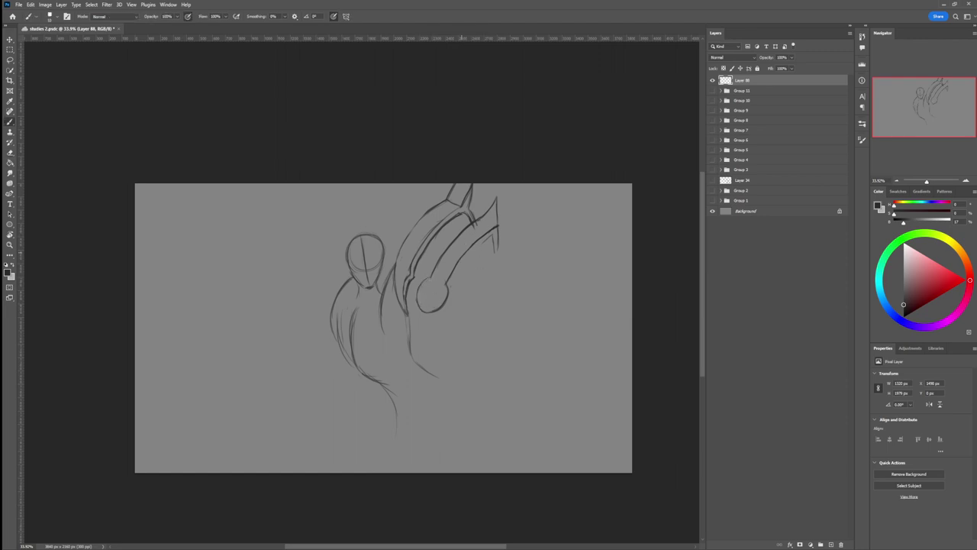
- Draw an outer rim around the round joint and clean up the second band's lower edge where it meets the joint
drag(416, 295, 418, 309)
mouse_move(417, 296)
mouse_down()
mouse_move(431, 321)
mouse_move(454, 298)
mouse_up()
mouse_move(451, 299)
mouse_down()
mouse_move(447, 309)
mouse_move(453, 301)
mouse_up()
key(e)
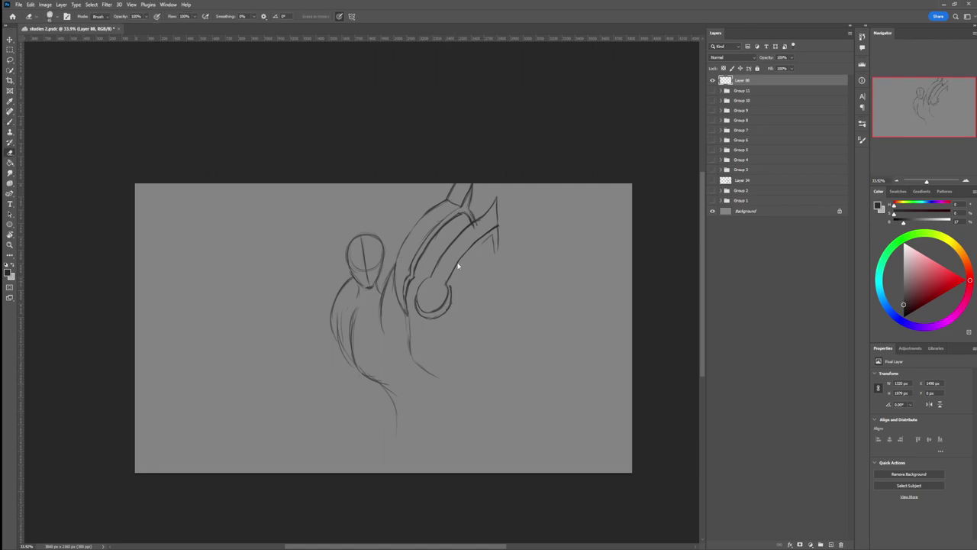
key(b)
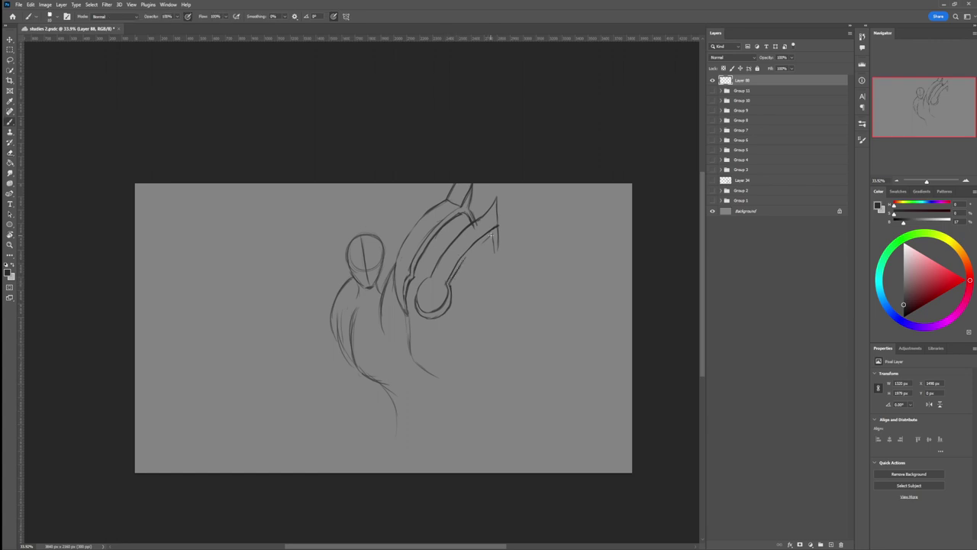
mouse_move(458, 260)
mouse_down()
mouse_move(486, 240)
mouse_move(448, 286)
mouse_up()
- Sketch a slender pointed blade sweeping up and right from the round joint, undoing the first attempt
mouse_move(455, 278)
mouse_down()
mouse_move(484, 268)
mouse_move(525, 217)
mouse_move(456, 276)
mouse_move(490, 258)
mouse_move(522, 217)
mouse_up()
key(ctrl+z)
key(ctrl+z)
mouse_move(521, 220)
mouse_down()
mouse_move(503, 252)
mouse_move(458, 281)
mouse_up()
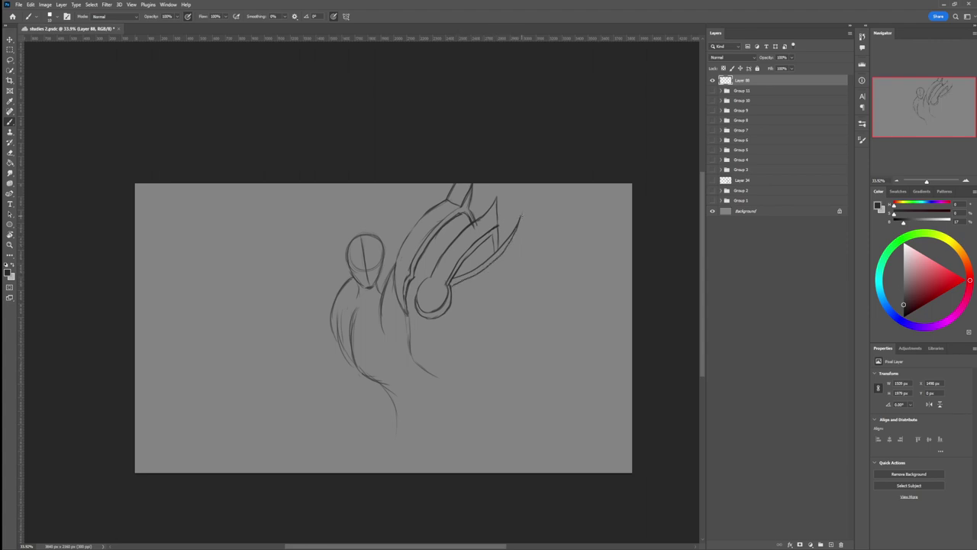
- Add a broad lower wing shape beneath the blade, with a long outer edge curving down from its tip
mouse_move(523, 216)
mouse_down()
mouse_move(516, 257)
mouse_move(487, 289)
mouse_up()
drag(509, 267, 448, 306)
drag(516, 260, 506, 311)
drag(512, 262, 487, 343)
- Draw an arch around the head that flares outward at its lower left end
drag(327, 269, 313, 278)
drag(337, 243, 329, 264)
mouse_move(345, 231)
mouse_down()
mouse_move(373, 225)
mouse_move(396, 249)
mouse_move(361, 229)
mouse_move(346, 234)
mouse_move(330, 267)
mouse_up()
key(ctrl+z)
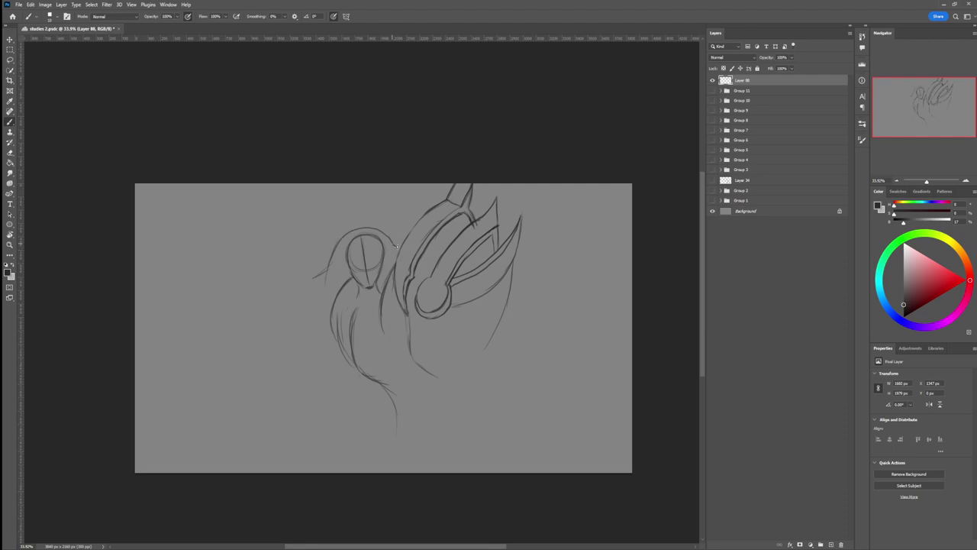
- Add an outer contour to the arch with a pointed left end and a vertical spike on top
mouse_move(327, 268)
mouse_down()
mouse_move(302, 279)
mouse_move(332, 257)
mouse_move(333, 268)
mouse_move(300, 274)
mouse_move(353, 214)
mouse_up()
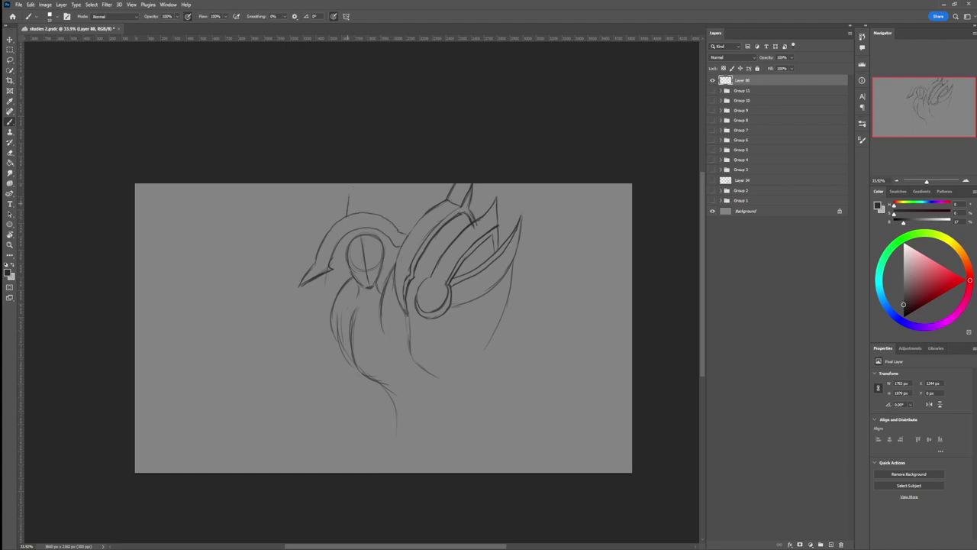
drag(350, 195, 358, 229)
key(e)
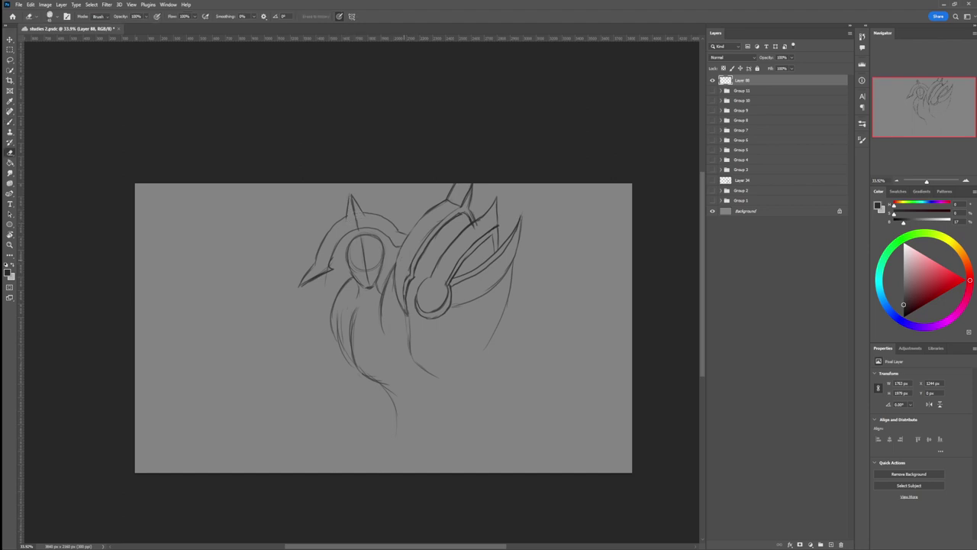
key(b)
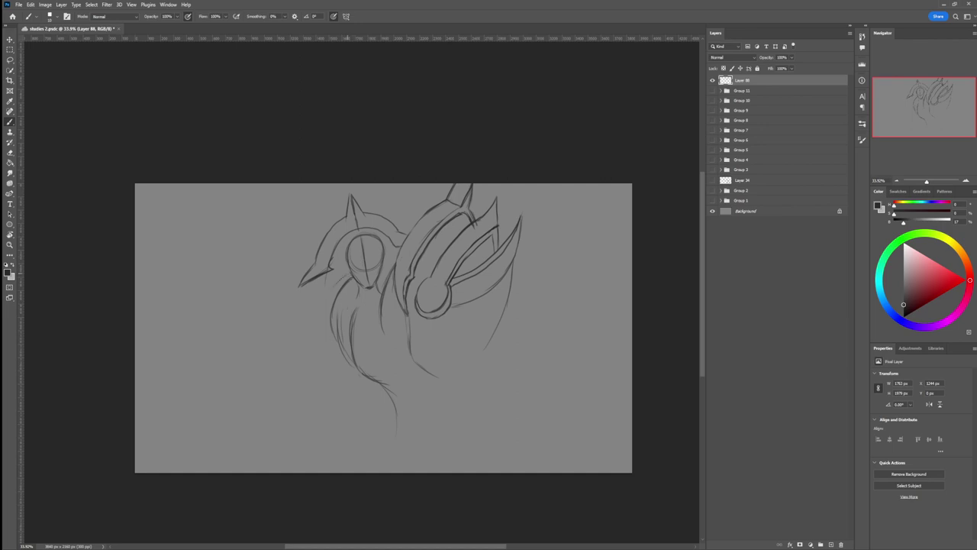
- Sketch a hooked, rounded ornament on the left shoulder and erase the stray construction lines around it
drag(347, 274, 326, 305)
mouse_move(355, 302)
mouse_down()
mouse_move(361, 329)
mouse_move(340, 332)
mouse_up()
drag(342, 305, 346, 286)
mouse_move(350, 274)
mouse_down()
mouse_move(334, 308)
mouse_move(333, 325)
mouse_move(346, 332)
mouse_up()
key(e)
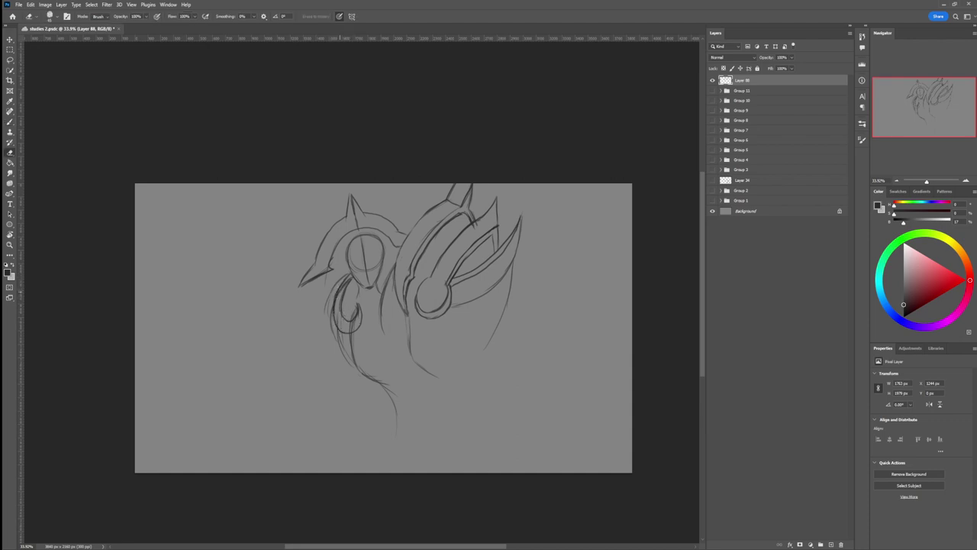
mouse_move(344, 282)
mouse_down()
mouse_move(341, 307)
mouse_move(358, 321)
mouse_up()
key(b)
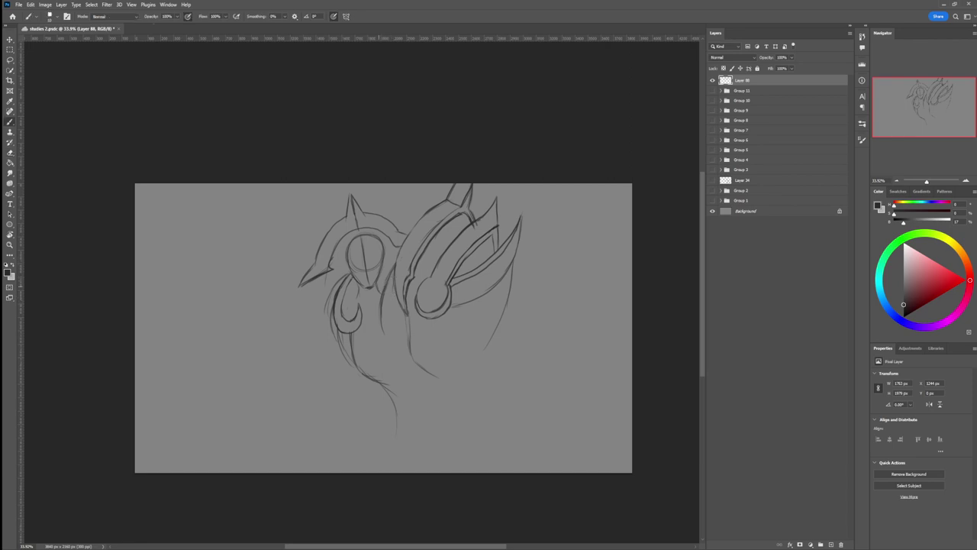
- Extend the rounded collar ornament beneath the chin with a pointed right tip and an inner contour
mouse_move(359, 304)
mouse_down()
mouse_move(379, 288)
mouse_move(362, 323)
mouse_up()
key(e)
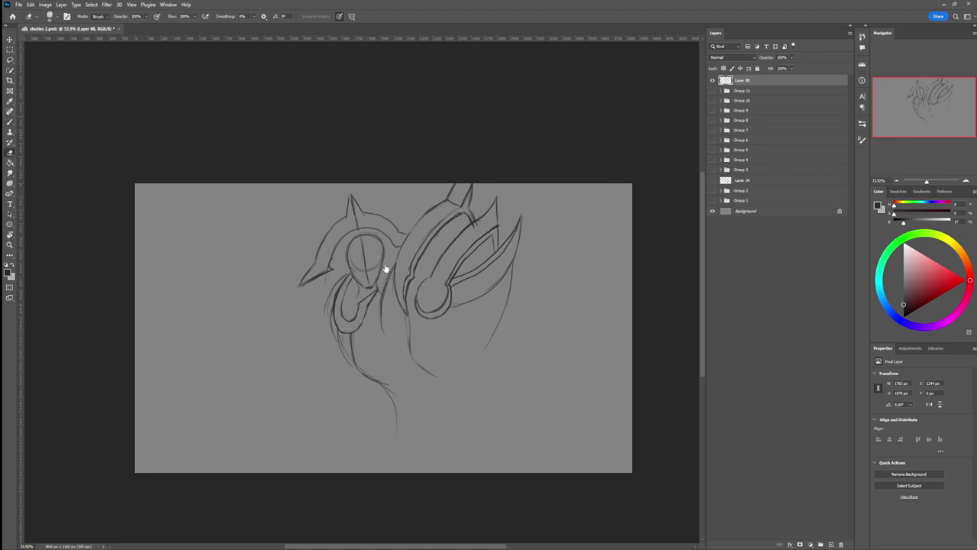
key(b)
mouse_move(379, 289)
mouse_down()
mouse_move(355, 321)
mouse_move(341, 319)
mouse_up()
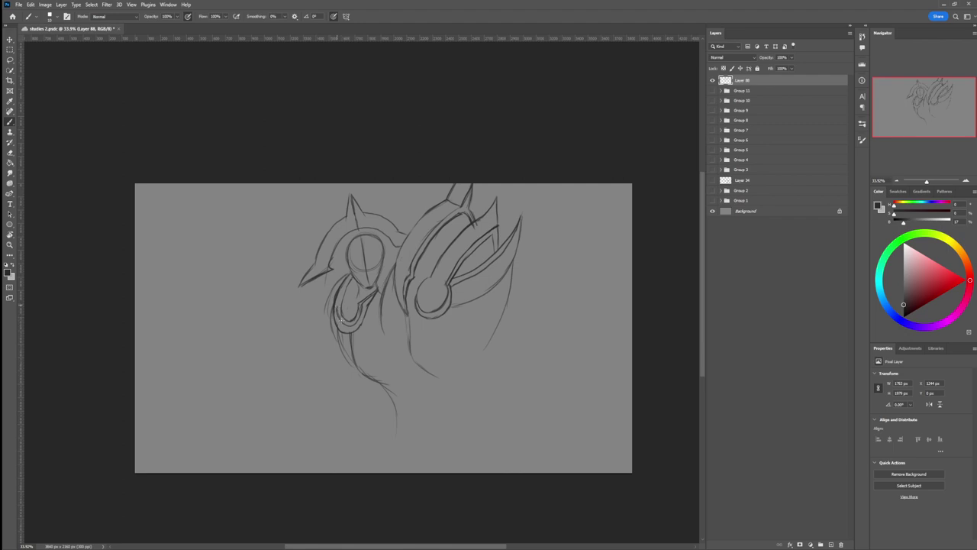
key(e)
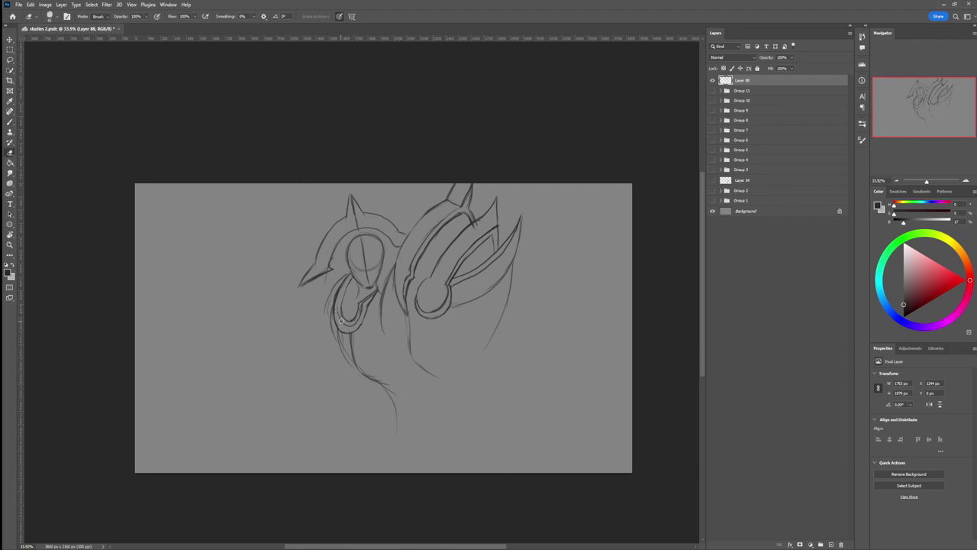
- Add small pointed spikes to the left side of the collar ornament and clean up their overlapping lines
key(b)
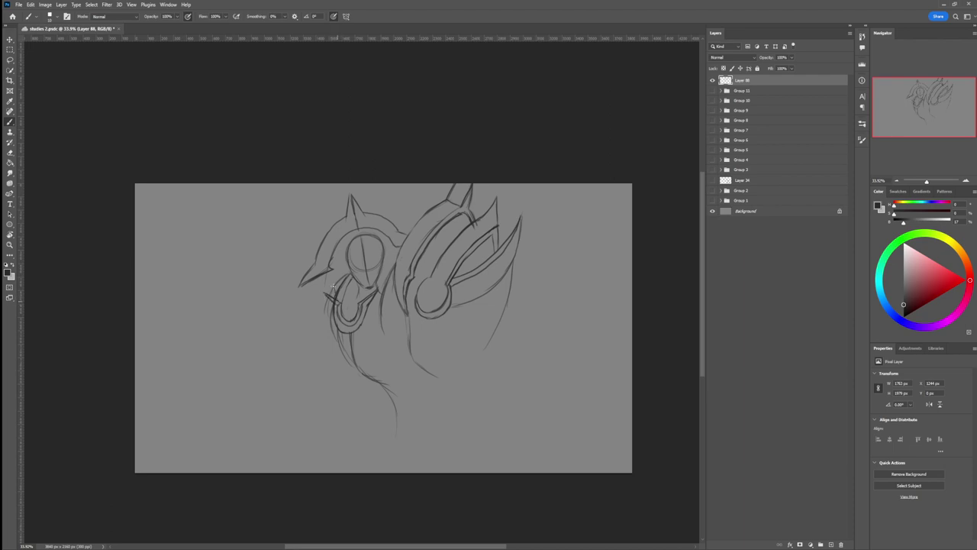
key(e)
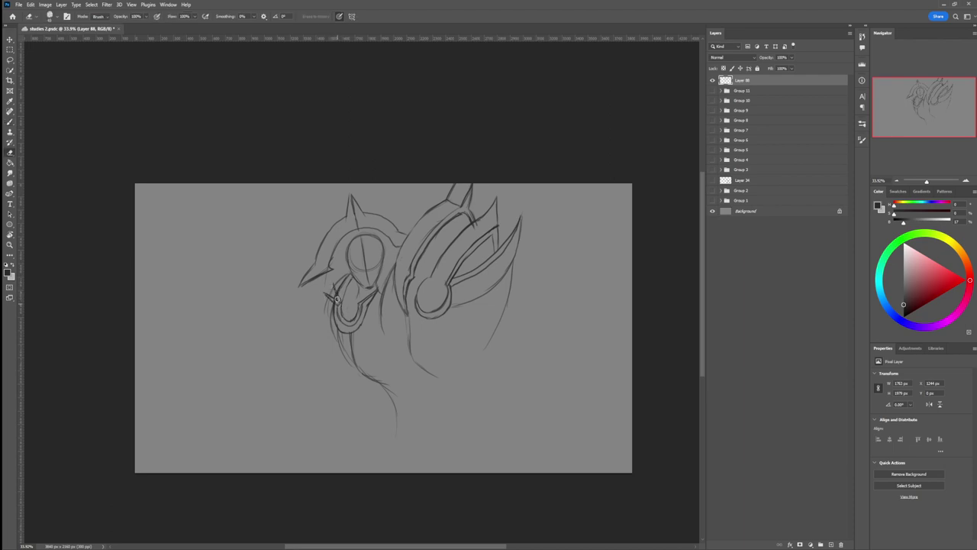
key(bracketleft)
key(bracketleft)
key(bracketleft)
key(b)
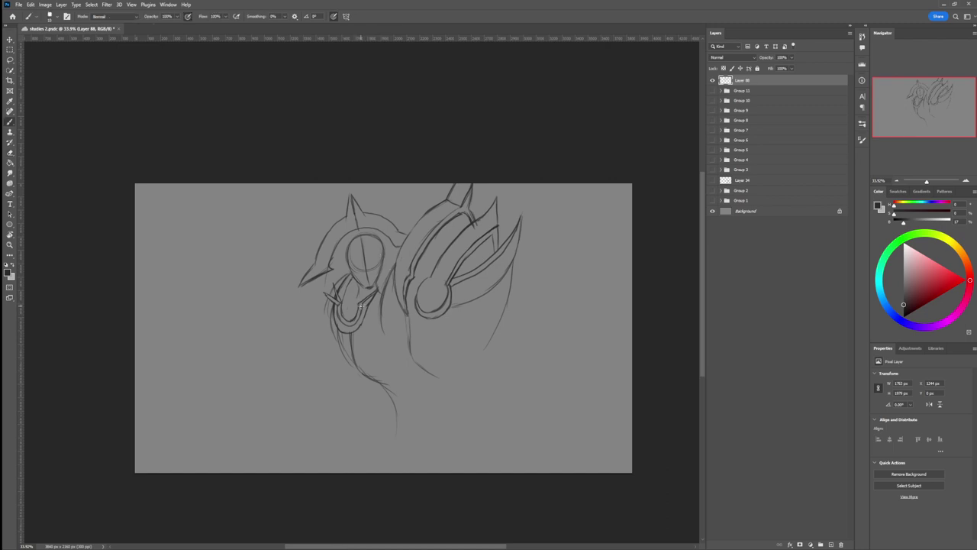
- Sketch the short upper contours of the collar ornament just below the chin
drag(358, 304, 355, 295)
drag(360, 288, 349, 294)
key(e)
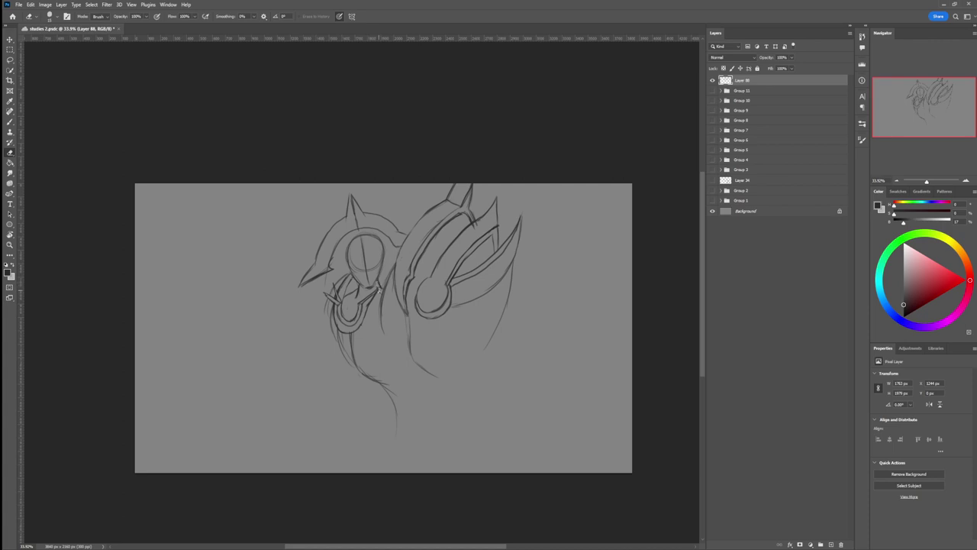
- Draw a long tapered panel down the chest to a sharp point and erase the excess lines around its tip
key(b)
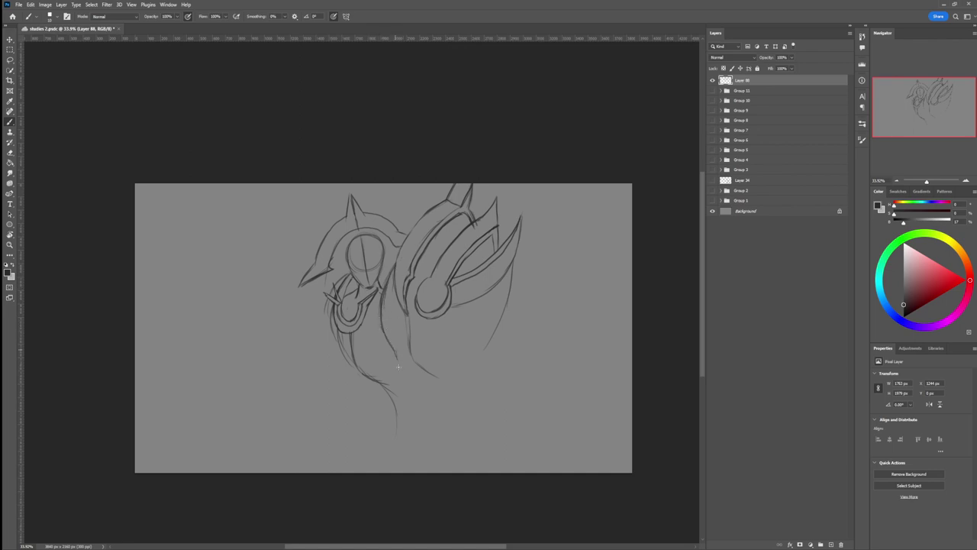
drag(399, 366, 399, 349)
drag(396, 297, 400, 345)
key(e)
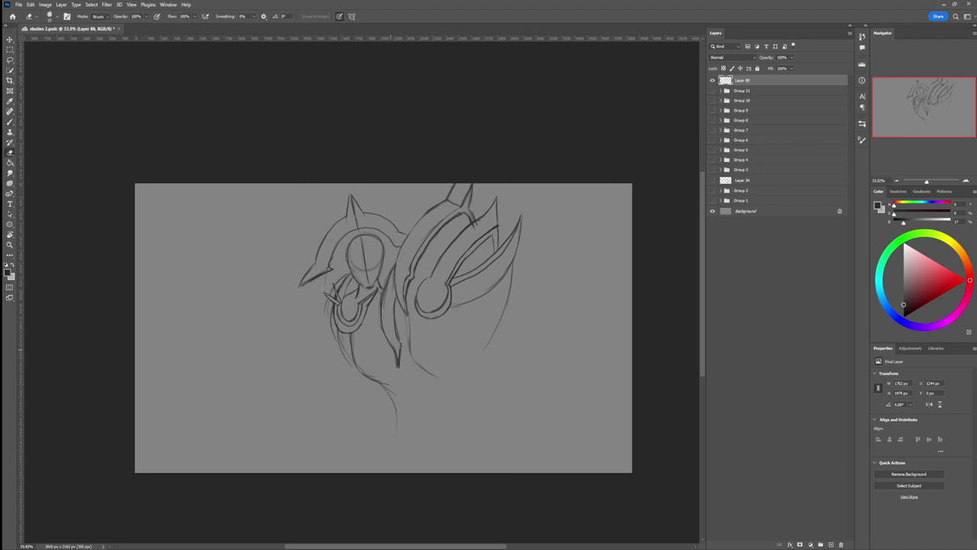
drag(393, 354, 396, 367)
key(b)
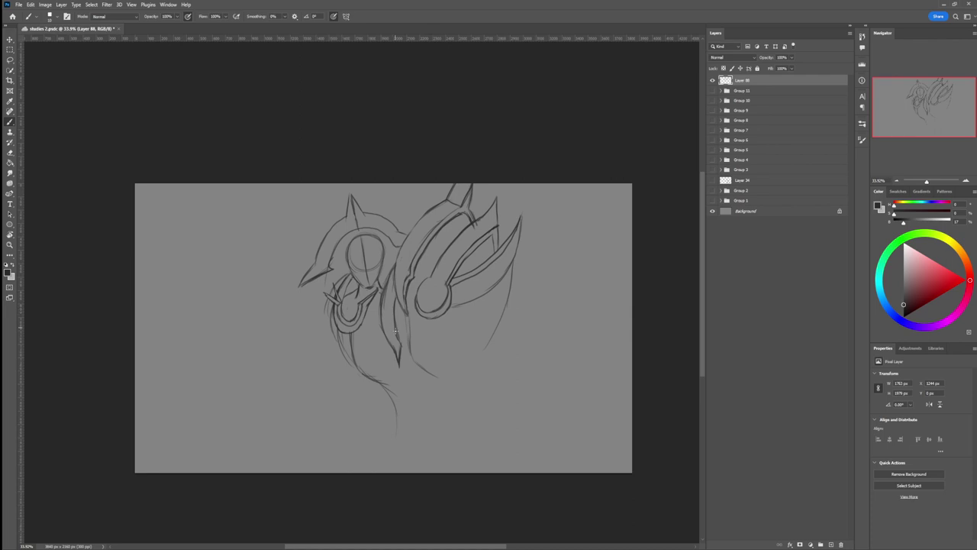
- Draw a second pointed panel beside the chest panel, curving up toward the right shoulder, and erase the old line inside it
mouse_move(395, 330)
mouse_down()
mouse_move(411, 362)
mouse_move(442, 341)
mouse_up()
key(e)
key(bracketright)
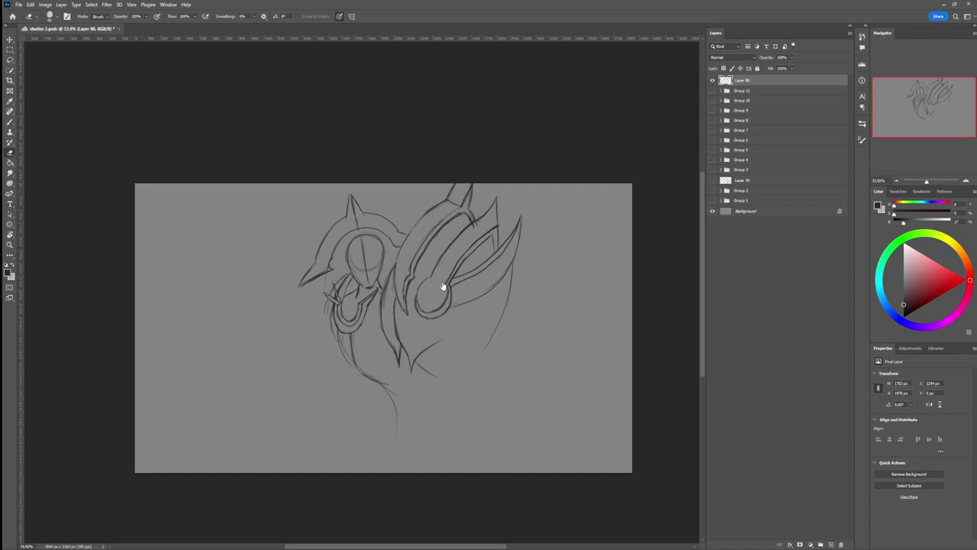
key(b)
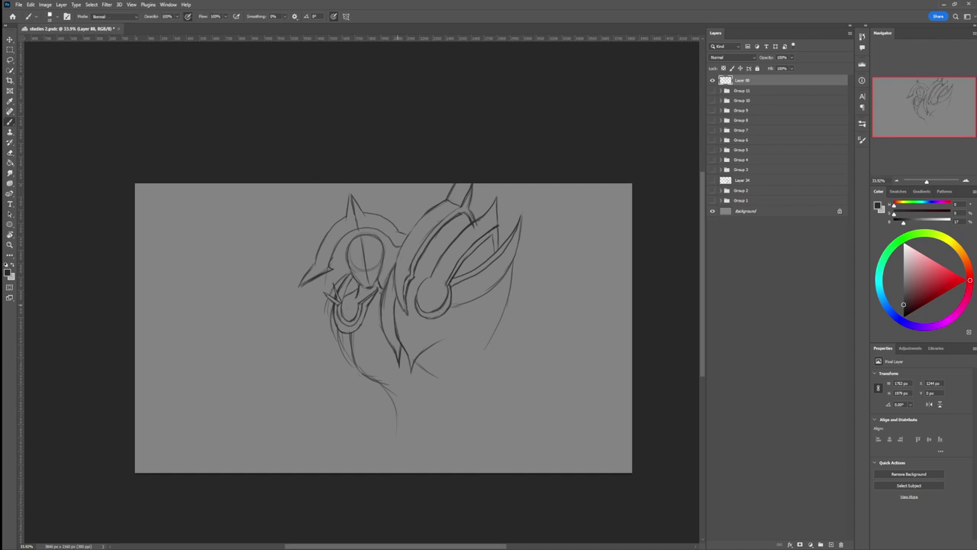
- Sweep a broad curve beneath the right shoulder armour to a spiked outer end and erase the old wing edge below it
drag(418, 305, 402, 326)
drag(448, 339, 539, 305)
mouse_move(516, 273)
mouse_down()
mouse_move(504, 298)
mouse_move(517, 291)
mouse_move(535, 308)
mouse_move(523, 294)
mouse_up()
key(e)
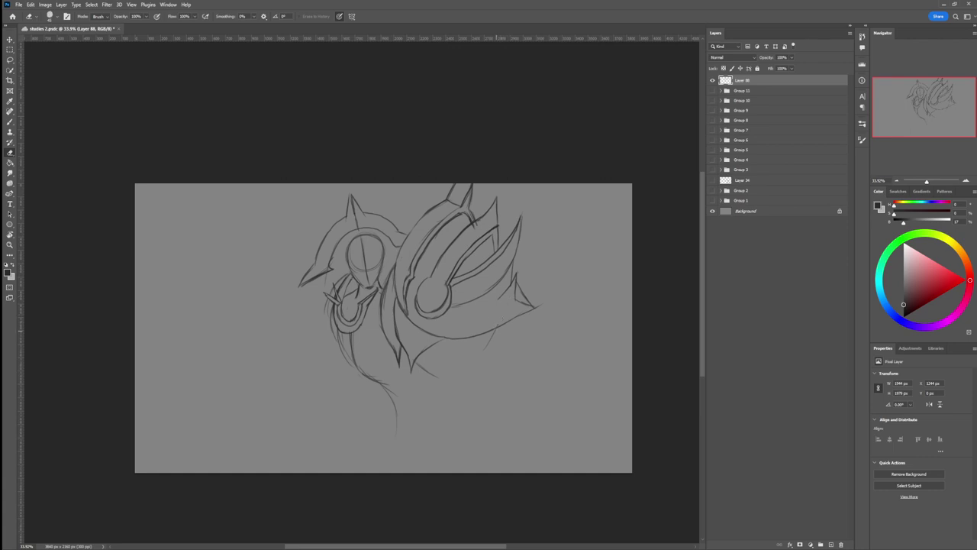
drag(496, 331, 485, 349)
- Draw an inner contour parallel to the lower shoulder plate's edge, undoing the stray strokes at its inner end
key(b)
mouse_move(506, 291)
mouse_down()
mouse_move(465, 324)
mouse_move(414, 320)
mouse_up()
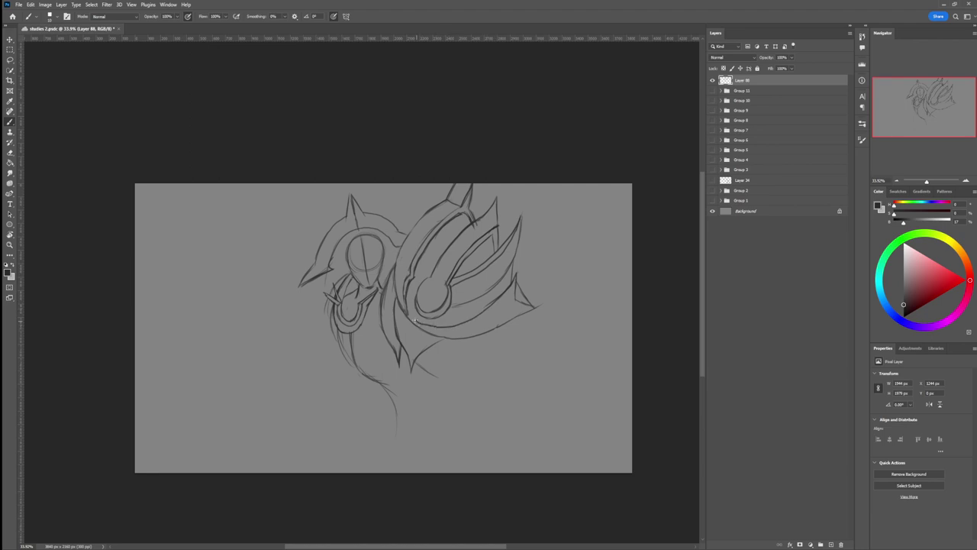
key(ctrl+z)
mouse_move(415, 323)
mouse_down()
mouse_move(448, 326)
mouse_move(485, 306)
mouse_move(432, 325)
mouse_move(412, 321)
mouse_move(419, 310)
mouse_up()
key(ctrl+z)
- Lasso the round ornament on the right shoulder, move it up and right toward the blades, and deselect it
key(z)
drag(432, 351, 382, 345)
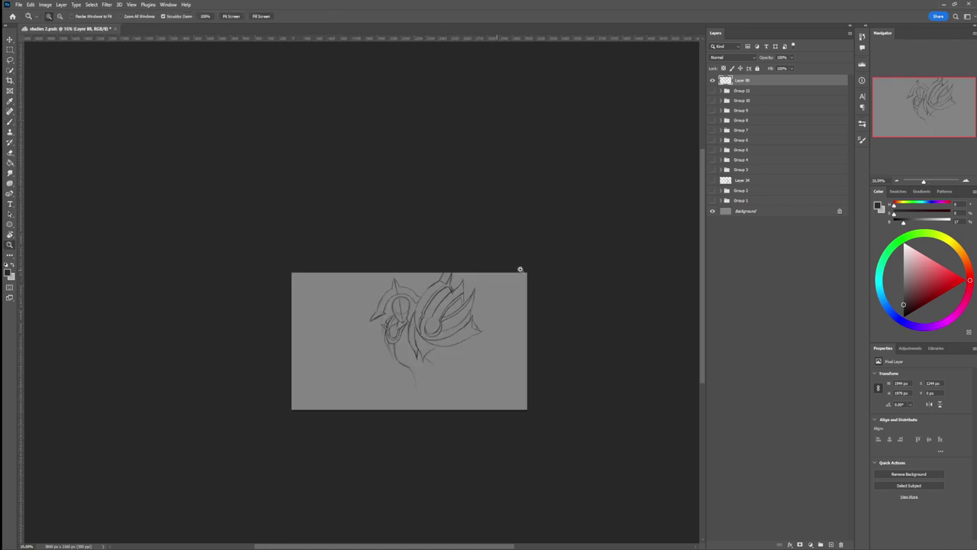
drag(472, 312, 462, 316)
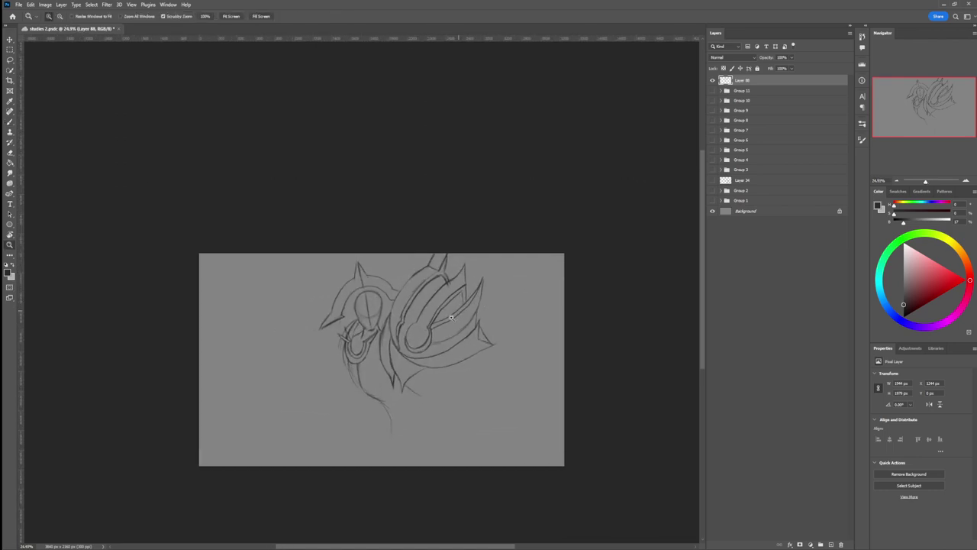
click(451, 326)
key(l)
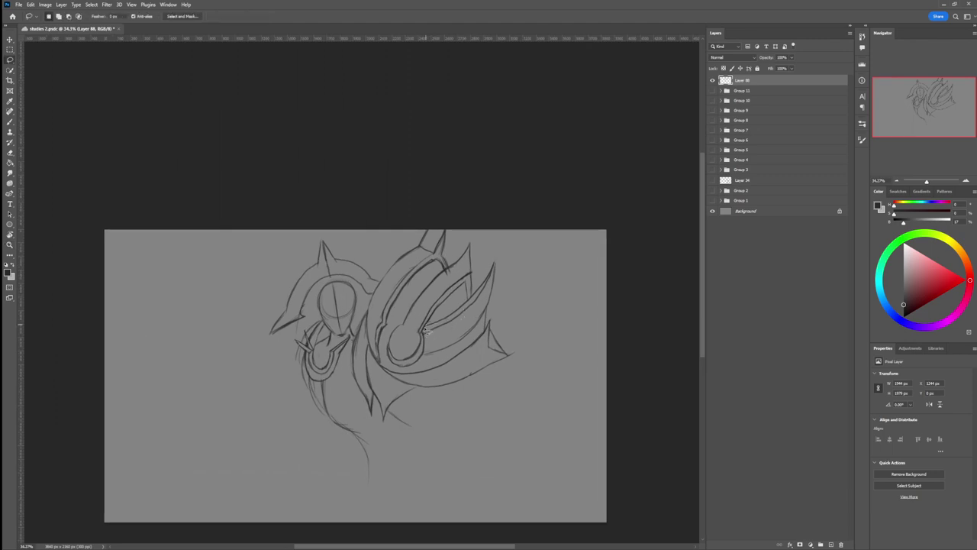
mouse_move(426, 345)
mouse_down()
mouse_move(406, 372)
mouse_move(386, 353)
mouse_move(405, 324)
mouse_move(453, 323)
mouse_up()
key(ctrl+t)
drag(415, 349, 425, 335)
key(Return)
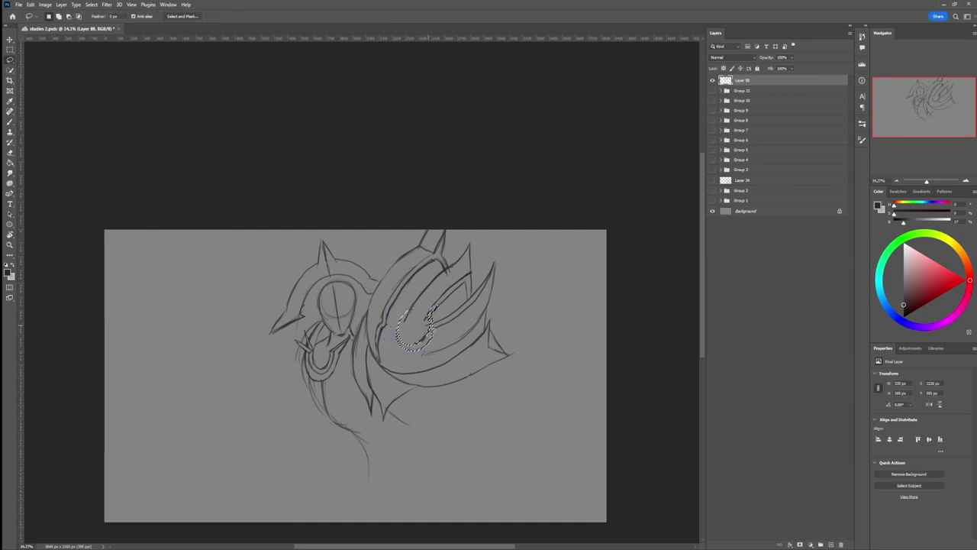
key(e)
key(ctrl+d)
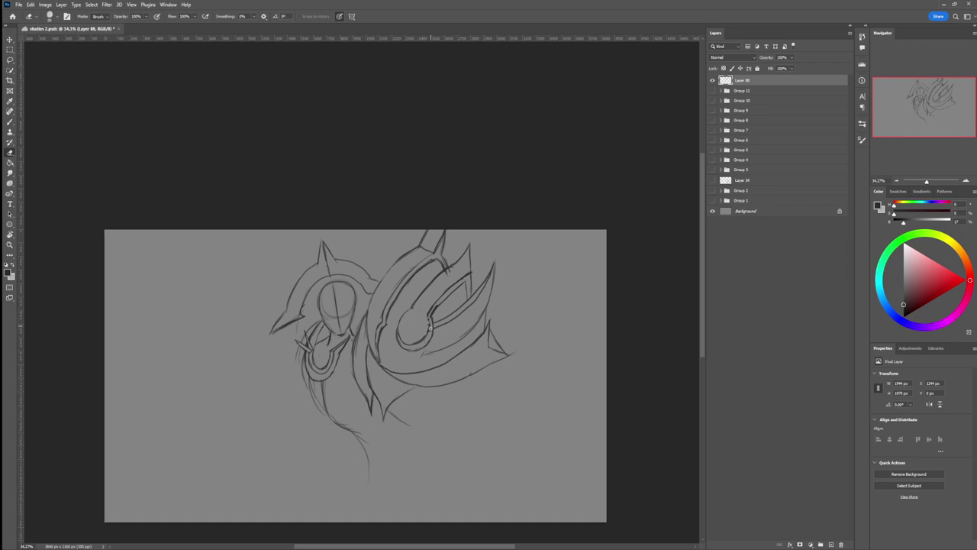
- Lasso the lower blade of the right shoulder, reposition and rotate it slightly to fit the round ornament, and deselect it
key(l)
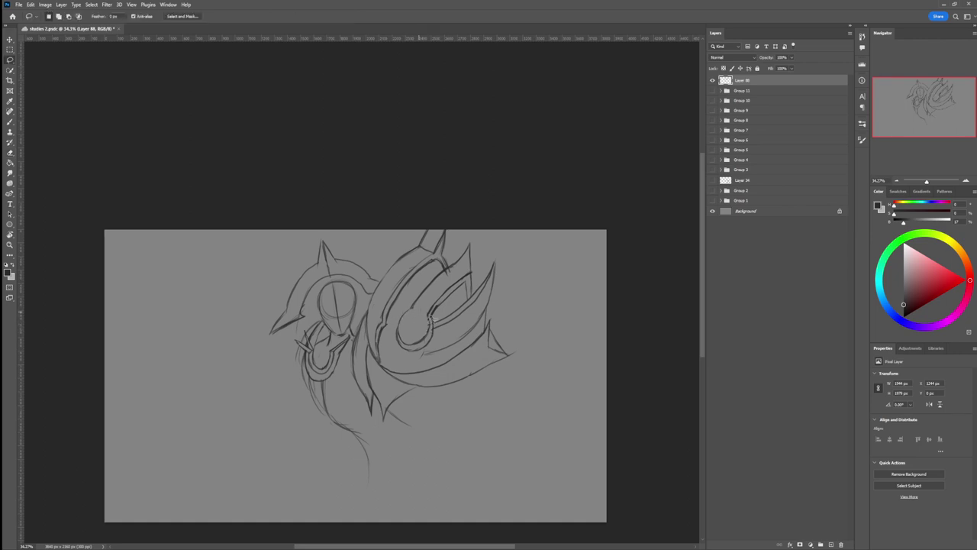
mouse_move(459, 304)
mouse_down()
mouse_move(481, 287)
mouse_move(498, 298)
mouse_move(475, 338)
mouse_move(434, 321)
mouse_up()
key(ctrl+t)
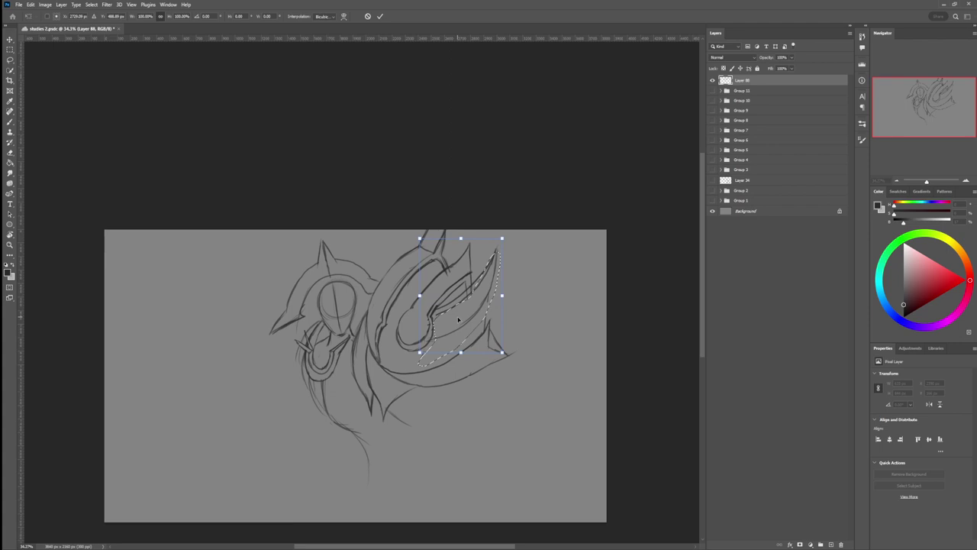
drag(458, 319, 458, 320)
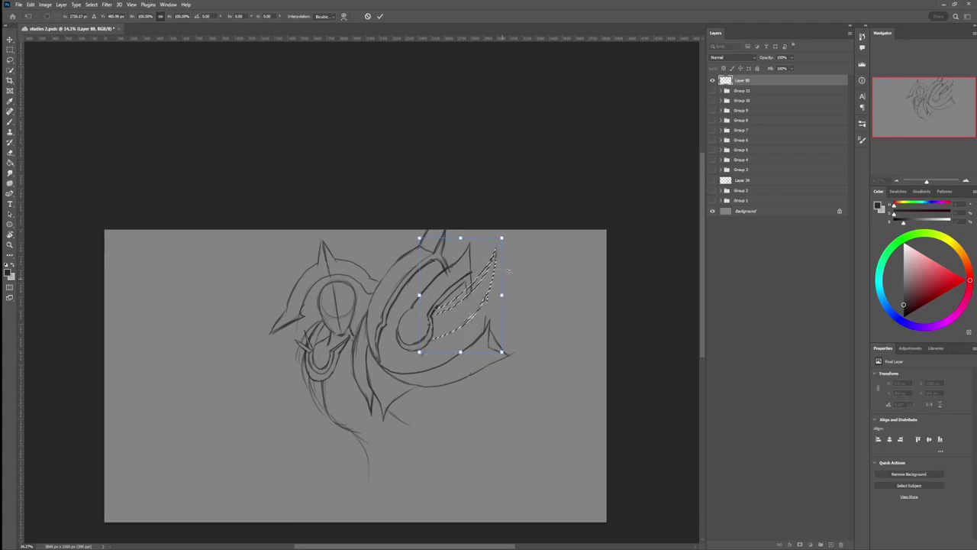
drag(518, 264, 520, 270)
key(Return)
key(ctrl+d)
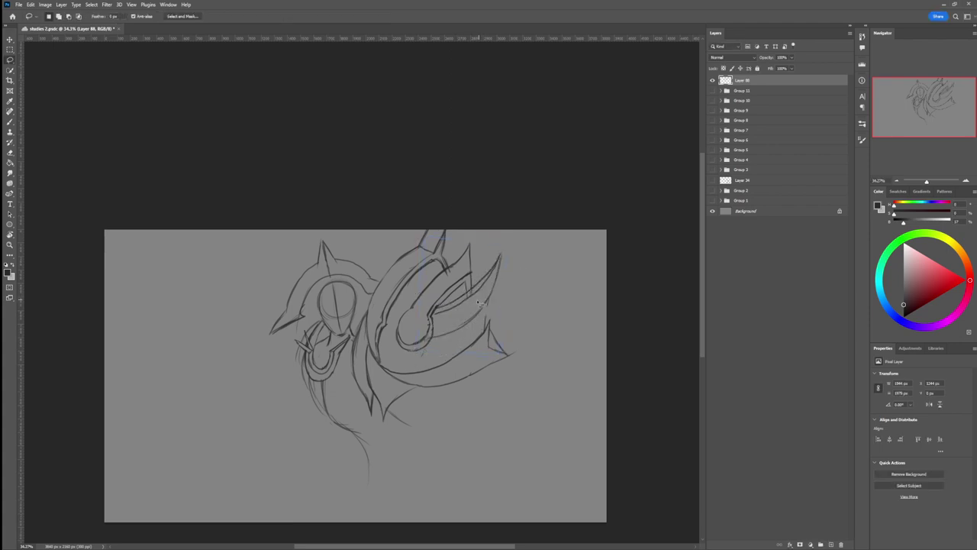
- Clean up the lines around the blades and redraw the inner shoulder contour beside the round ornament
key(e)
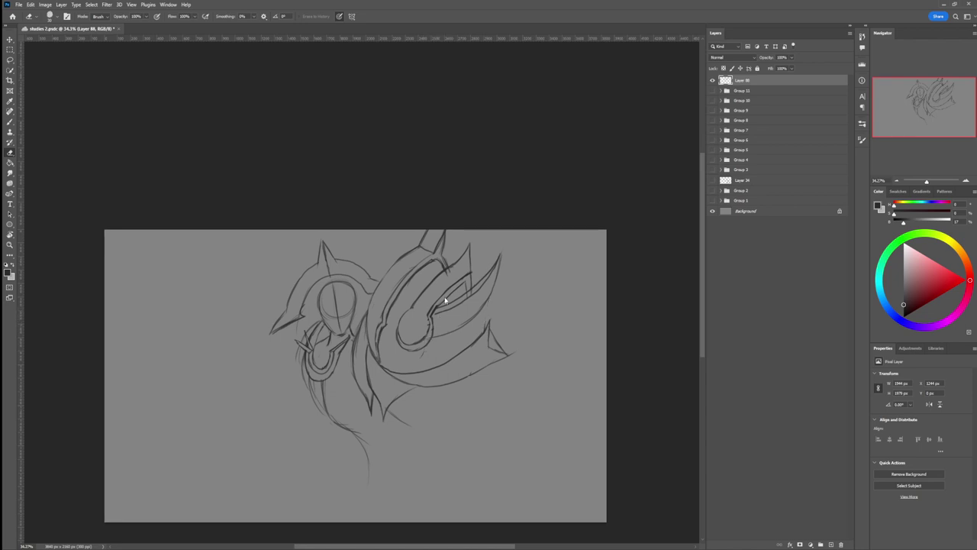
key(b)
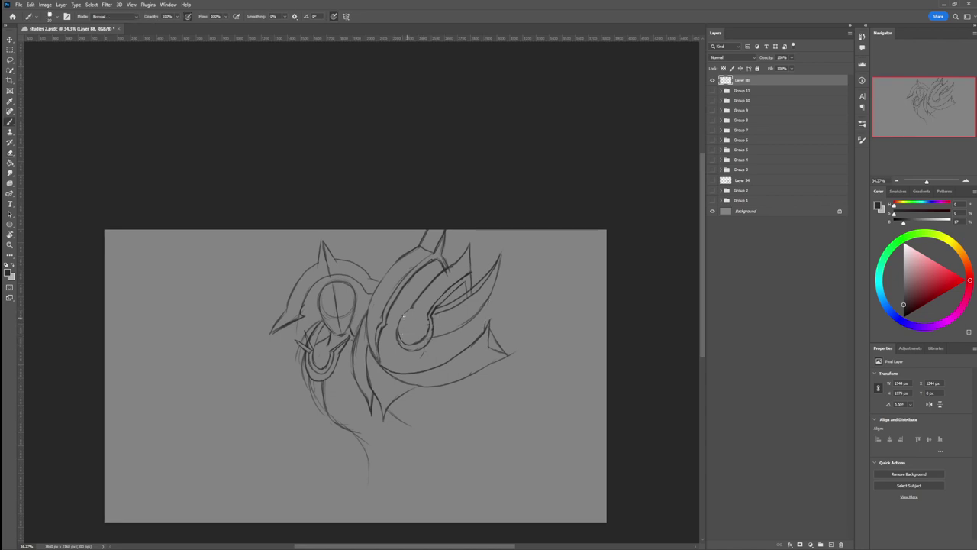
mouse_move(399, 341)
mouse_down()
mouse_move(387, 369)
mouse_move(390, 348)
mouse_up()
key(e)
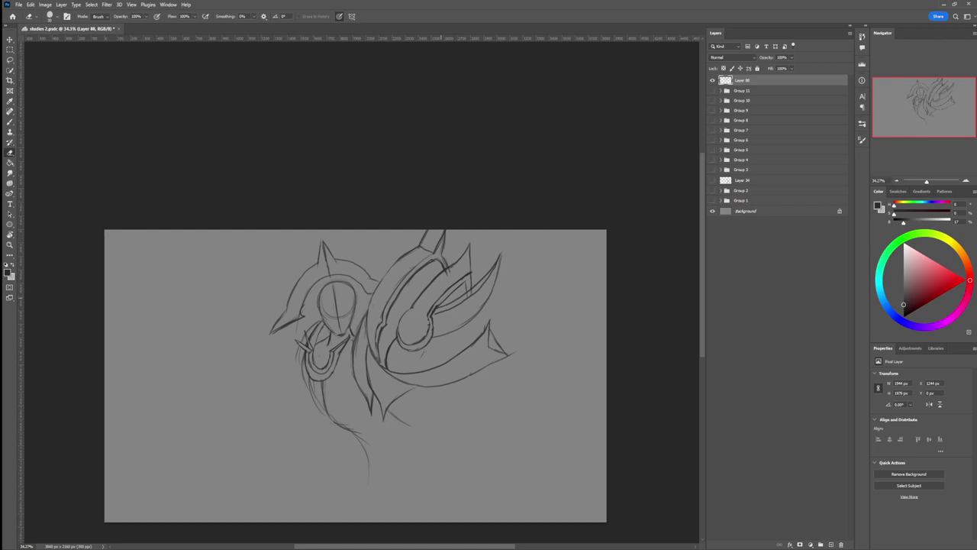
- Add a scalloped motif and curved bands to the lower shoulder plate, then refine its spiked outer end
key(b)
drag(446, 336, 443, 349)
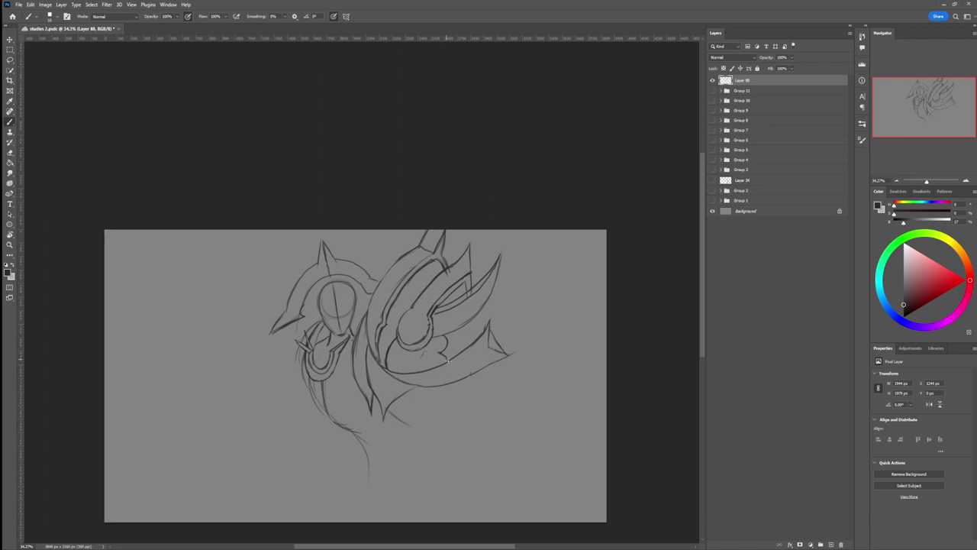
mouse_move(462, 351)
mouse_down()
mouse_move(458, 329)
mouse_move(464, 334)
mouse_up()
drag(487, 298, 483, 329)
key(e)
mouse_move(504, 352)
mouse_down()
mouse_move(491, 333)
mouse_move(512, 357)
mouse_up()
- Draw a small curved detail inside the upper arch of the right shoulder armour and tidy its lines
key(b)
mouse_move(406, 282)
mouse_down()
mouse_move(426, 289)
mouse_move(426, 268)
mouse_move(425, 283)
mouse_move(408, 285)
mouse_move(425, 283)
mouse_move(427, 268)
mouse_up()
key(e)
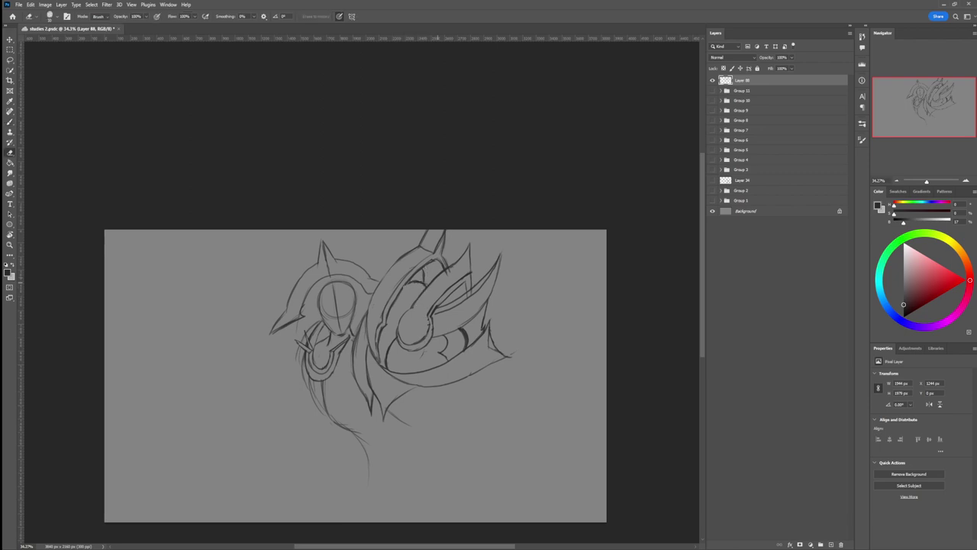
- Sketch curved, pointed chest plates below the collar ornament, converging at the waist, and redo the first stroke
key(z)
mouse_move(411, 311)
mouse_down()
mouse_move(369, 317)
mouse_move(397, 311)
mouse_up()
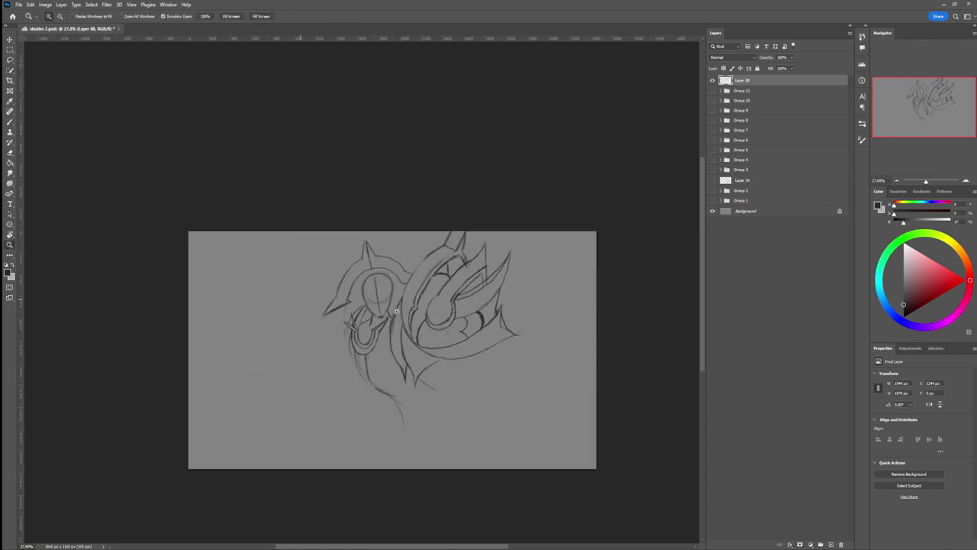
key(b)
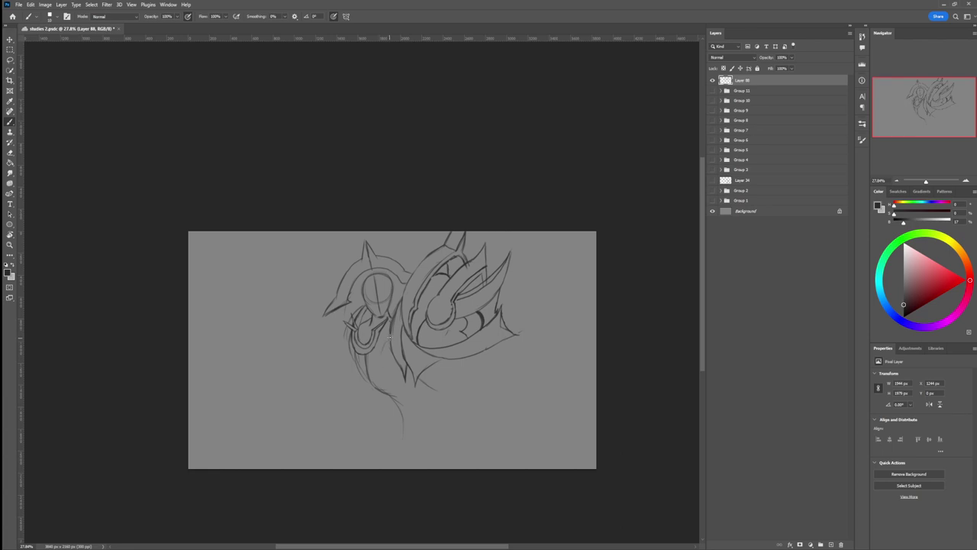
drag(390, 336, 380, 387)
key(ctrl+z)
drag(381, 351, 380, 393)
mouse_move(375, 390)
mouse_down()
mouse_move(368, 374)
mouse_move(380, 340)
mouse_move(373, 367)
mouse_up()
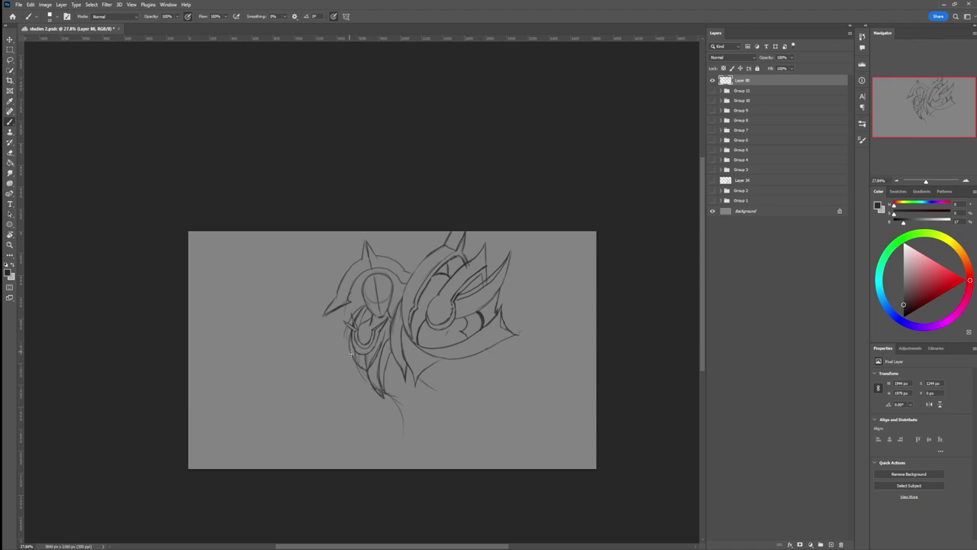
- Outline the left side of the chest armour below the collar and erase the stray construction lines with a larger eraser
mouse_move(350, 353)
mouse_down()
mouse_move(351, 333)
mouse_move(375, 355)
mouse_move(367, 363)
mouse_up()
key(e)
key(bracketright)
key(bracketright)
key(bracketright)
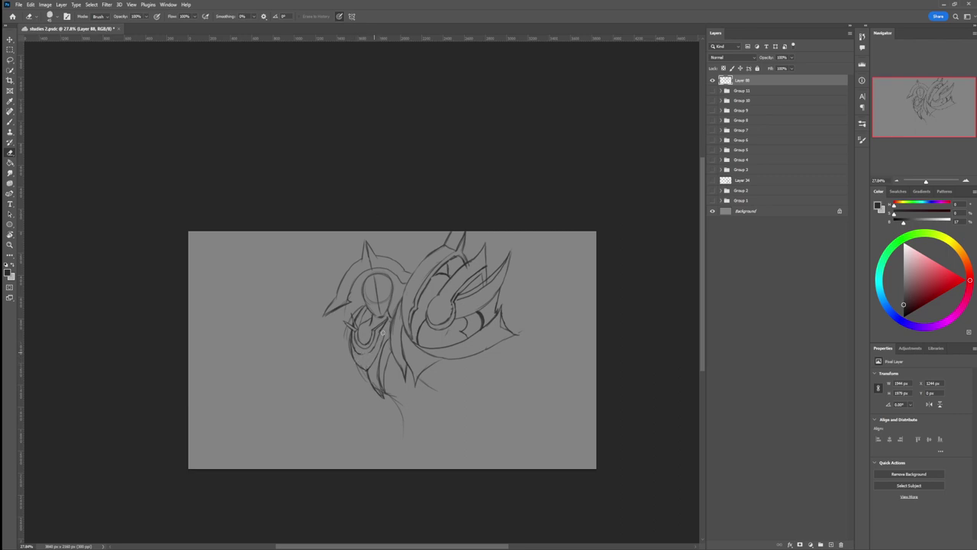
- Extend the waist line downward from the chest point, add an angular contour below the right shoulder, and erase leftover lines
key(b)
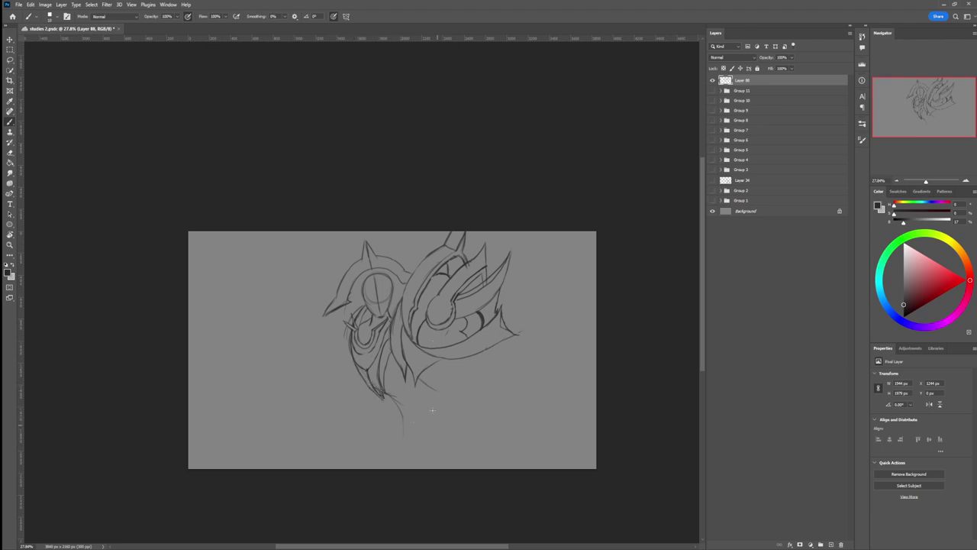
mouse_move(383, 395)
mouse_down()
mouse_move(405, 411)
mouse_move(394, 403)
mouse_move(414, 451)
mouse_up()
drag(424, 369, 452, 393)
key(e)
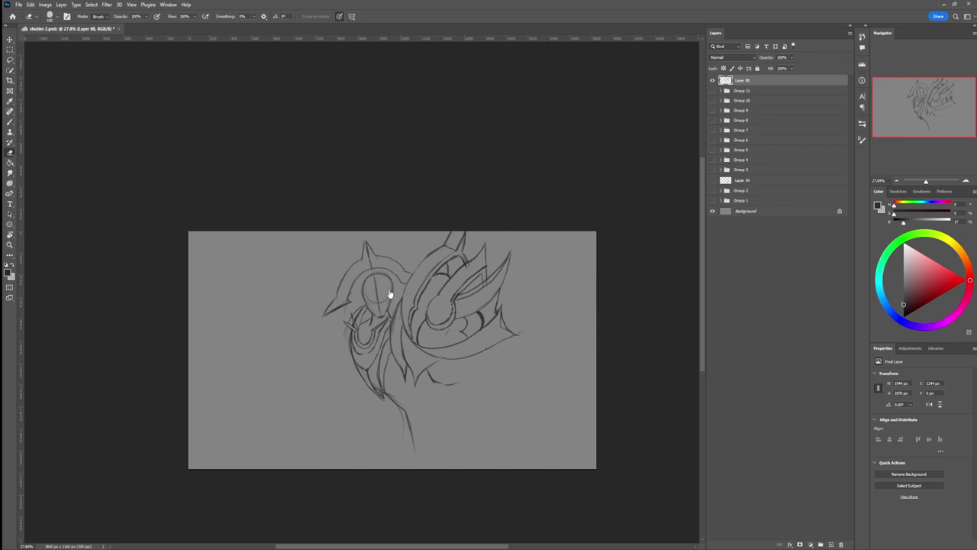
key(b)
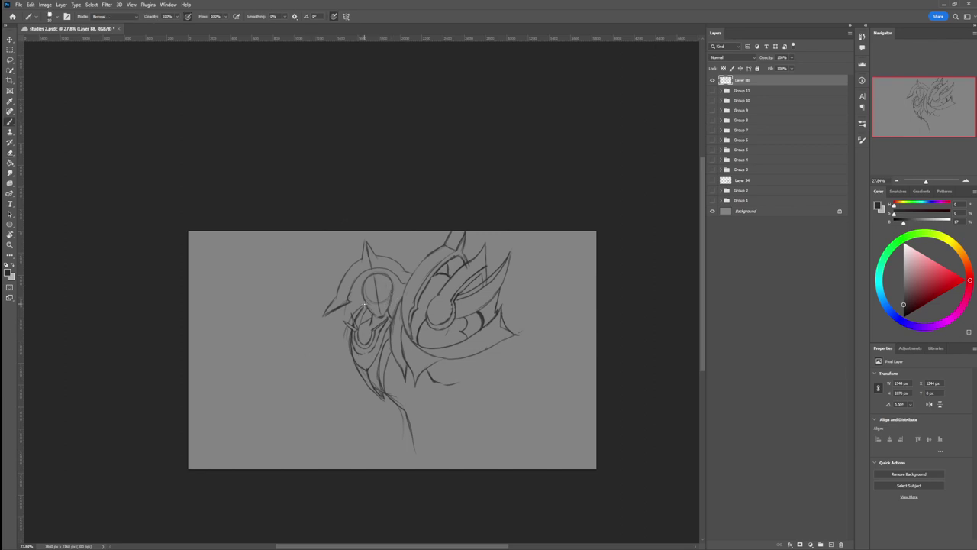
- Add an outer contour to the chest armour's left side, draw a curved left shoulder line outward from the collar, and erase overlaps
mouse_move(345, 340)
mouse_down()
mouse_move(371, 383)
mouse_move(344, 344)
mouse_move(377, 393)
mouse_up()
drag(355, 313, 343, 306)
key(e)
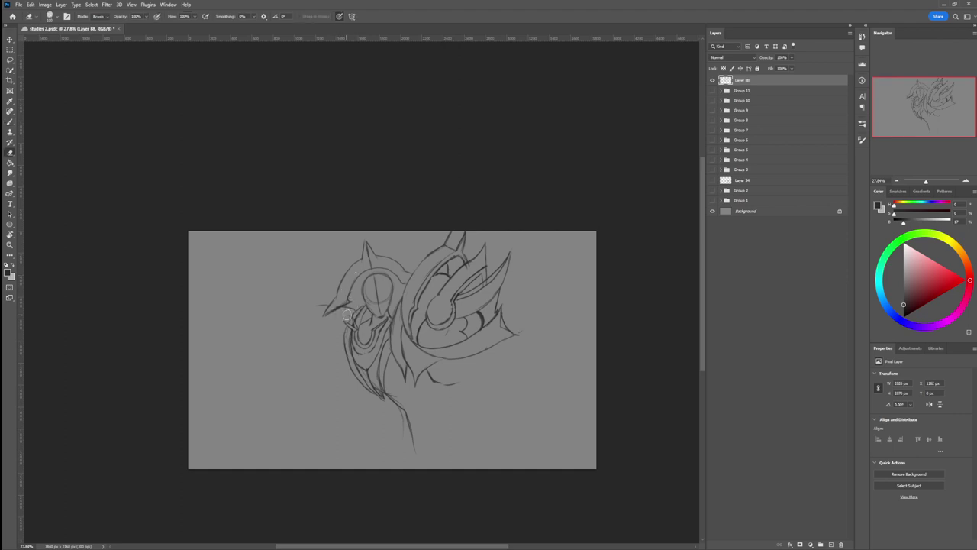
key(b)
drag(331, 302, 281, 304)
key(e)
mouse_move(346, 308)
mouse_down()
mouse_move(322, 304)
mouse_move(347, 307)
mouse_move(323, 313)
mouse_move(302, 299)
mouse_up()
key(b)
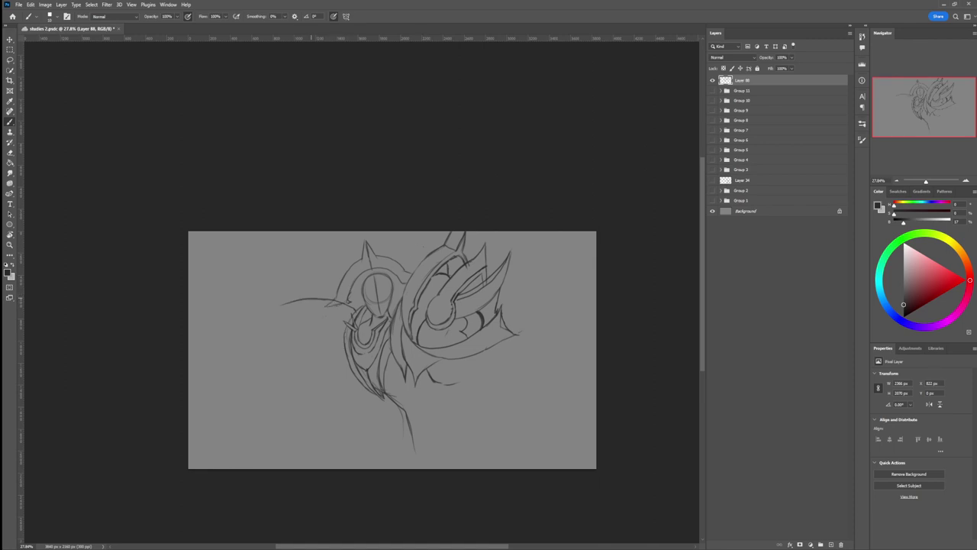
- Draw the left shoulder plate's downward-curving outer edge, redoing the first stroke, and double the plate's lines into a rim
mouse_move(293, 308)
mouse_down()
mouse_move(300, 338)
mouse_move(310, 362)
mouse_up()
key(ctrl+z)
mouse_move(291, 303)
mouse_down()
mouse_move(318, 368)
mouse_move(297, 329)
mouse_up()
key(e)
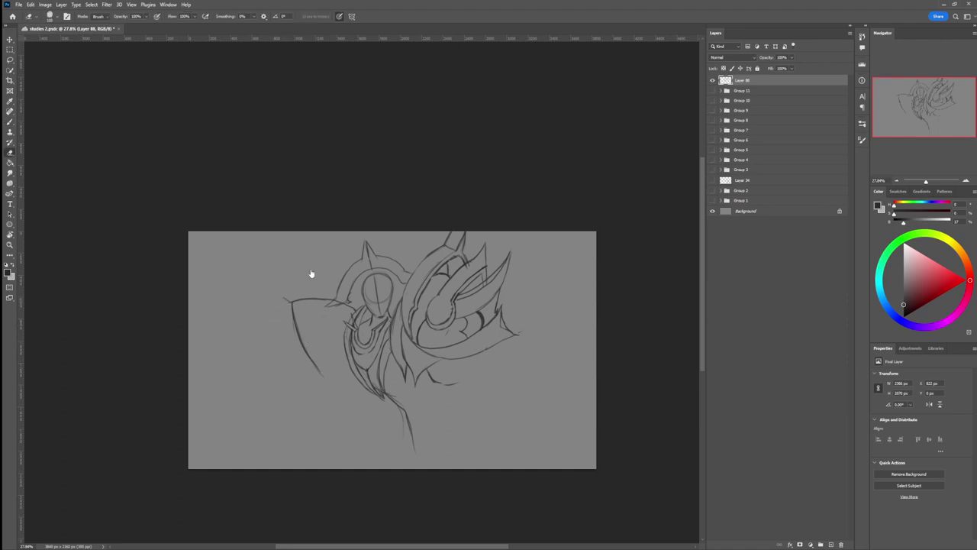
key(b)
drag(286, 315, 311, 372)
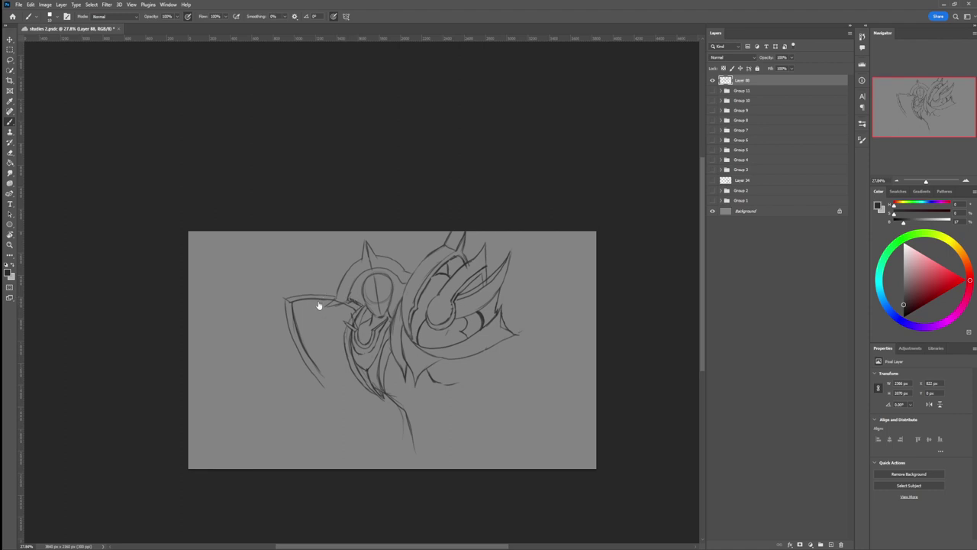
key(e)
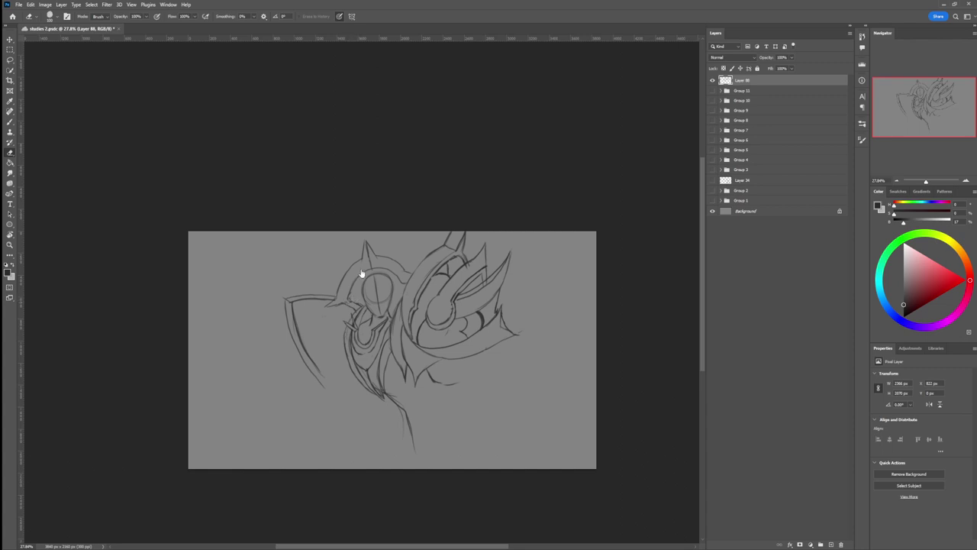
key(b)
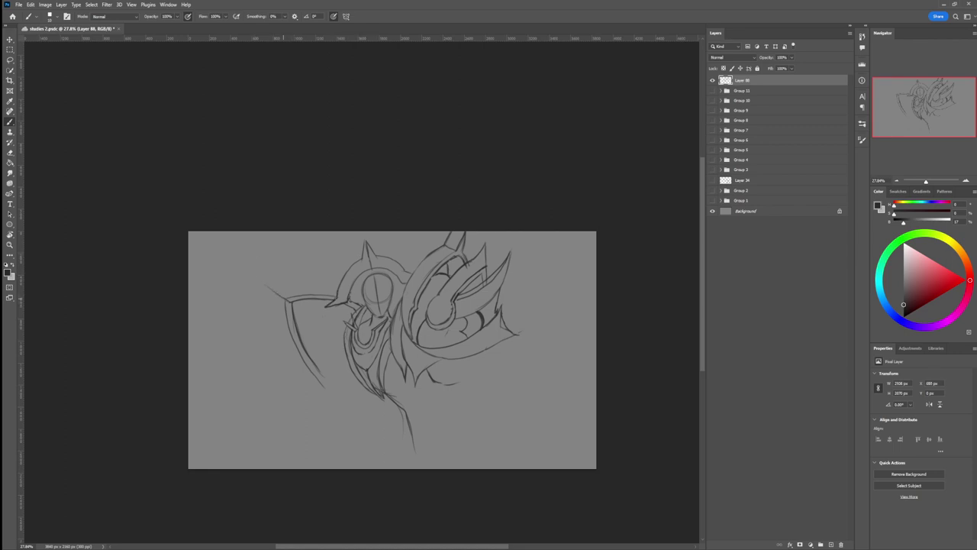
- Extend a spike line up and outward from the left shoulder plate's corner and add a second curve outside its edge
drag(266, 288, 254, 277)
drag(275, 324, 283, 309)
drag(276, 327, 310, 386)
drag(328, 379, 341, 386)
key(e)
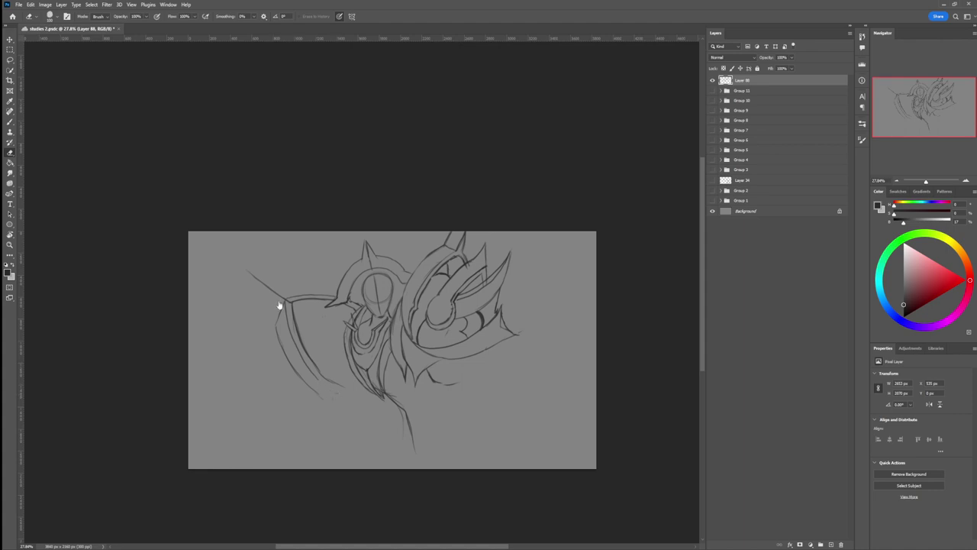
key(b)
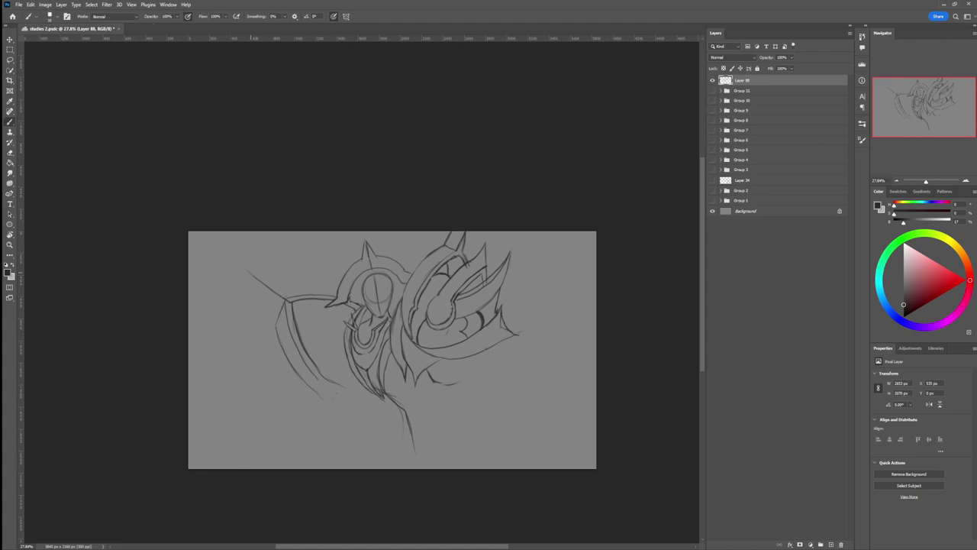
- Close the left shoulder spike into a sharp point and draw an inner curve beneath the plate's upper edge, undoing misplaced strokes
drag(248, 274, 267, 310)
drag(285, 296, 260, 280)
drag(295, 316, 339, 320)
key(ctrl+z)
key(ctrl+z)
drag(316, 314, 328, 312)
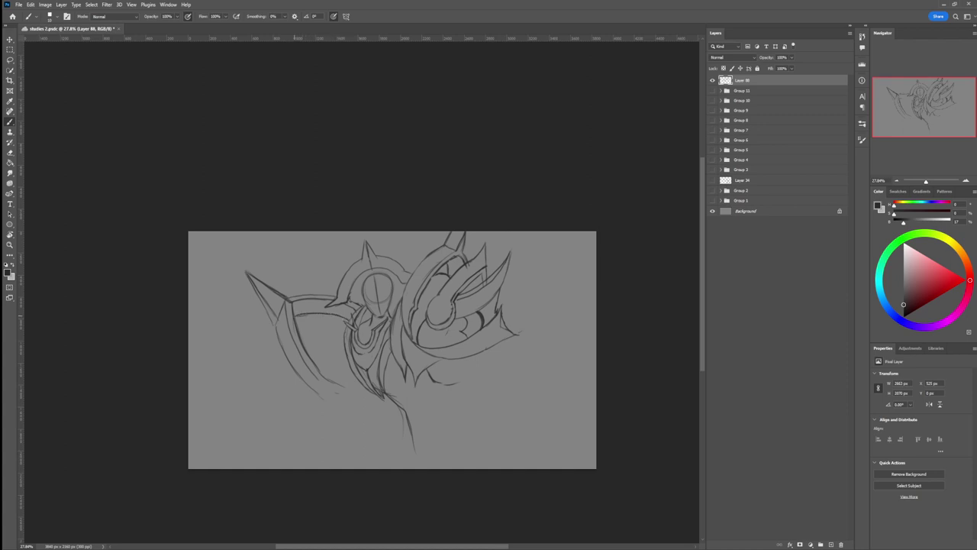
- Darken the outer edge of the left shoulder plate below the spike and erase the loose outer line
drag(275, 327, 320, 397)
key(e)
drag(290, 360, 319, 397)
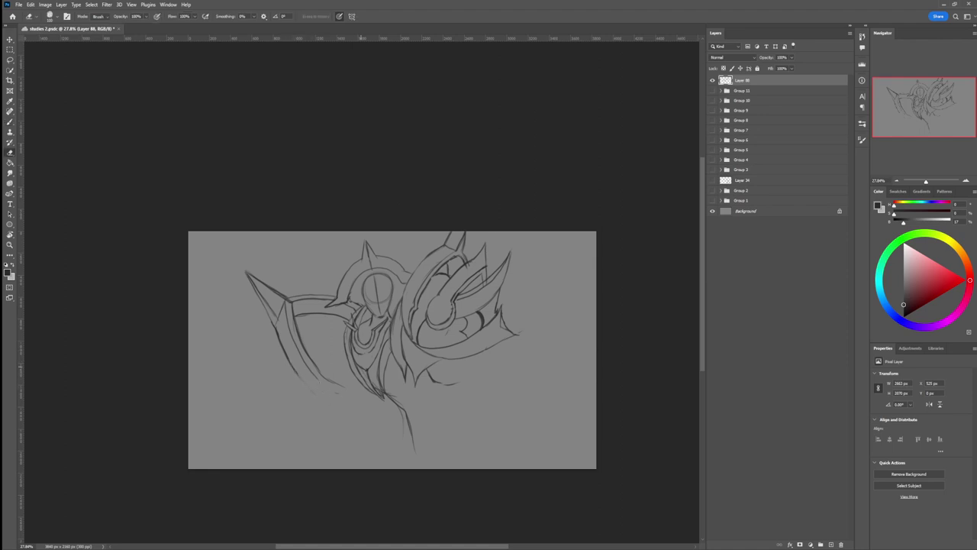
- Draw an arched line from the collar toward the left shoulder plate, redoing the first stroke
key(ctrl+space)
mouse_move(381, 378)
mouse_down()
mouse_move(354, 387)
mouse_move(375, 357)
mouse_up()
key(b)
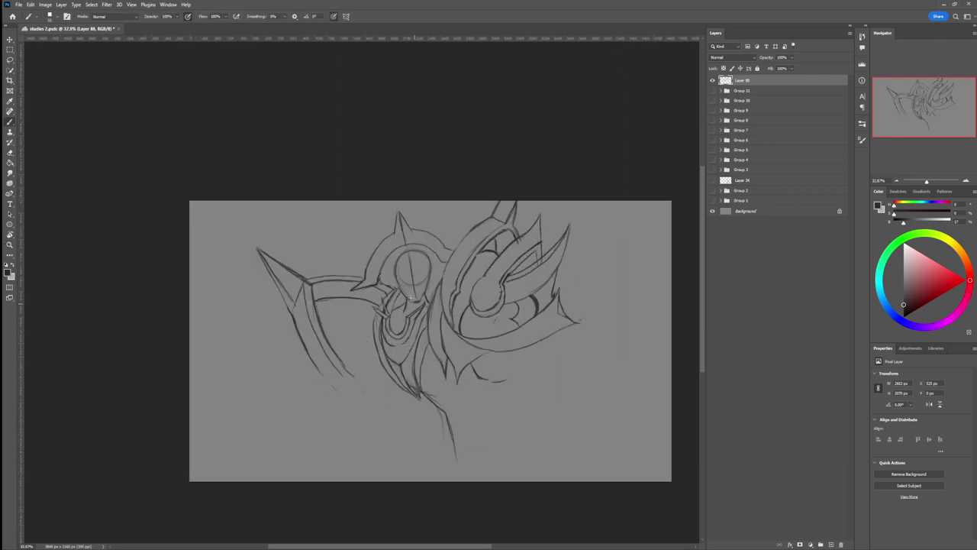
drag(370, 302, 324, 334)
key(ctrl+z)
mouse_move(373, 304)
mouse_down()
mouse_move(324, 333)
mouse_move(261, 329)
mouse_up()
- Sketch paired lines hanging down from the left shoulder plate's outer edge and erase the overlapping parts
key(z)
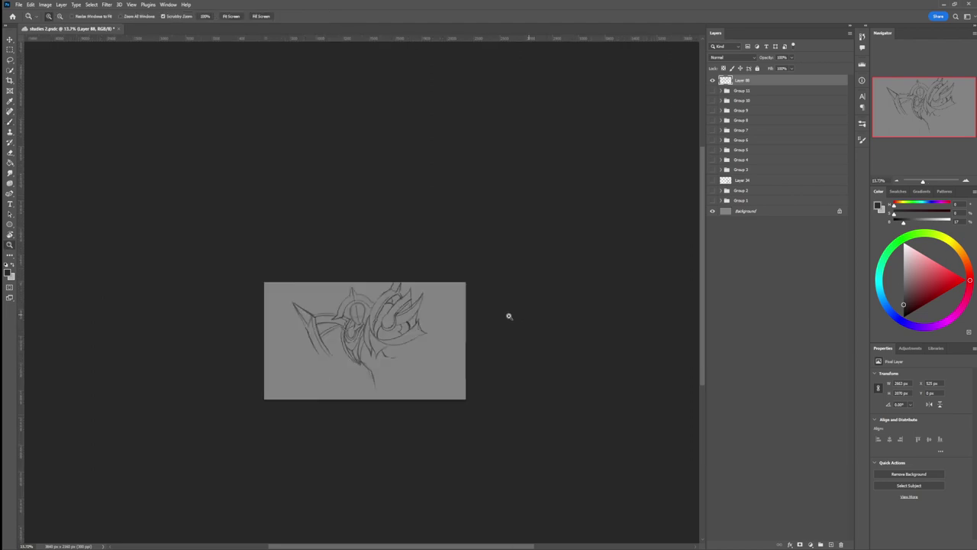
mouse_move(366, 345)
mouse_down()
mouse_move(426, 329)
mouse_move(250, 360)
mouse_up()
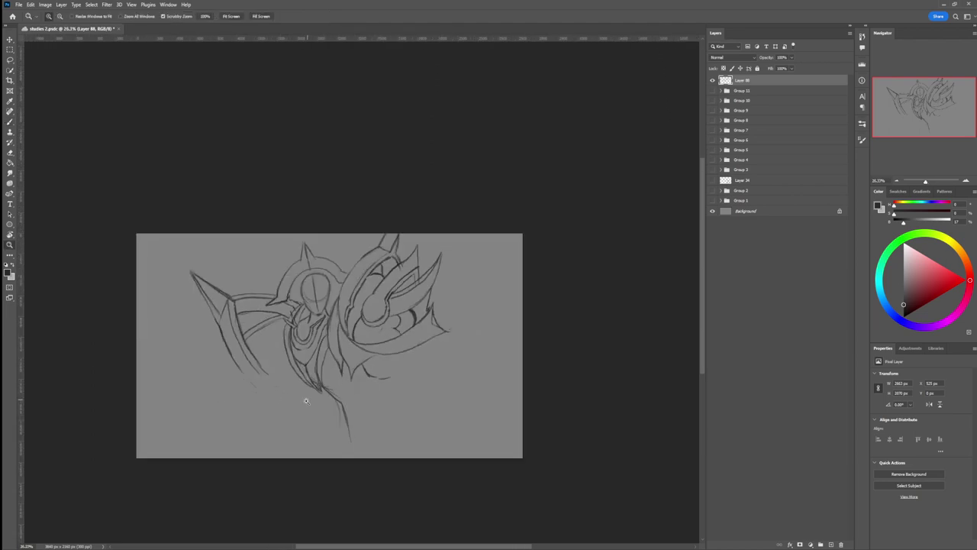
key(b)
key(b)
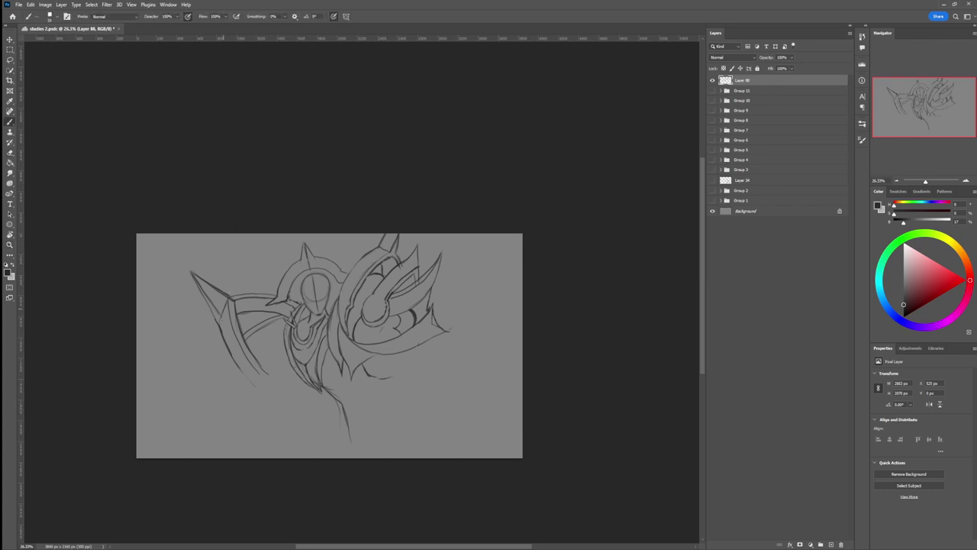
drag(225, 359, 231, 377)
mouse_move(239, 321)
mouse_down()
mouse_move(257, 318)
mouse_move(223, 357)
mouse_move(224, 375)
mouse_up()
drag(221, 337, 230, 382)
mouse_move(218, 334)
mouse_down()
mouse_move(223, 386)
mouse_move(235, 400)
mouse_up()
key(e)
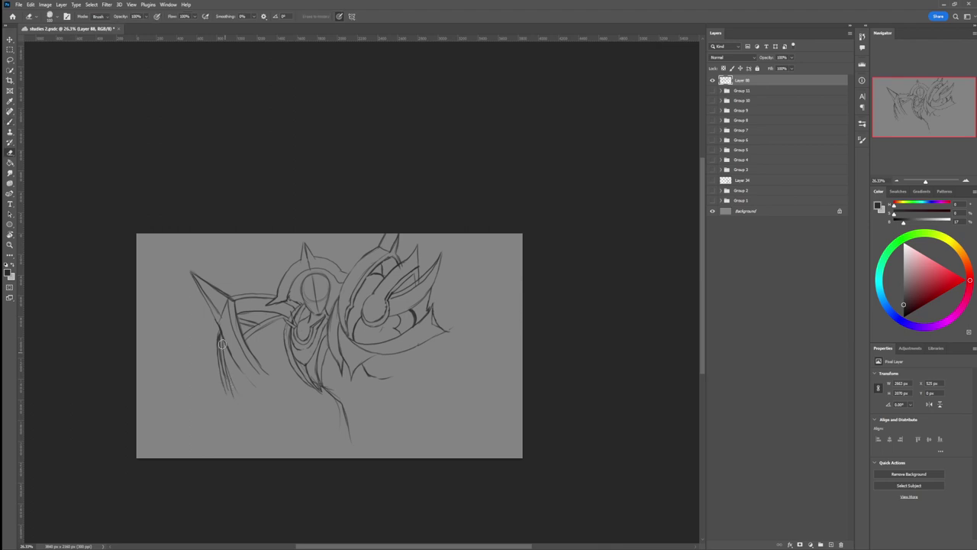
mouse_move(219, 360)
mouse_down()
mouse_move(218, 336)
mouse_move(222, 378)
mouse_up()
key(b)
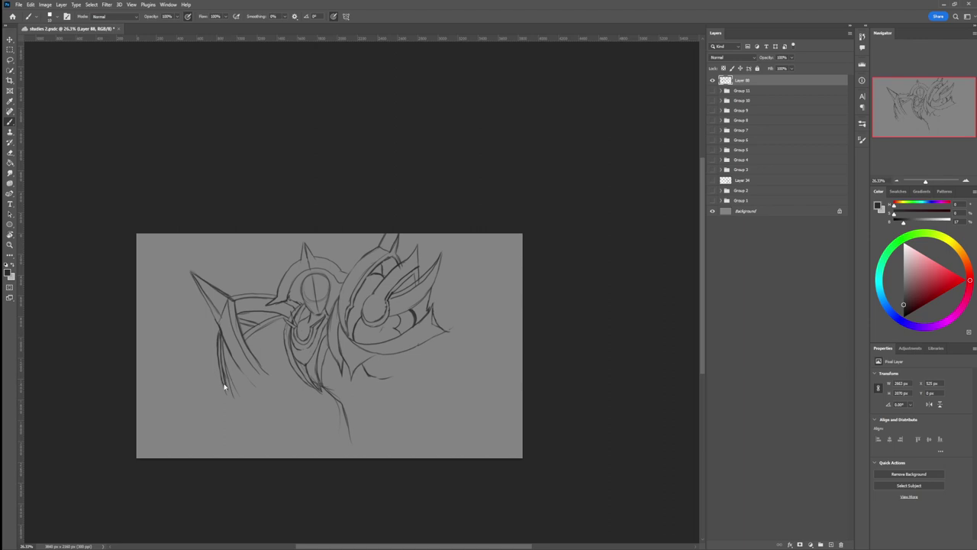
- Enlarge the eraser and trim the lower ends of the lines hanging from the left shoulder plate
key(e)
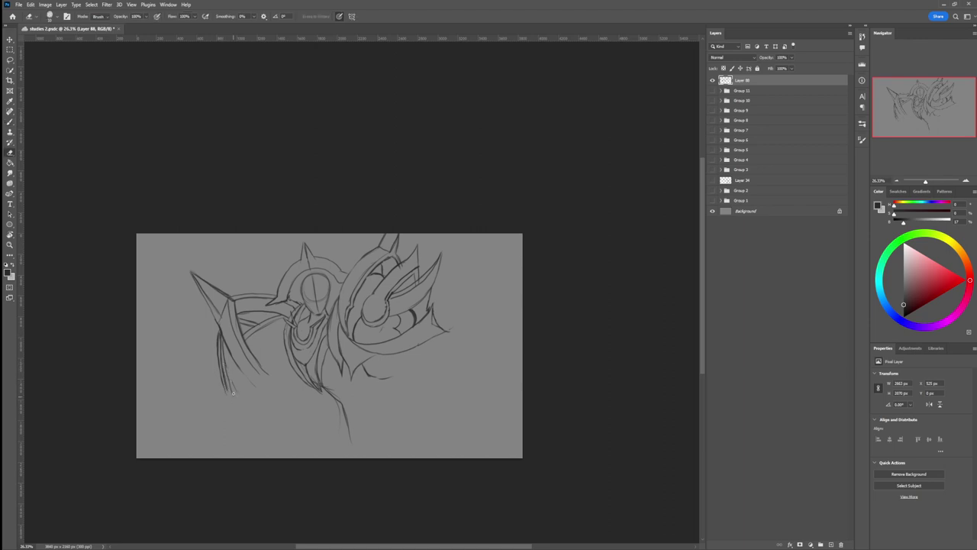
key(bracketright)
key(bracketright)
key(bracketright)
key(bracketright)
key(bracketright)
key(bracketright)
key(bracketright)
mouse_move(230, 392)
mouse_down()
mouse_move(230, 370)
mouse_move(235, 393)
mouse_up()
- Sketch a curved plate below the right shoulder armour, with its two sides meeting in a downward point
key(b)
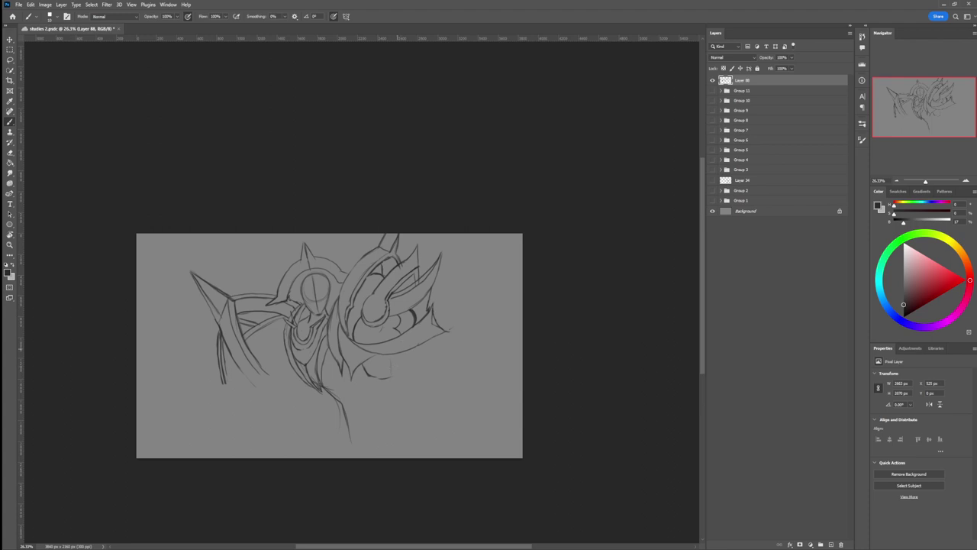
drag(392, 355, 392, 408)
mouse_move(365, 385)
mouse_down()
mouse_move(379, 399)
mouse_move(367, 392)
mouse_up()
mouse_move(357, 379)
mouse_down()
mouse_move(378, 399)
mouse_move(370, 394)
mouse_up()
key(e)
key(b)
key(e)
key(b)
drag(358, 385, 370, 407)
drag(373, 421, 398, 390)
- Add inner contour lines to the pointed plate below the right shoulder armour to give it a rim
key(e)
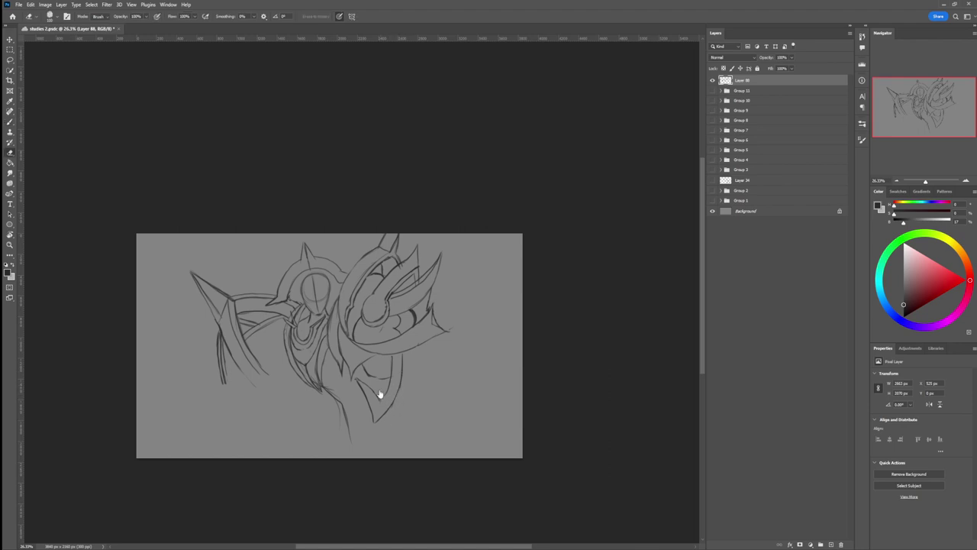
key(b)
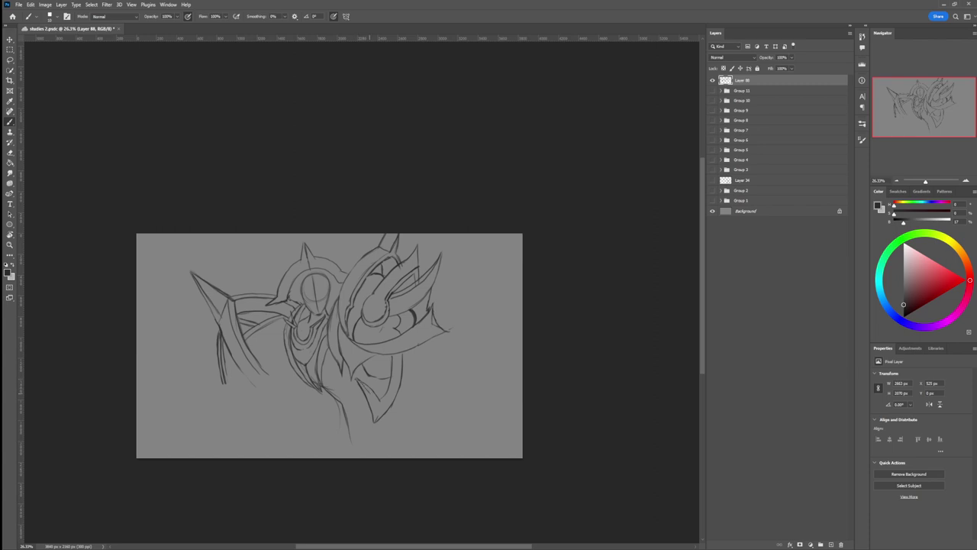
drag(356, 380, 371, 394)
key(e)
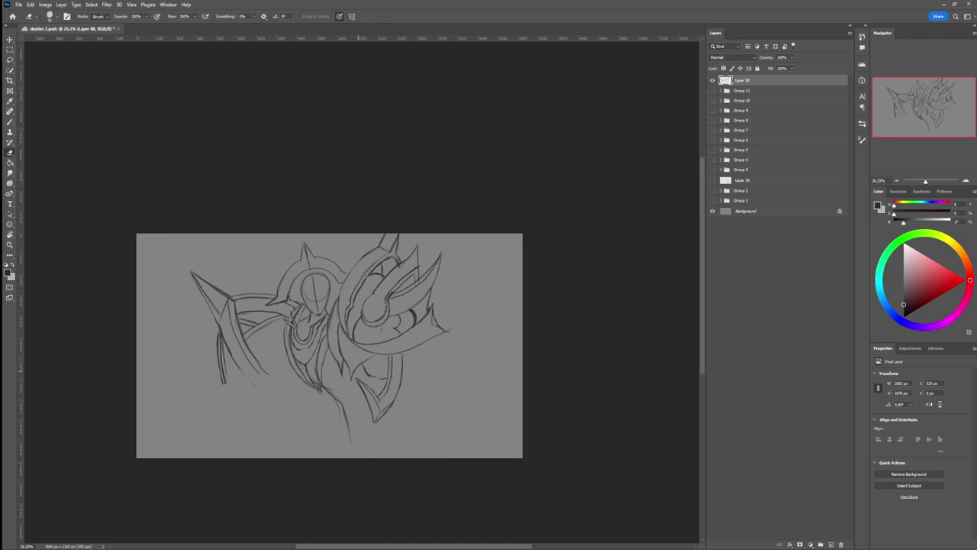
key(b)
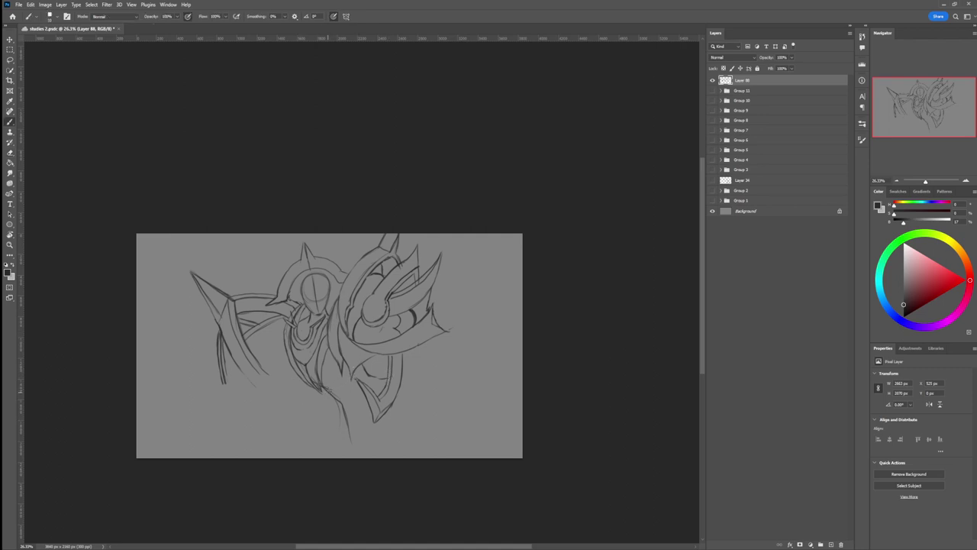
- Sketch a hooked, pointed armour plate hanging from the chest tip, left of the waist line
drag(332, 397, 307, 437)
mouse_move(306, 441)
mouse_down()
mouse_move(287, 397)
mouse_move(316, 412)
mouse_move(318, 389)
mouse_up()
mouse_move(293, 413)
mouse_down()
mouse_move(288, 396)
mouse_move(296, 421)
mouse_up()
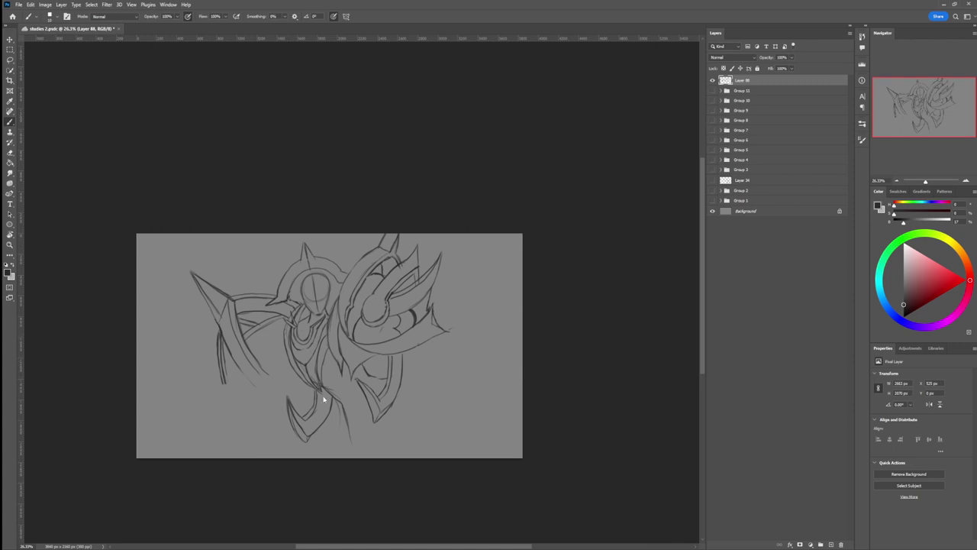
- Draw jagged, pointed lines between the left shoulder plate and the chest, and erase the plate's overlapping lower end
key(z)
drag(350, 389, 388, 351)
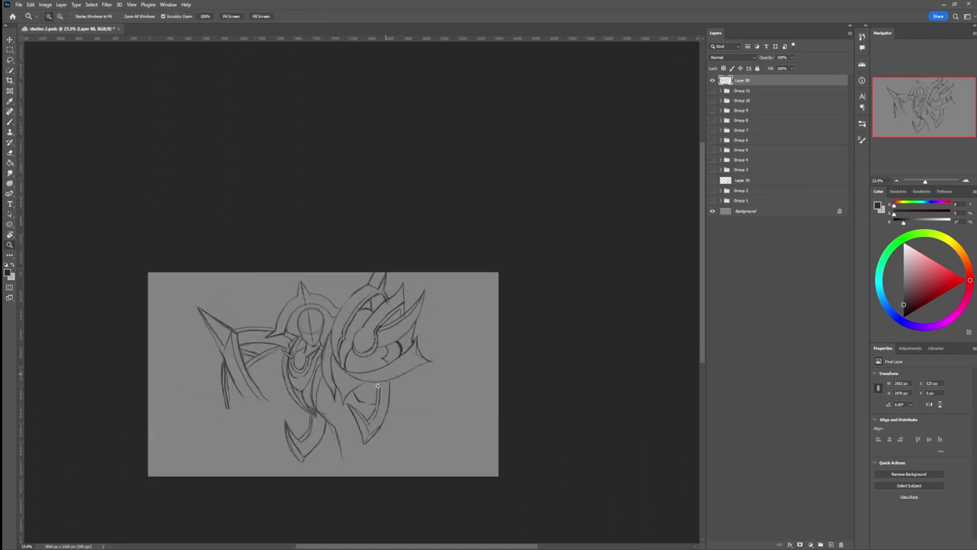
drag(372, 398, 373, 378)
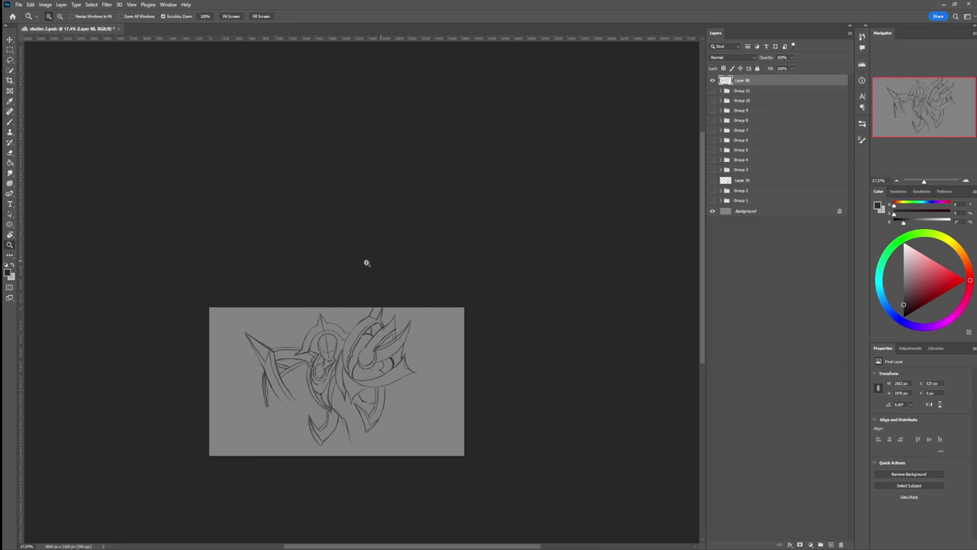
drag(271, 422, 329, 379)
key(b)
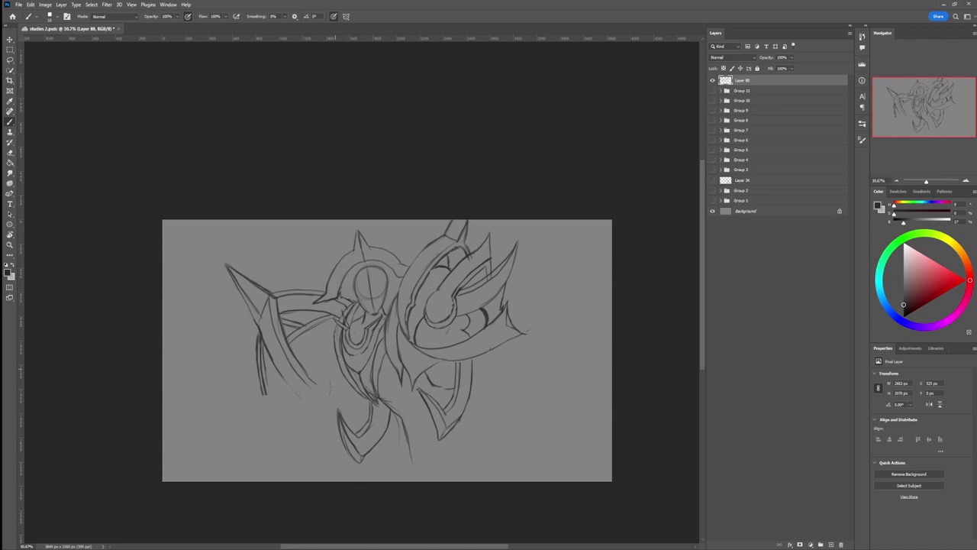
drag(335, 384, 346, 399)
drag(335, 366, 320, 396)
drag(315, 381, 323, 390)
key(e)
drag(316, 383, 306, 374)
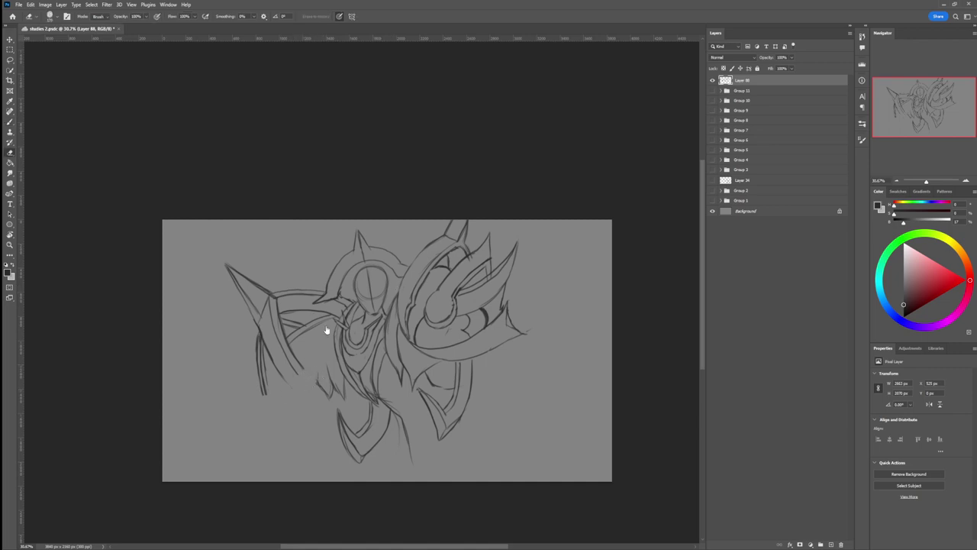
- Draw a rounded form at the lower end of the left shoulder plate and add a short line between the outer hanging lines
key(b)
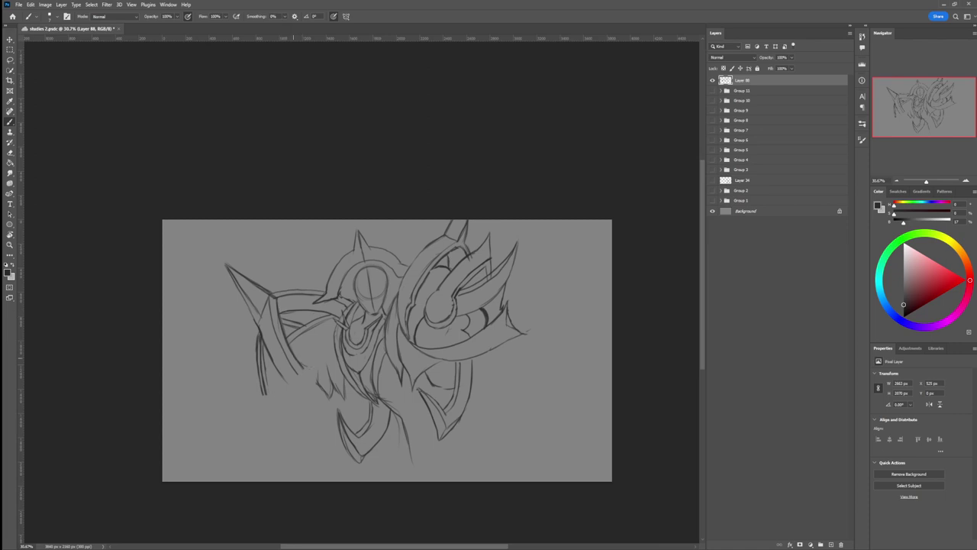
drag(301, 371, 314, 364)
drag(327, 396, 293, 410)
key(e)
key(b)
drag(266, 348, 268, 368)
- Lasso the lines hanging below the left shoulder spike, rotate them inward with Free Transform, and deselect
key(l)
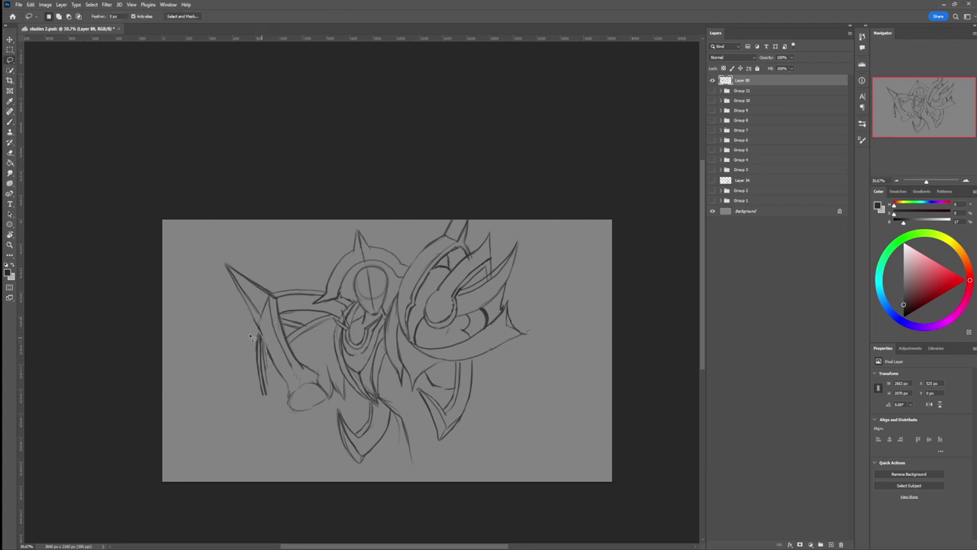
mouse_move(255, 330)
mouse_down()
mouse_move(299, 321)
mouse_move(281, 347)
mouse_move(313, 335)
mouse_up()
key(ctrl+t)
key(Return)
key(ctrl+d)
- Connect the rotated lines to the rounded form with a muzzle-like lower contour and erase the excess lines
key(b)
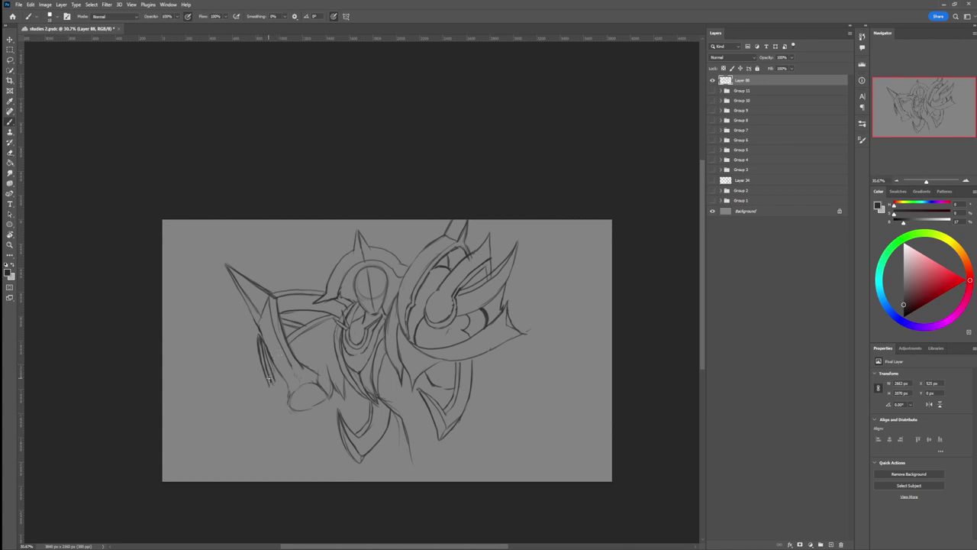
mouse_move(266, 382)
mouse_down()
mouse_move(287, 414)
mouse_move(300, 406)
mouse_up()
drag(298, 407, 286, 402)
drag(291, 407, 287, 391)
key(e)
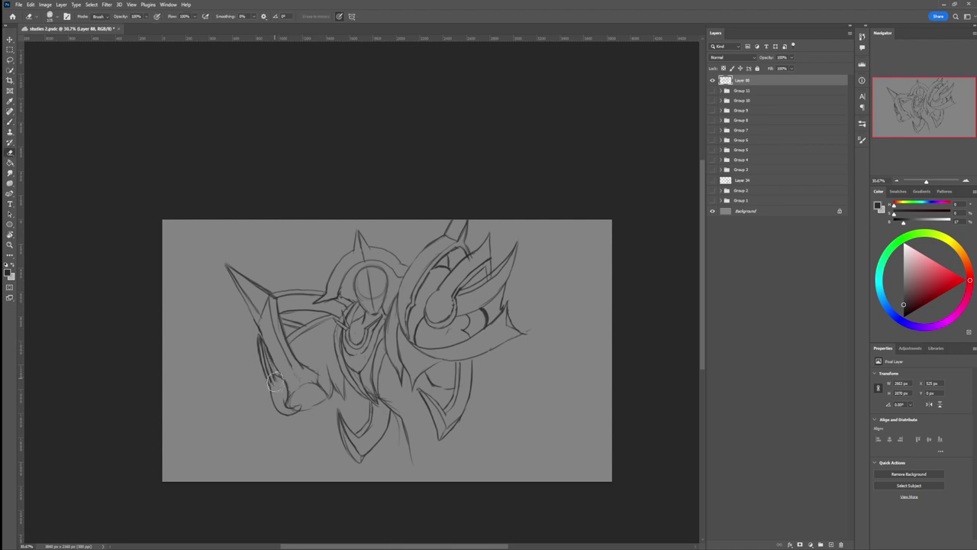
key(b)
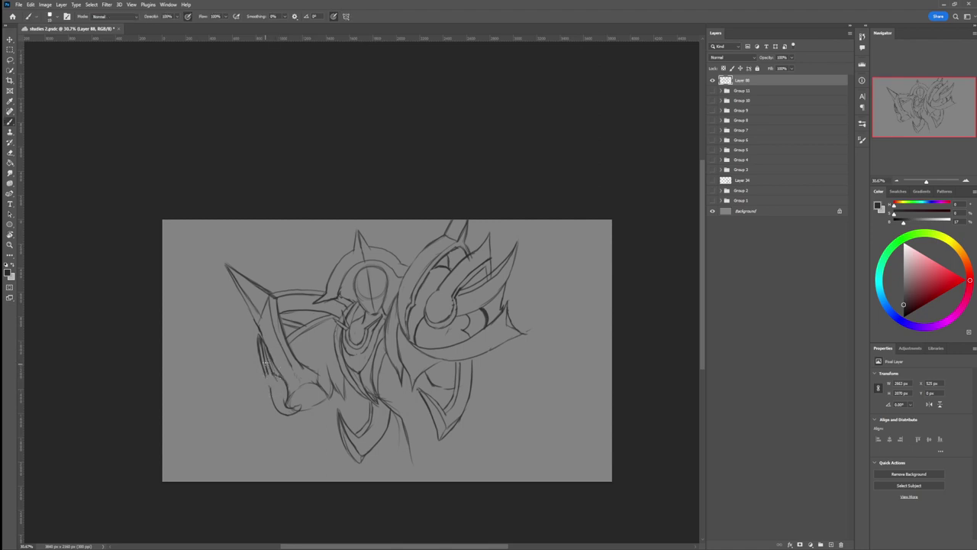
- Draw eye-like and nose details inside the left shoulder's beast-head shape and erase stray lines along its outer edge
drag(266, 371, 287, 384)
key(e)
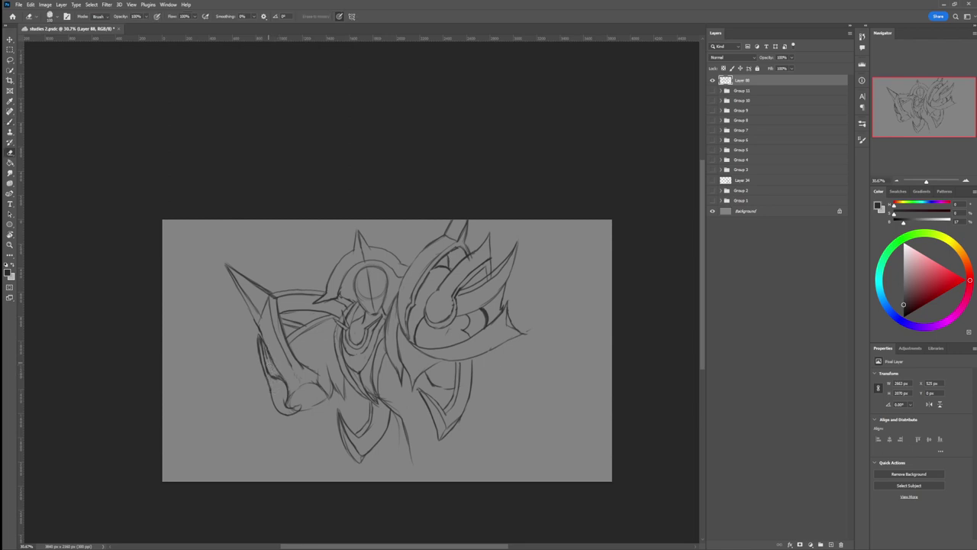
key(b)
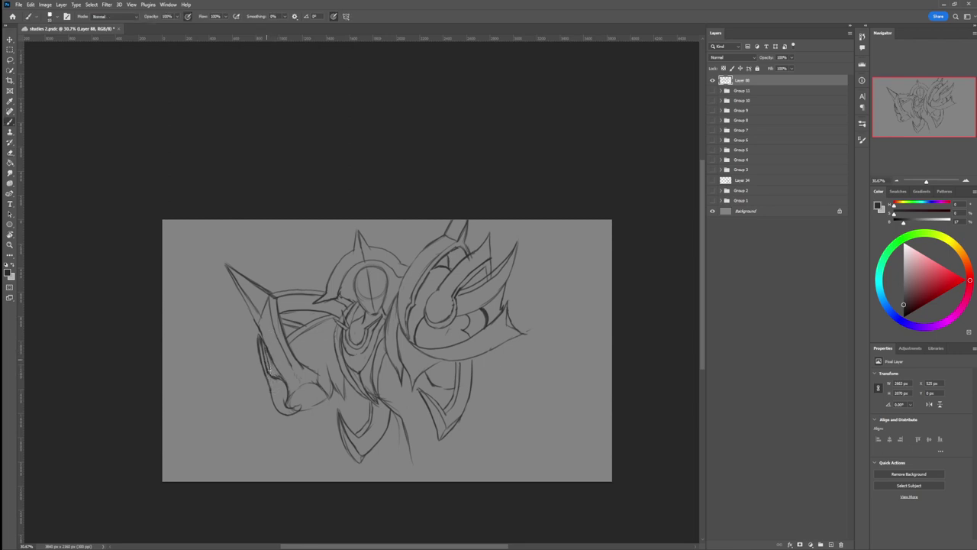
drag(269, 368, 289, 389)
drag(295, 406, 299, 409)
key(e)
drag(259, 334, 269, 373)
drag(339, 369, 405, 312)
drag(365, 342, 373, 336)
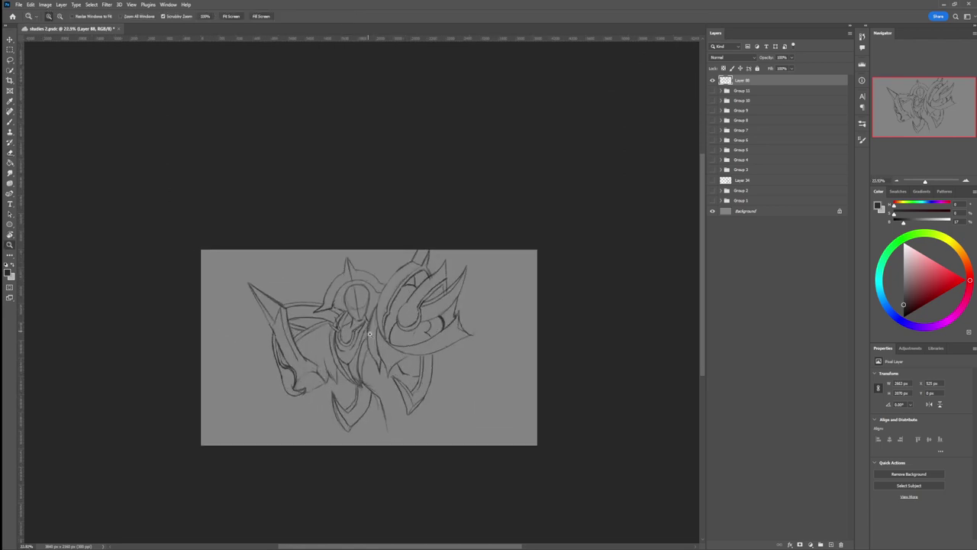
- Draw a curved, pointed form beneath the left beast-head shoulder and add a contour line beside the chest
key(b)
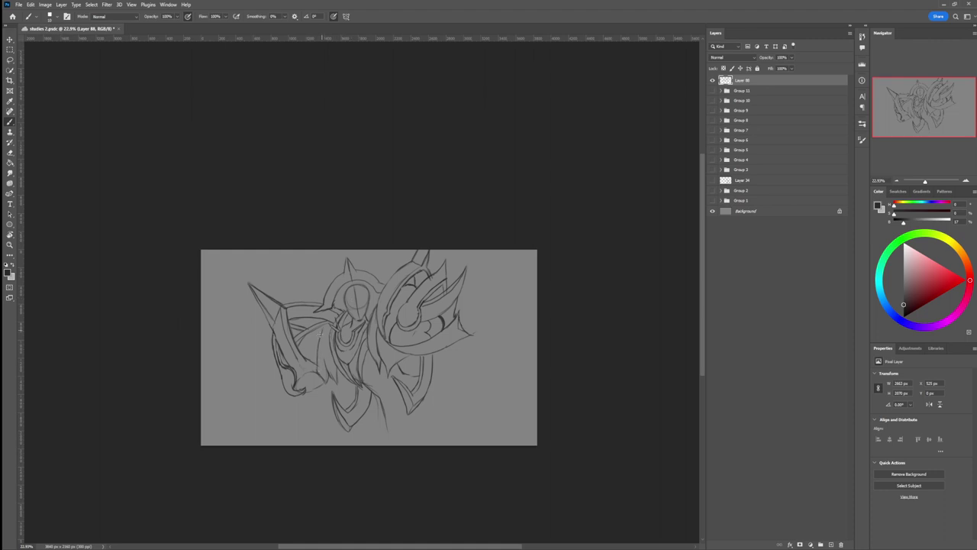
drag(325, 367, 328, 326)
drag(257, 415, 273, 402)
drag(302, 400, 327, 388)
- Draw a curved, double-edged plate sweeping outward beneath the right shoulder armour and clean up its tip with the eraser
drag(436, 365, 477, 354)
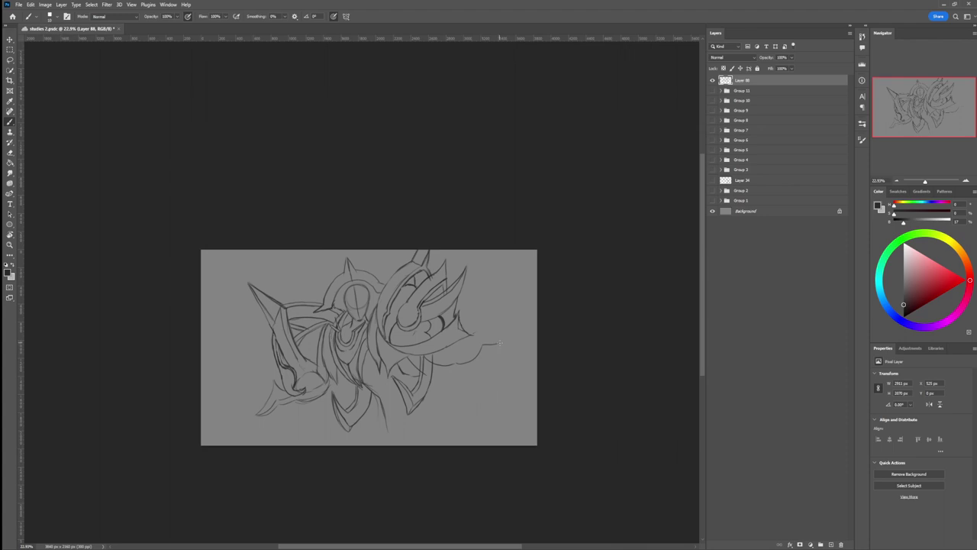
key(ctrl+z)
mouse_move(461, 363)
mouse_down()
mouse_move(497, 338)
mouse_move(474, 334)
mouse_up()
drag(496, 340, 457, 369)
key(ctrl+z)
mouse_move(468, 367)
mouse_down()
mouse_move(498, 335)
mouse_move(484, 341)
mouse_move(497, 338)
mouse_move(490, 352)
mouse_move(487, 339)
mouse_up()
key(e)
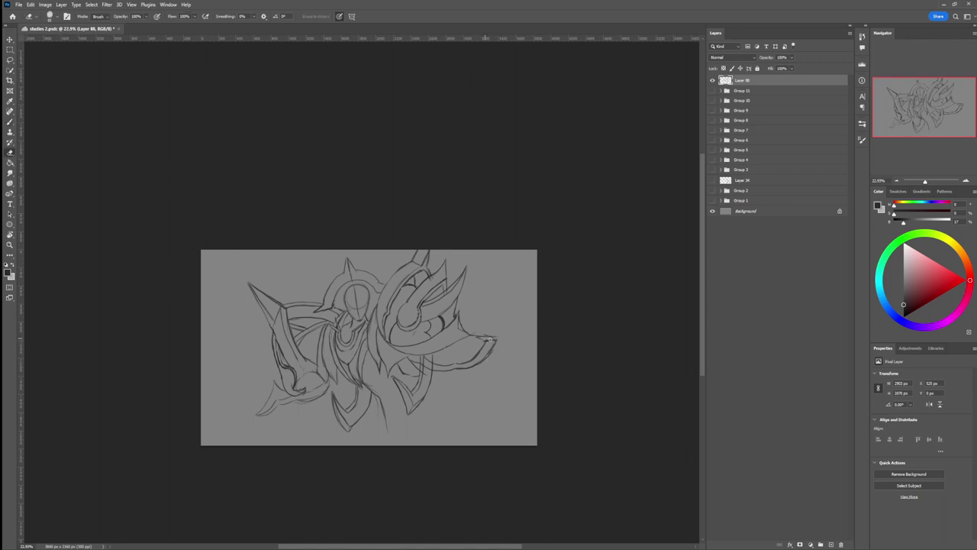
- Extend a long line from the tip of the right lower plate to the canvas's right edge and tidy the junction
key(b)
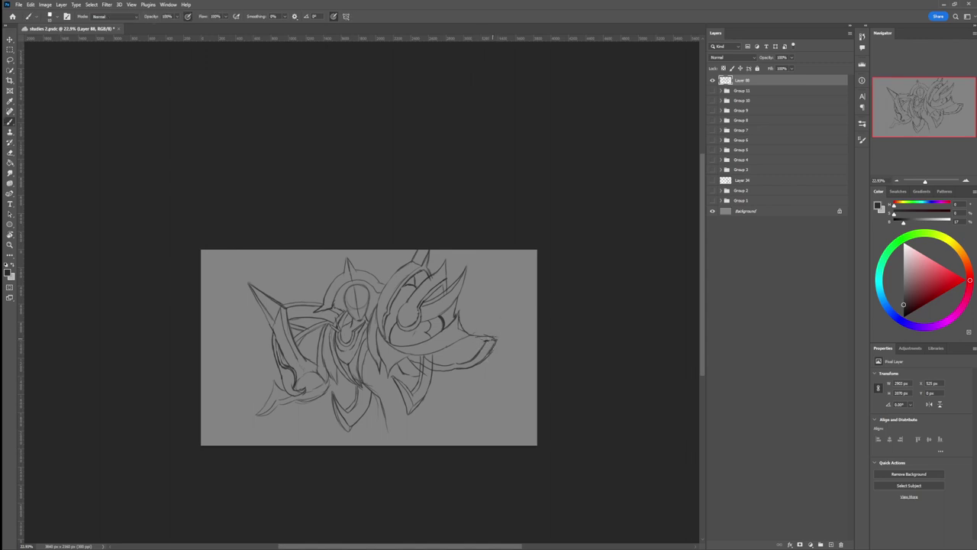
mouse_move(473, 338)
mouse_down()
mouse_move(541, 324)
mouse_move(491, 338)
mouse_up()
key(e)
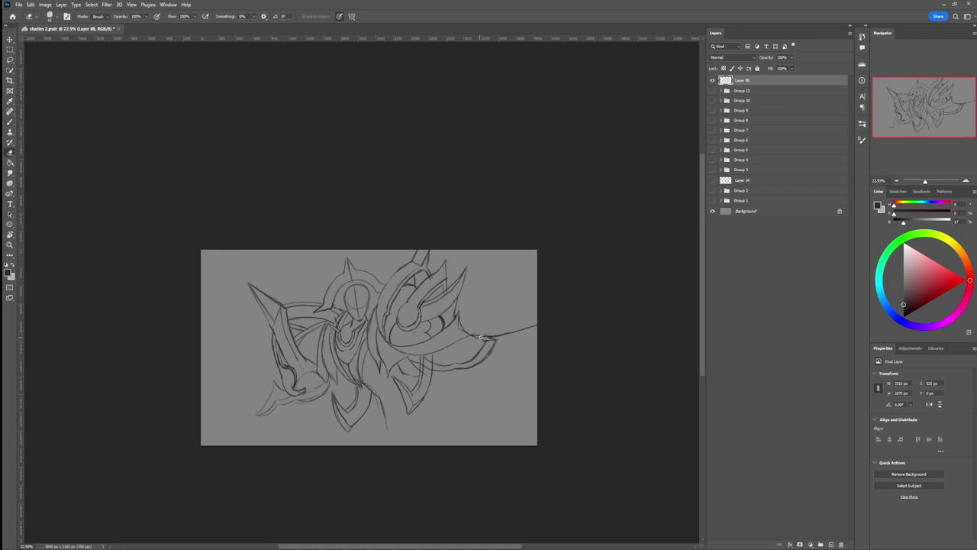
key(b)
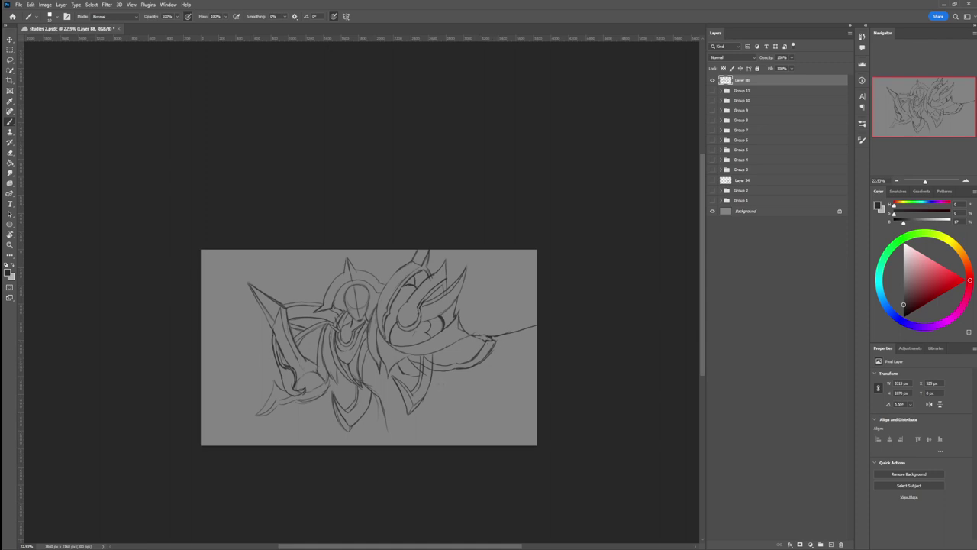
- Erase overlapping lines above the right waist plate and draw a long curve sweeping outward and down from it
key(e)
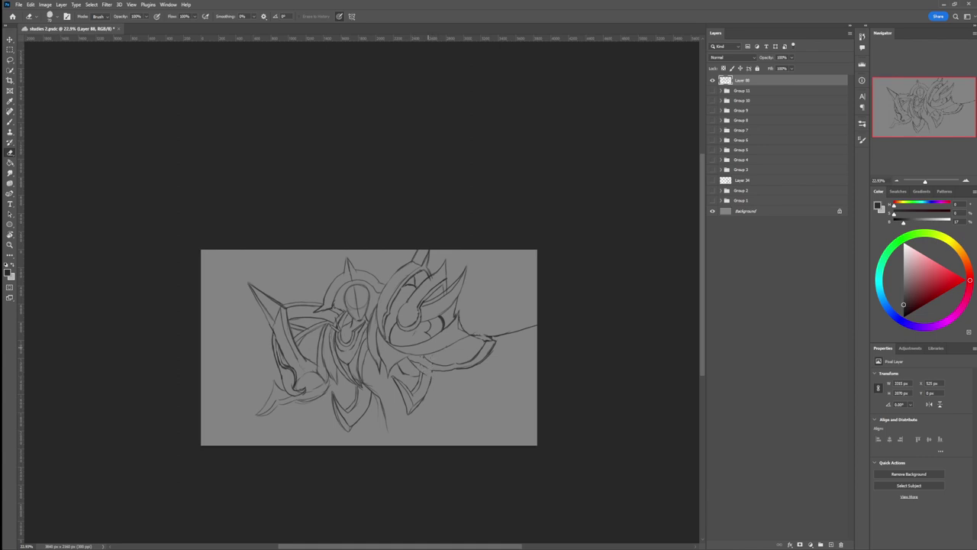
key(b)
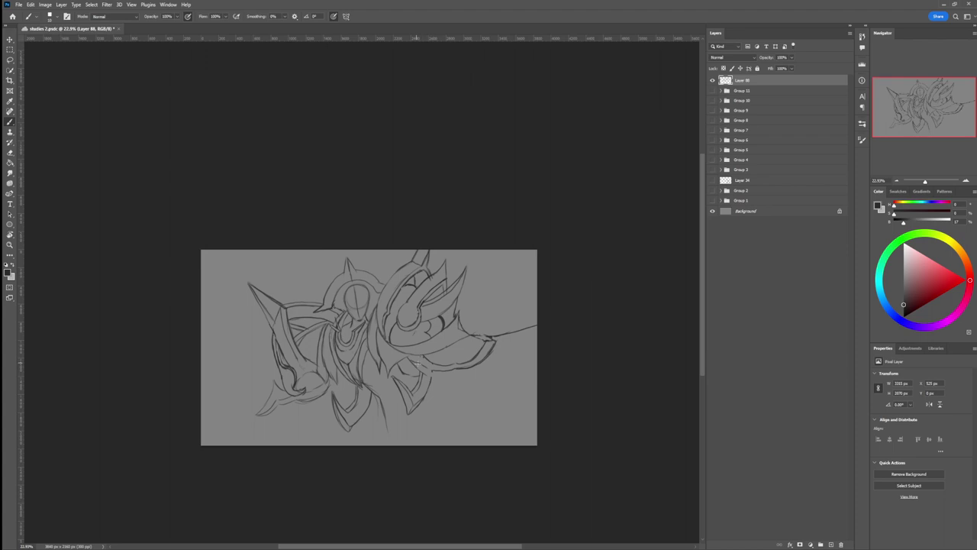
drag(416, 362, 425, 368)
mouse_move(423, 374)
mouse_down()
mouse_move(476, 383)
mouse_move(515, 424)
mouse_up()
key(e)
drag(469, 383, 439, 383)
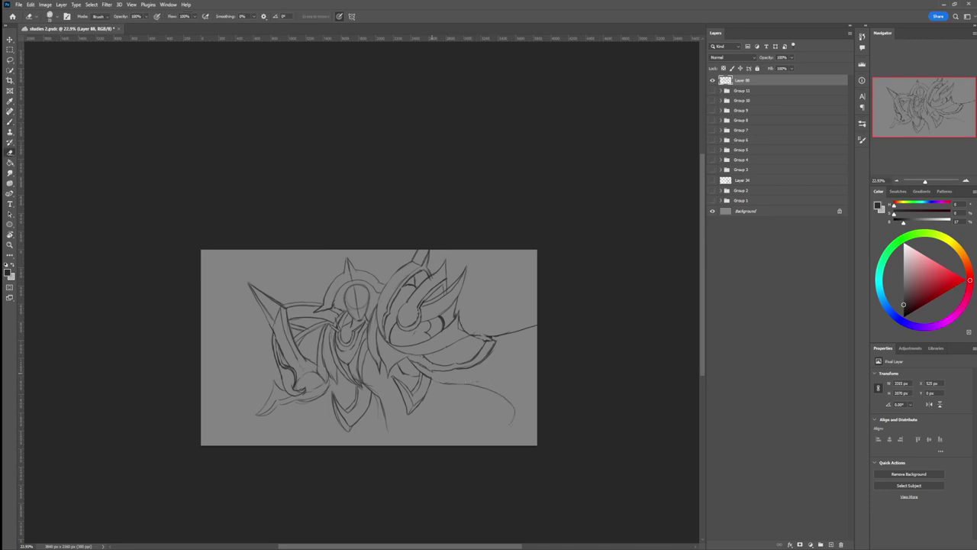
- Draw a rounded orb with ring-like side lines at the canvas's lower edge below the waist, and save the document
key(b)
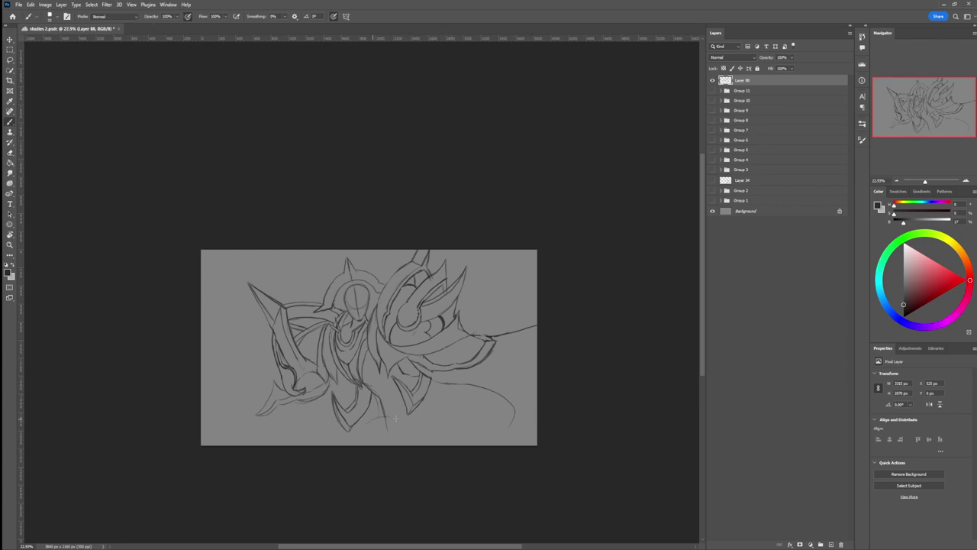
drag(371, 420, 353, 449)
mouse_move(386, 417)
mouse_down()
mouse_move(413, 432)
mouse_move(359, 432)
mouse_move(405, 427)
mouse_move(417, 444)
mouse_move(404, 421)
mouse_move(360, 431)
mouse_move(398, 420)
mouse_move(415, 449)
mouse_move(400, 419)
mouse_move(377, 418)
mouse_move(352, 455)
mouse_move(371, 421)
mouse_up()
key(e)
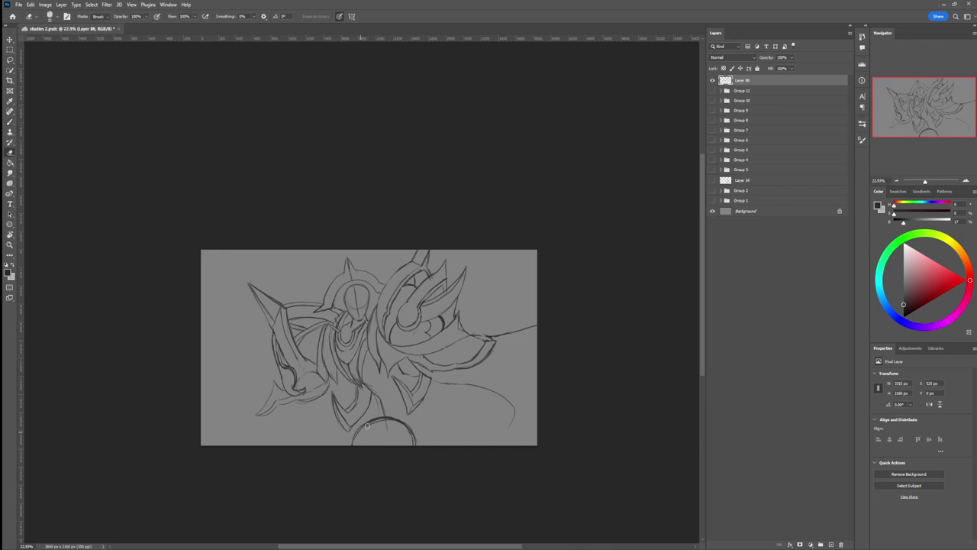
drag(390, 421, 413, 446)
key(b)
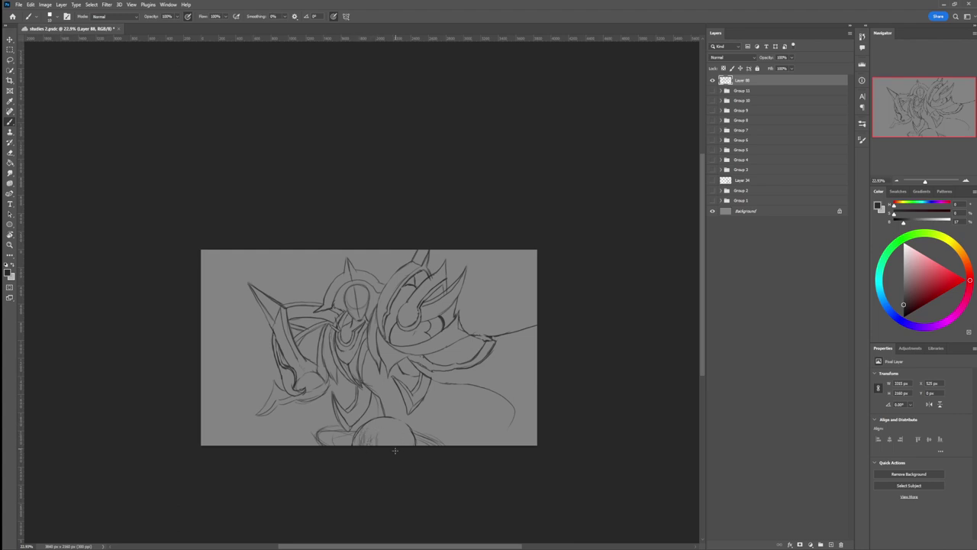
drag(384, 432, 393, 456)
key(ctrl+s)
- Sketch the eyes and nose inside the head shape and erase the face construction lines
drag(390, 333, 372, 334)
drag(364, 296, 390, 305)
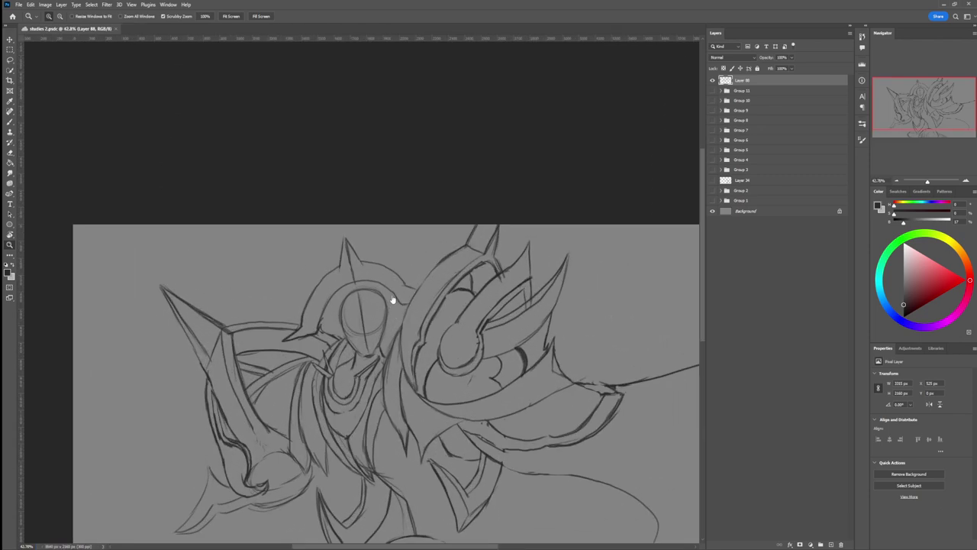
key(b)
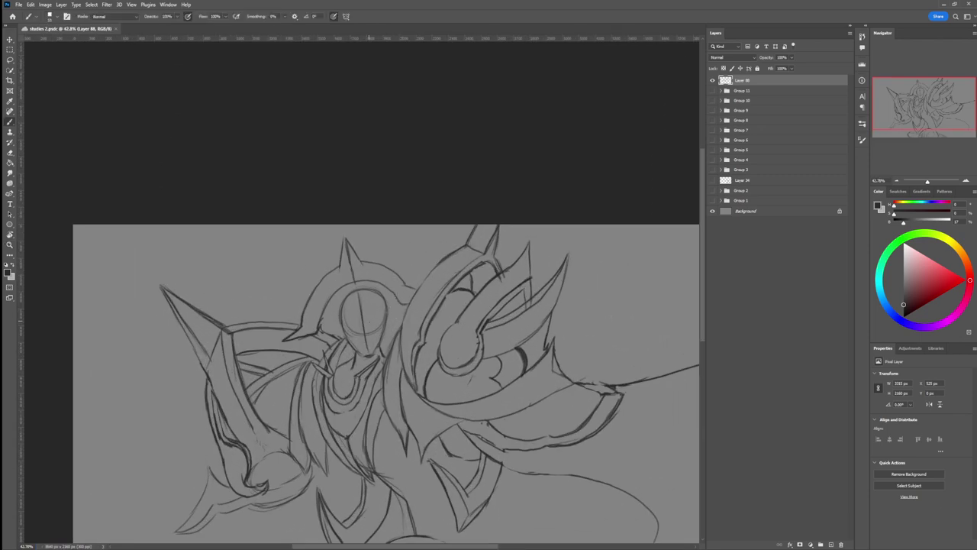
click(369, 321)
drag(355, 323, 350, 318)
drag(369, 325, 367, 333)
key(e)
key(e)
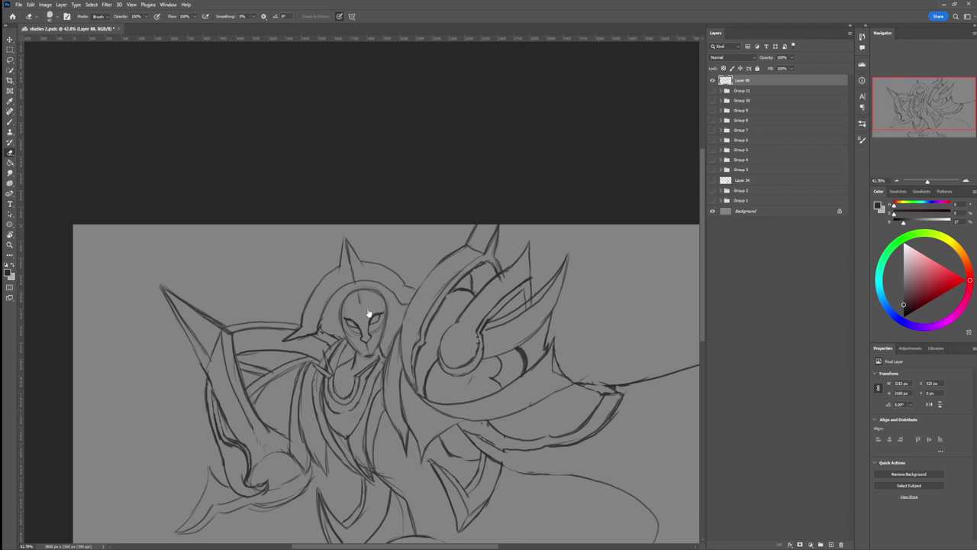
- Refine the eyes and draw the mouth under the nose, erasing stray marks on the face
key(b)
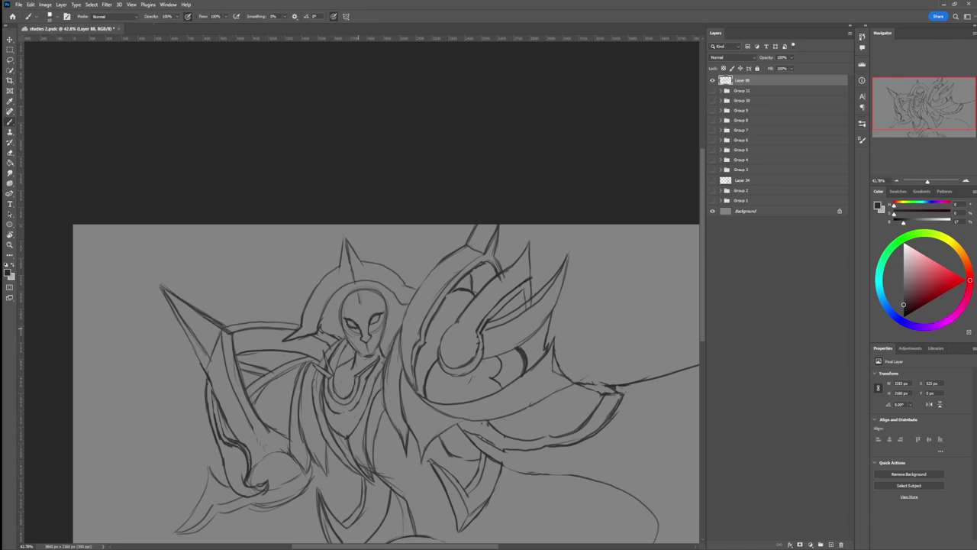
key(e)
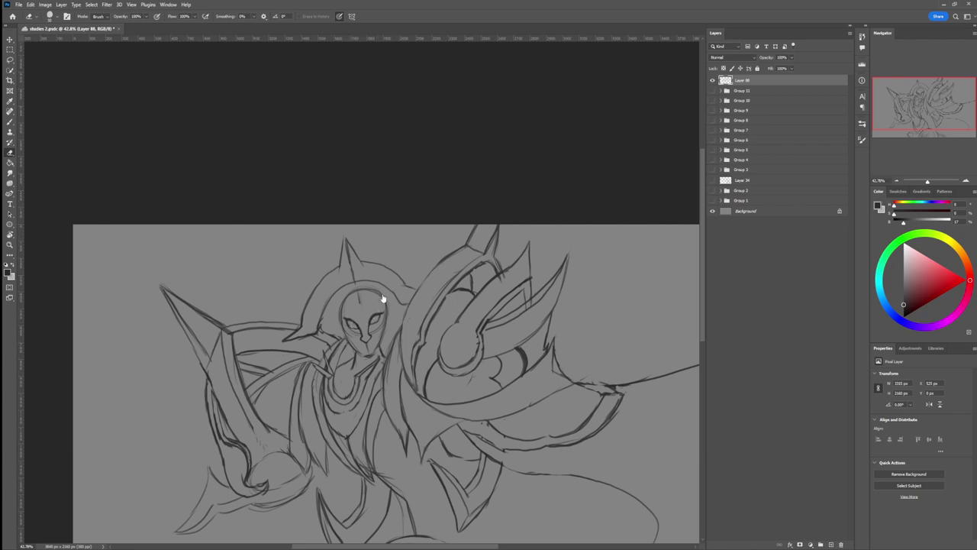
key(b)
drag(369, 326, 377, 321)
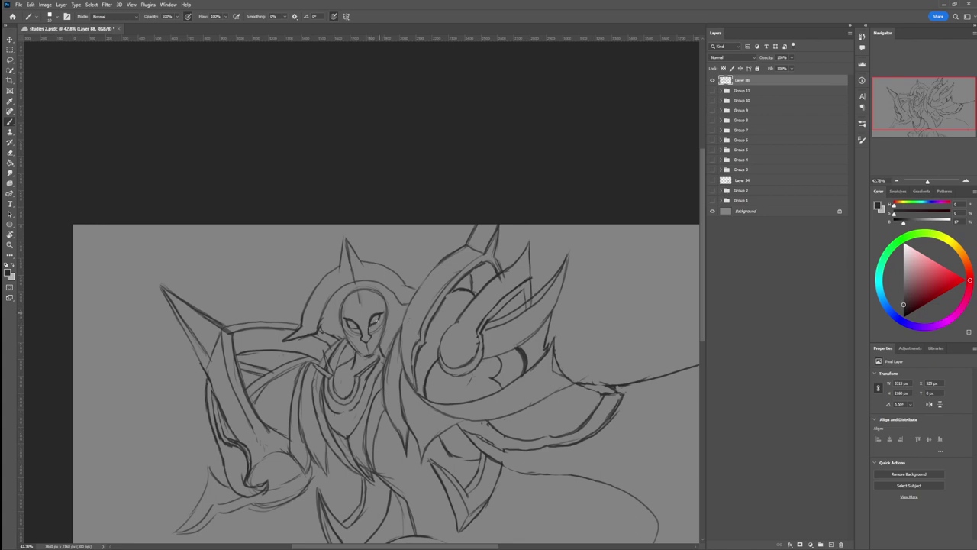
key(e)
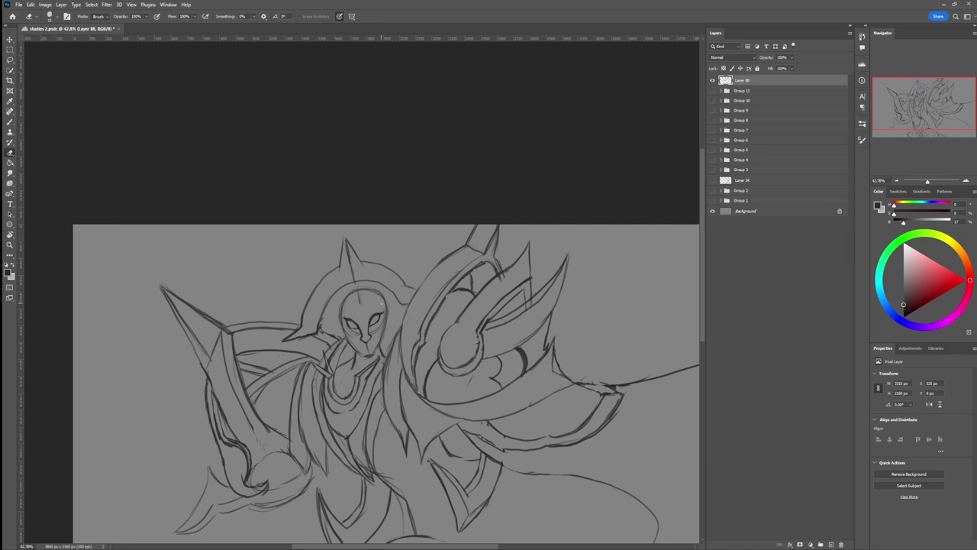
key(b)
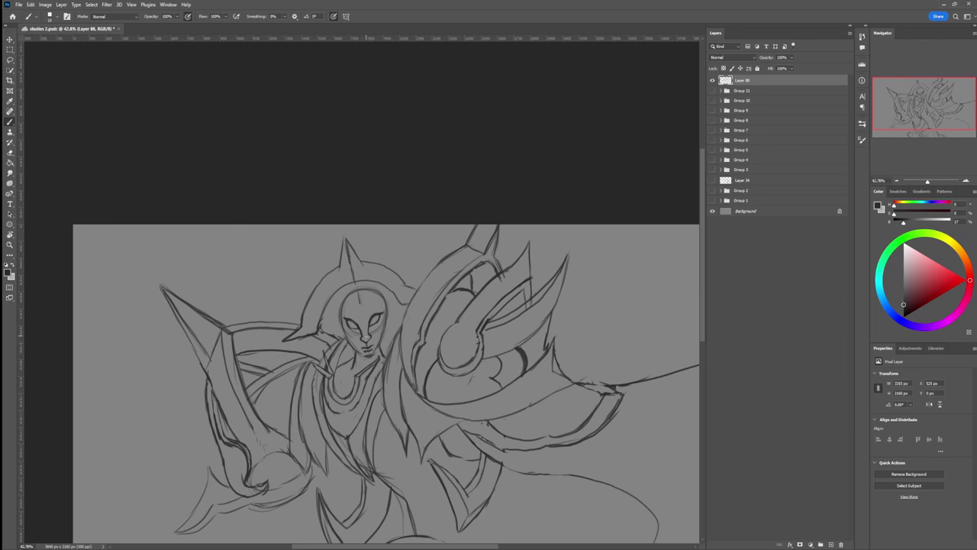
key(e)
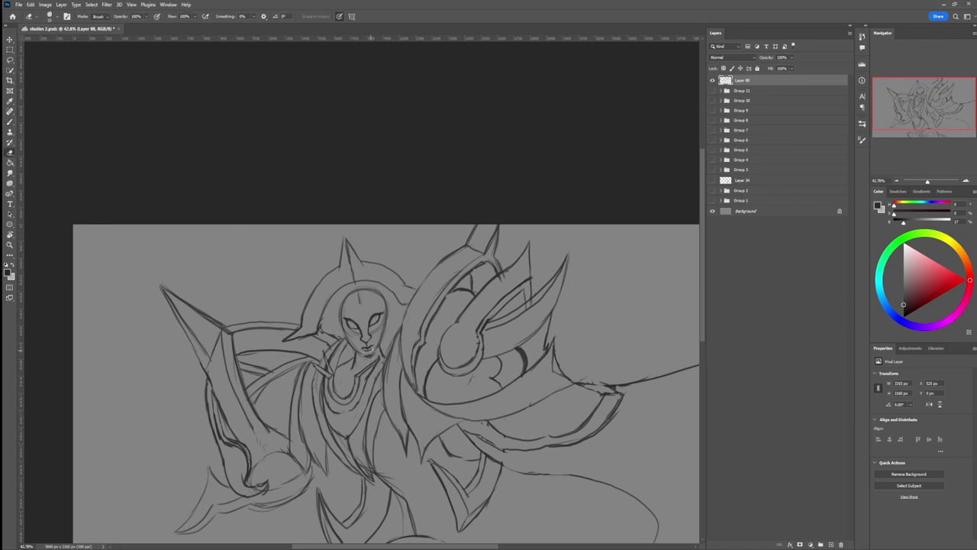
- Redraw the right side of the face from chin to temple and erase the old jawline with a larger eraser
key(b)
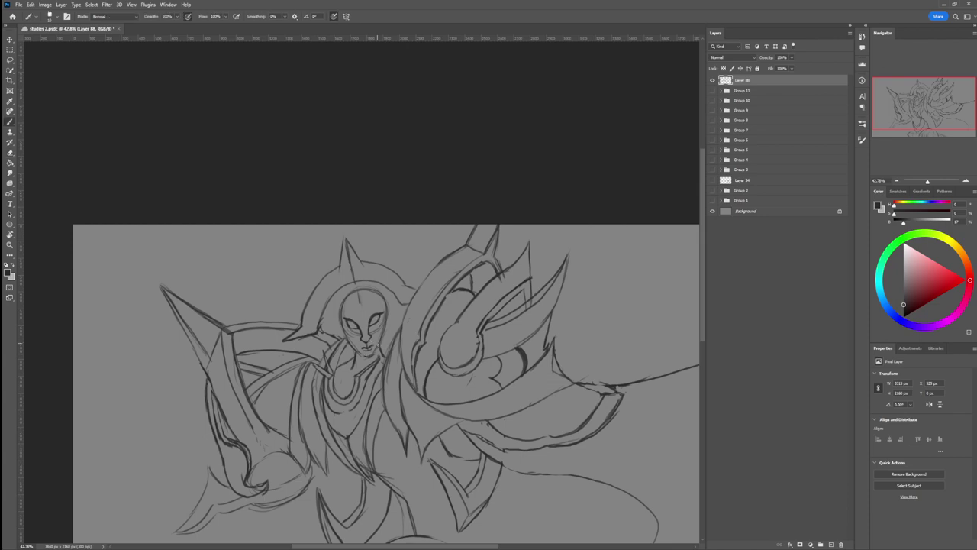
mouse_move(375, 351)
mouse_down()
mouse_move(365, 358)
mouse_move(387, 307)
mouse_up()
key(e)
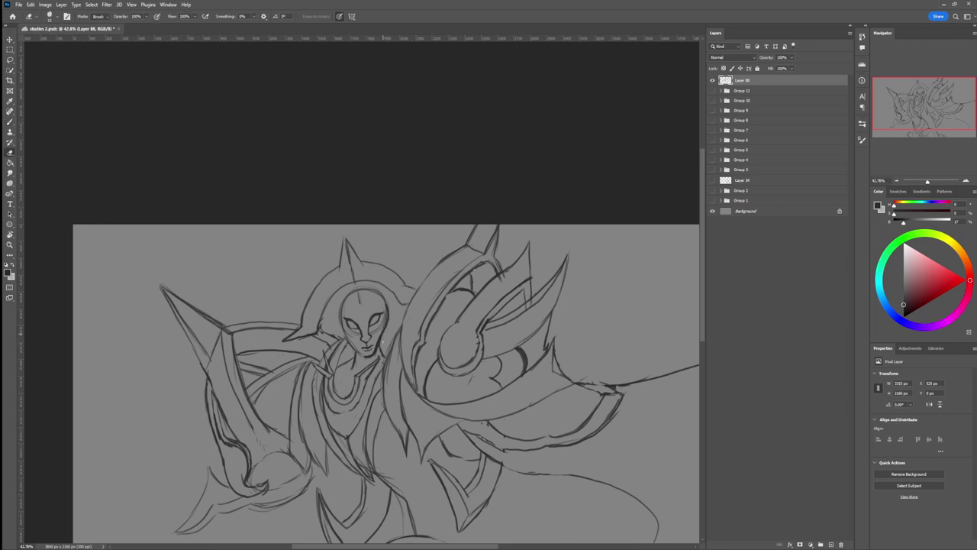
key(bracketright)
key(bracketright)
key(bracketright)
key(bracketright)
key(bracketright)
key(bracketright)
mouse_move(384, 334)
mouse_down()
mouse_move(375, 340)
mouse_move(385, 308)
mouse_move(374, 350)
mouse_up()
- Redraw the left cheek and temple contour and erase the excess line outside it
key(b)
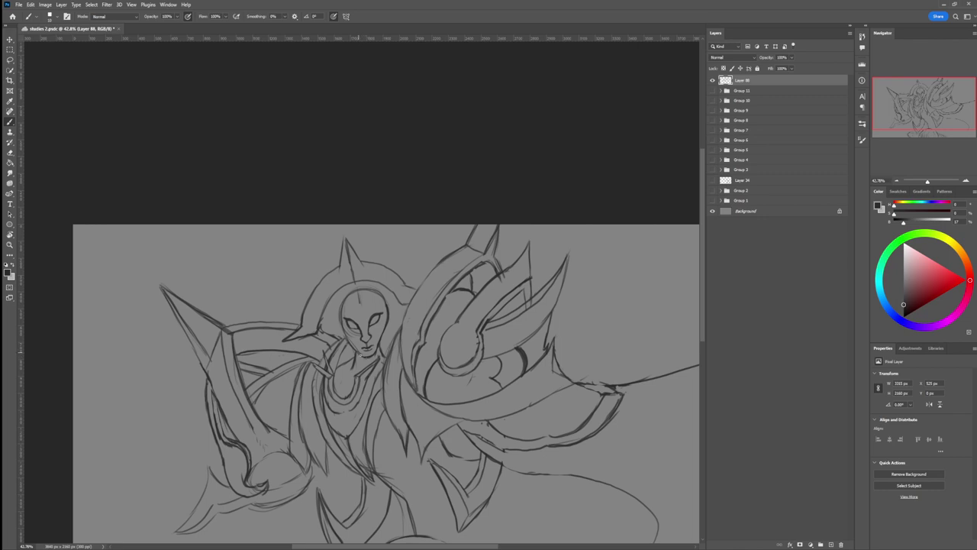
mouse_move(347, 335)
mouse_down()
mouse_move(351, 343)
mouse_move(344, 329)
mouse_up()
key(e)
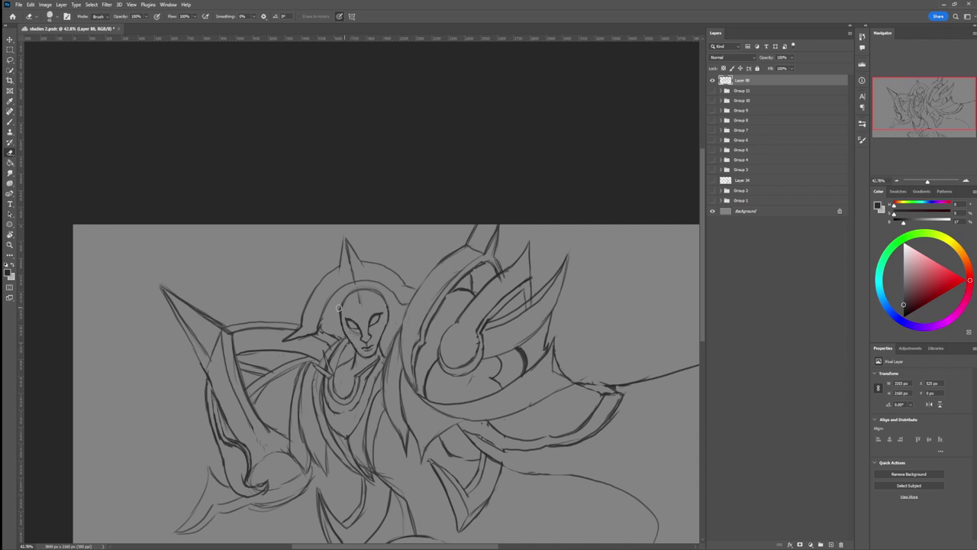
key(b)
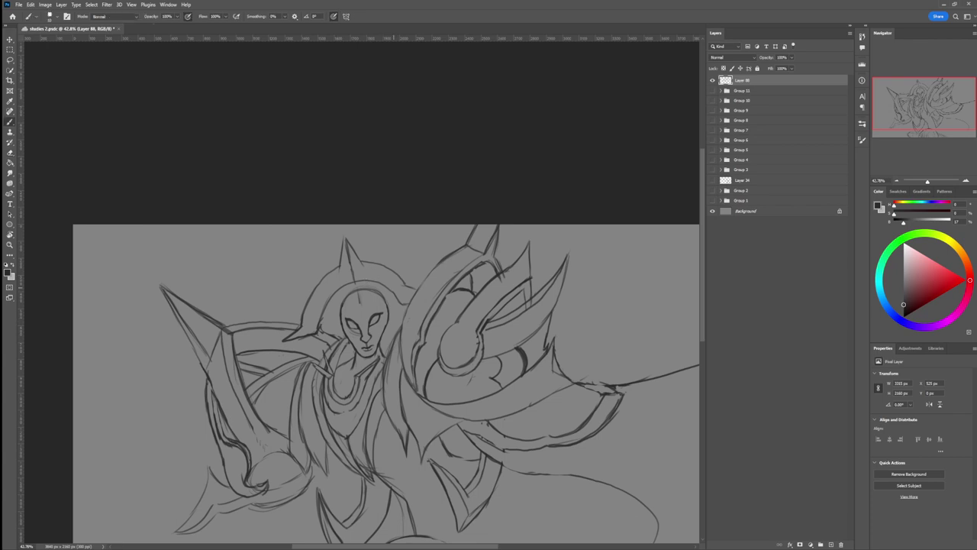
- Strengthen the contour around the top and right side of the head and erase surplus lines between it and the hood
key(z)
drag(372, 321, 408, 312)
key(b)
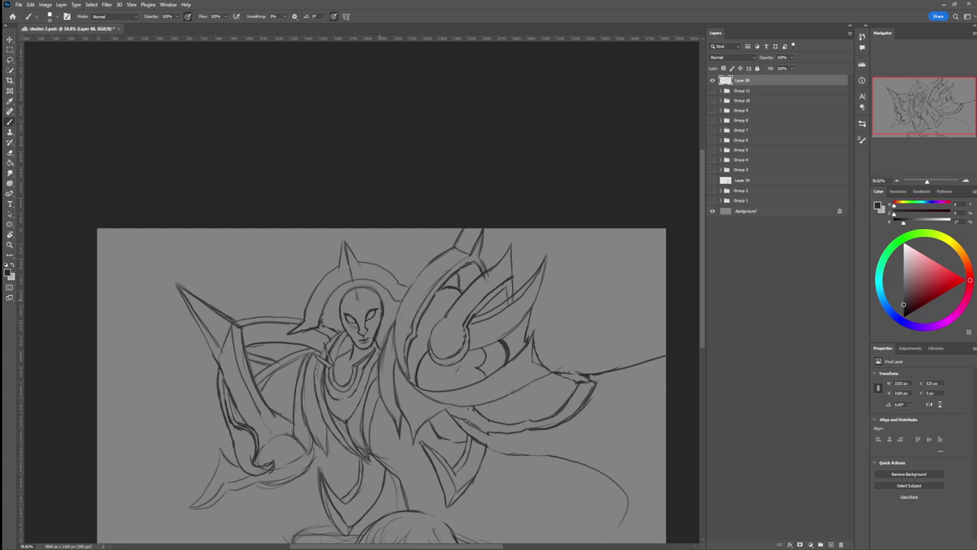
mouse_move(383, 308)
mouse_down()
mouse_move(380, 324)
mouse_move(383, 314)
mouse_up()
key(e)
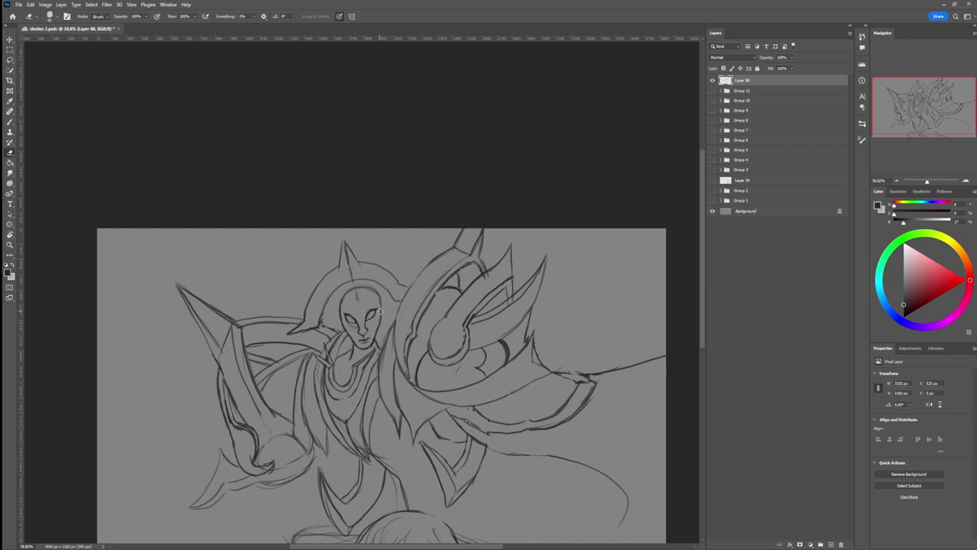
key(b)
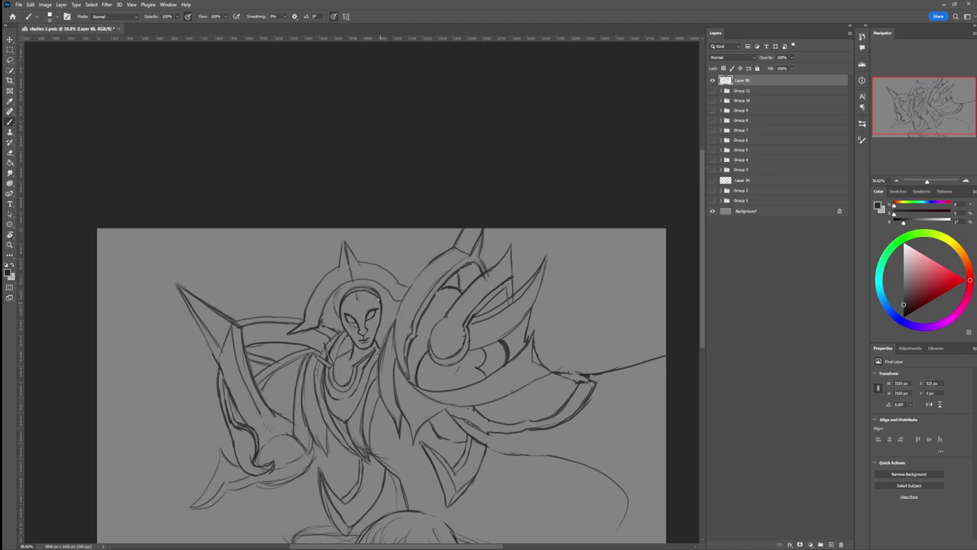
mouse_move(377, 298)
mouse_down()
mouse_move(362, 291)
mouse_move(342, 300)
mouse_move(343, 315)
mouse_move(340, 300)
mouse_move(358, 288)
mouse_move(379, 300)
mouse_up()
key(e)
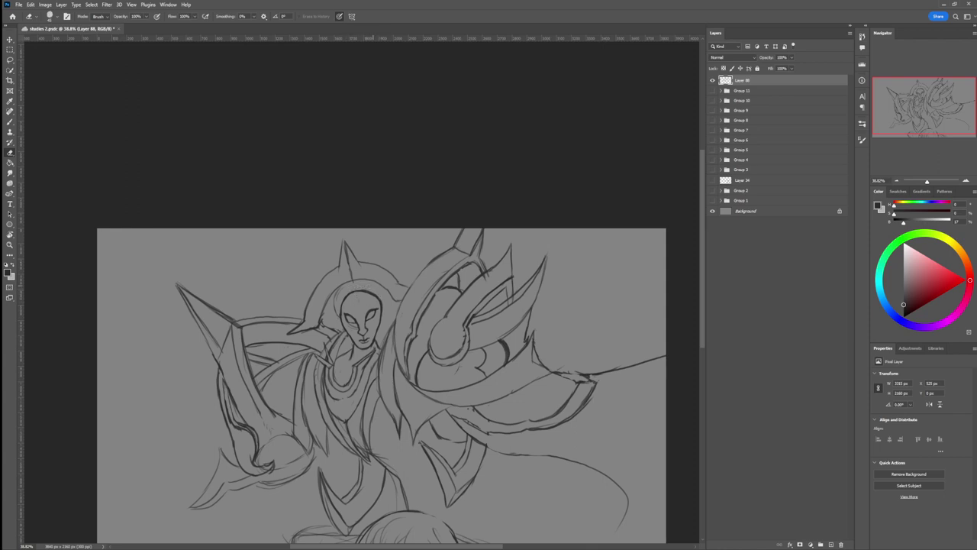
- Draw a looped hair lock rising from the forehead, erase its overlap beside the right temple, and extend it down beside the head
key(b)
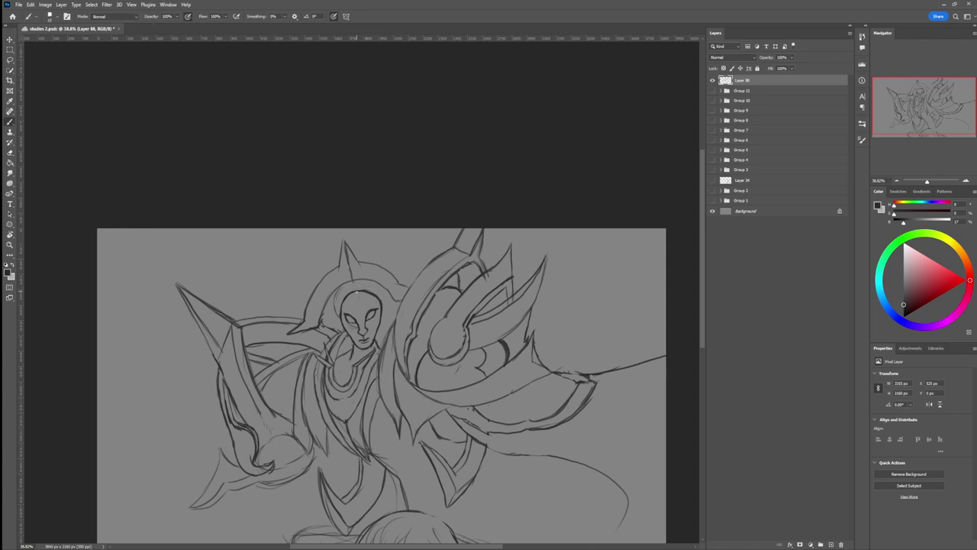
mouse_move(357, 291)
mouse_down()
mouse_move(367, 262)
mouse_move(359, 275)
mouse_move(369, 271)
mouse_move(378, 302)
mouse_up()
key(e)
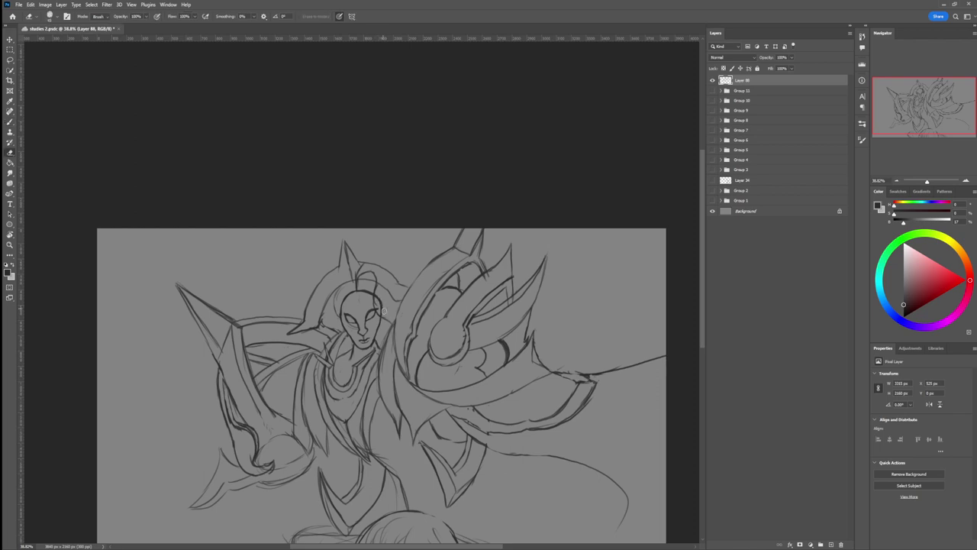
drag(383, 312, 377, 295)
key(b)
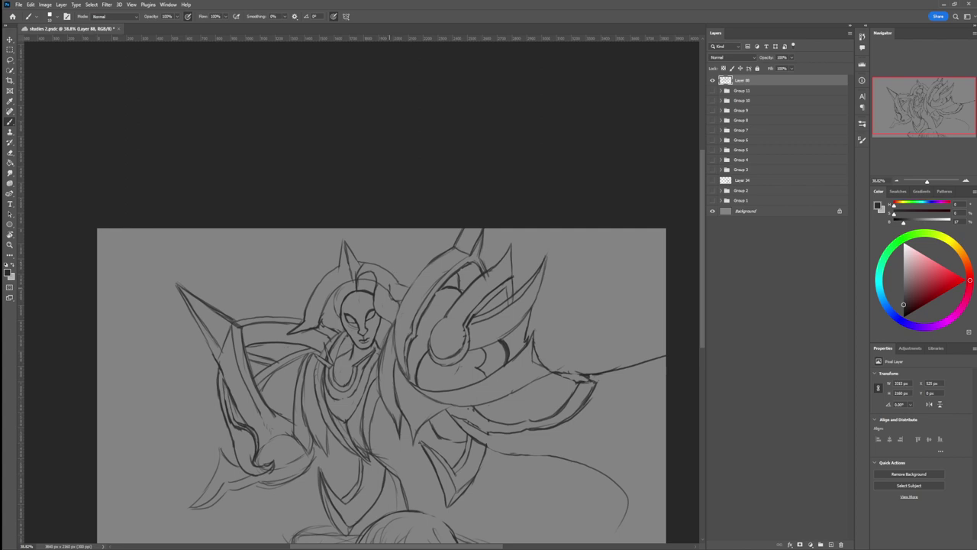
- Draw the outer contour of the hair lock over the right side of the head and erase the old hood line behind it
drag(383, 272, 364, 267)
key(e)
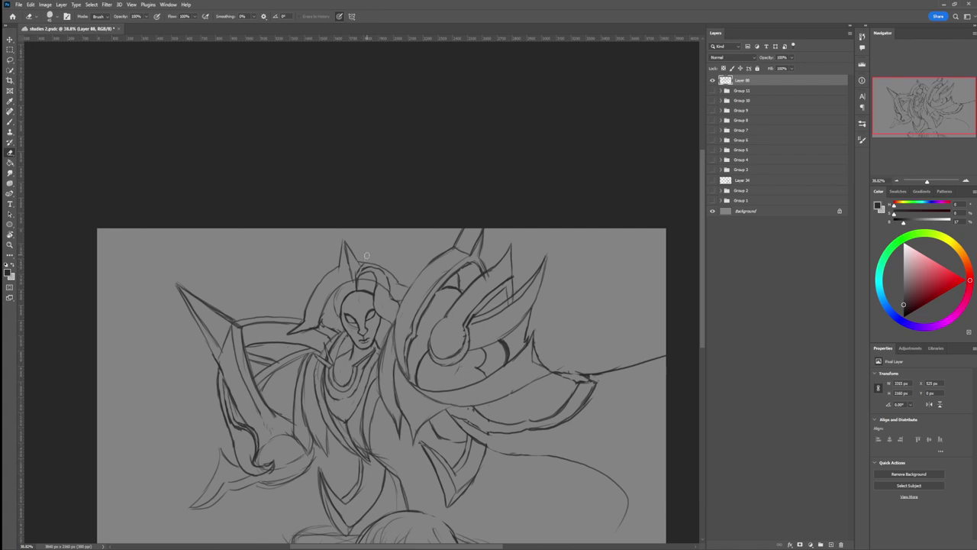
key(b)
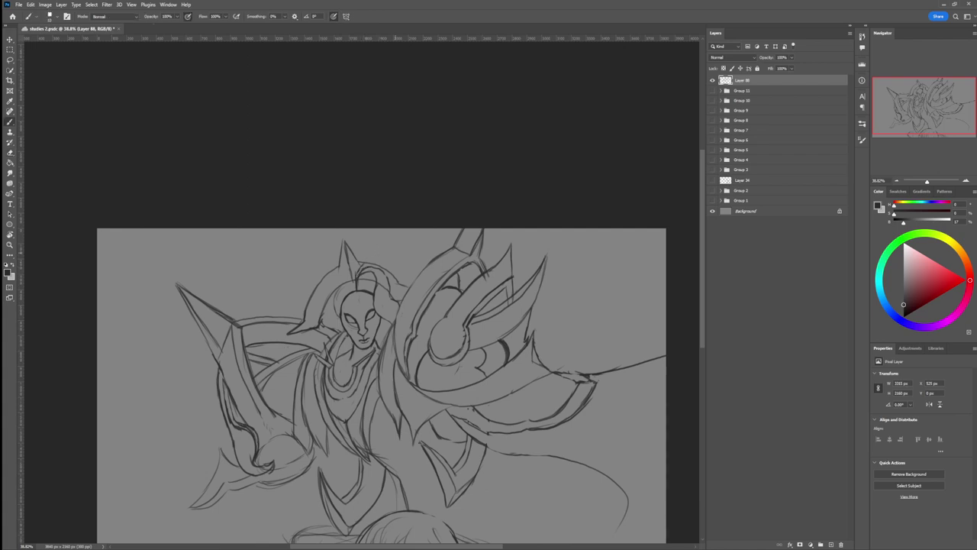
key(e)
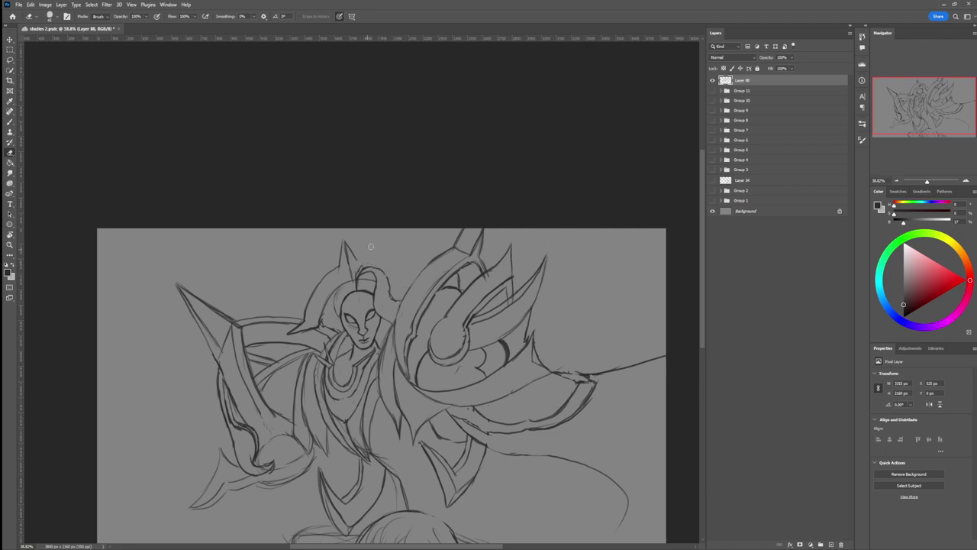
key(b)
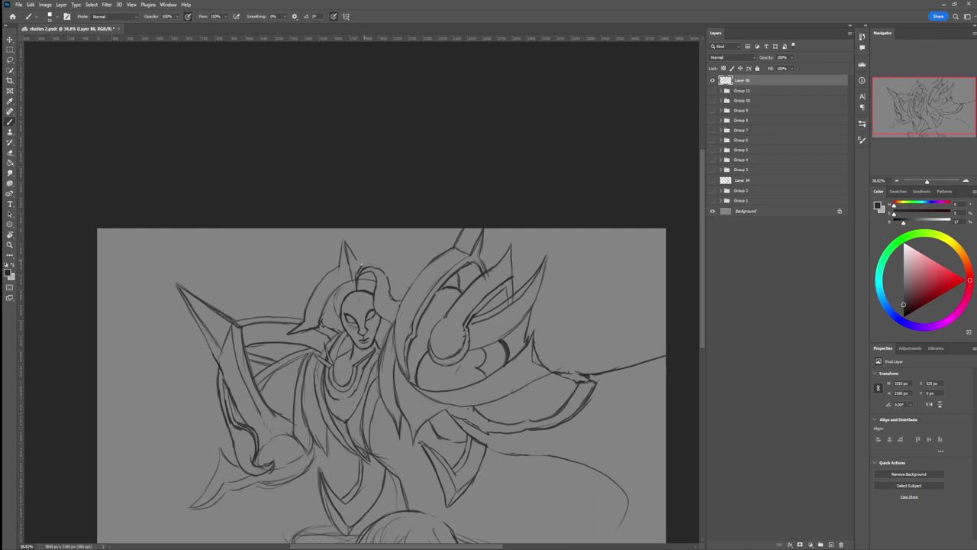
- Draw a smaller hair tuft between the hood spike and the main lock, and reshape the top of the hair
drag(355, 280, 367, 266)
drag(351, 283, 344, 265)
mouse_move(359, 278)
mouse_down()
mouse_move(371, 257)
mouse_move(363, 272)
mouse_up()
key(e)
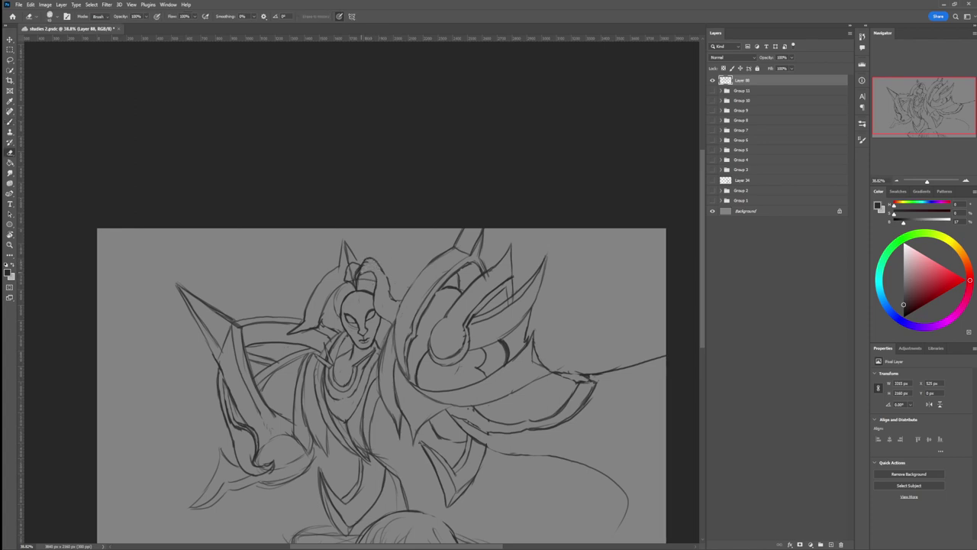
key(b)
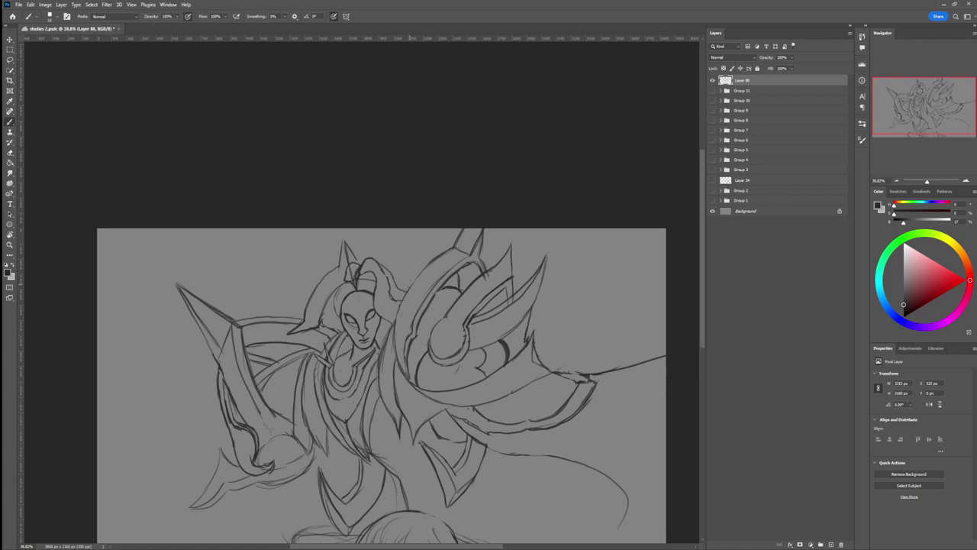
- Clean up the tuft beside the hood spike by erasing stray lines, and redraw the hairline on the left of the head
key(z)
mouse_move(350, 340)
mouse_down()
mouse_move(321, 333)
mouse_move(382, 297)
mouse_up()
key(e)
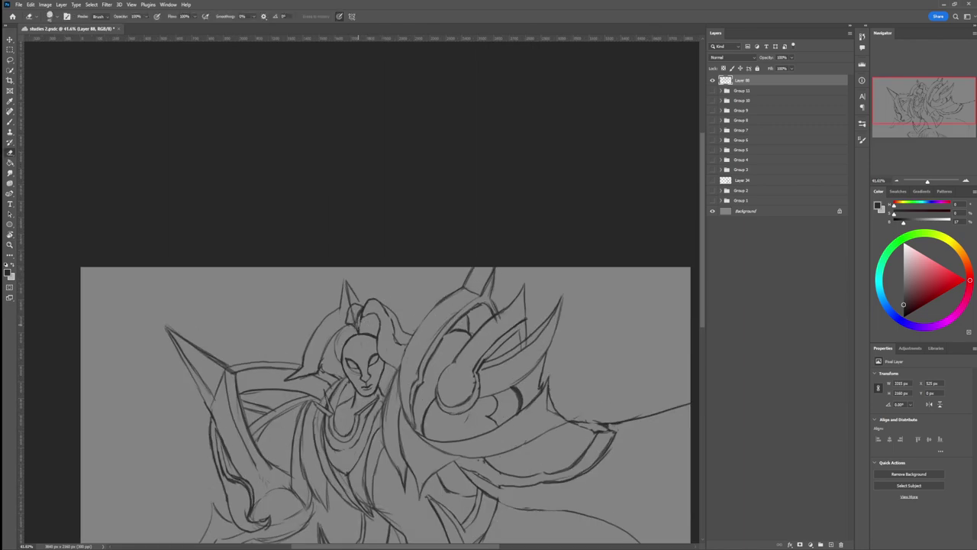
drag(354, 318, 352, 310)
drag(336, 353, 338, 335)
key(b)
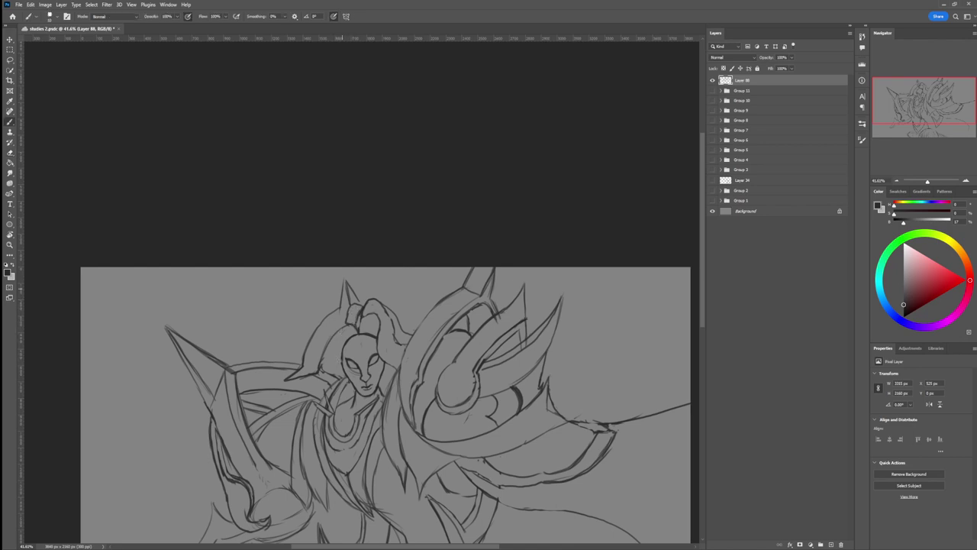
mouse_move(351, 324)
mouse_down()
mouse_move(341, 346)
mouse_move(339, 337)
mouse_up()
- Draw a pointed star marking on the forehead and thin line markings over the brow and cheeks
key(z)
drag(375, 332, 349, 295)
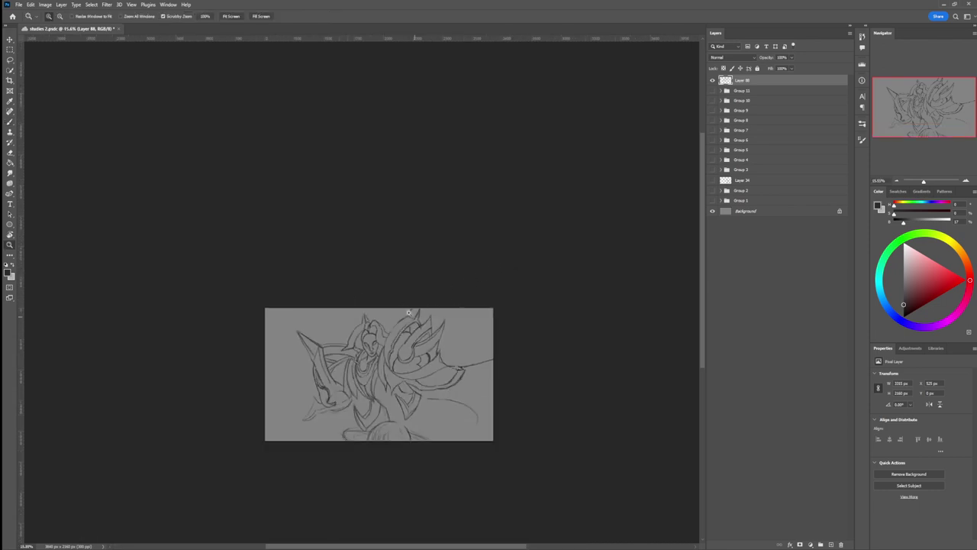
drag(378, 329, 404, 341)
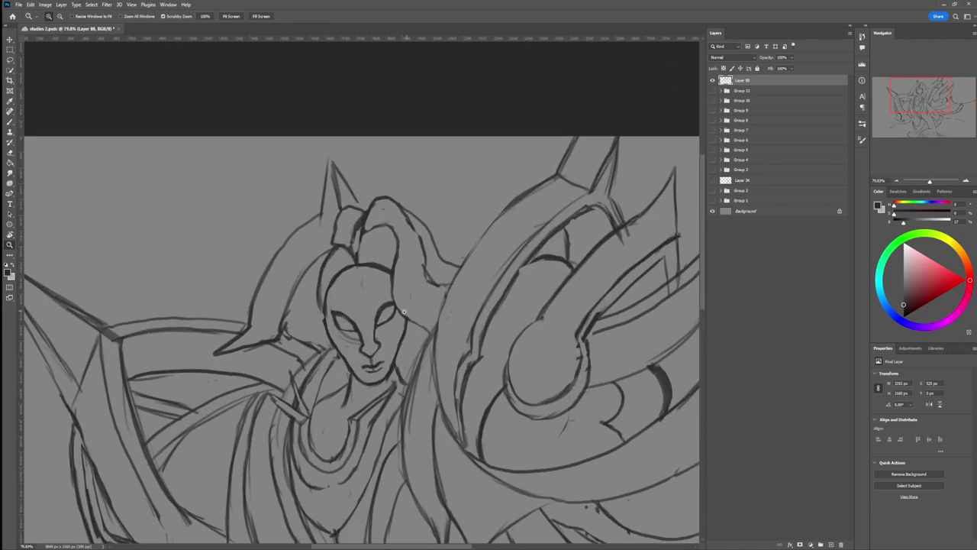
key(b)
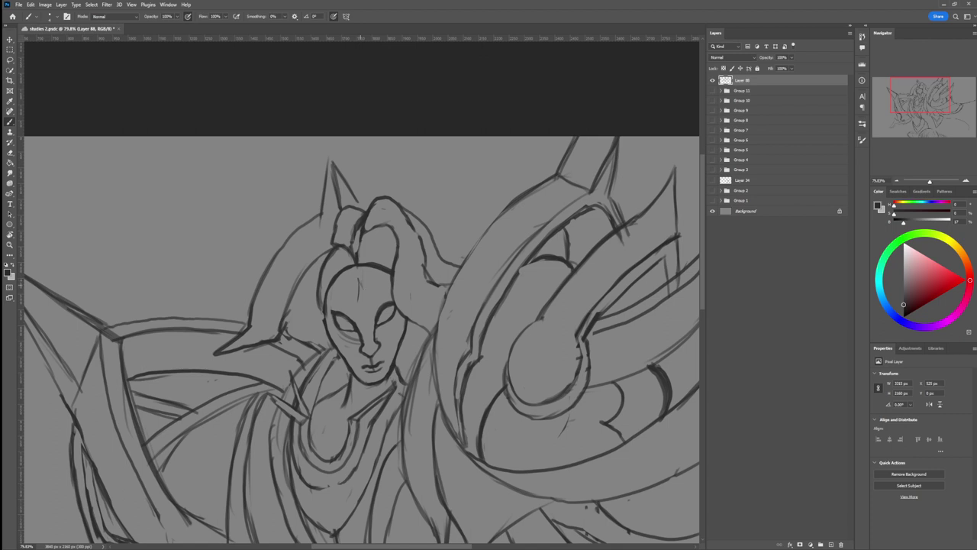
drag(358, 282, 366, 325)
mouse_move(367, 306)
mouse_down()
mouse_move(379, 294)
mouse_move(347, 303)
mouse_move(365, 300)
mouse_up()
key(e)
drag(364, 302, 362, 316)
key(b)
mouse_move(346, 330)
mouse_down()
mouse_move(398, 332)
mouse_move(397, 309)
mouse_move(402, 334)
mouse_up()
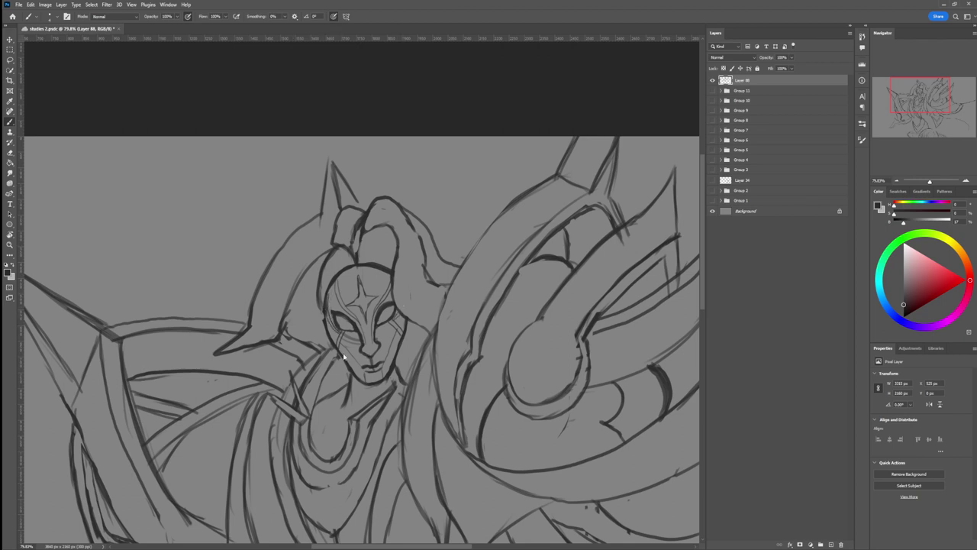
- Examine the overall composition of the armoured figure, from the head and shoulder plates to the lower orb
key(z)
drag(374, 365, 306, 363)
drag(420, 351, 388, 351)
click(463, 388)
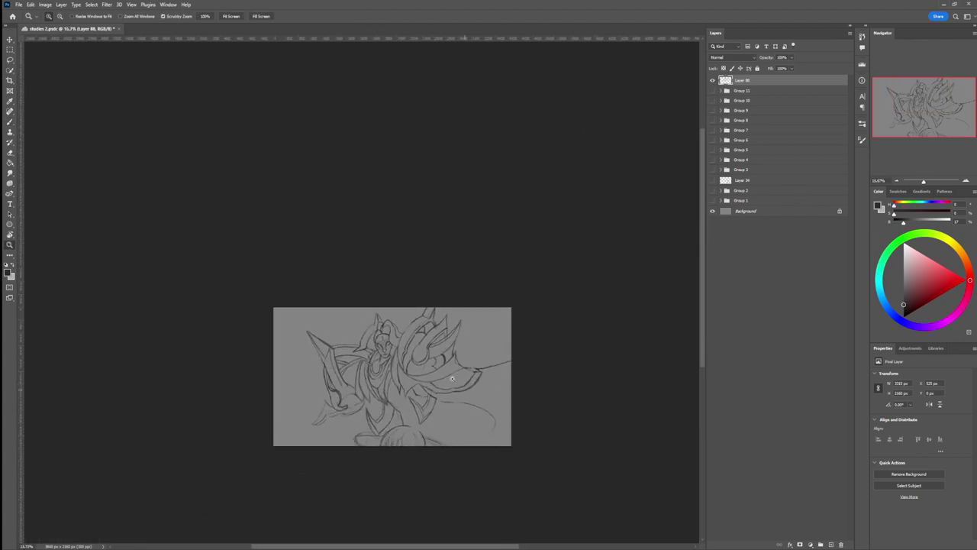
drag(452, 378, 432, 379)
drag(458, 460, 485, 455)
drag(415, 453, 428, 444)
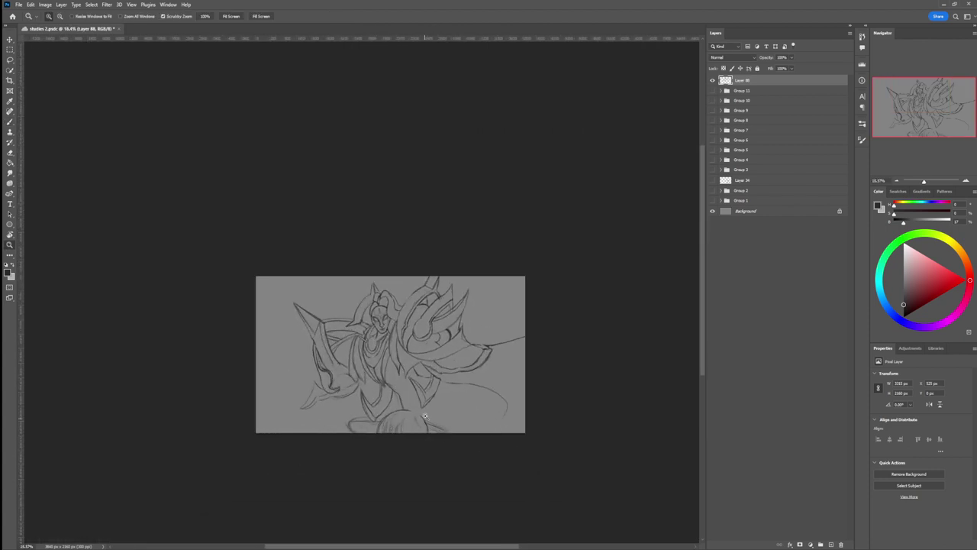
drag(339, 454, 371, 430)
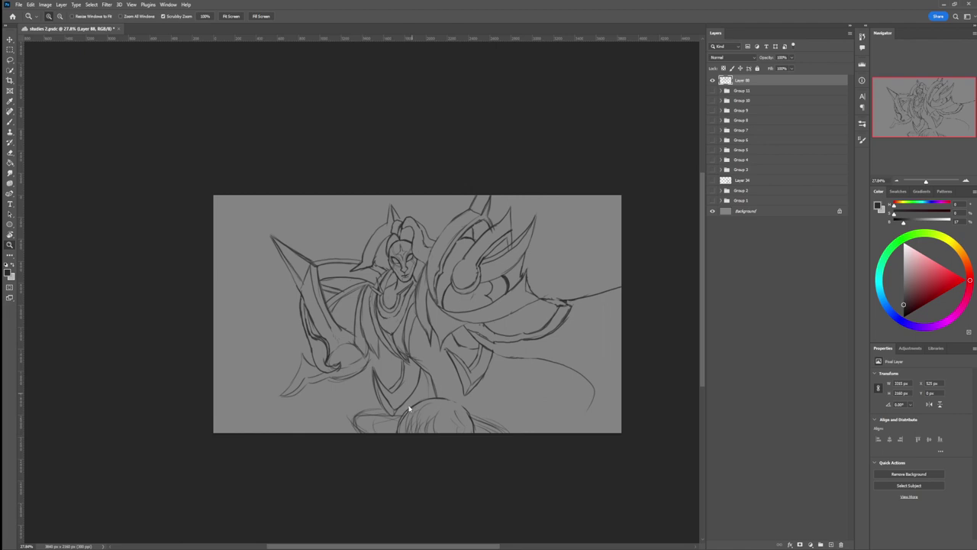
key(b)
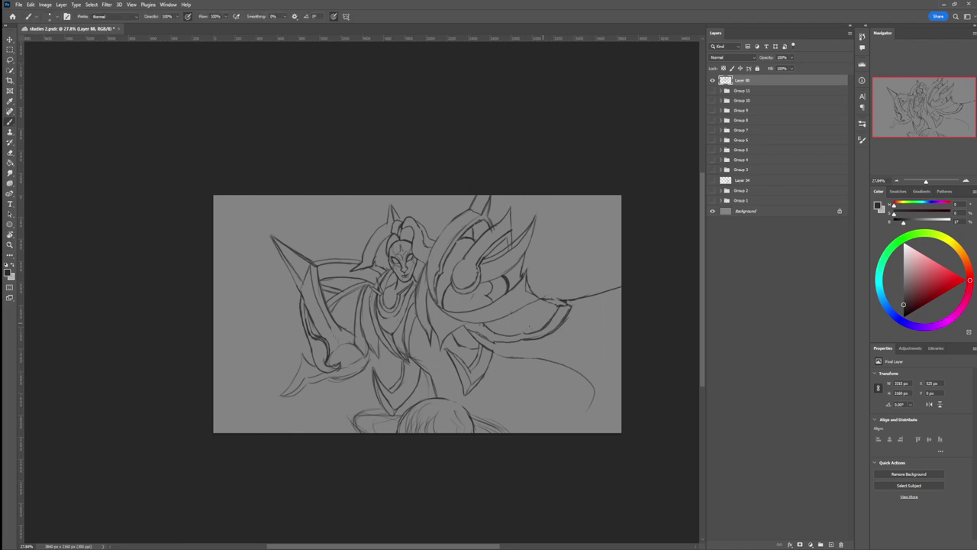
key(ctrl+space)
drag(344, 416, 311, 412)
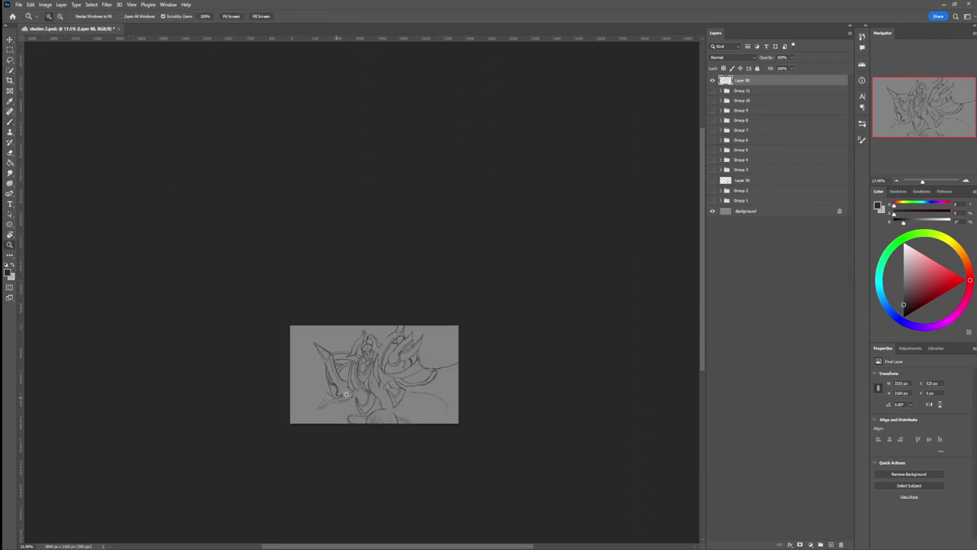
drag(435, 392, 457, 391)
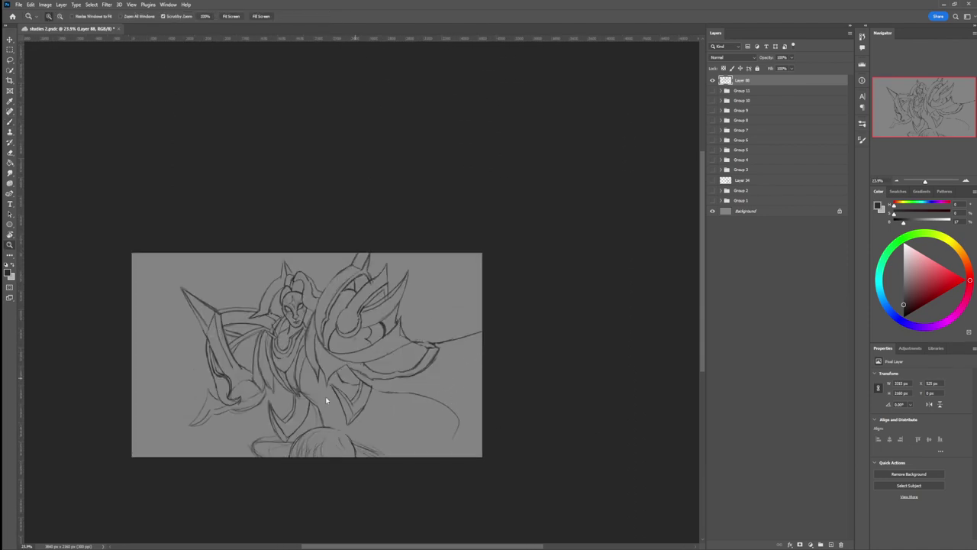
- Draw a flowing cloth line from the left arm's lower tip to the left canvas edge, plus a faint curve beside the orb
key(b)
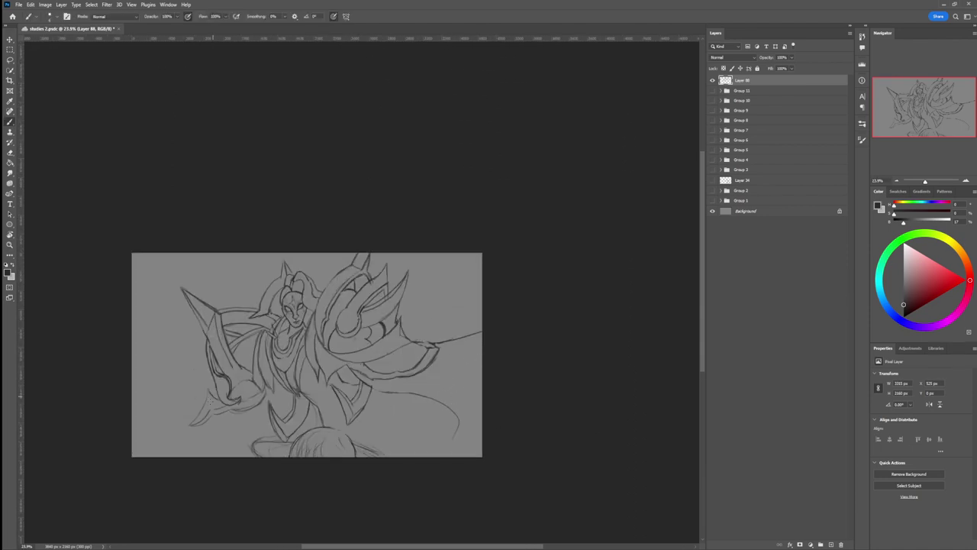
drag(180, 427, 100, 466)
key(ctrl+z)
drag(191, 422, 128, 440)
key(e)
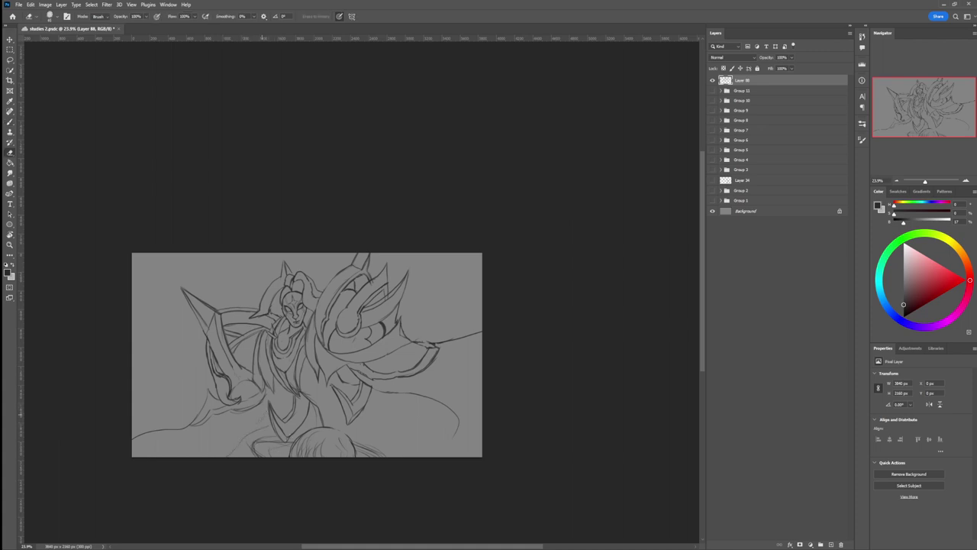
- Erase the line trailing from the right plate's tip and redraw it curving up to the right canvas edge
key(ctrl+space)
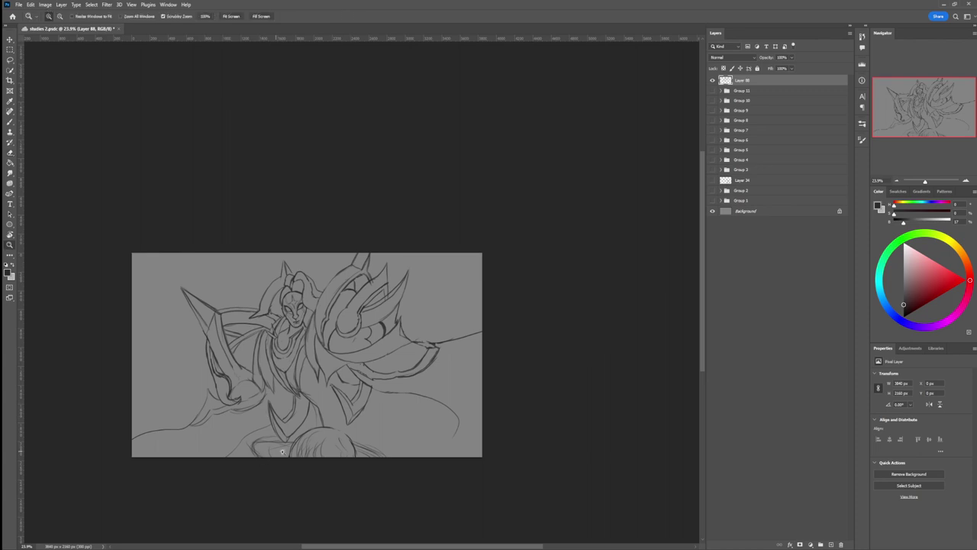
drag(324, 456, 256, 460)
drag(371, 487, 392, 469)
key(b)
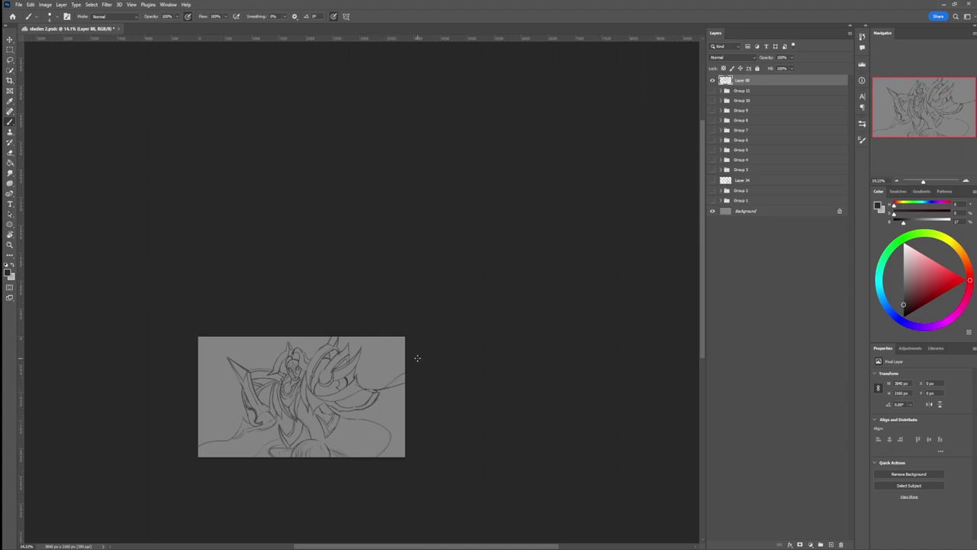
key(e)
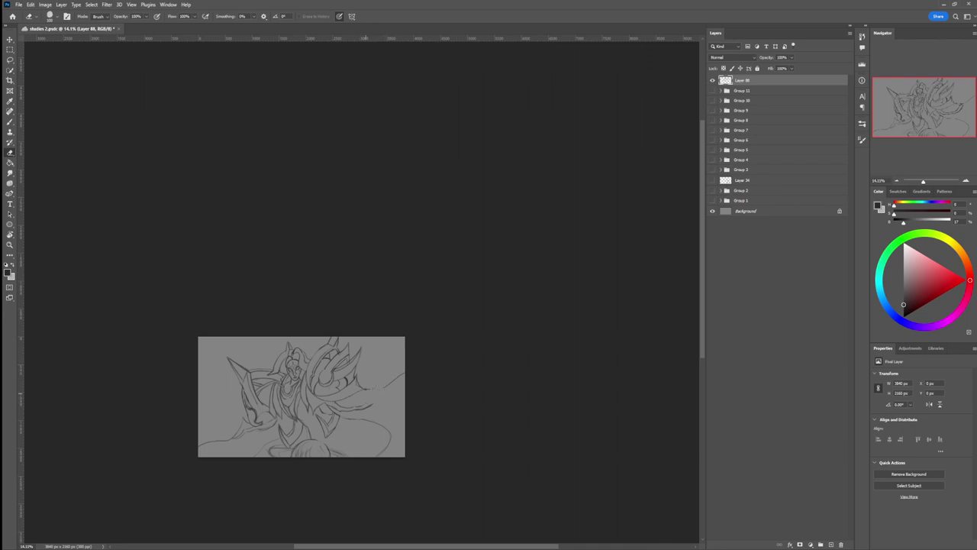
key(b)
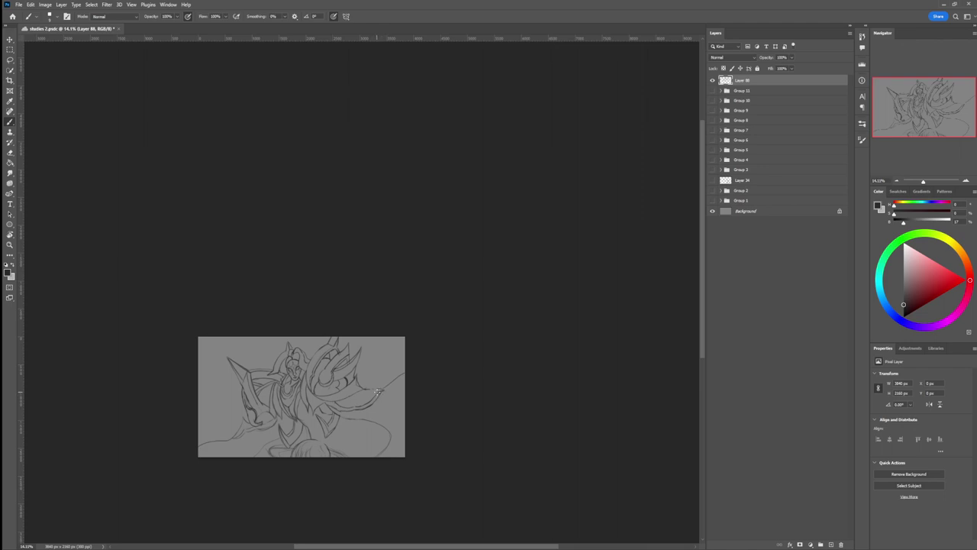
drag(369, 390, 398, 377)
key(e)
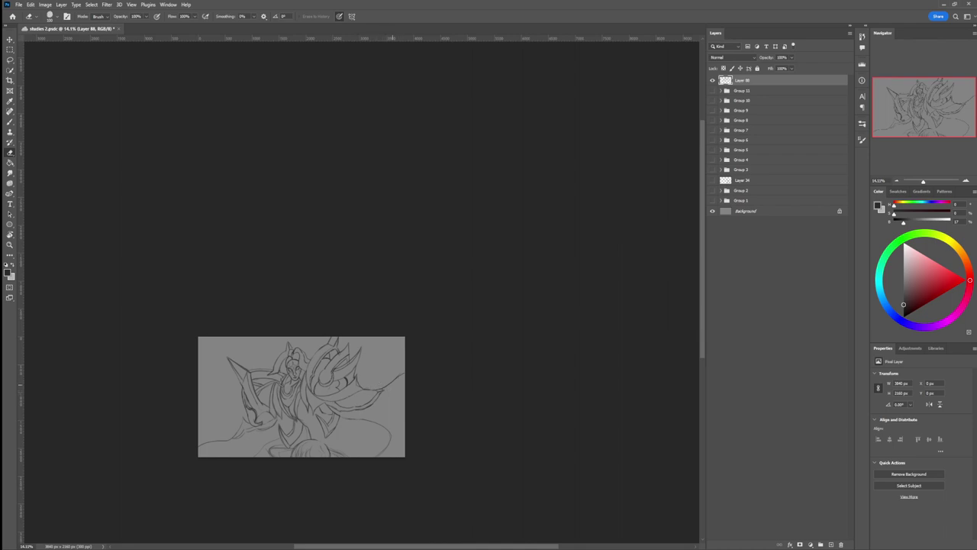
- Add a new blank layer above the line-art sketch layer
key(z)
drag(321, 408, 379, 423)
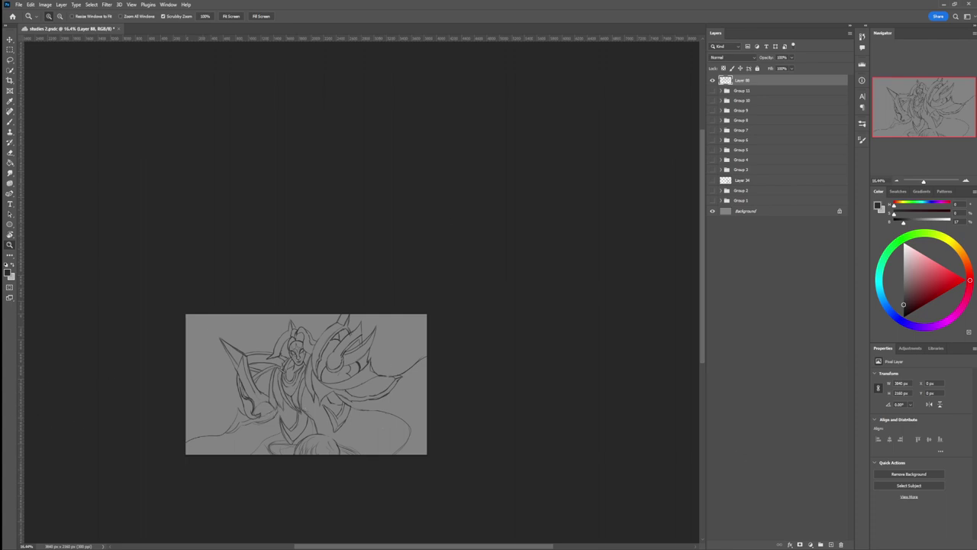
drag(366, 317, 358, 310)
mouse_move(305, 403)
mouse_down()
mouse_move(342, 403)
mouse_move(313, 400)
mouse_up()
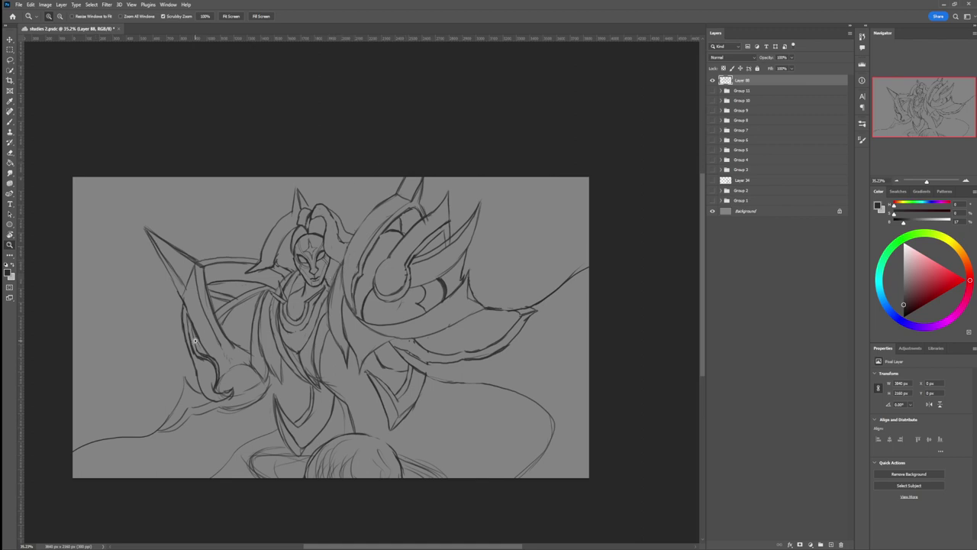
drag(194, 340, 164, 341)
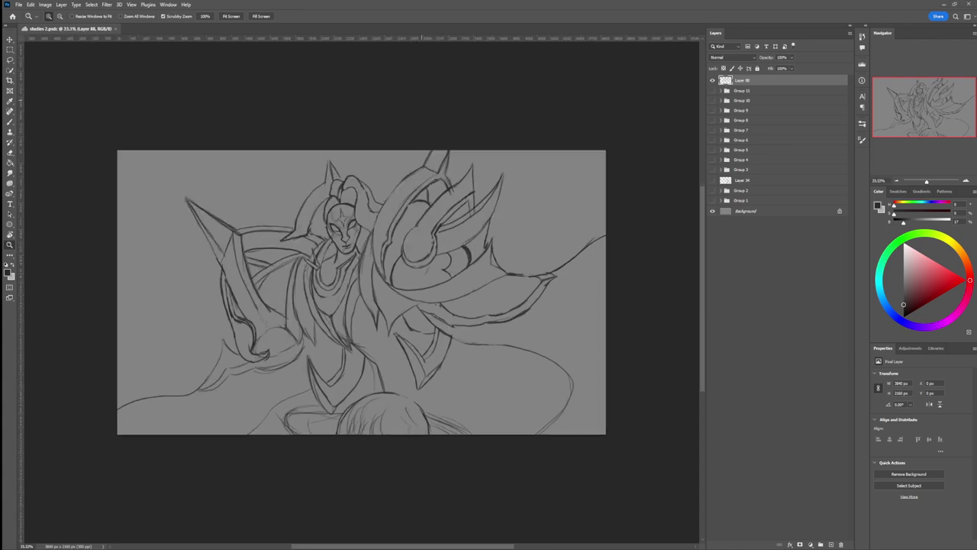
key(ctrl+plus)
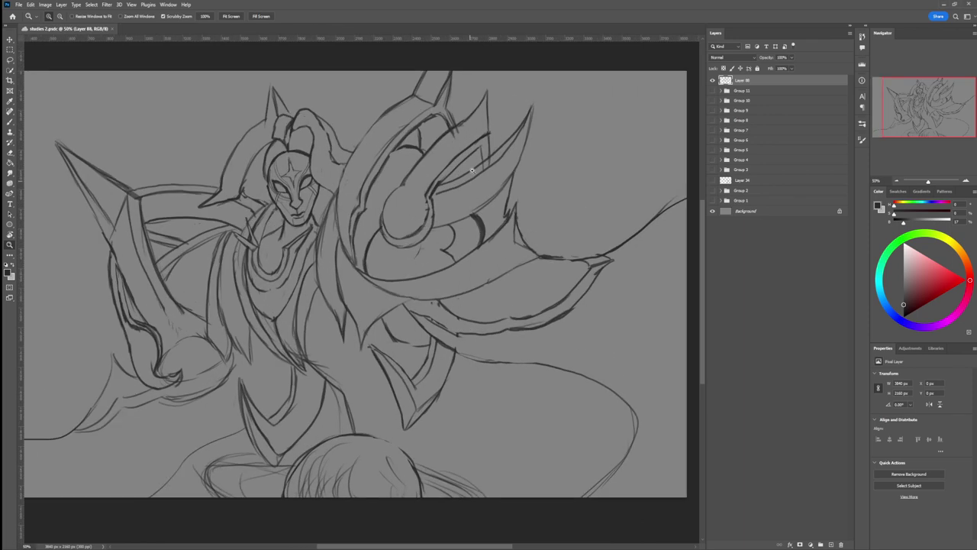
scroll(449, 334, down, 5)
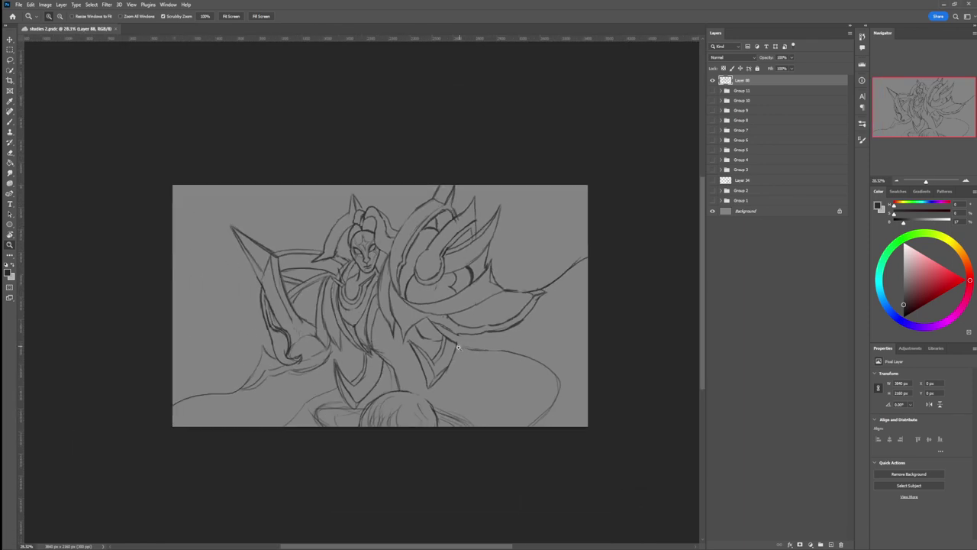
scroll(437, 360, up, 3)
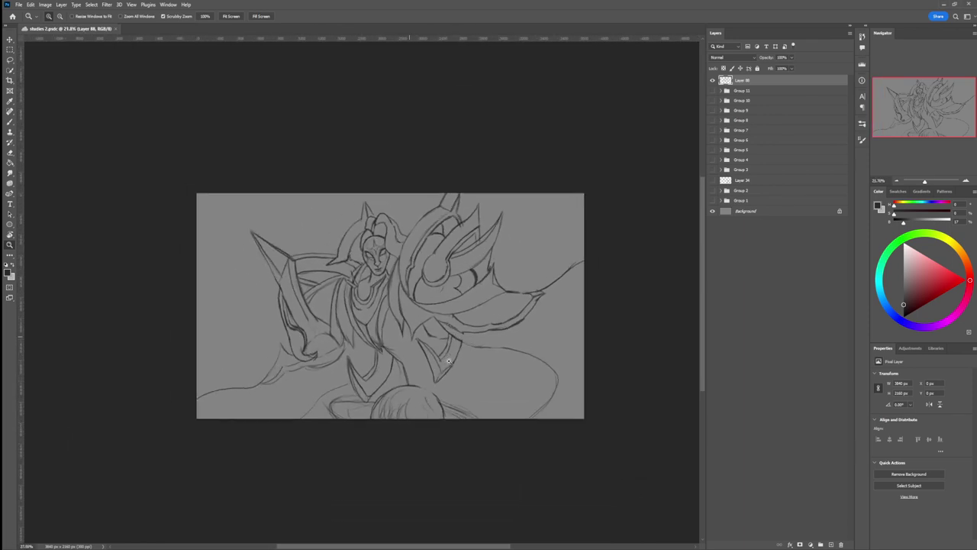
key(ctrl+shift+alt+n)
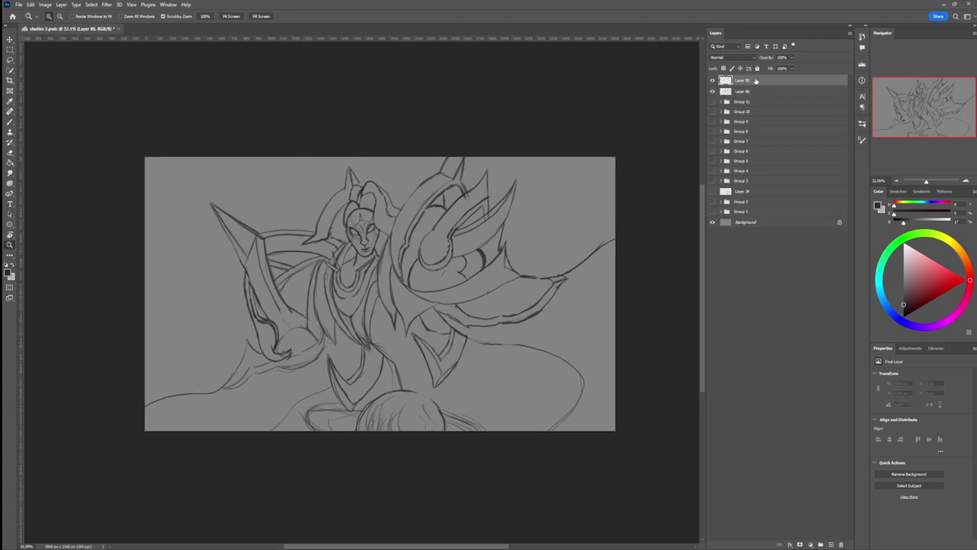
- Move the new blank layer beneath the line art and lasso the left arm armour with its cloth down to the canvas corner
drag(755, 82, 757, 95)
scroll(483, 355, down, 1)
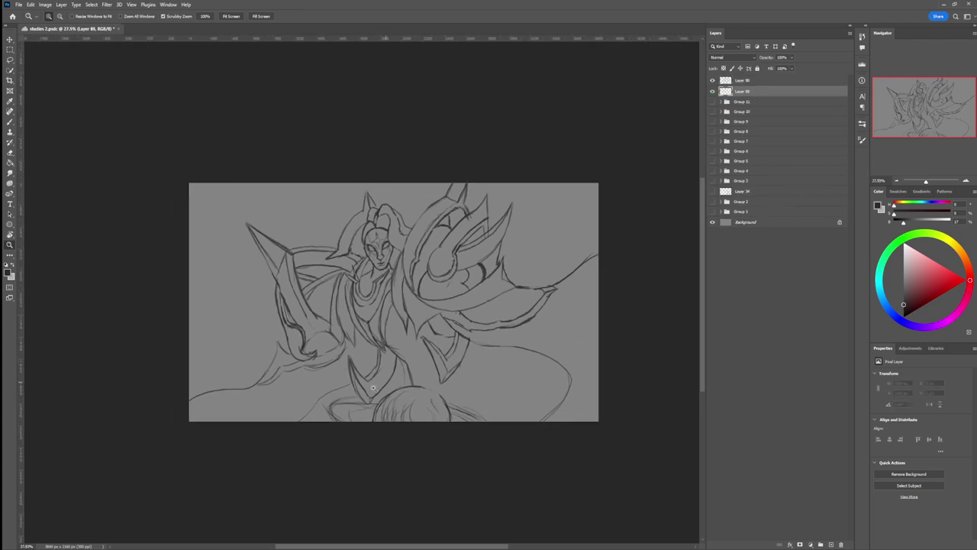
key(l)
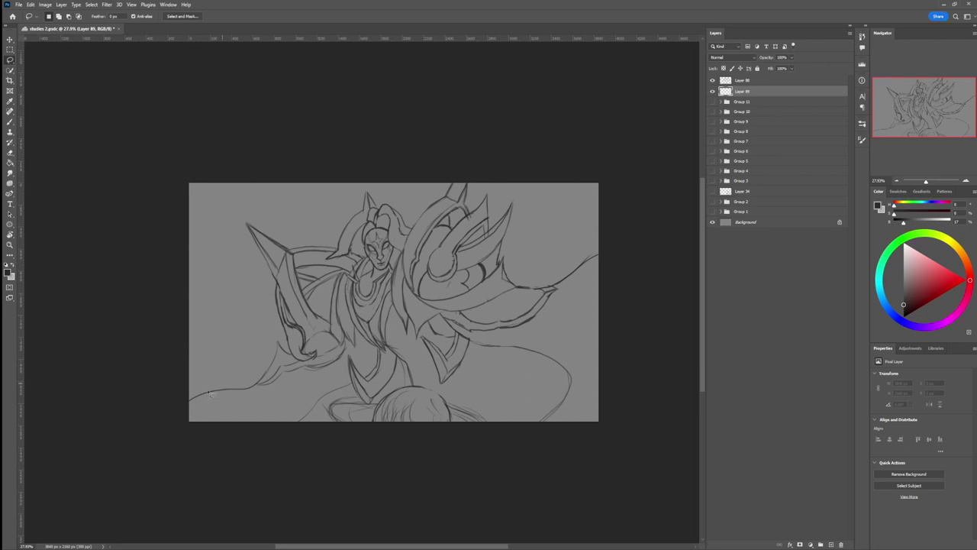
mouse_move(188, 409)
mouse_down()
mouse_move(253, 388)
mouse_move(278, 345)
mouse_move(294, 356)
mouse_move(278, 281)
mouse_move(246, 224)
mouse_move(291, 252)
mouse_move(337, 253)
mouse_move(350, 321)
mouse_move(347, 388)
mouse_move(261, 439)
mouse_move(177, 464)
mouse_up()
click(289, 312)
key(ctrl+z)
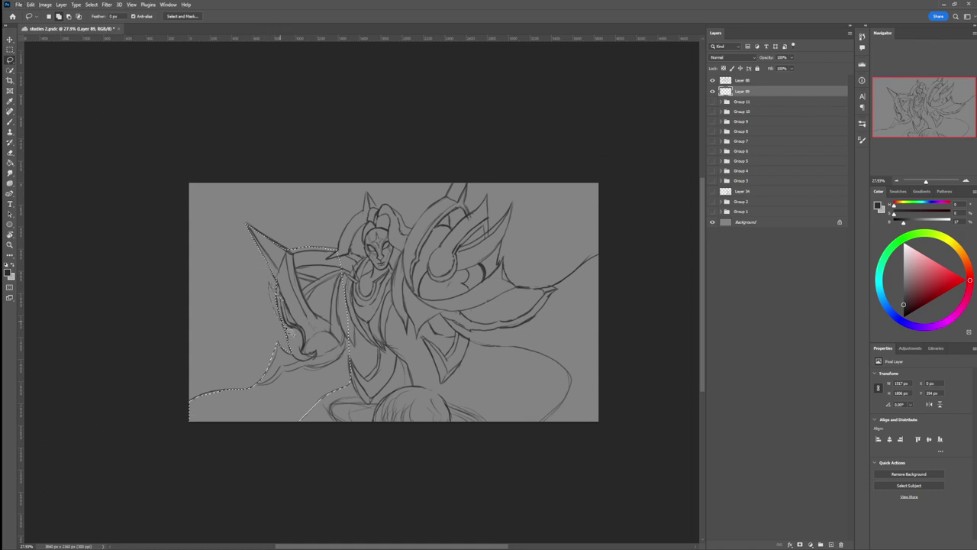
- Add the left shoulder edge, the horned headpiece and the head to the selection
key(shift)
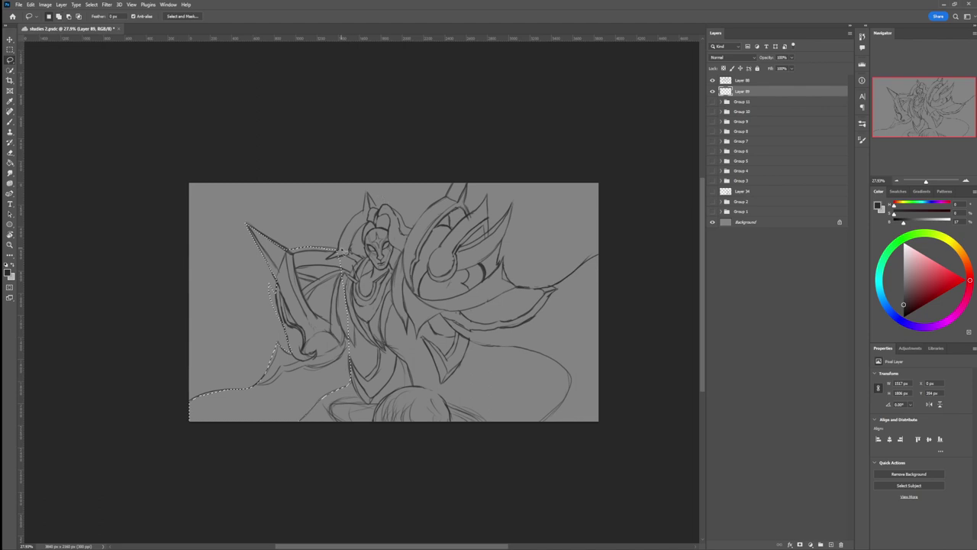
drag(318, 252, 326, 254)
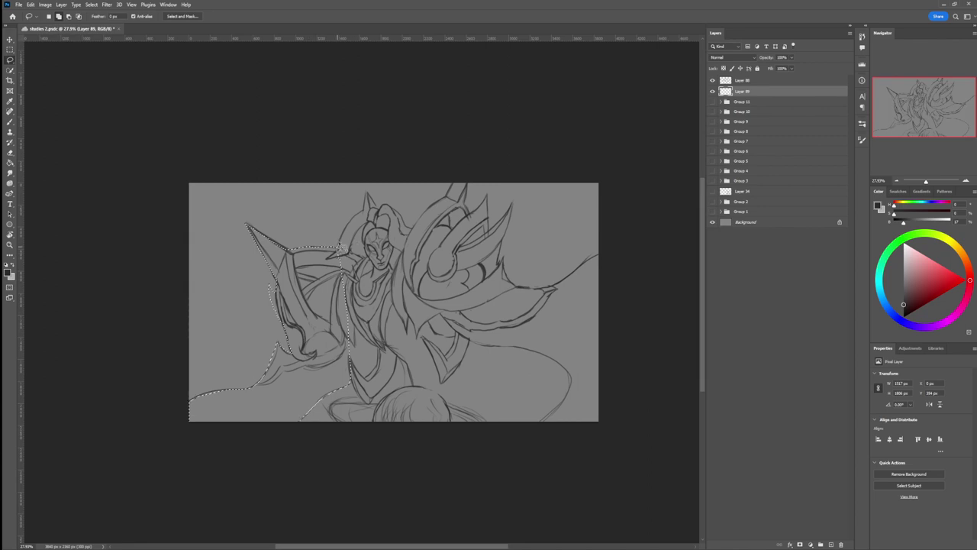
mouse_move(339, 246)
mouse_down()
mouse_move(368, 191)
mouse_move(380, 219)
mouse_move(339, 261)
mouse_up()
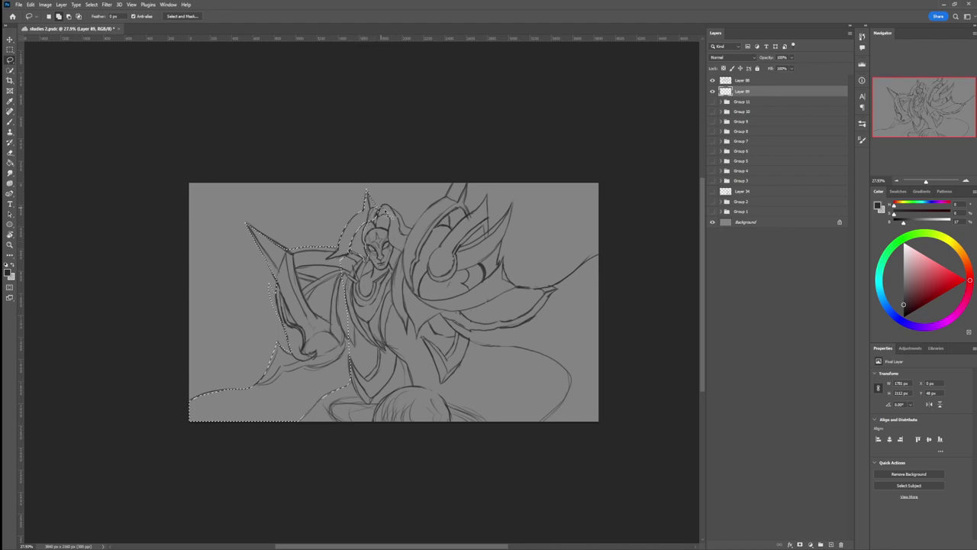
mouse_move(386, 208)
mouse_down()
mouse_move(405, 272)
mouse_move(348, 297)
mouse_move(335, 264)
mouse_up()
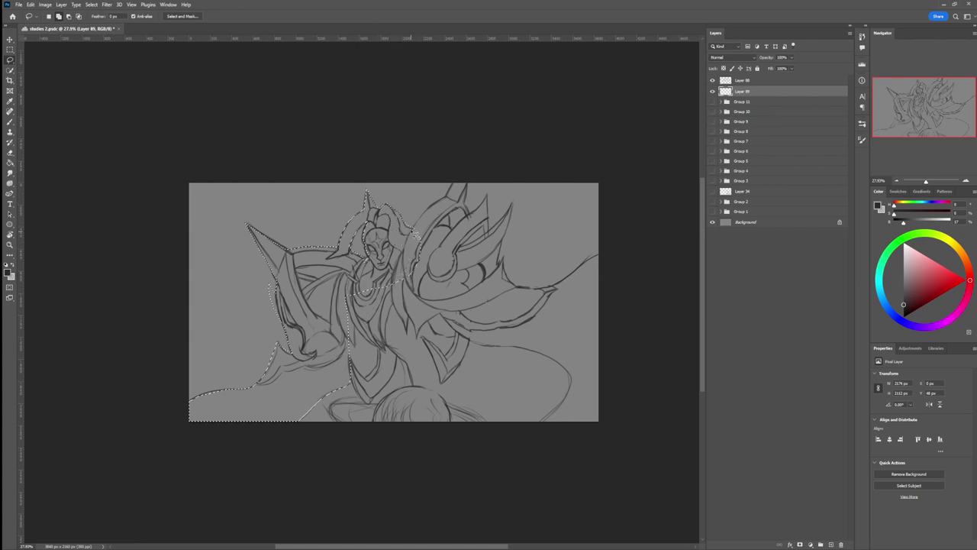
- Extend the selection over the spiked right shoulder plates, the right cloth out to the canvas edge, and the torso with its pointed lower plates
mouse_move(417, 232)
mouse_down()
mouse_move(468, 177)
mouse_move(473, 216)
mouse_move(492, 200)
mouse_move(496, 228)
mouse_move(452, 281)
mouse_move(405, 284)
mouse_up()
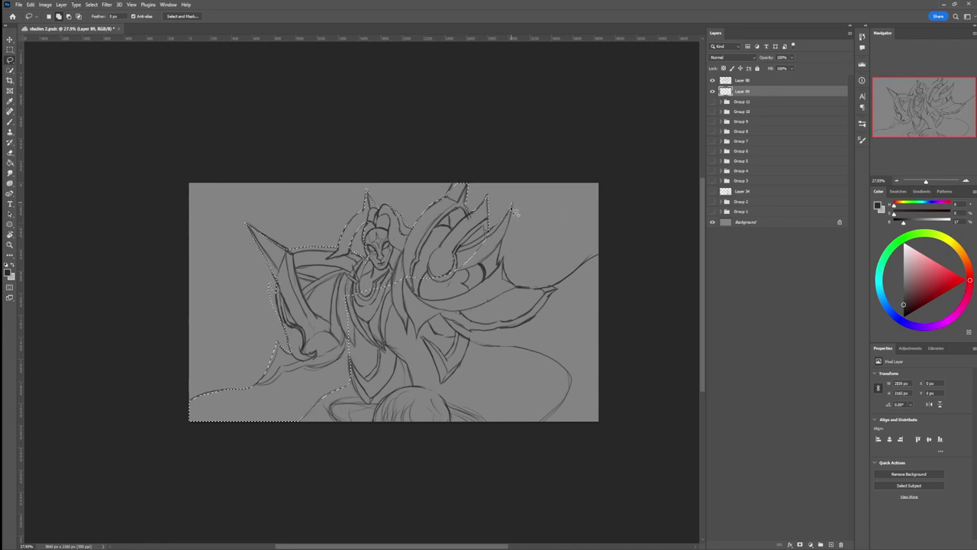
mouse_move(512, 209)
mouse_down()
mouse_move(501, 269)
mouse_move(508, 262)
mouse_move(519, 291)
mouse_move(558, 291)
mouse_move(593, 257)
mouse_move(619, 255)
mouse_move(603, 421)
mouse_move(576, 439)
mouse_move(538, 426)
mouse_move(567, 397)
mouse_move(572, 382)
mouse_move(558, 359)
mouse_move(474, 343)
mouse_move(442, 388)
mouse_move(420, 339)
mouse_move(456, 348)
mouse_up()
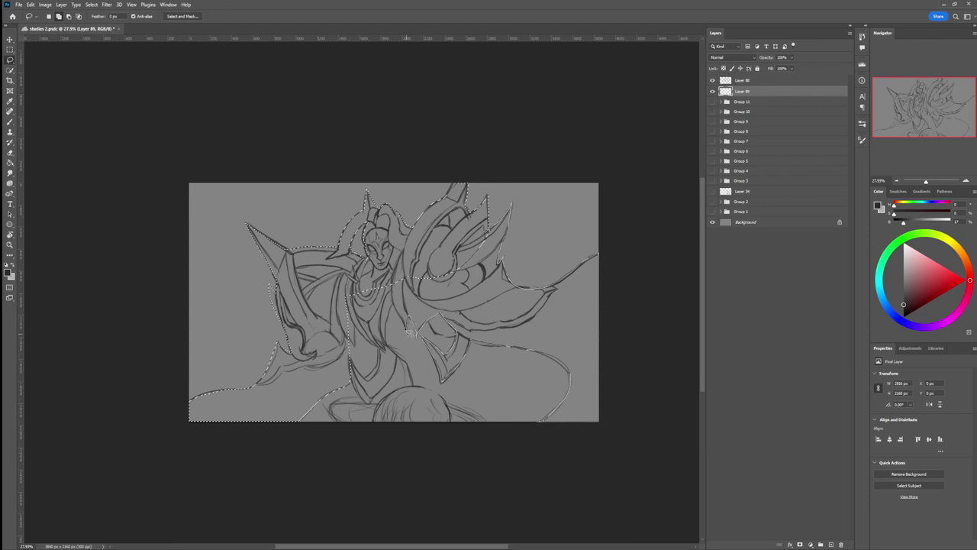
mouse_move(406, 330)
mouse_down()
mouse_move(384, 280)
mouse_move(418, 248)
mouse_up()
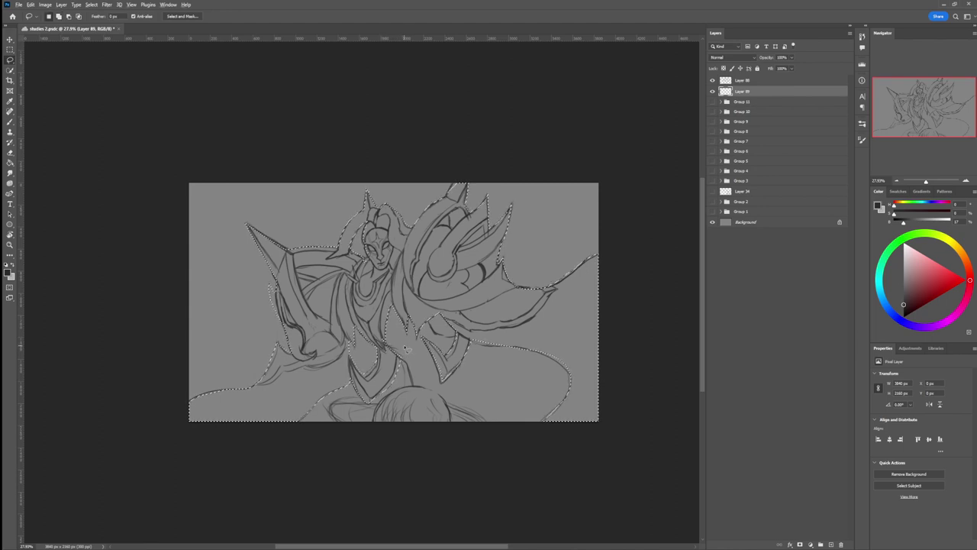
mouse_move(402, 352)
mouse_down()
mouse_move(392, 395)
mouse_move(423, 342)
mouse_move(417, 335)
mouse_move(368, 383)
mouse_move(374, 352)
mouse_up()
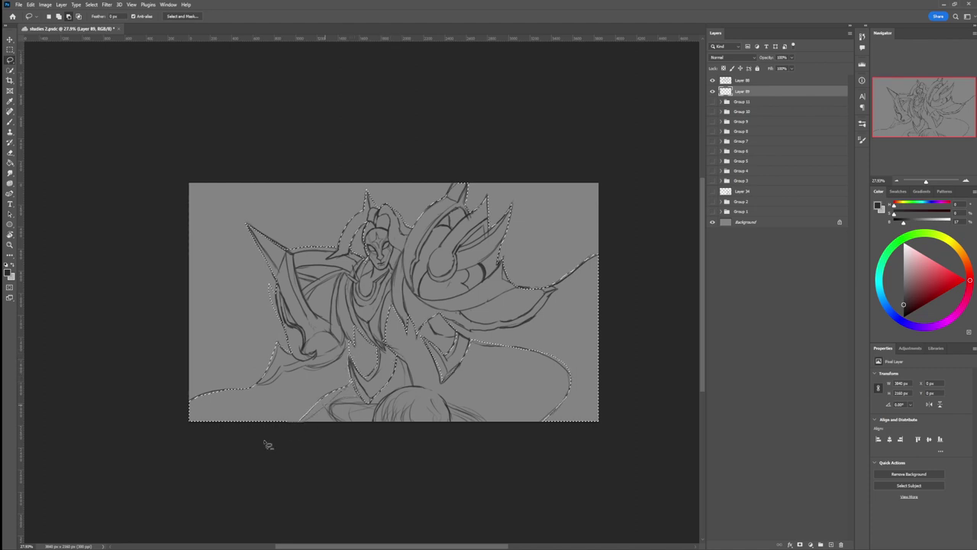
- Subtract the lower-left cloth area and the open gap beneath the left shoulder plate from the figure selection
mouse_move(190, 380)
mouse_down()
mouse_move(251, 392)
mouse_move(366, 351)
mouse_move(320, 368)
mouse_move(333, 356)
mouse_move(316, 343)
mouse_move(306, 364)
mouse_up()
mouse_move(305, 365)
mouse_down()
mouse_move(318, 345)
mouse_move(321, 319)
mouse_up()
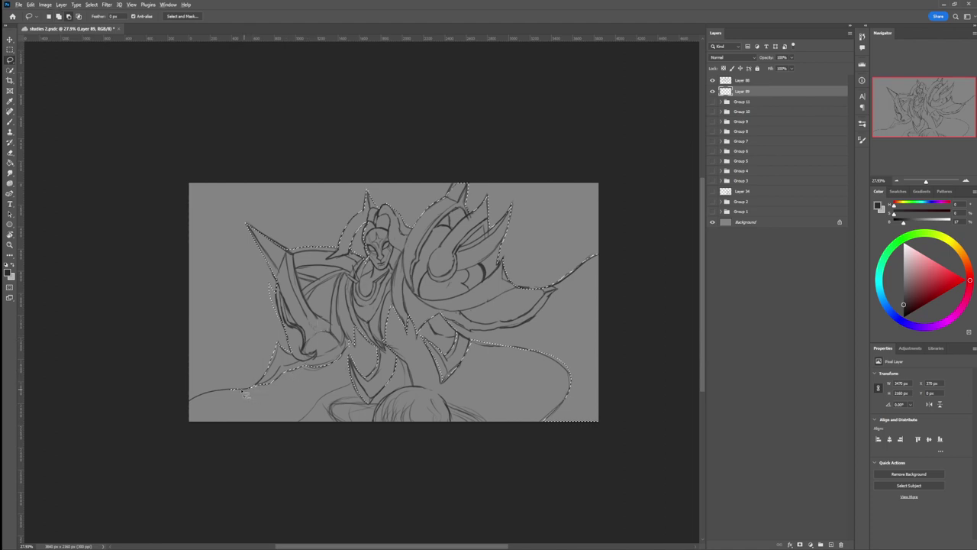
drag(240, 389, 233, 380)
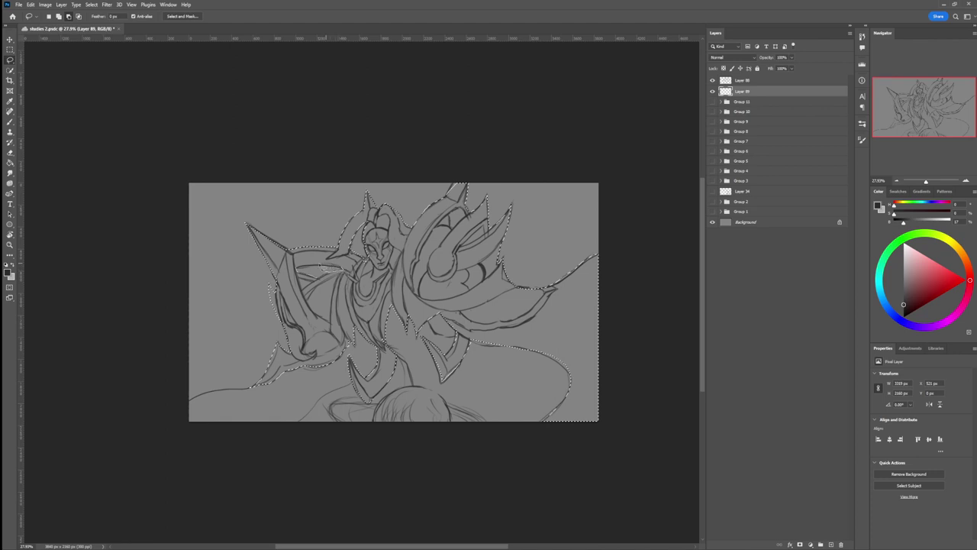
mouse_move(322, 266)
mouse_down()
mouse_move(305, 265)
mouse_move(340, 270)
mouse_up()
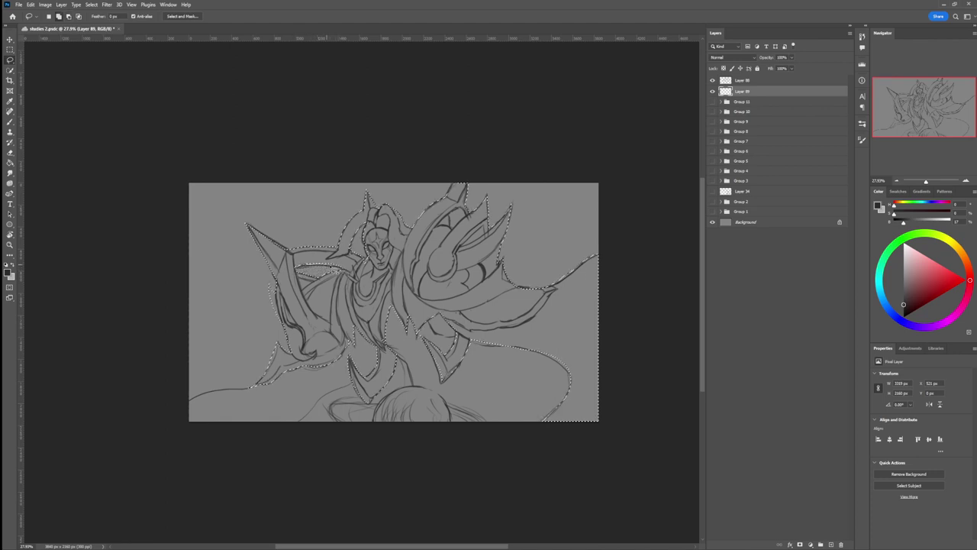
drag(346, 269, 292, 267)
- Paint the whole selected figure silhouette dark grey at 22% brightness with a very large soft brush
key(shift)
key(z)
drag(413, 413, 359, 385)
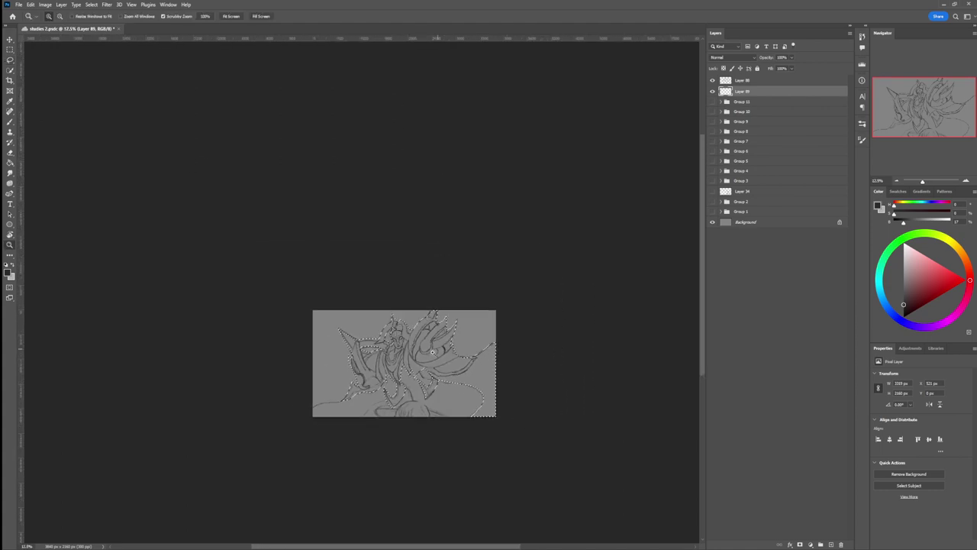
drag(432, 351, 452, 349)
key(b)
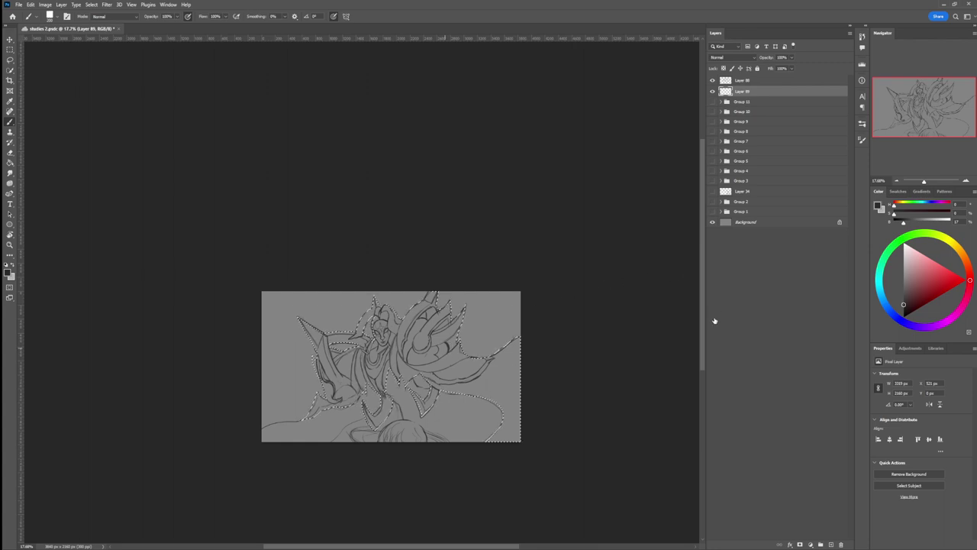
click(904, 301)
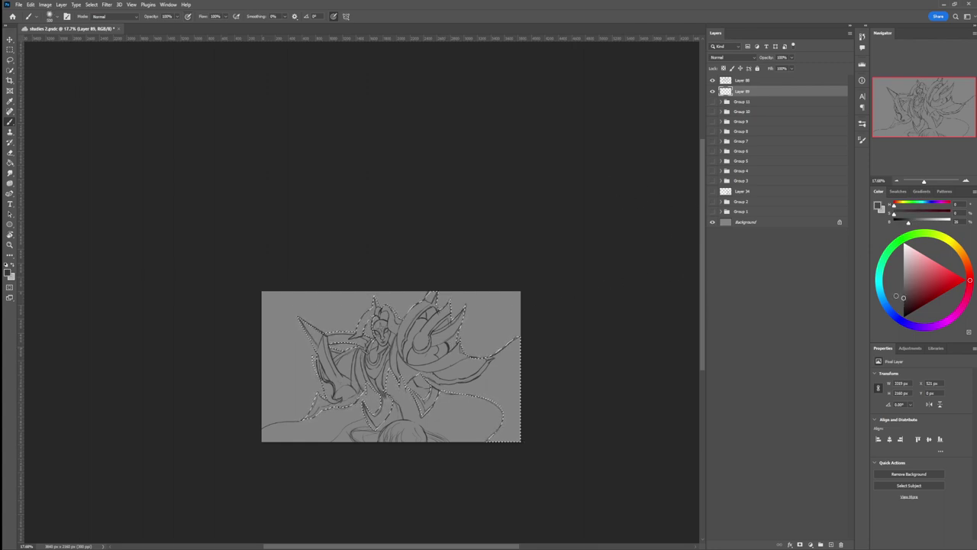
key(bracketright)
key(bracketright)
key(bracketright)
key(bracketright)
key(bracketright)
key(bracketright)
key(bracketright)
key(bracketright)
key(bracketright)
key(bracketright)
key(bracketright)
key(bracketright)
key(bracketright)
key(bracketright)
key(bracketright)
key(bracketright)
key(bracketright)
key(bracketright)
key(bracketright)
key(bracketright)
key(bracketright)
key(bracketright)
key(bracketright)
key(bracketright)
key(bracketright)
key(bracketright)
key(bracketright)
key(bracketright)
key(bracketright)
mouse_move(469, 367)
mouse_down()
mouse_move(396, 381)
mouse_move(398, 350)
mouse_move(356, 379)
mouse_move(311, 379)
mouse_move(346, 340)
mouse_move(415, 339)
mouse_move(434, 388)
mouse_move(531, 388)
mouse_up()
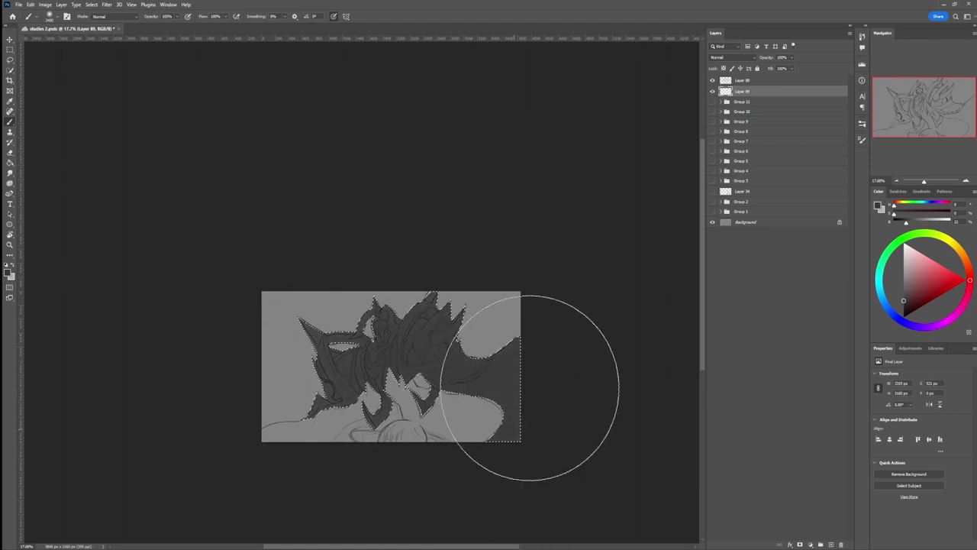
key(bracketright)
key(bracketright)
key(bracketright)
key(bracketright)
key(bracketright)
mouse_move(287, 377)
mouse_down()
mouse_move(576, 351)
mouse_move(453, 338)
mouse_move(207, 439)
mouse_move(521, 347)
mouse_move(281, 370)
mouse_move(152, 444)
mouse_move(181, 446)
mouse_move(280, 414)
mouse_move(309, 428)
mouse_up()
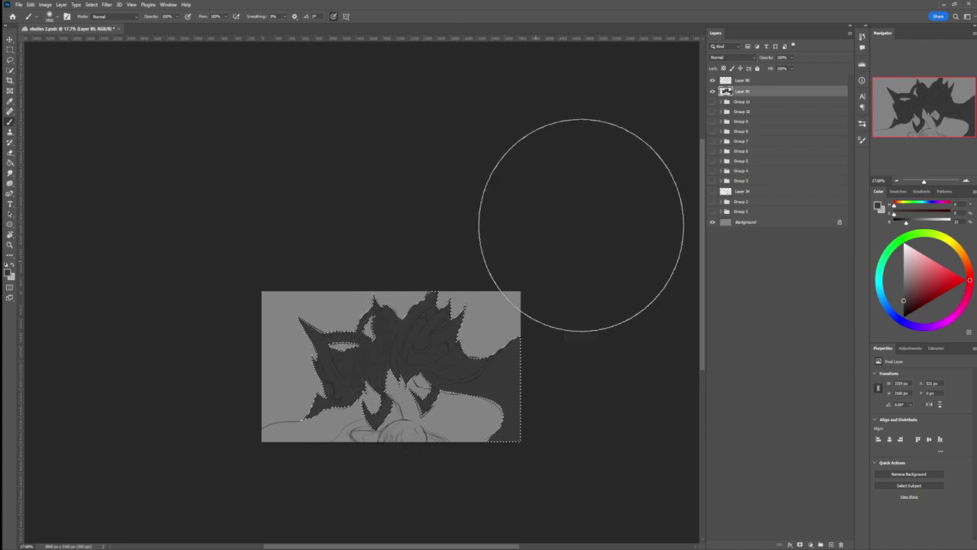
- Add a new layer beneath the silhouette, drop the old selection and lasso the lower torso and the cloth area beside the orb
click(741, 103)
key(ctrl+alt+shift+n)
key(l)
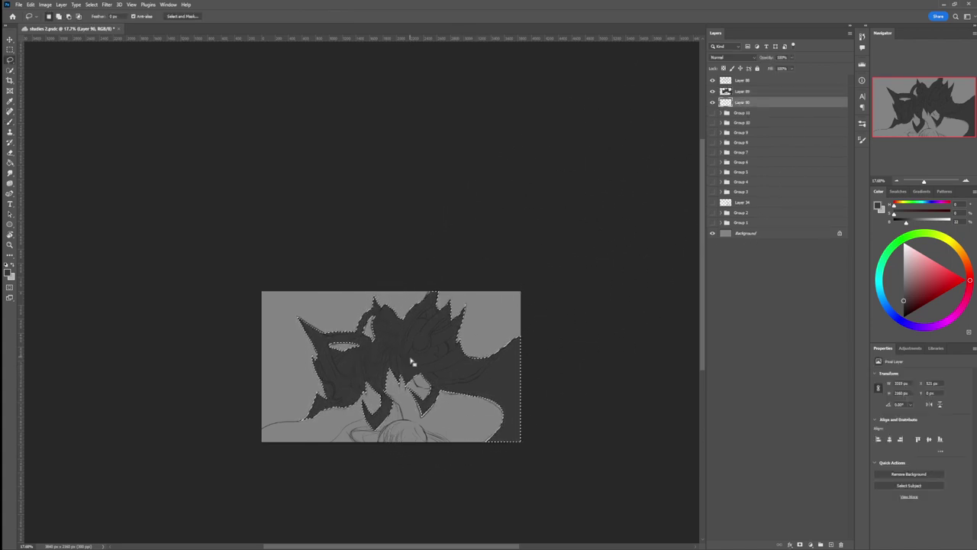
key(ctrl+d)
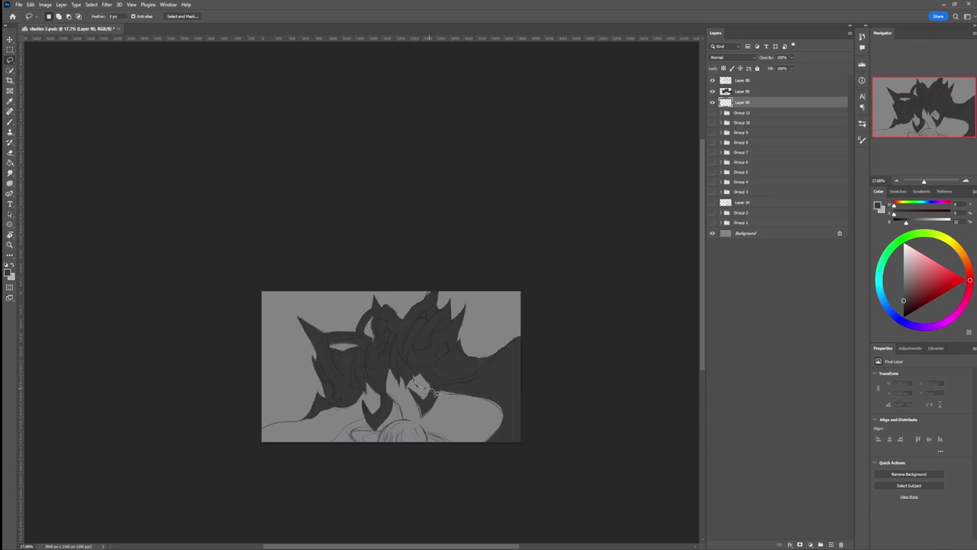
mouse_move(448, 390)
mouse_down()
mouse_move(510, 411)
mouse_move(505, 465)
mouse_move(462, 463)
mouse_move(430, 435)
mouse_up()
mouse_move(394, 401)
mouse_down()
mouse_move(384, 368)
mouse_move(412, 363)
mouse_up()
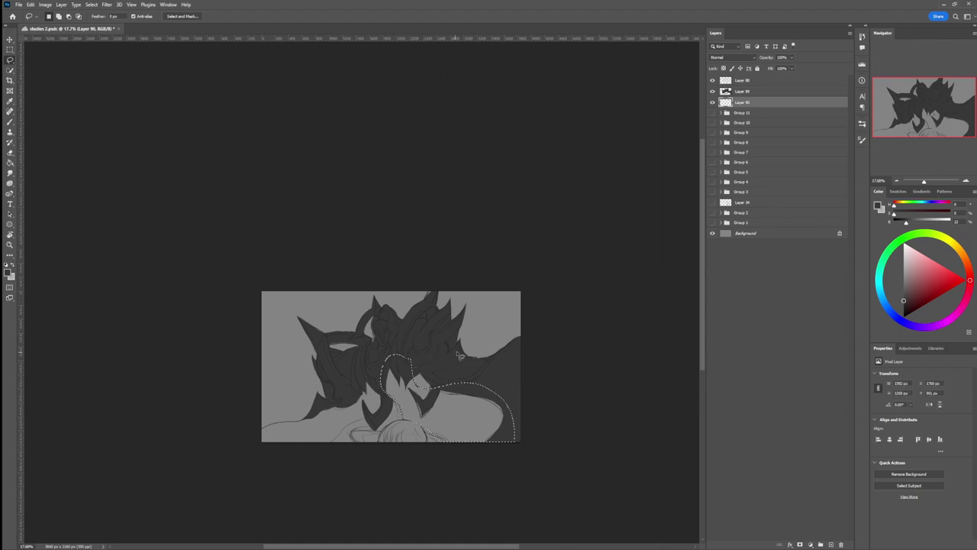
- Paint a soft light grey base at 66% brightness over the selected lower torso and cloth
key(b)
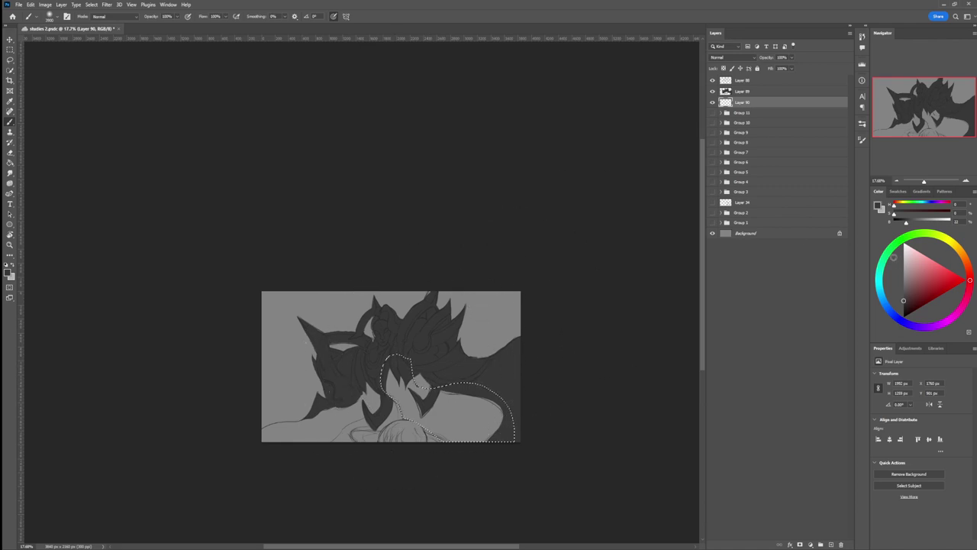
click(904, 267)
key([)
key([)
key([)
key([)
key([)
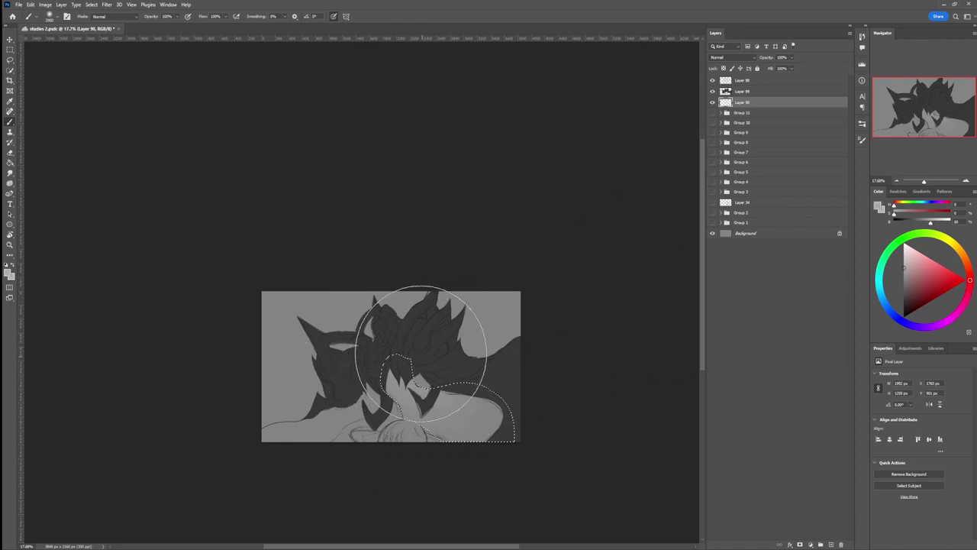
key([)
key([)
key([)
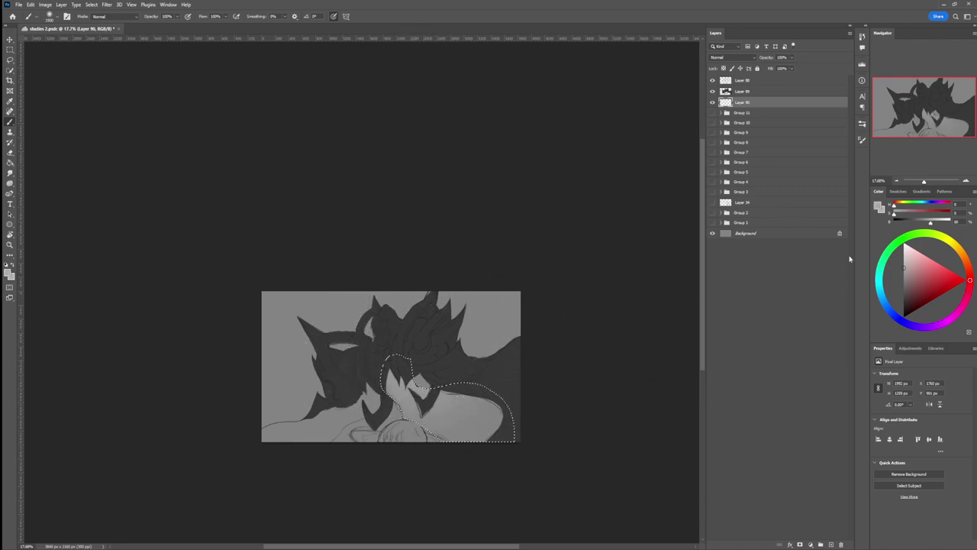
- Brush brighter grey highlights at 80% brightness onto the lower torso and the cloth using a smaller soft brush
click(904, 258)
key([)
key([)
key([)
key([)
key([)
key([)
key([)
key([)
key([)
key([)
key([)
key([)
key([)
key([)
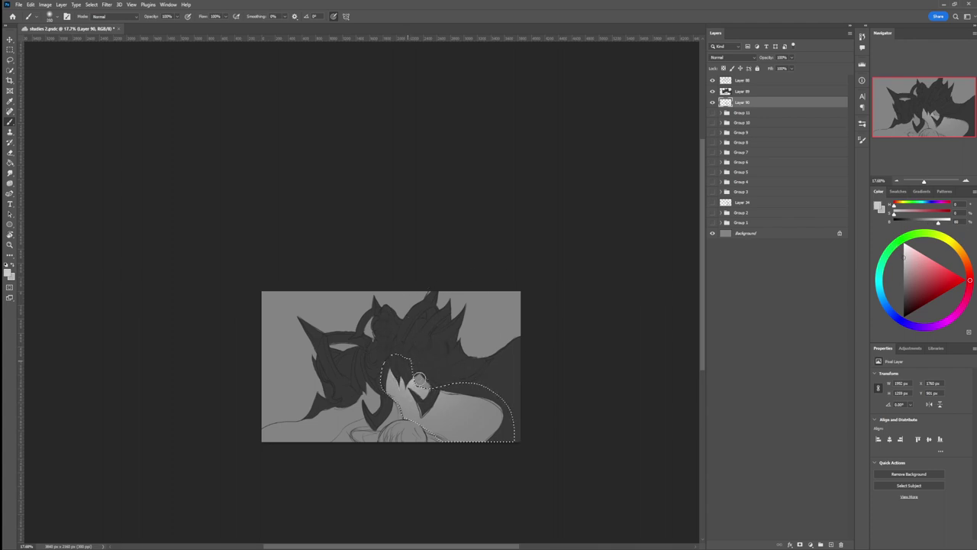
key(])
key(])
key(])
key(])
key(])
mouse_move(424, 374)
mouse_down()
mouse_move(464, 385)
mouse_move(377, 378)
mouse_move(412, 424)
mouse_move(388, 397)
mouse_move(401, 424)
mouse_move(443, 454)
mouse_move(374, 393)
mouse_move(371, 366)
mouse_up()
key(bracketright)
key(bracketright)
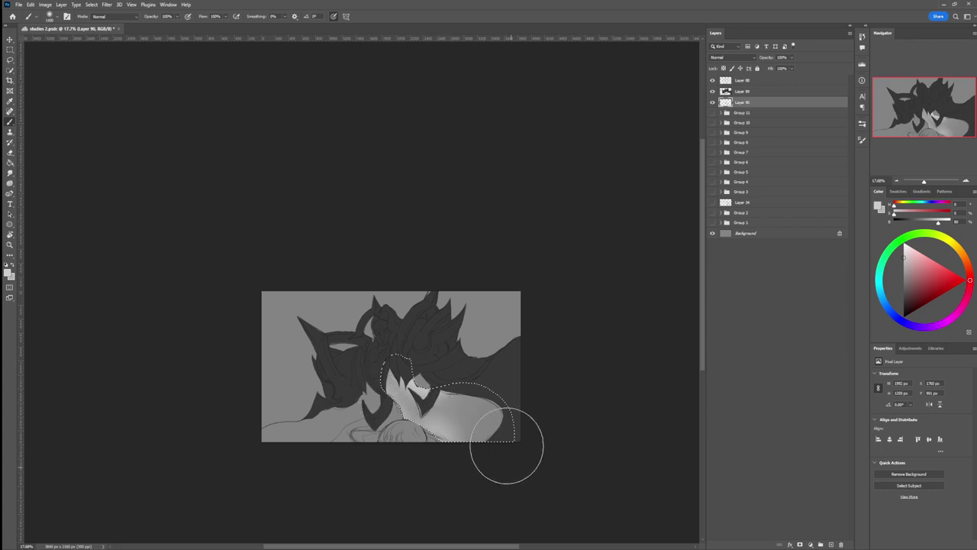
- Shade the middle of the cloth and the lower torso with soft dark grey strokes at 20% brightness
drag(903, 287, 903, 302)
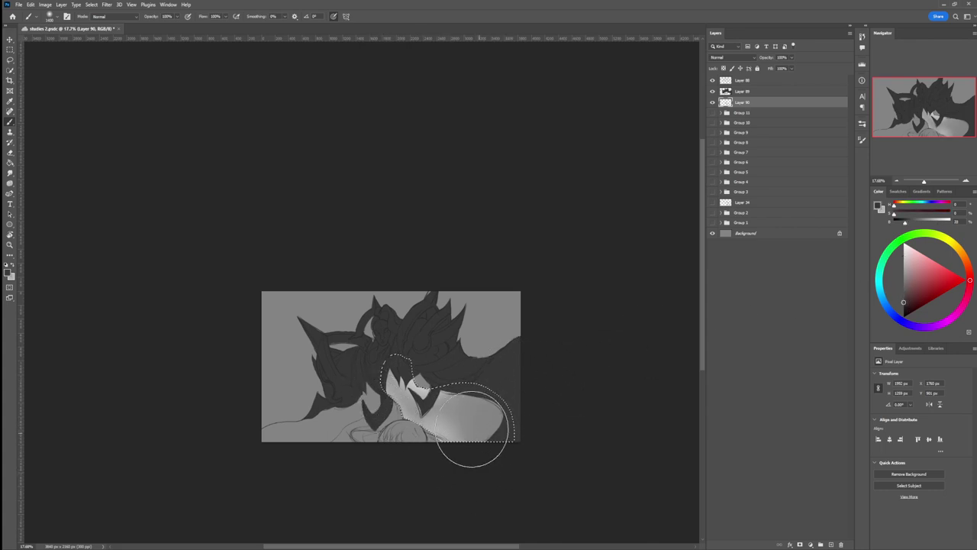
drag(474, 429, 468, 419)
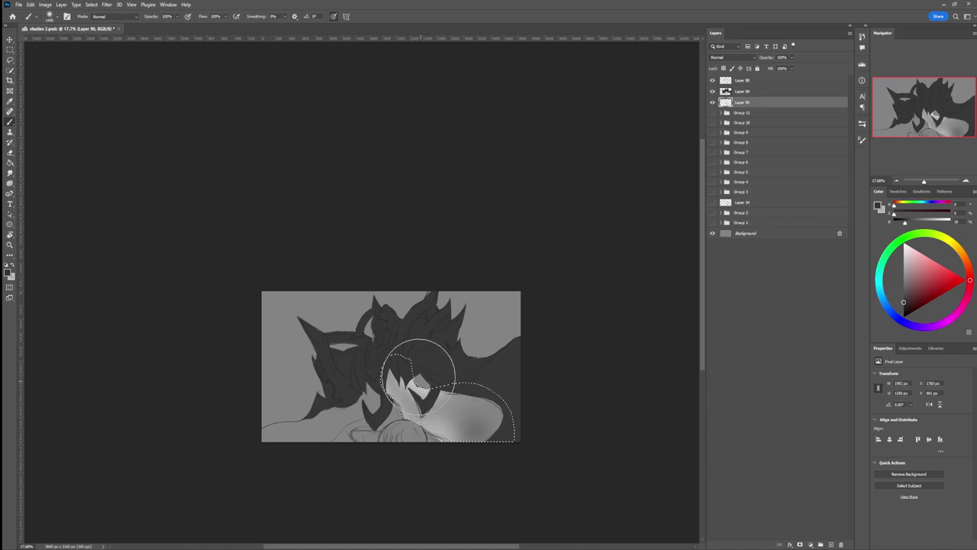
key(bracketleft)
key(bracketleft)
key(bracketleft)
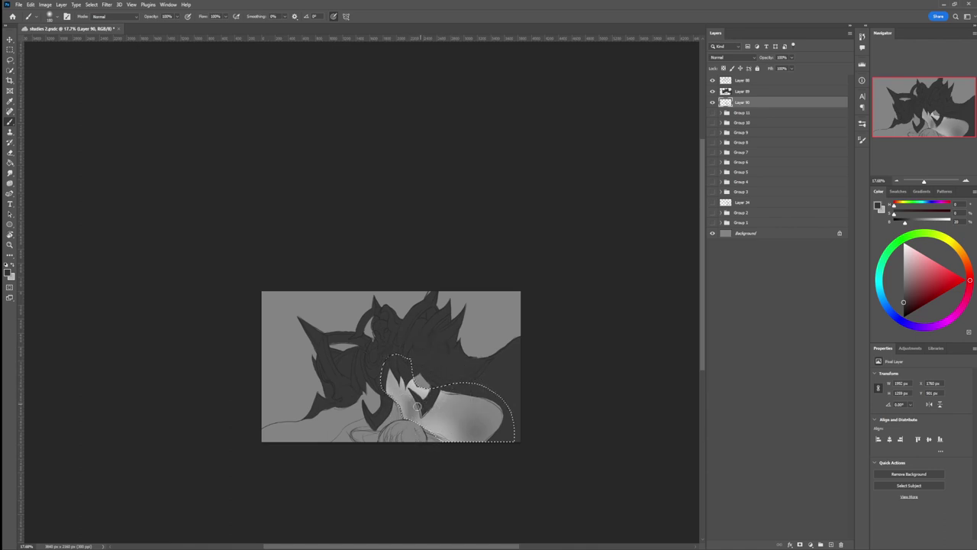
key(bracketleft)
key(bracketleft)
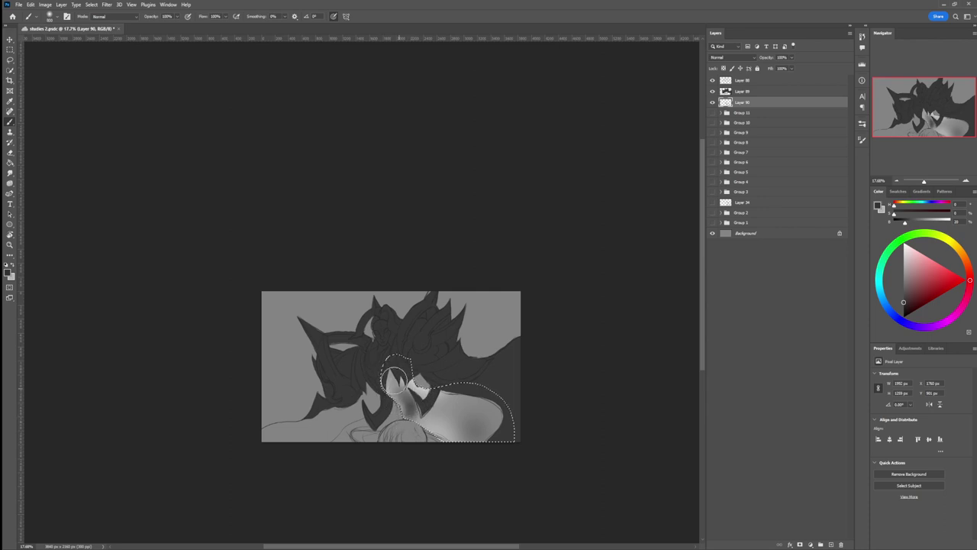
mouse_move(382, 361)
mouse_down()
mouse_move(415, 407)
mouse_move(426, 404)
mouse_up()
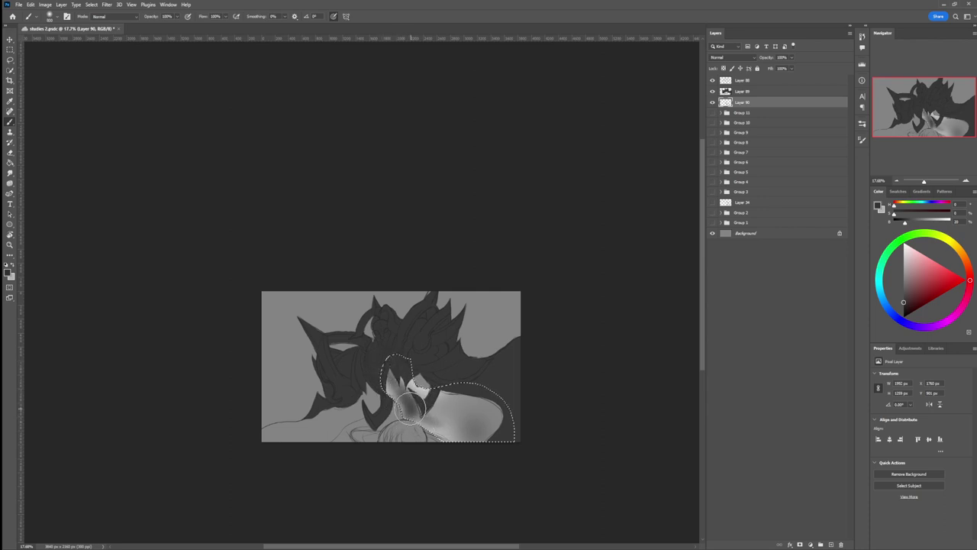
- Deepen the dark shading across the lower torso and along the cloth beside the orb with a larger soft brush
key(bracketright)
key(bracketright)
key(bracketright)
key(bracketright)
key(bracketright)
key(bracketright)
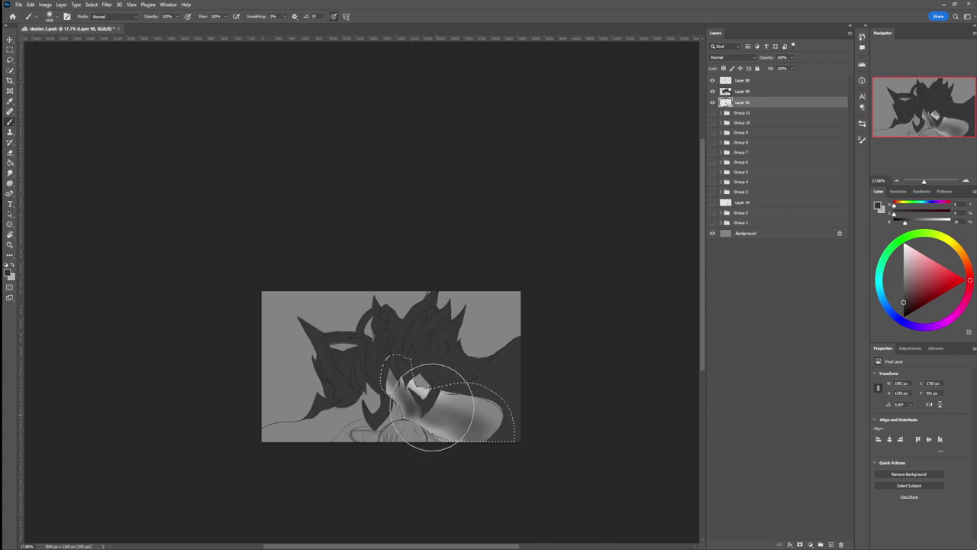
drag(395, 370, 387, 361)
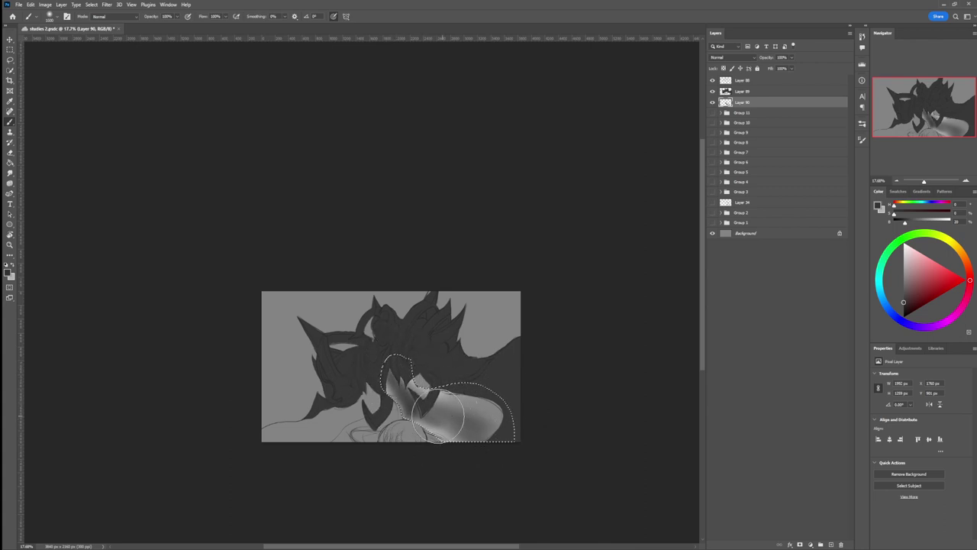
- Brush light grey at 74% brightness onto the cloth beside the orb and clear the selection
click(898, 259)
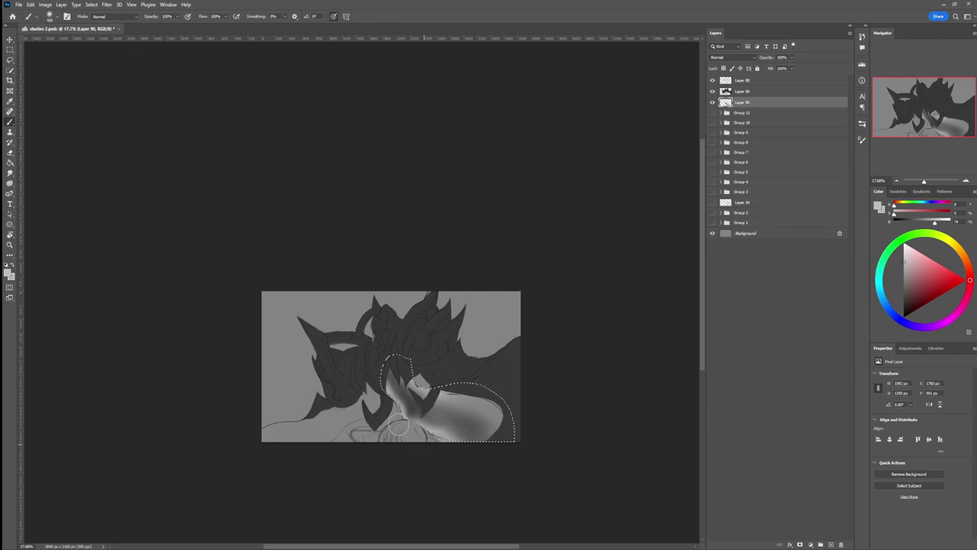
key(l)
key(ctrl+d)
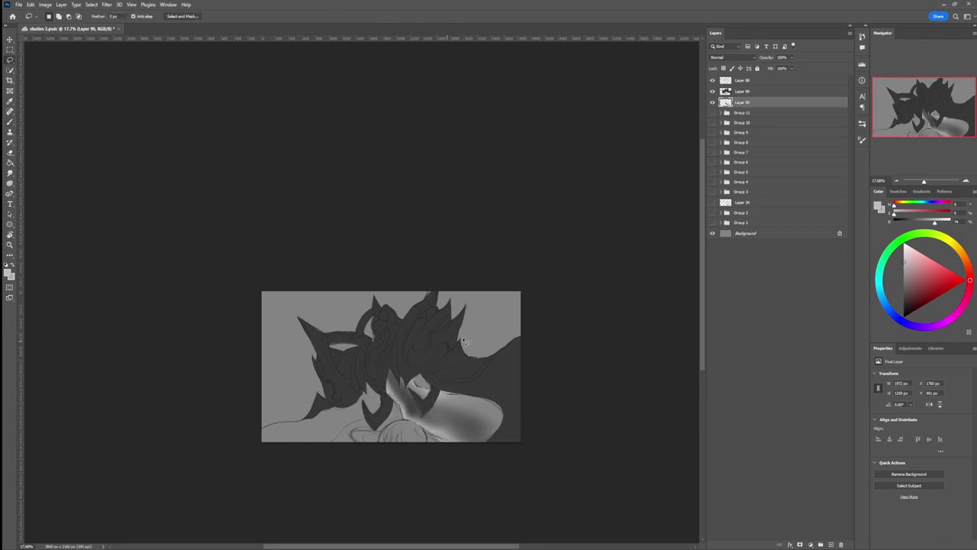
- On a new layer beneath the torso shading, paint a large soft glow at 84% brightness behind the figure's upper half
click(743, 114)
key(ctrl+shift+alt+n)
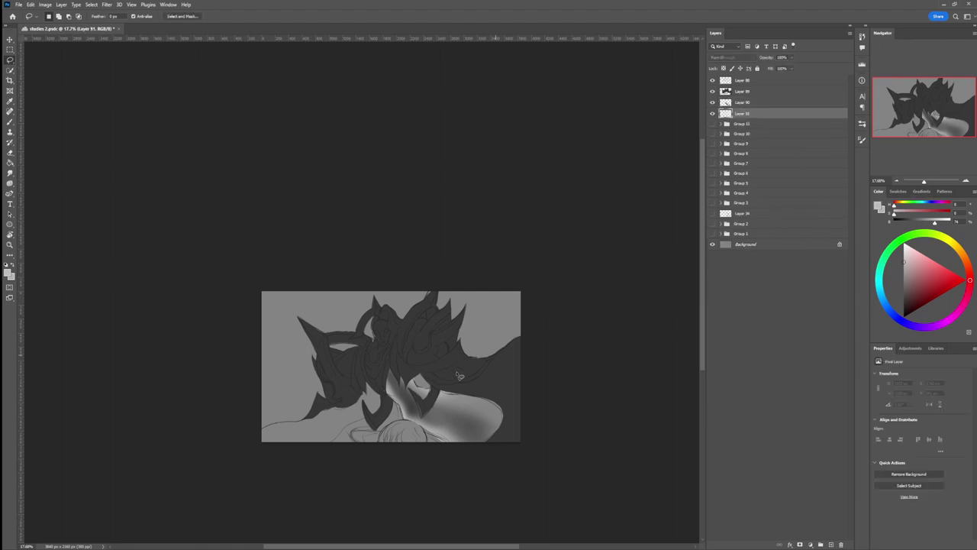
key(b)
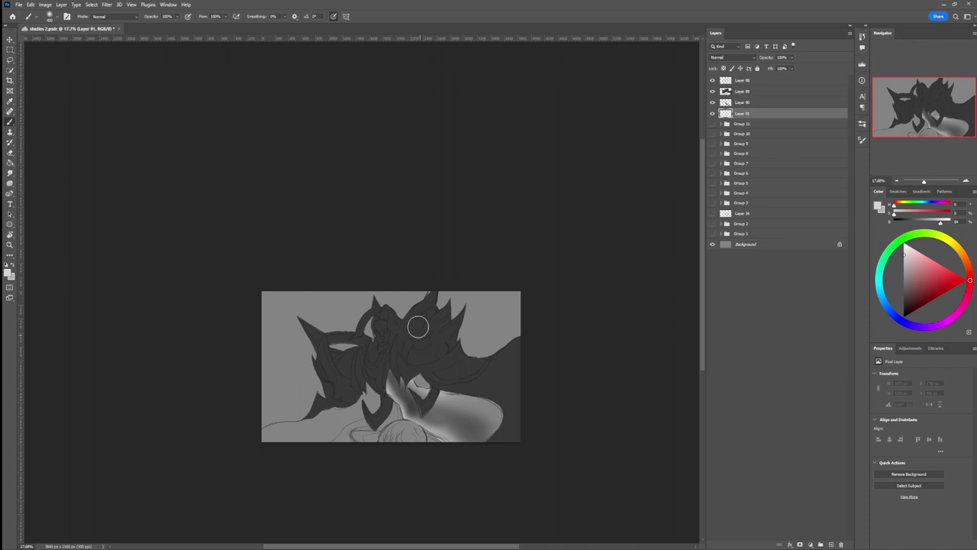
key(bracketright)
key(bracketright)
key(bracketright)
key(bracketright)
key(bracketright)
key(bracketright)
key(bracketright)
key(bracketright)
key(bracketright)
key(bracketright)
key(bracketright)
key(bracketright)
key(bracketright)
key(bracketright)
key(bracketright)
key(bracketright)
key(bracketright)
mouse_move(406, 328)
mouse_down()
mouse_move(407, 365)
mouse_move(400, 341)
mouse_move(417, 286)
mouse_move(407, 300)
mouse_move(423, 331)
mouse_move(390, 325)
mouse_move(404, 350)
mouse_move(367, 290)
mouse_move(432, 318)
mouse_move(460, 360)
mouse_move(426, 294)
mouse_up()
- Tone down the glow in the background's upper right with a soft grey stroke at 35% brightness
key(bracketleft)
key(bracketleft)
key(bracketleft)
key(bracketleft)
key(bracketleft)
key(bracketleft)
key(bracketleft)
key(bracketleft)
key(bracketright)
key(bracketright)
key(bracketright)
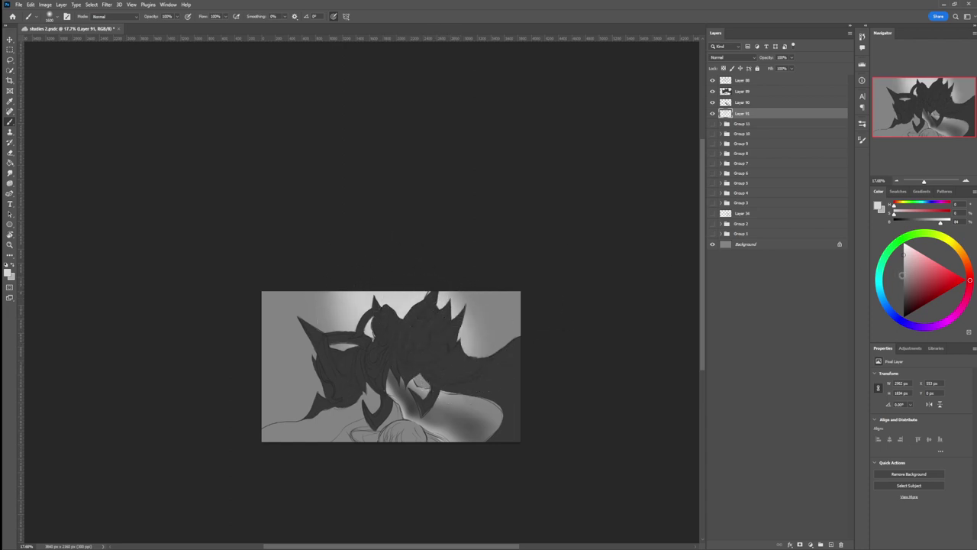
drag(902, 276, 903, 290)
mouse_move(469, 266)
mouse_down()
mouse_move(501, 329)
mouse_move(483, 287)
mouse_up()
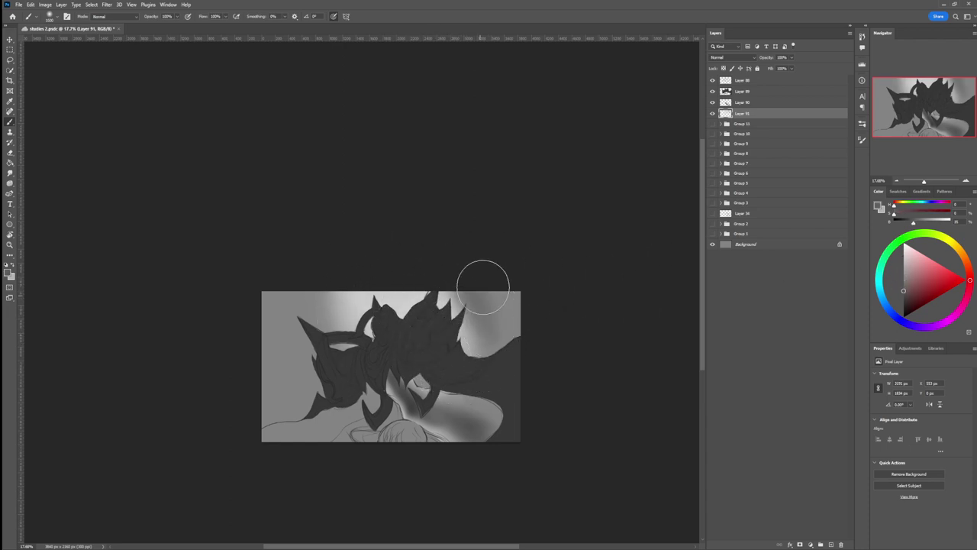
- Paint soft dark grey folds at 20% brightness over the background's upper right, using progressively smaller brush strokes
drag(905, 291, 903, 302)
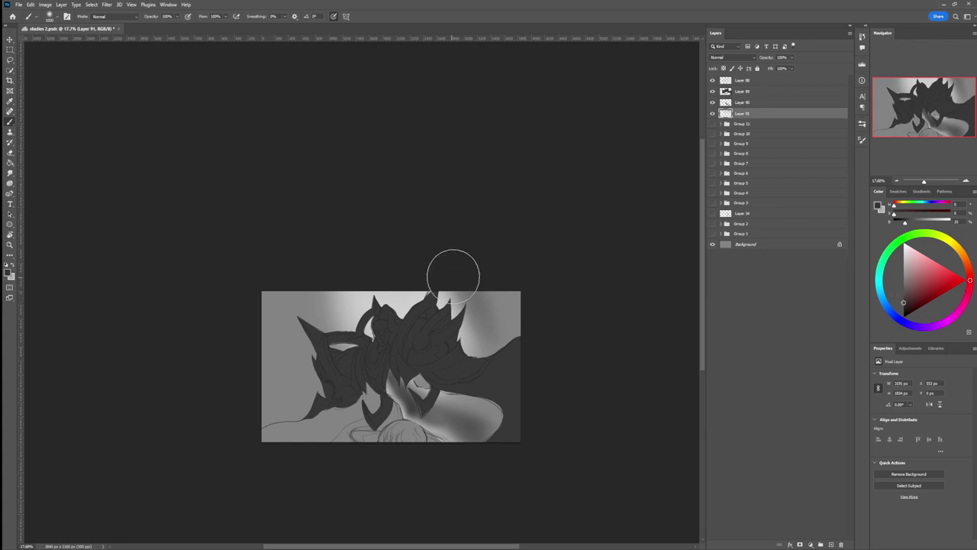
mouse_move(453, 273)
mouse_down()
mouse_move(495, 341)
mouse_move(484, 305)
mouse_move(476, 300)
mouse_move(484, 342)
mouse_move(464, 291)
mouse_move(494, 347)
mouse_move(486, 290)
mouse_move(473, 292)
mouse_move(489, 363)
mouse_up()
key(bracketright)
key(bracketright)
key(bracketright)
key(bracketleft)
key(bracketleft)
key(bracketleft)
key(bracketleft)
key(bracketleft)
key(bracketleft)
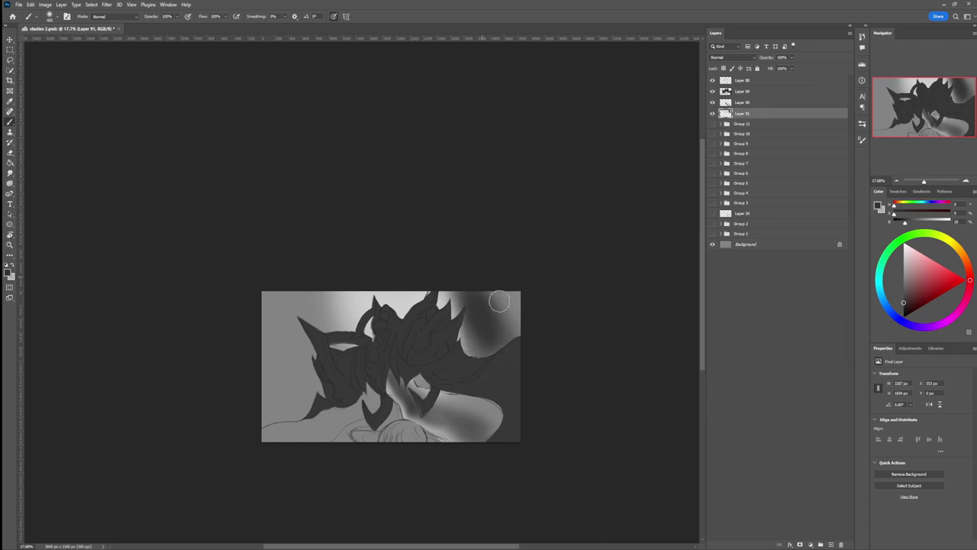
mouse_move(499, 303)
mouse_down()
mouse_move(524, 346)
mouse_move(492, 273)
mouse_up()
mouse_move(534, 353)
mouse_down()
mouse_move(490, 266)
mouse_move(510, 355)
mouse_move(452, 276)
mouse_move(483, 351)
mouse_move(435, 270)
mouse_up()
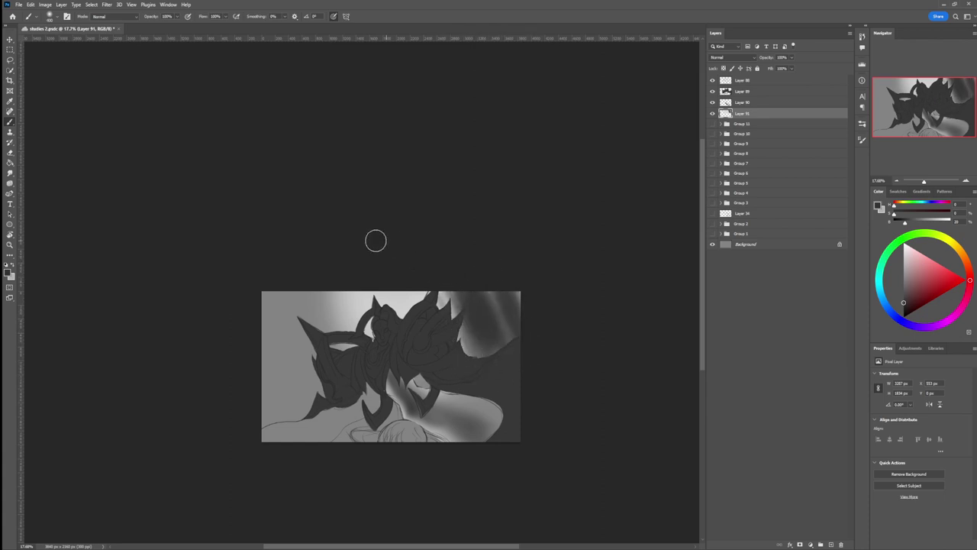
- Brush soft dark grey streaks at 20% brightness down the left side of the background
mouse_move(331, 268)
mouse_down()
mouse_move(369, 365)
mouse_move(330, 308)
mouse_move(324, 265)
mouse_move(370, 391)
mouse_up()
key(bracketright)
key(bracketright)
key(bracketright)
key(bracketleft)
key(bracketleft)
key(bracketleft)
mouse_move(303, 254)
mouse_down()
mouse_move(330, 340)
mouse_move(306, 351)
mouse_move(281, 265)
mouse_move(294, 378)
mouse_move(251, 268)
mouse_move(251, 328)
mouse_move(294, 454)
mouse_up()
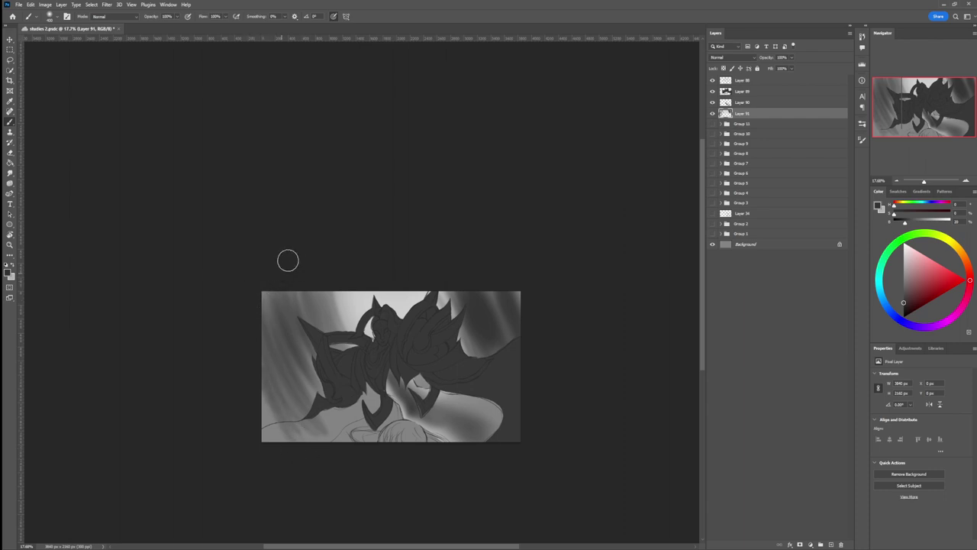
- Build up the left background around the armour spike with overlapping dark grey strokes, finishing with a smaller brush
drag(284, 256, 319, 375)
drag(275, 228, 335, 384)
mouse_move(288, 259)
mouse_down()
mouse_move(352, 385)
mouse_move(320, 310)
mouse_move(335, 351)
mouse_up()
key(bracketleft)
key(bracketleft)
key(bracketleft)
mouse_move(334, 233)
mouse_down()
mouse_move(382, 389)
mouse_move(310, 229)
mouse_move(328, 332)
mouse_move(316, 365)
mouse_move(255, 286)
mouse_move(301, 404)
mouse_move(283, 412)
mouse_move(236, 375)
mouse_move(285, 372)
mouse_move(300, 275)
mouse_up()
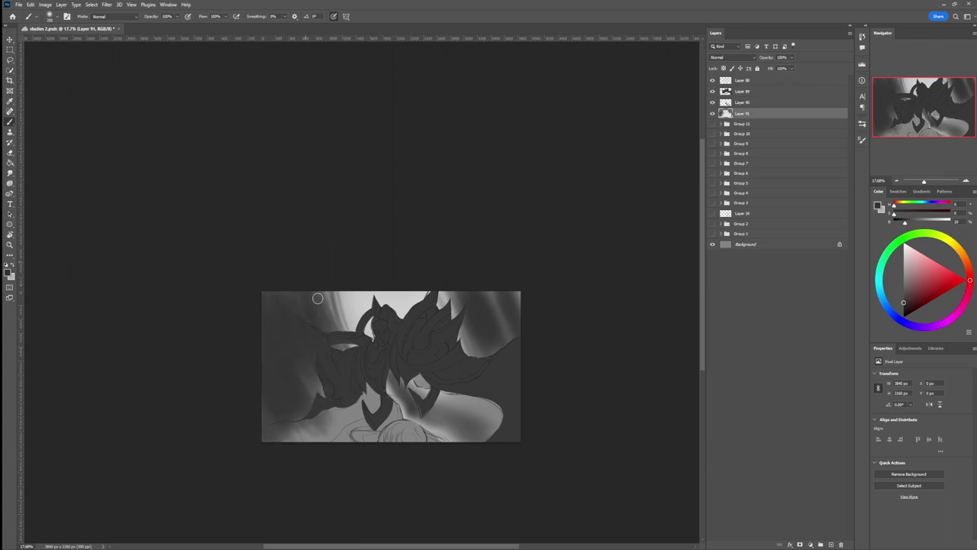
- Deepen the far left background with near-black strokes at 9% brightness, using an increasingly large soft brush
click(904, 309)
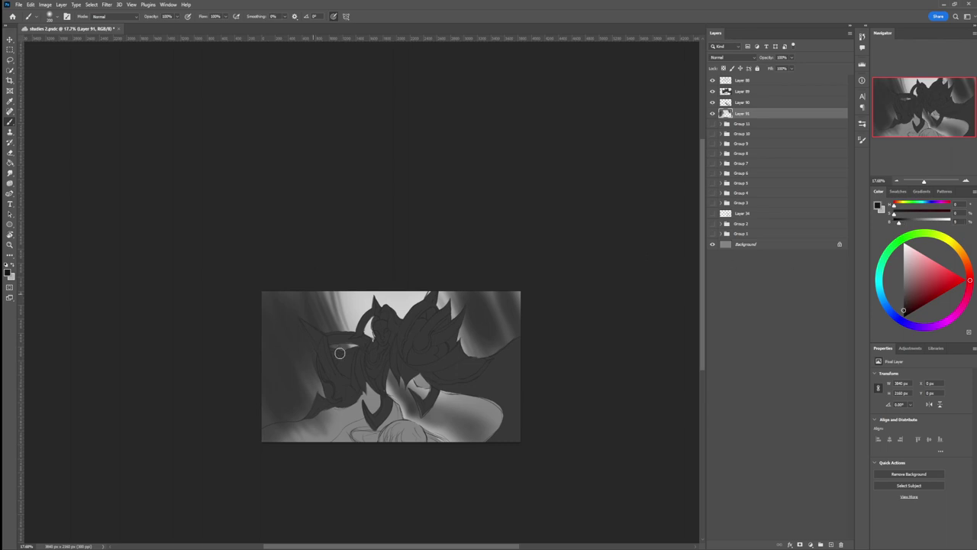
key(bracketright)
key(bracketright)
key(bracketright)
mouse_move(290, 261)
mouse_down()
mouse_move(329, 383)
mouse_move(267, 265)
mouse_up()
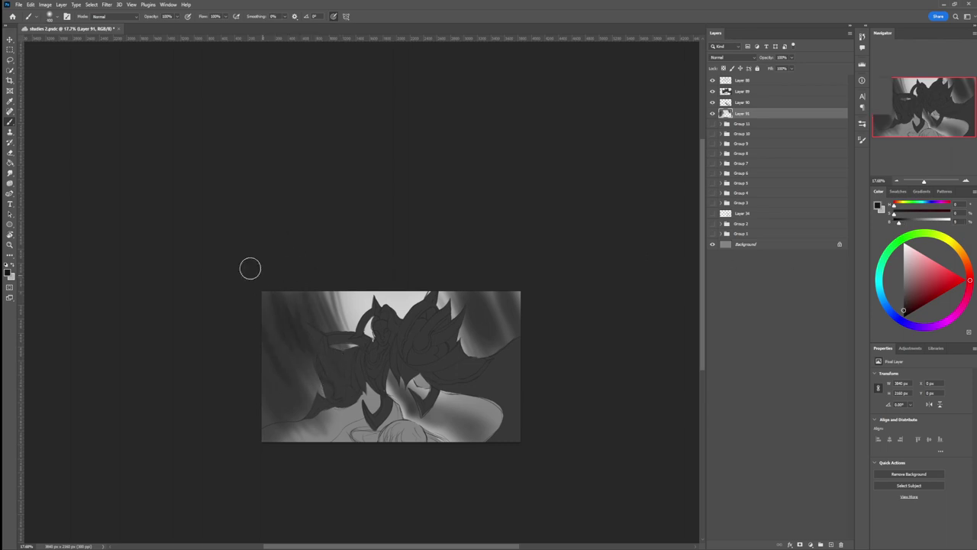
key(bracketright)
key(bracketright)
key(bracketright)
key(bracketright)
key(bracketright)
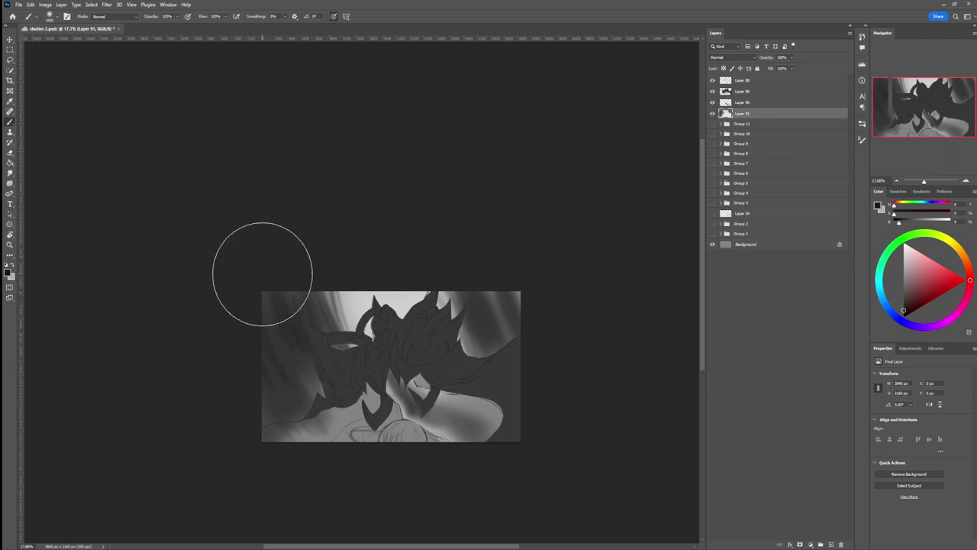
key(bracketright)
key(bracketright)
key(bracketright)
key(bracketright)
key(bracketright)
key(bracketright)
drag(267, 359, 257, 306)
- Add near-black folds to the background right of the figure with a much smaller soft brush
key(bracketleft)
key(bracketleft)
key(bracketleft)
key(bracketleft)
key(bracketleft)
key(bracketleft)
key(bracketleft)
key(bracketleft)
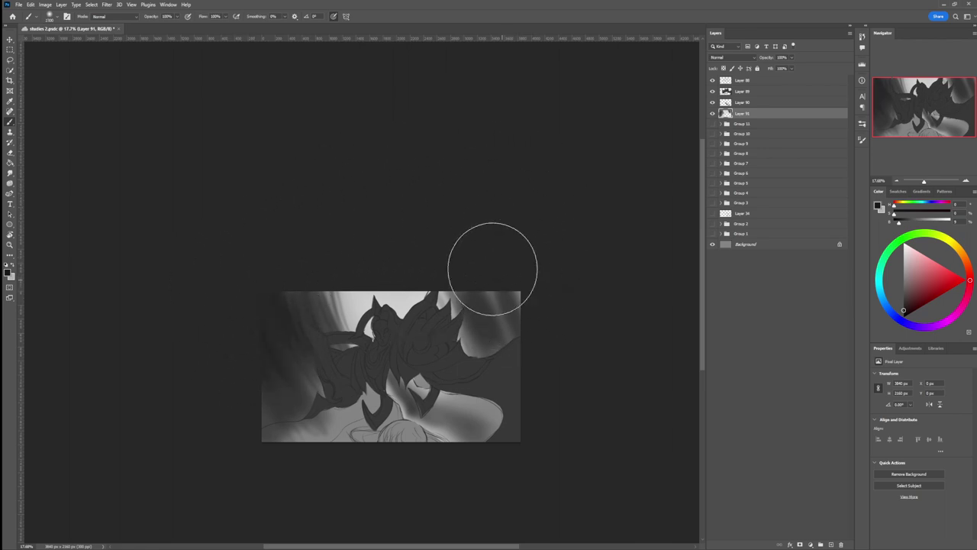
key(bracketleft)
key(bracketleft)
key(bracketleft)
key(bracketleft)
key(bracketleft)
key(bracketleft)
key(bracketleft)
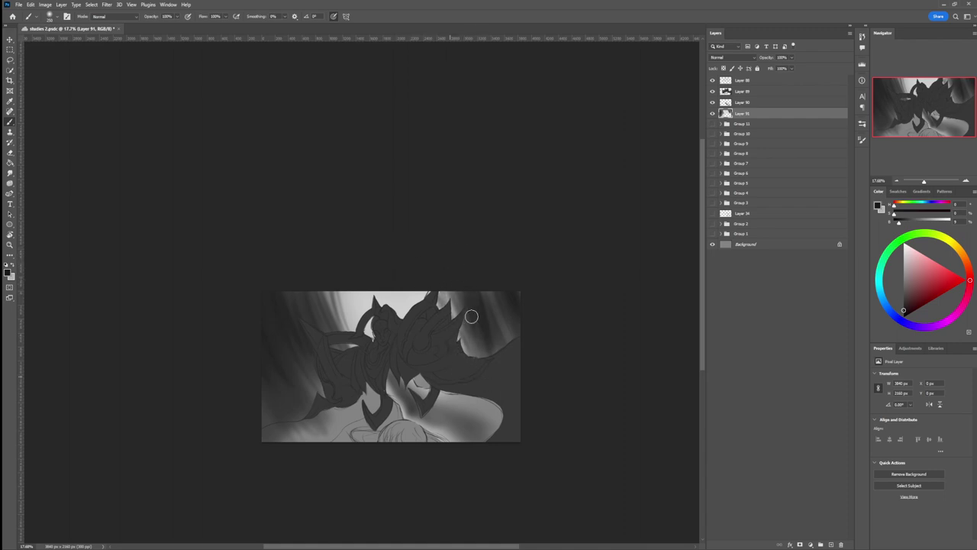
key(bracketright)
key(bracketright)
key(bracketright)
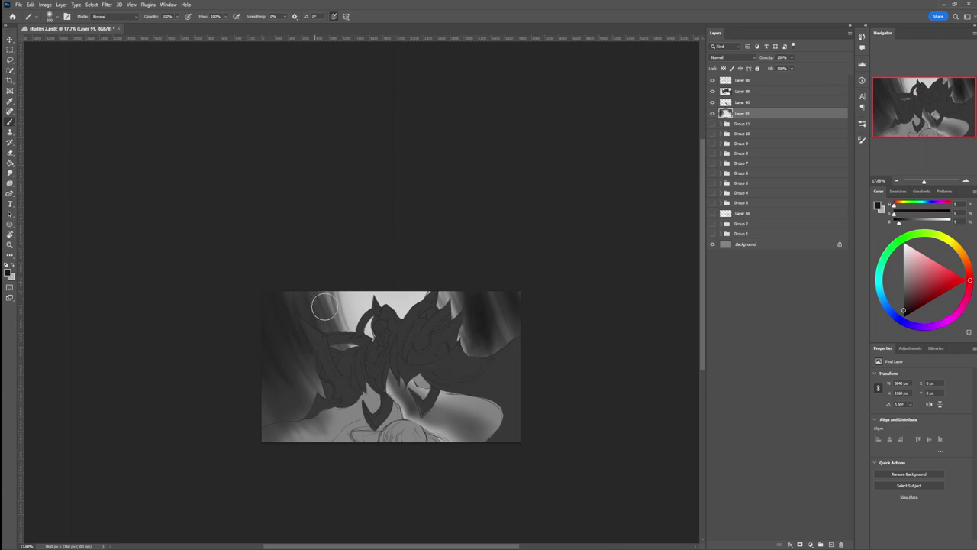
- Paint near-black vertical folds across the left background and beside the bright opening
key(bracketleft)
key(bracketleft)
key(bracketleft)
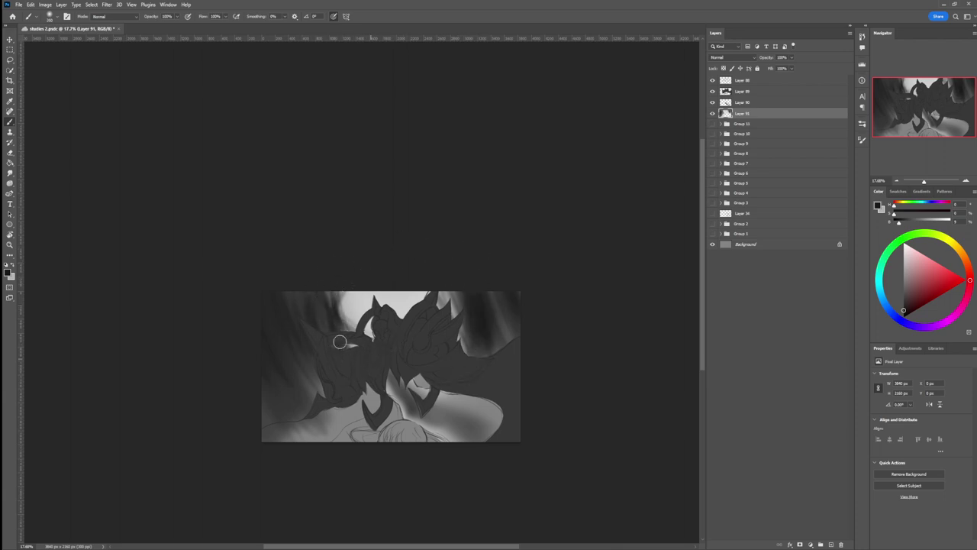
drag(285, 300, 325, 373)
mouse_move(289, 340)
mouse_down()
mouse_move(321, 386)
mouse_move(371, 399)
mouse_up()
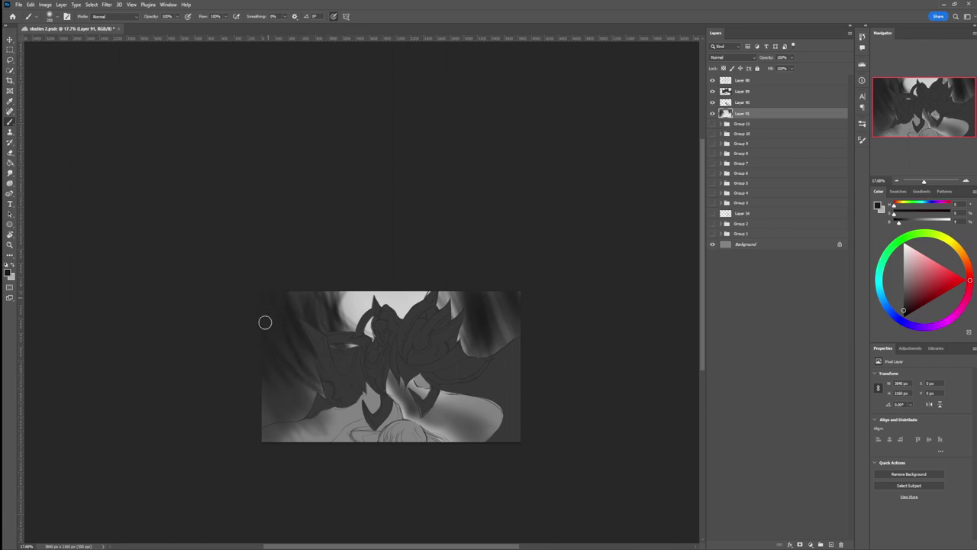
drag(265, 322, 283, 386)
key(bracketright)
key(bracketright)
key(bracketright)
key(bracketright)
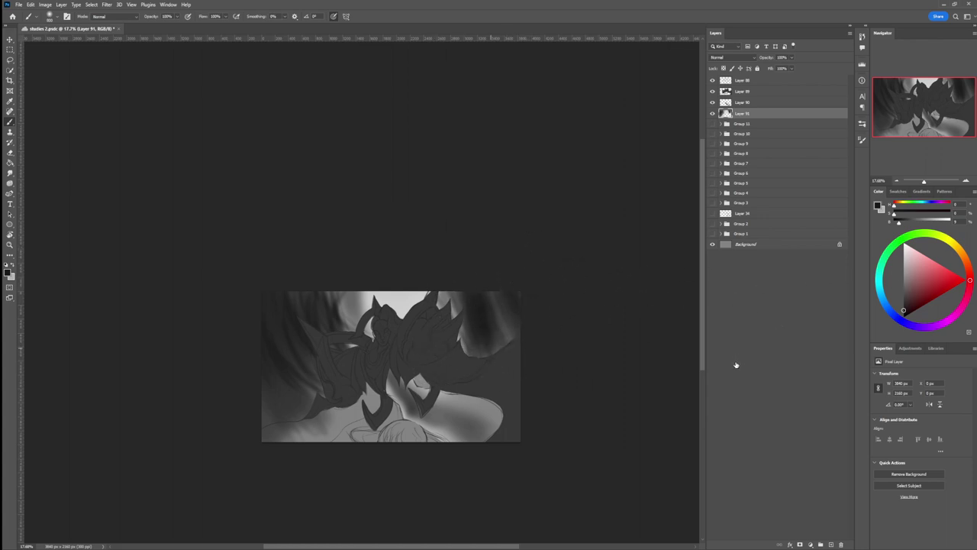
- Switch to a small textured brush and paint mid-grey streaks over the dark folds in the upper right background
key(r)
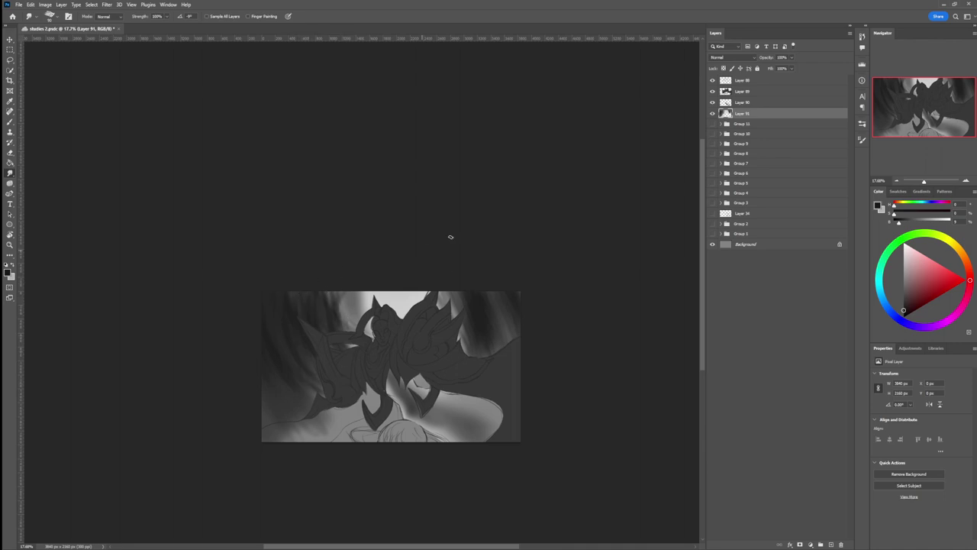
key(b)
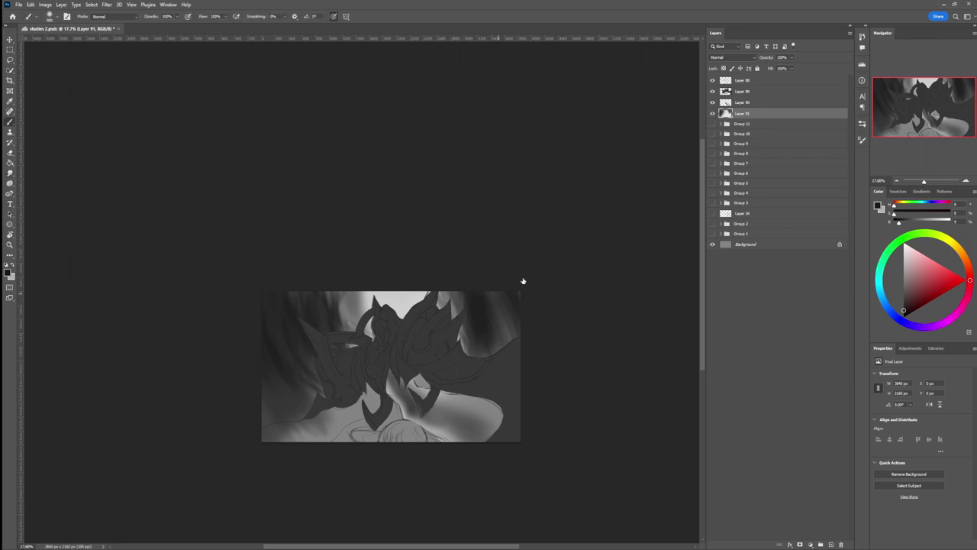
key(period)
key(bracketleft)
key(bracketleft)
key(bracketleft)
key(bracketleft)
key(bracketleft)
key(bracketleft)
key(bracketleft)
key(bracketleft)
key(bracketleft)
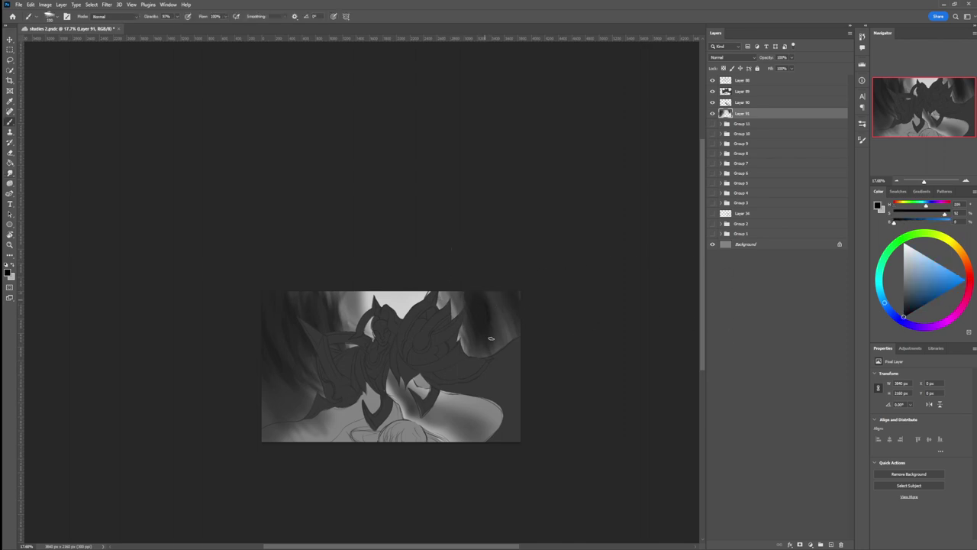
click(903, 282)
mouse_move(490, 359)
mouse_down()
mouse_move(480, 298)
mouse_move(472, 358)
mouse_move(463, 306)
mouse_move(487, 297)
mouse_up()
- Extend the textured grey streaks to the folds in the upper left background with a larger brush
key(bracketright)
key(bracketright)
key(bracketright)
key(bracketright)
key(bracketright)
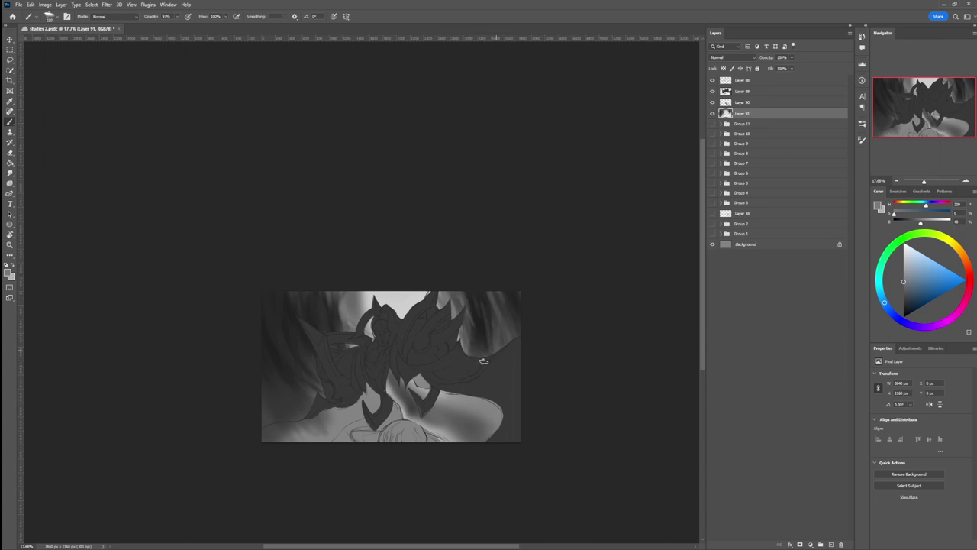
drag(341, 359, 317, 305)
drag(317, 354, 322, 279)
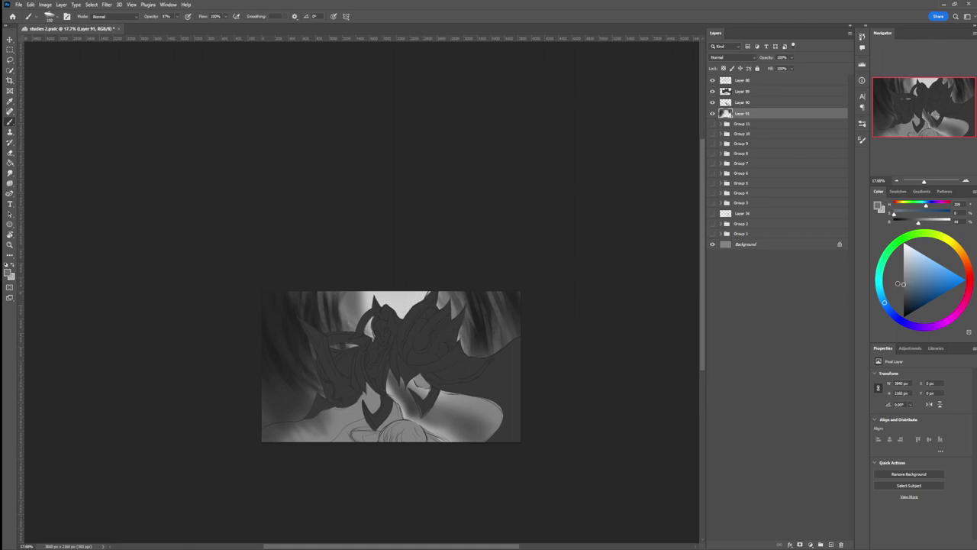
- Darken the lower background around the orb with a large soft brush in grey at 37% brightness
click(903, 289)
key(])
key(])
key(])
key(])
key(])
key(])
key(])
key(])
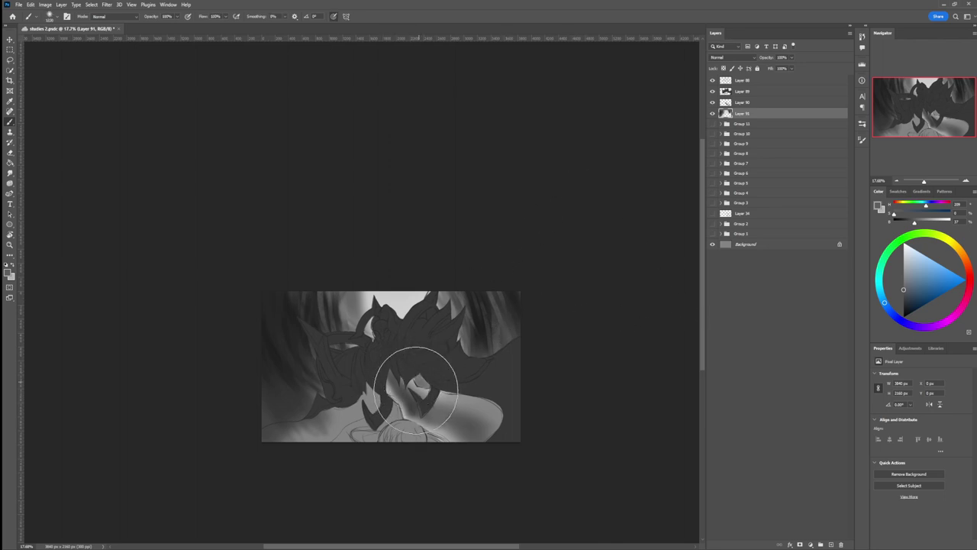
mouse_move(416, 389)
mouse_down()
mouse_move(432, 415)
mouse_move(425, 451)
mouse_move(416, 430)
mouse_up()
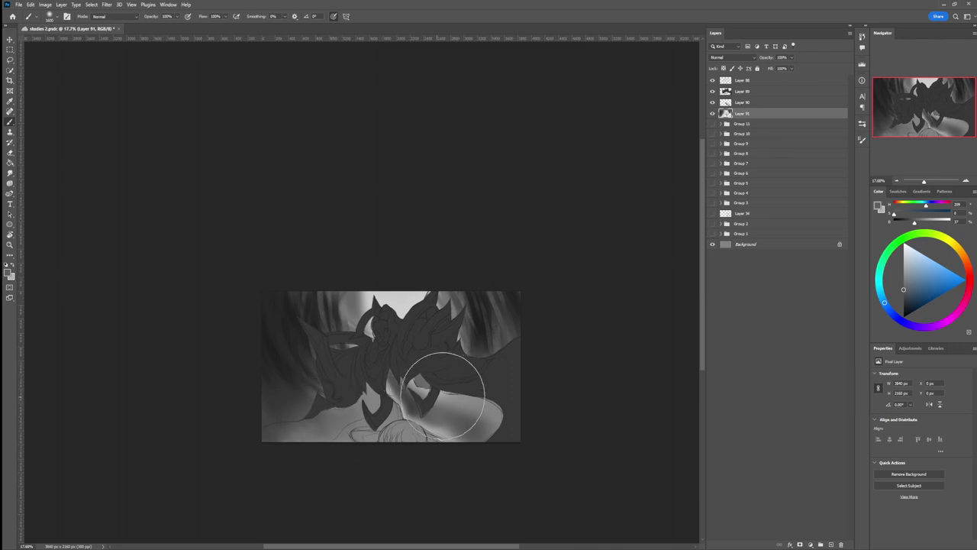
- Add a new layer above all the others and load the figure's dark silhouette as a selection for painting
key(l)
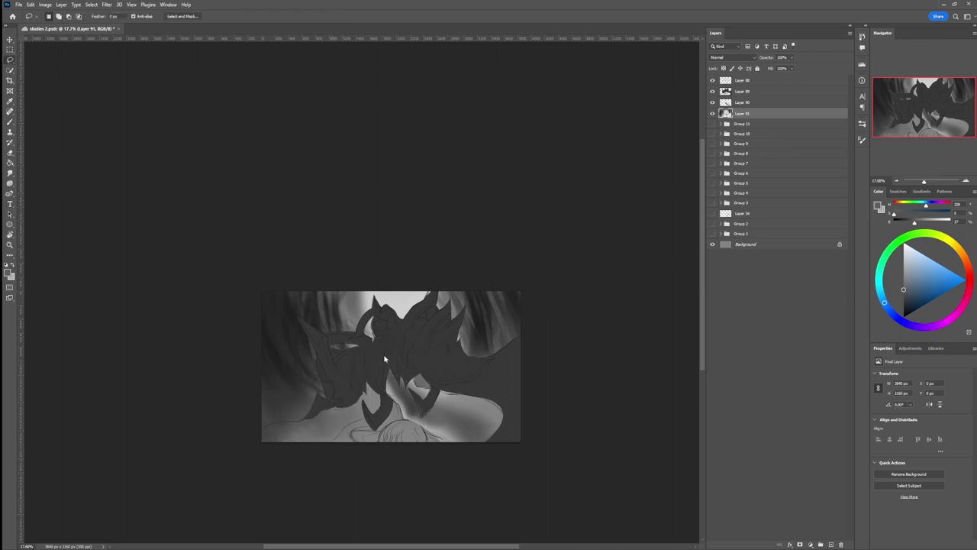
key(z)
alt+click(457, 345)
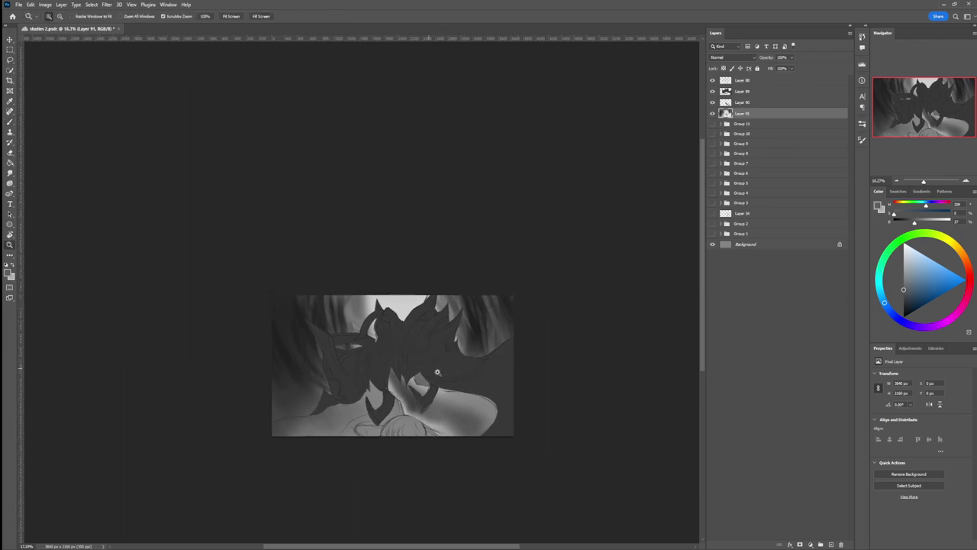
drag(443, 367, 462, 367)
click(745, 95)
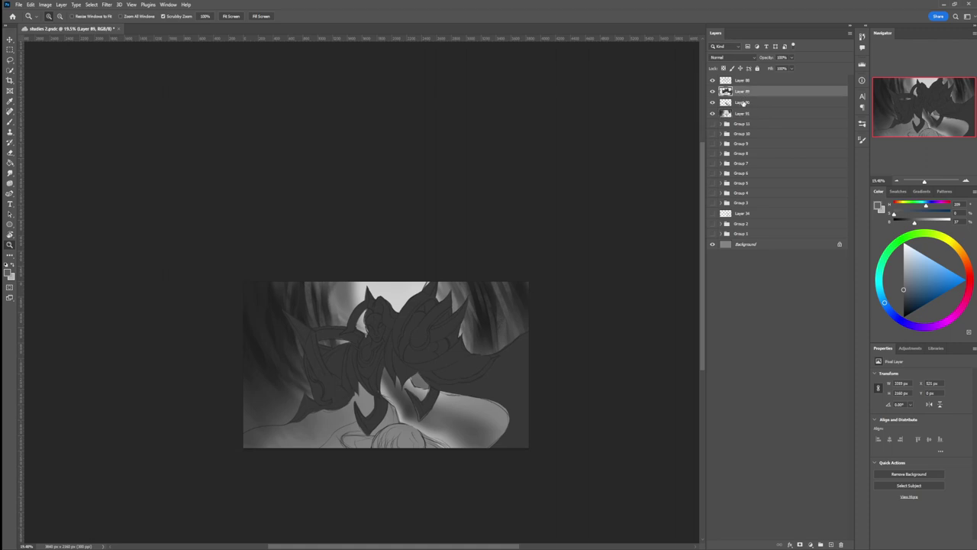
click(742, 83)
key(ctrl+alt+shift+n)
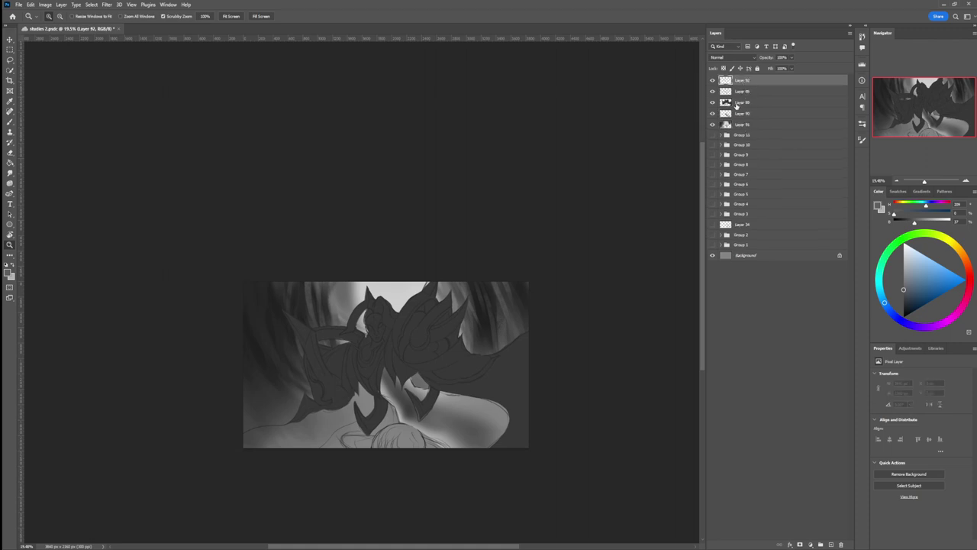
ctrl+click(725, 103)
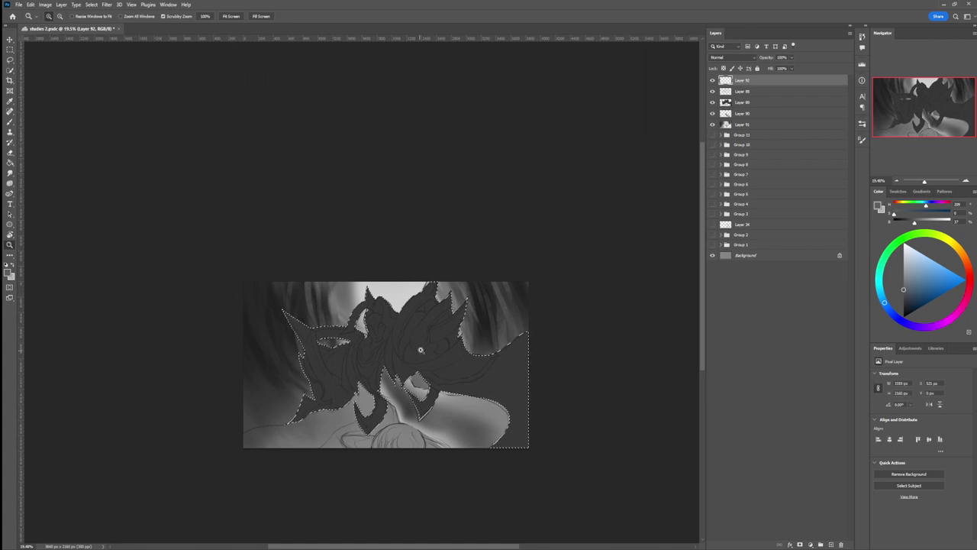
key(b)
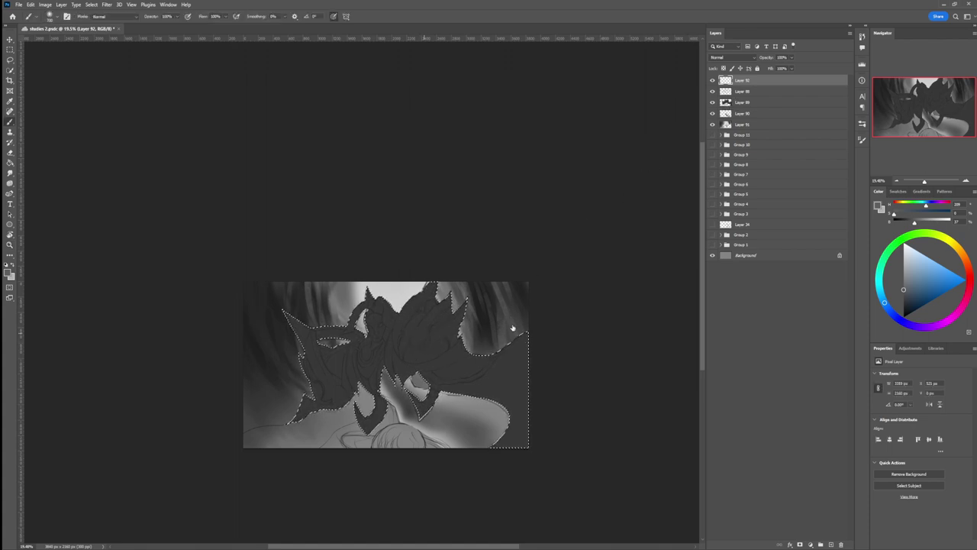
- Raise the round brush's hardness to maximum and shrink it to a small size for painting inside the figure's selection
key(shift+])
key(shift+])
key(shift+])
key(shift+])
key([)
key([)
key([)
key([)
key([)
key([)
key([)
key([)
- Sample the silhouette's dark grey and darken it to 13% brightness for shading the figure's armour
alt+click(508, 373)
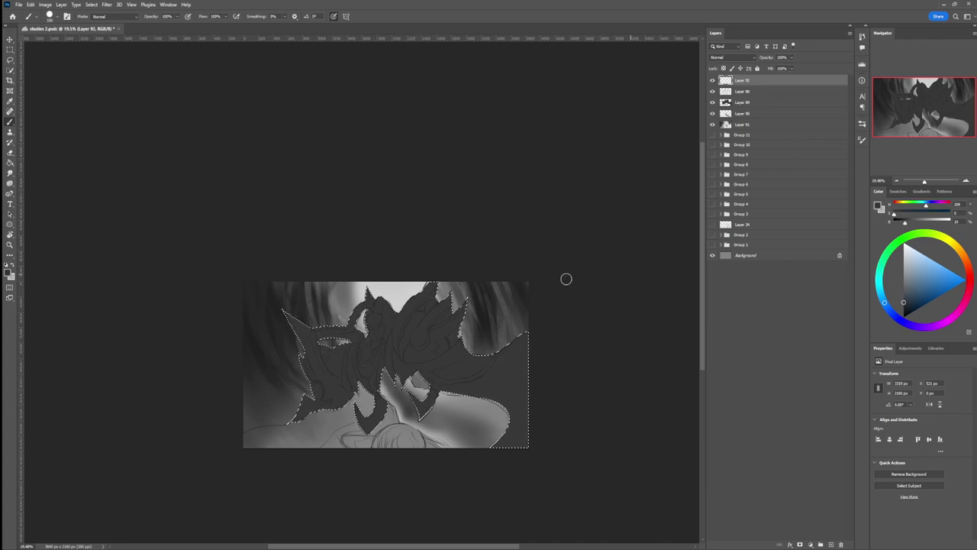
drag(901, 312, 903, 308)
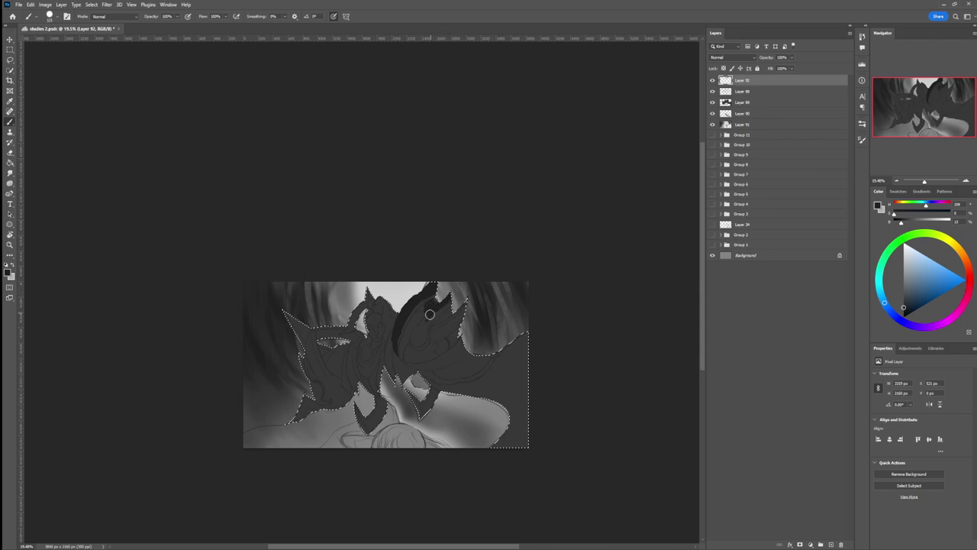
- Paint dark curved petal-like spikes around the creature's round right-hand form within the silhouette selection, and save the document
mouse_move(419, 328)
mouse_down()
mouse_move(459, 294)
mouse_move(416, 340)
mouse_move(472, 306)
mouse_move(430, 340)
mouse_move(449, 333)
mouse_move(469, 300)
mouse_move(432, 338)
mouse_move(458, 319)
mouse_move(432, 333)
mouse_up()
key(ctrl+s)
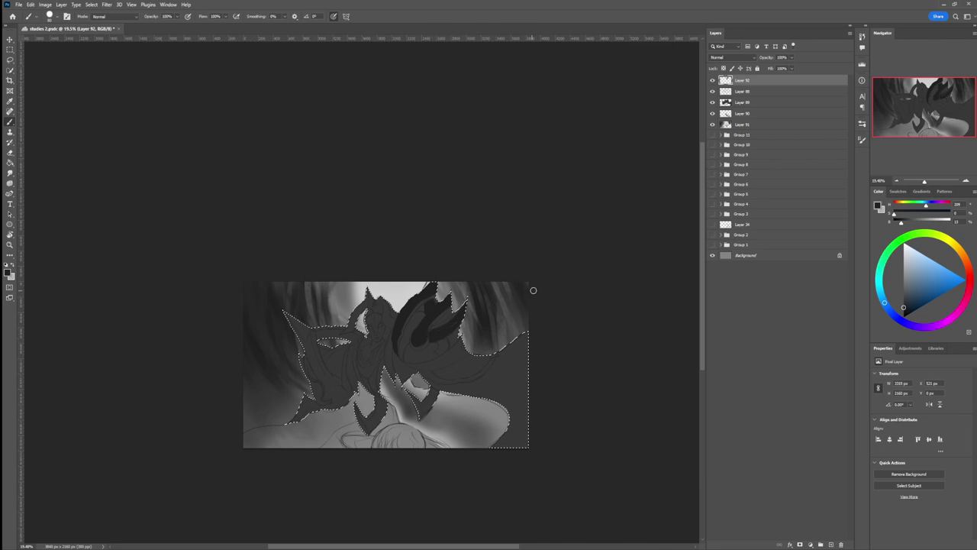
mouse_move(461, 344)
mouse_down()
mouse_move(462, 333)
mouse_move(450, 355)
mouse_move(467, 333)
mouse_move(457, 344)
mouse_up()
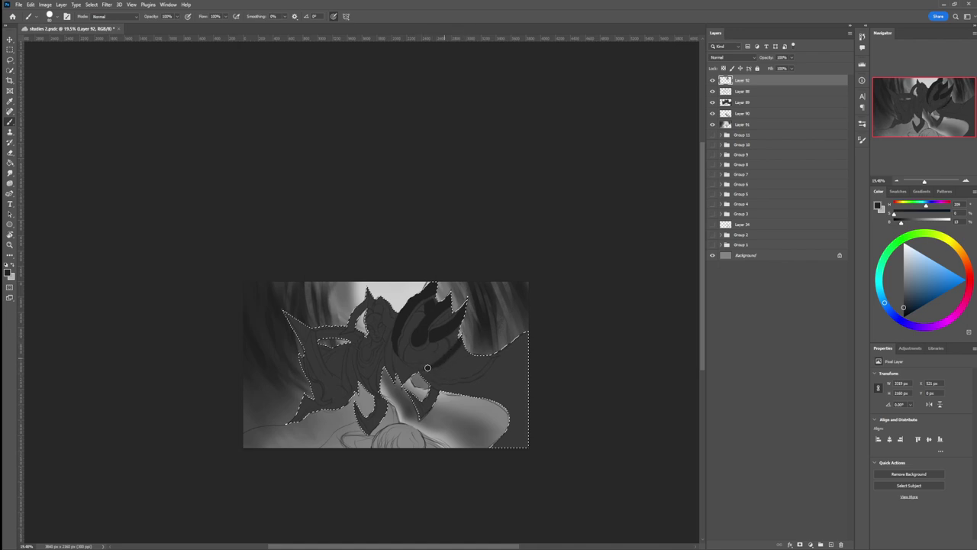
mouse_move(411, 367)
mouse_down()
mouse_move(420, 370)
mouse_move(412, 368)
mouse_up()
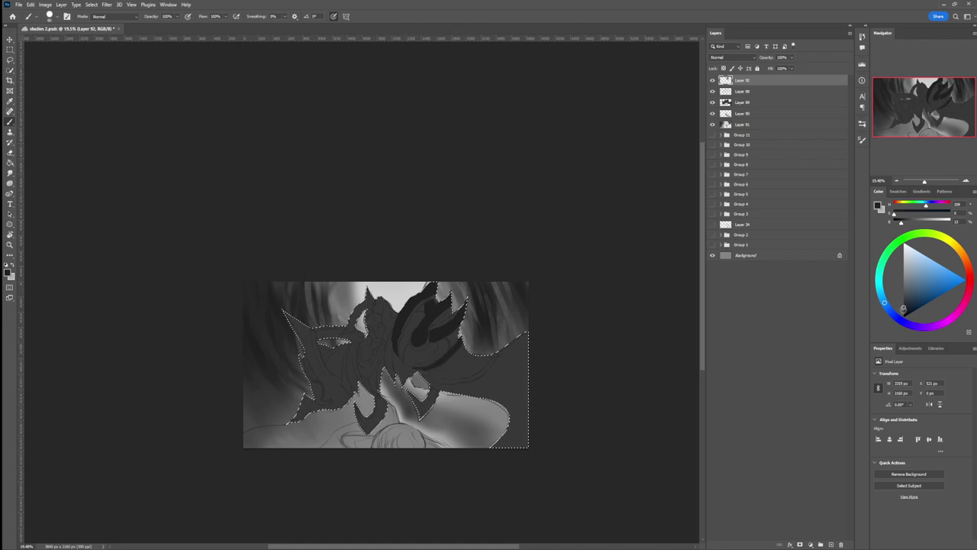
- Darken the paint to 9% brightness and shade the inner shapes and lower rim of the spiked round form
click(903, 308)
drag(427, 310, 428, 308)
mouse_move(424, 312)
mouse_down()
mouse_move(400, 358)
mouse_move(400, 342)
mouse_move(416, 363)
mouse_up()
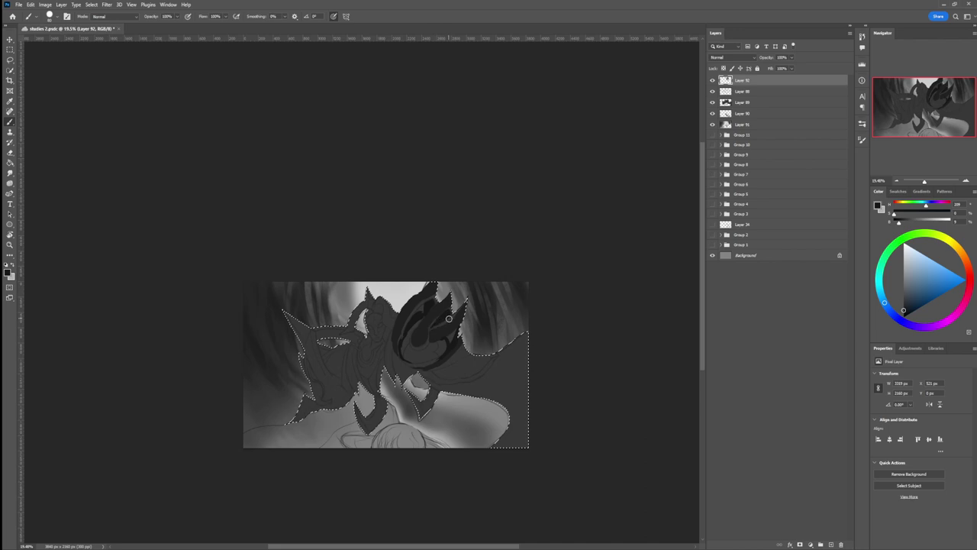
- Sample the dark grey from the spikes and refine the right-hand spikes and outer edge of the round form
click(903, 301)
alt+click(455, 313)
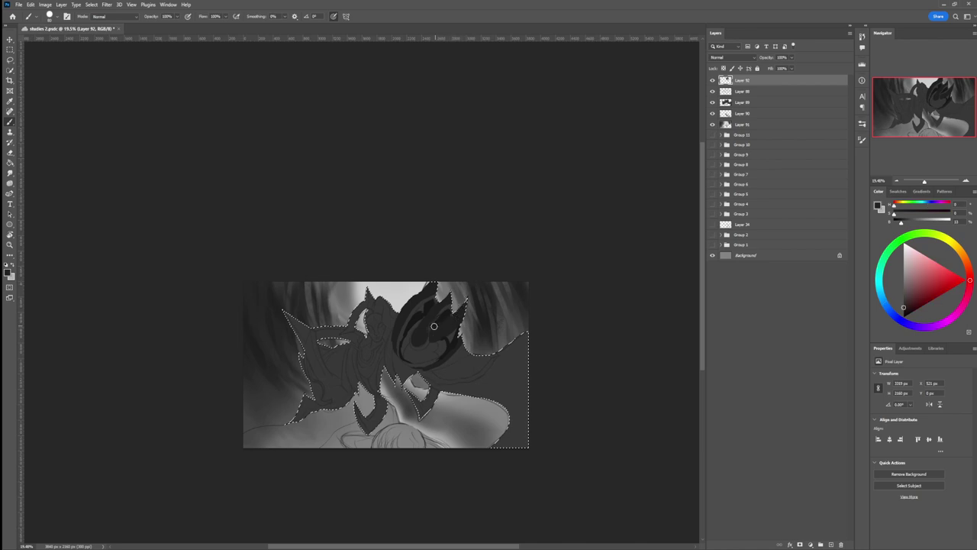
drag(448, 306, 446, 315)
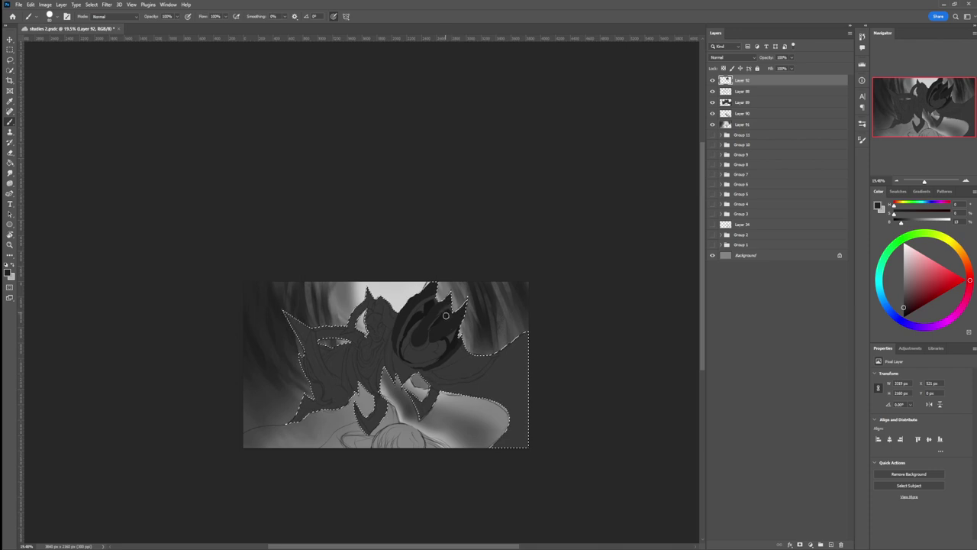
drag(459, 352, 456, 350)
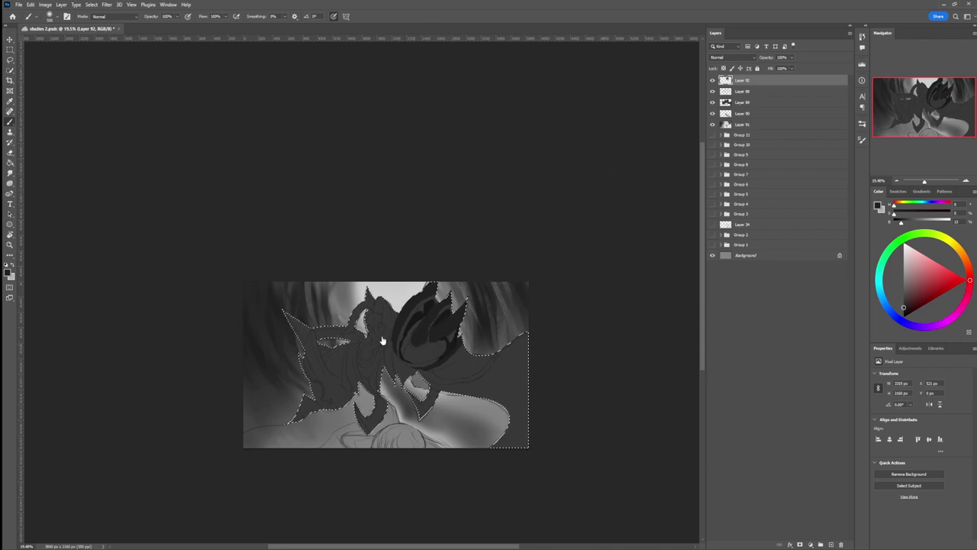
- Drop the silhouette selection and lasso the lower hollow inside the spiked round form
key(l)
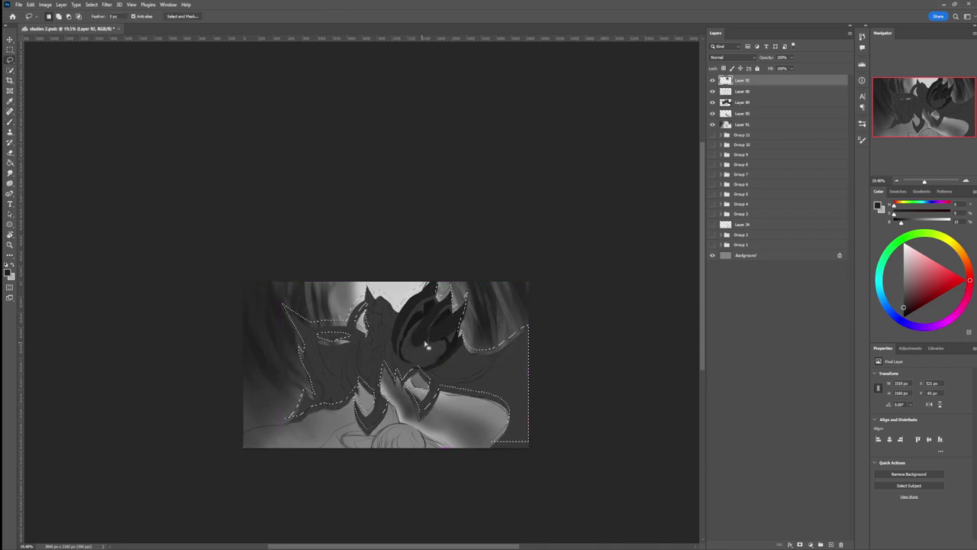
click(492, 269)
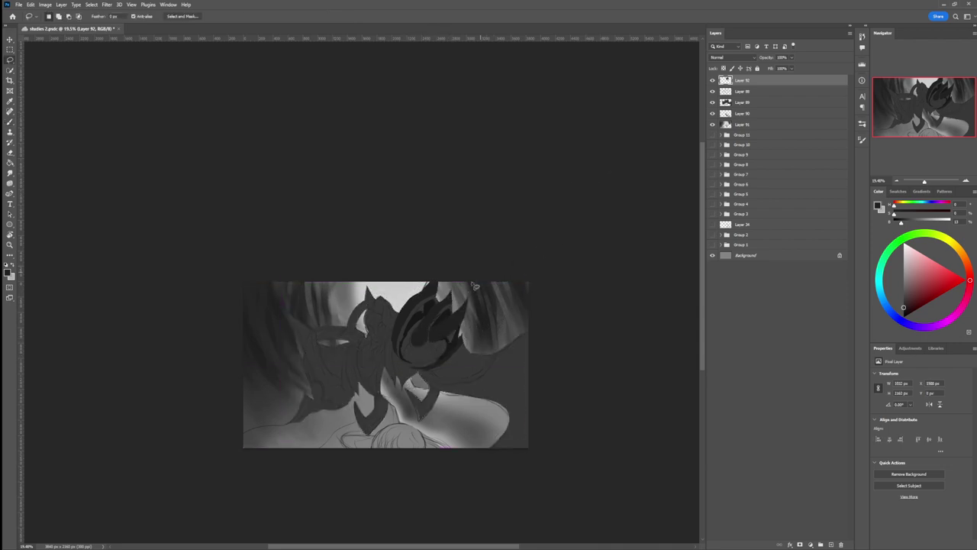
drag(405, 363, 409, 345)
mouse_move(408, 361)
mouse_down()
mouse_move(407, 375)
mouse_move(408, 350)
mouse_move(422, 341)
mouse_move(417, 366)
mouse_move(410, 341)
mouse_move(436, 338)
mouse_up()
- Shade the lassoed hollow with light grey and 25% brightness grey using an enlarged brush, and deselect it
key(b)
click(904, 269)
key(bracketright)
key(bracketright)
key(bracketright)
key(bracketright)
key(bracketright)
key(bracketright)
click(903, 299)
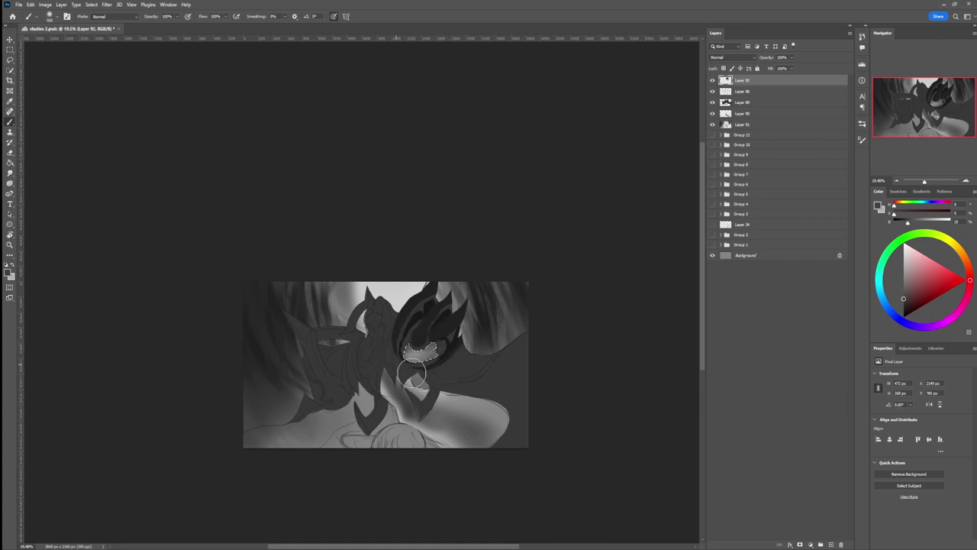
key(l)
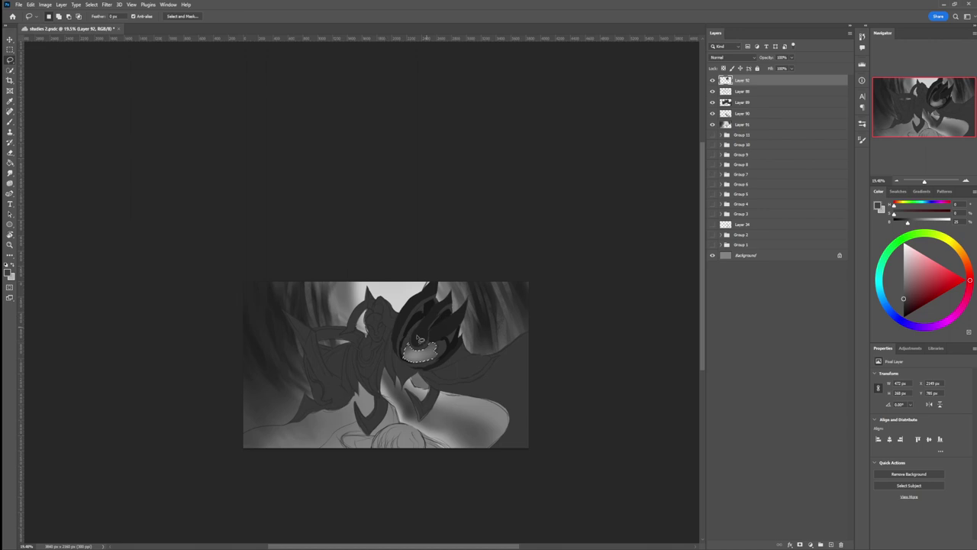
key(ctrl+d)
- Lasso a crescent around the tip of the central dark petal, shade it light grey with a resized brush, and deselect
key(b)
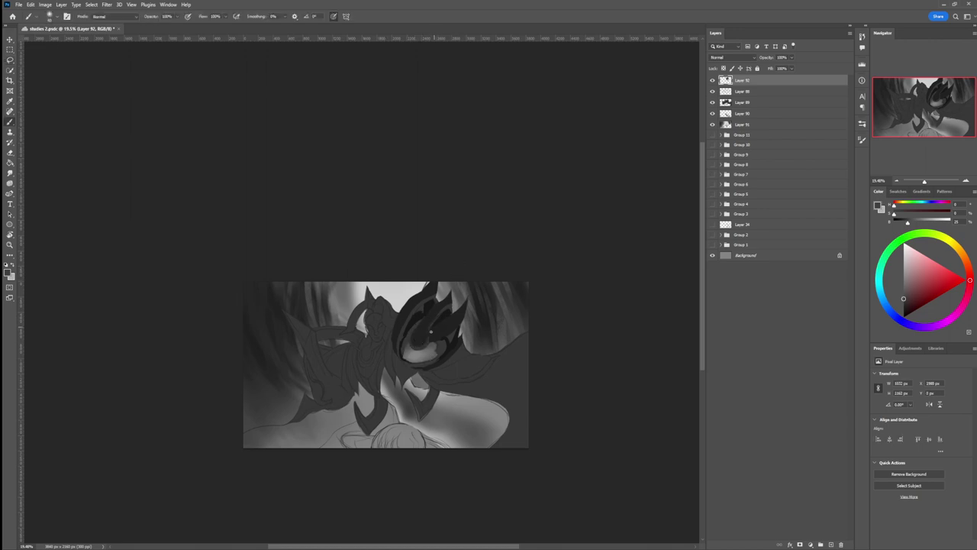
key(l)
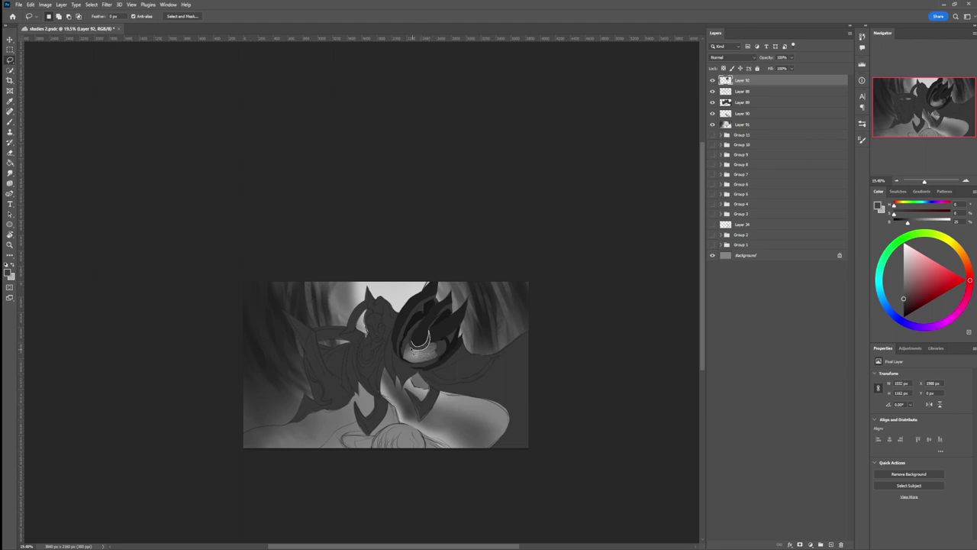
mouse_move(413, 344)
mouse_down()
mouse_move(424, 336)
mouse_move(411, 345)
mouse_up()
key(b)
click(902, 271)
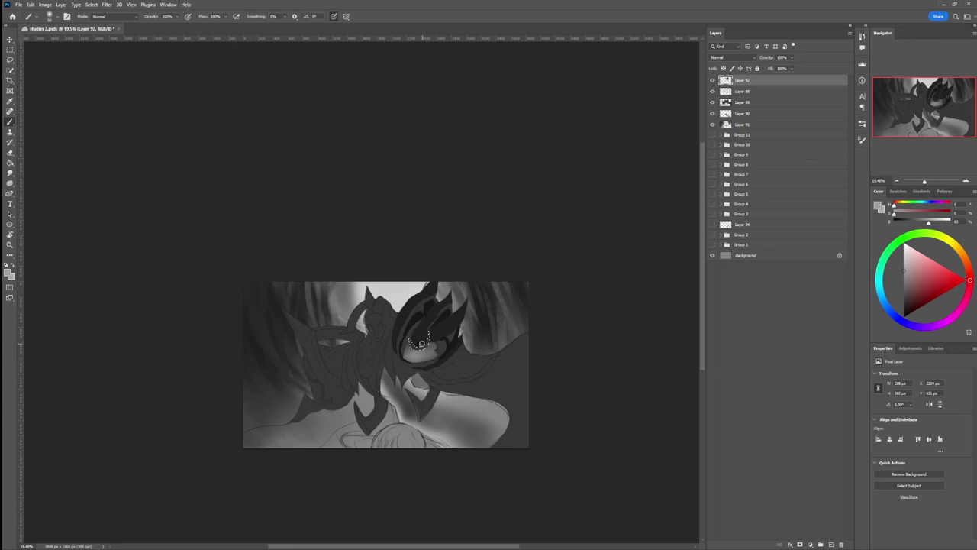
key(bracketright)
key(bracketright)
key(bracketright)
key(bracketleft)
key(bracketleft)
key(bracketleft)
key(bracketleft)
key(bracketleft)
key(bracketleft)
key(bracketleft)
key(bracketleft)
key(l)
key(ctrl+d)
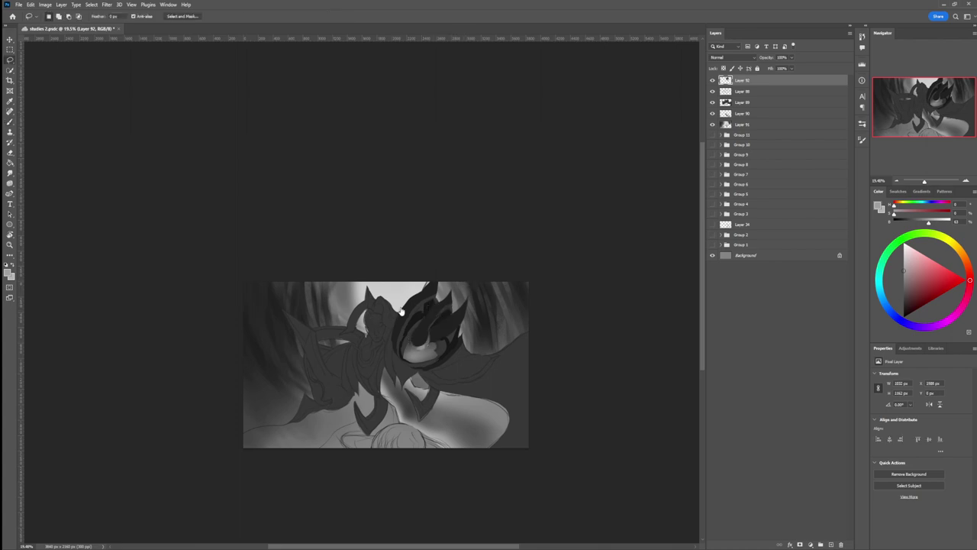
- Lasso the thin strip between the upper dark petals and brush a light grey highlight into it
mouse_move(439, 324)
mouse_down()
mouse_move(457, 316)
mouse_move(450, 304)
mouse_move(436, 330)
mouse_up()
key(b)
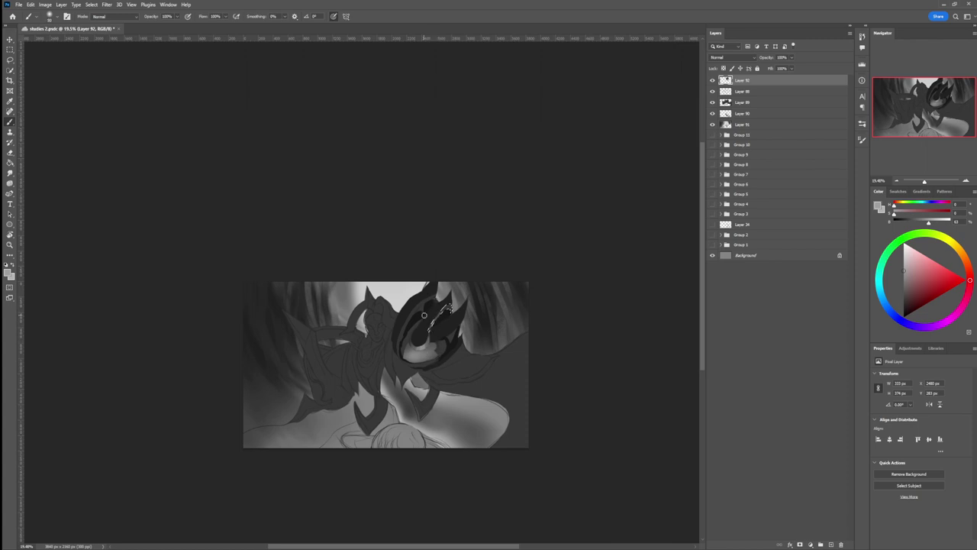
key(l)
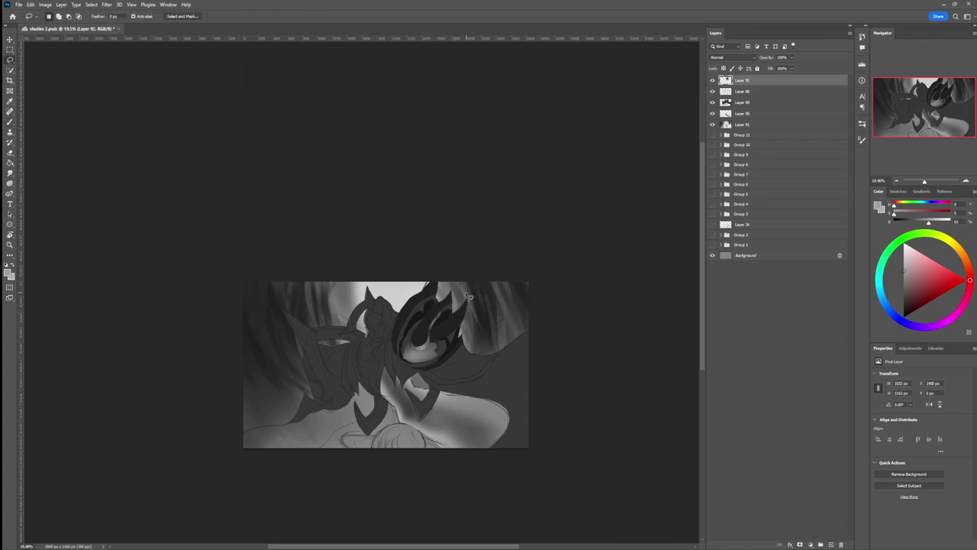
key(b)
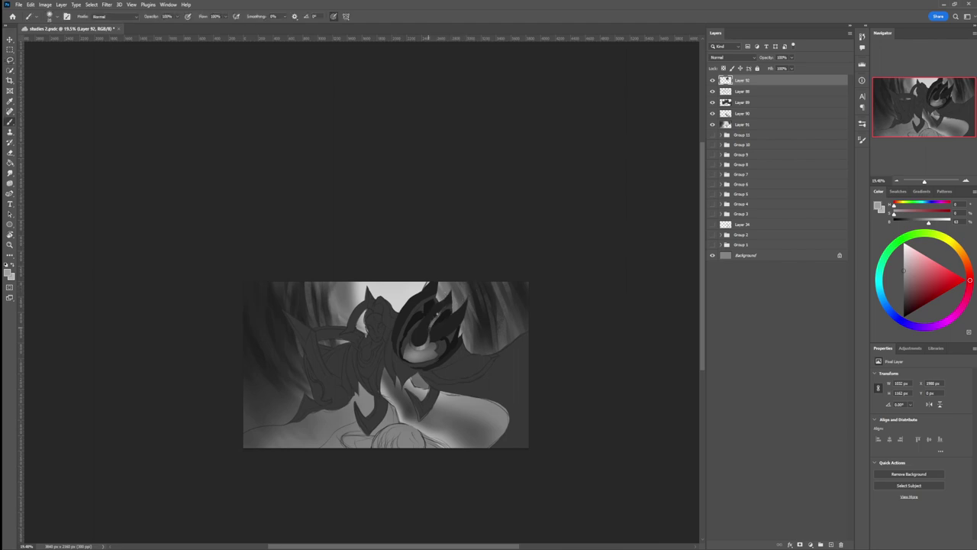
click(906, 261)
- Reload the creature silhouette as a selection and paint sampled dark grey along the left limb
alt+click(404, 318)
ctrl+click(726, 102)
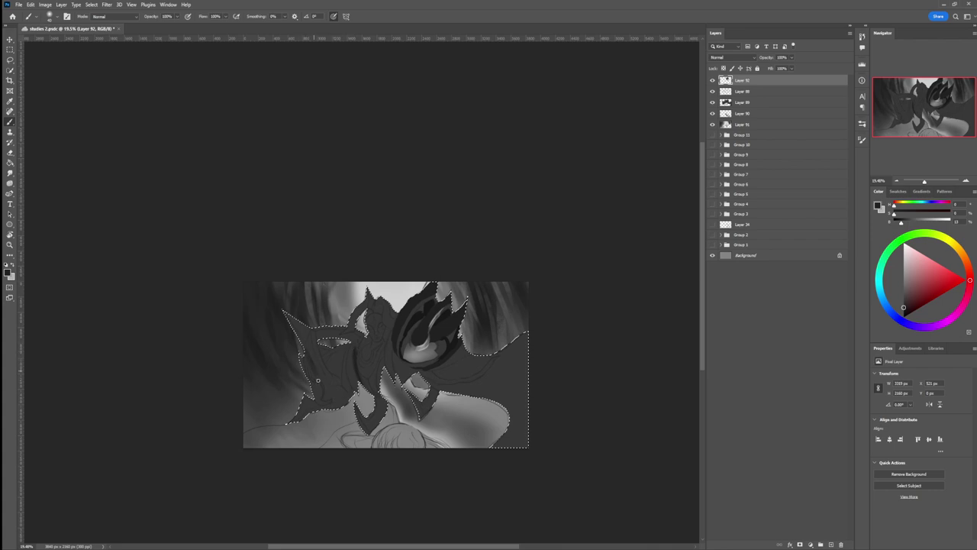
drag(306, 341, 311, 355)
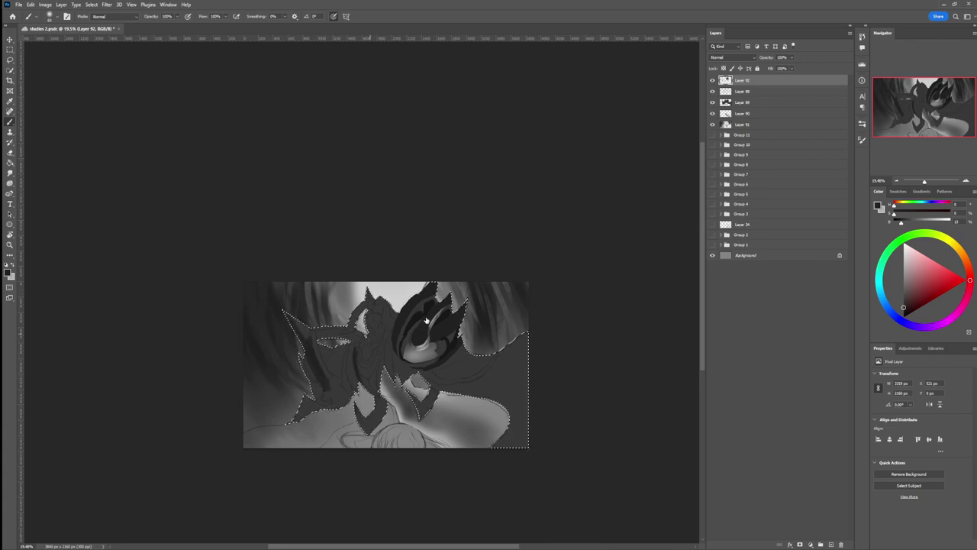
- Paint the horizontal arm above the small gap dark and deepen the left-side shadows with 9% brightness near-black
key(shift+1)
drag(371, 354, 318, 376)
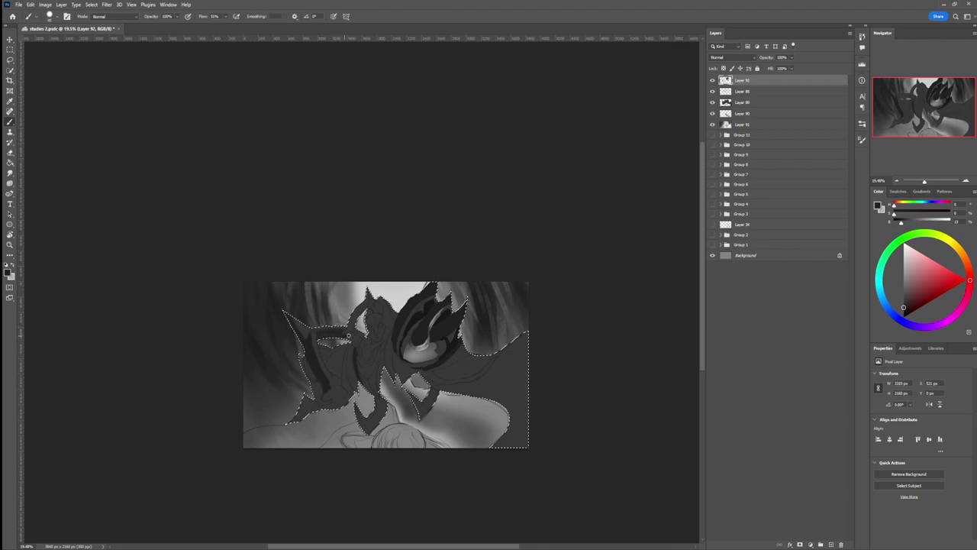
drag(348, 336, 352, 339)
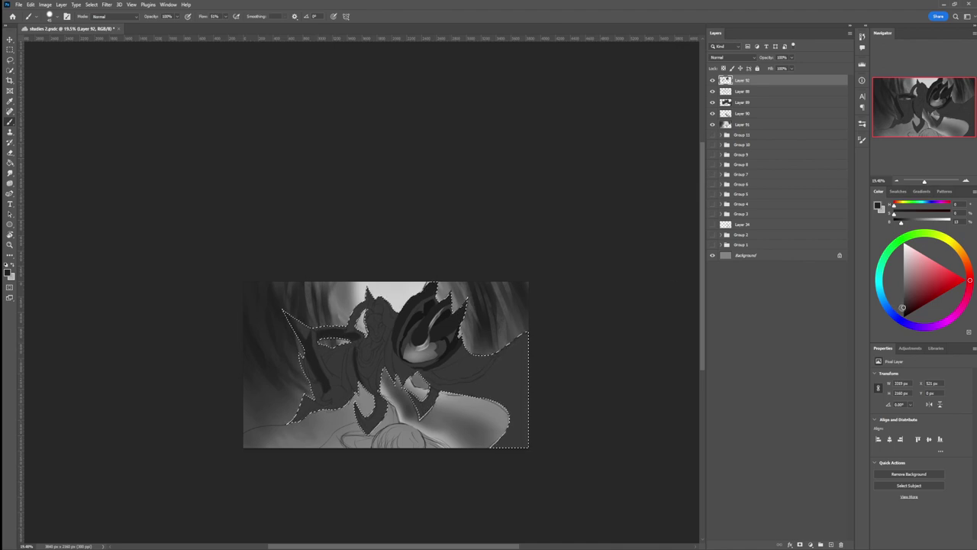
click(903, 310)
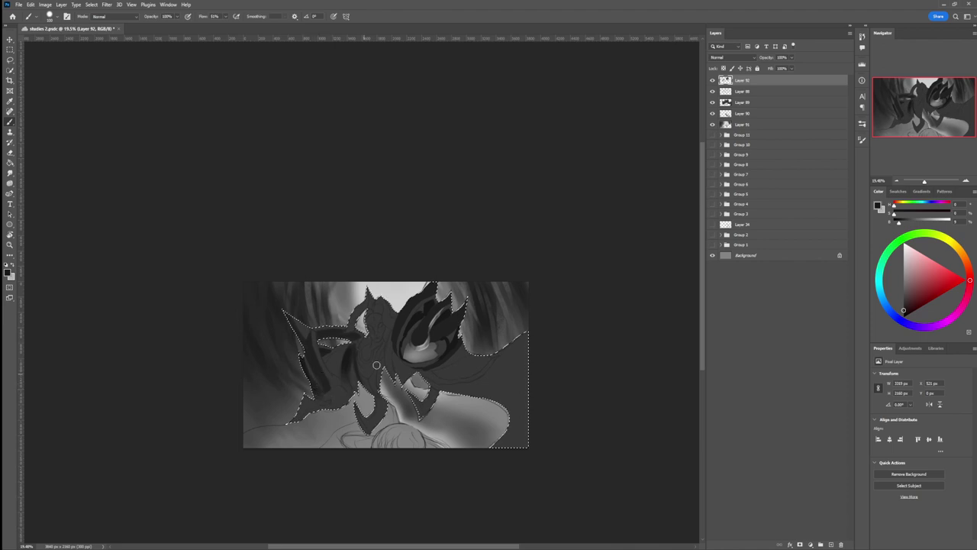
- Block in a mid-grey oval at the base of the left limb and trim its edges with the surrounding dark grey
alt+click(411, 351)
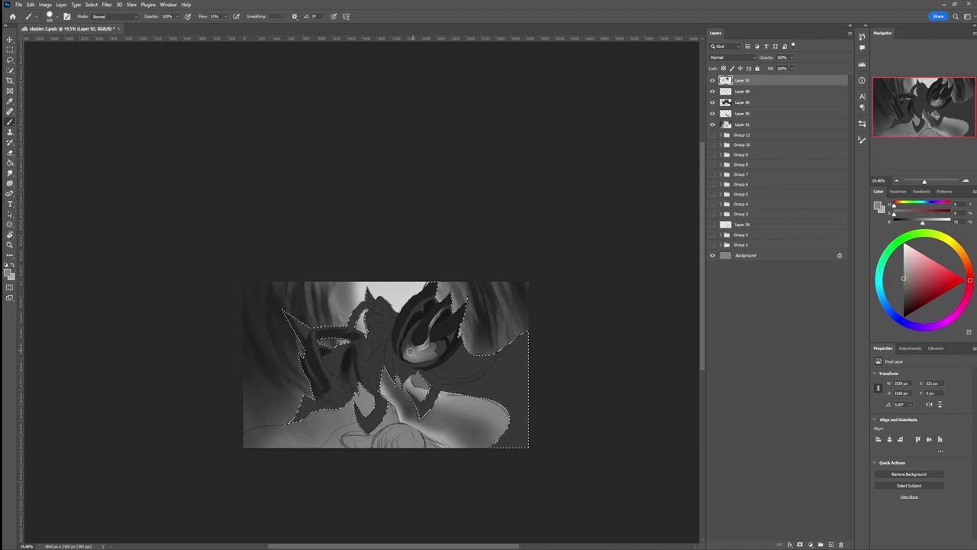
drag(331, 394, 347, 391)
alt+click(340, 379)
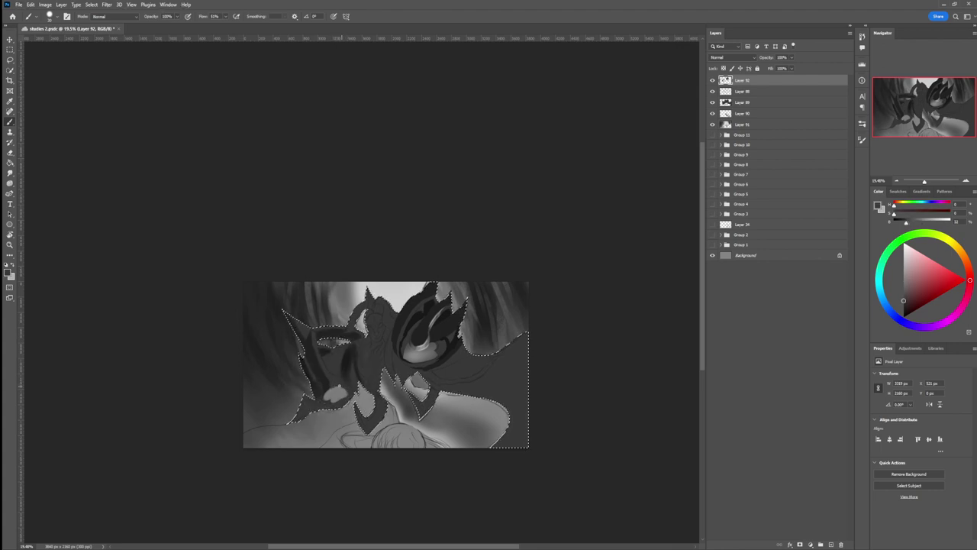
drag(345, 387, 347, 393)
alt+click(331, 394)
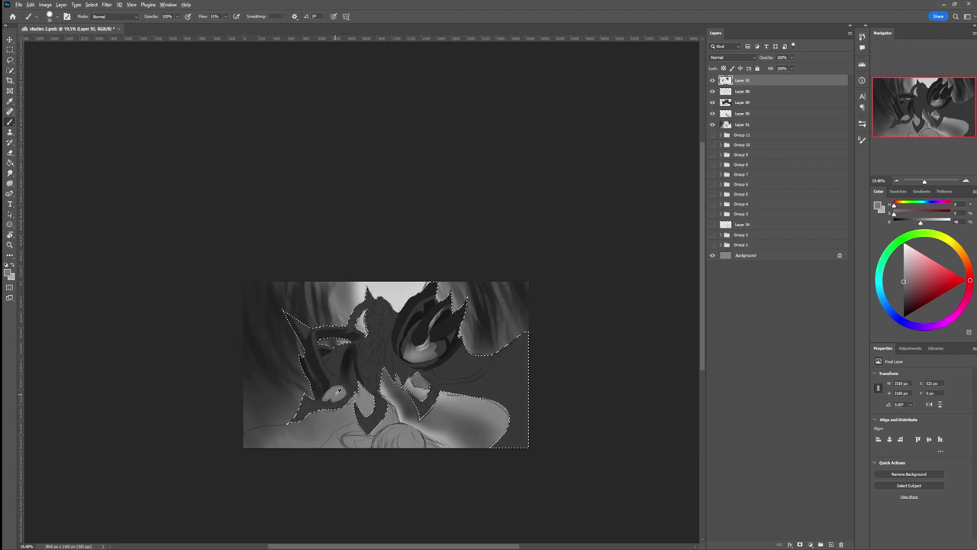
- Paint a light grey highlight stroke down the inner side of the left limb, reducing the brush size
click(904, 269)
key([)
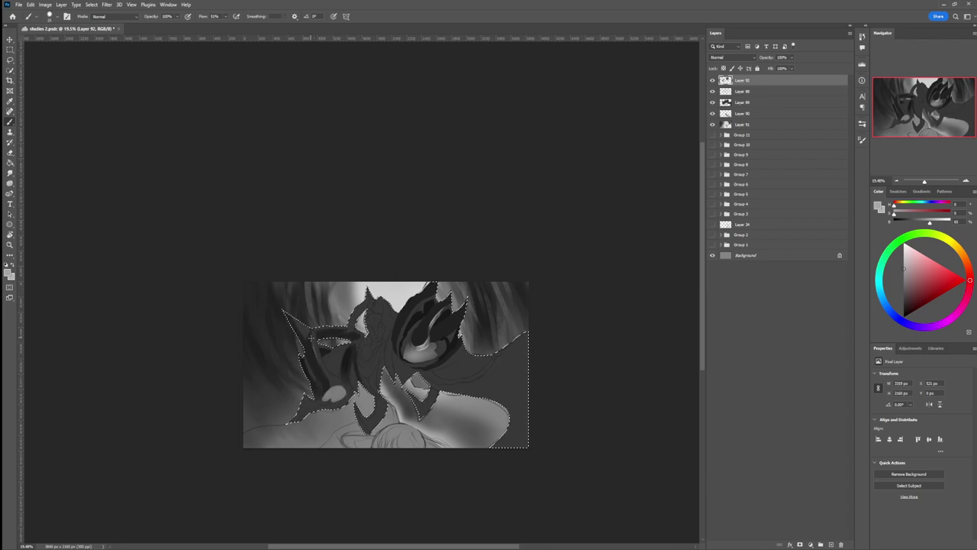
drag(317, 341, 327, 370)
click(580, 321)
key([)
key([)
key([)
key([)
key([)
key([)
key([)
key([)
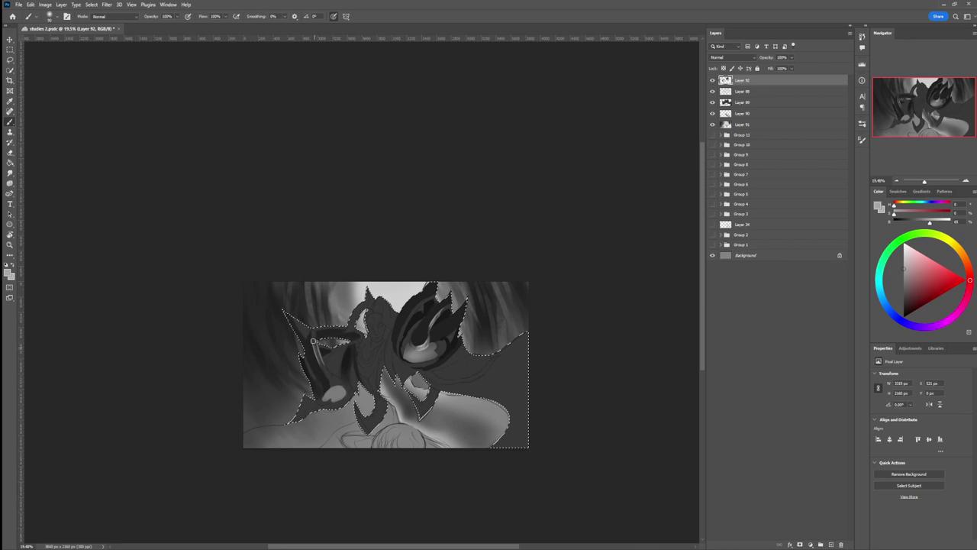
- Clear the silhouette selection and lasso a narrow curved strip along the inner side of the left limb
key(l)
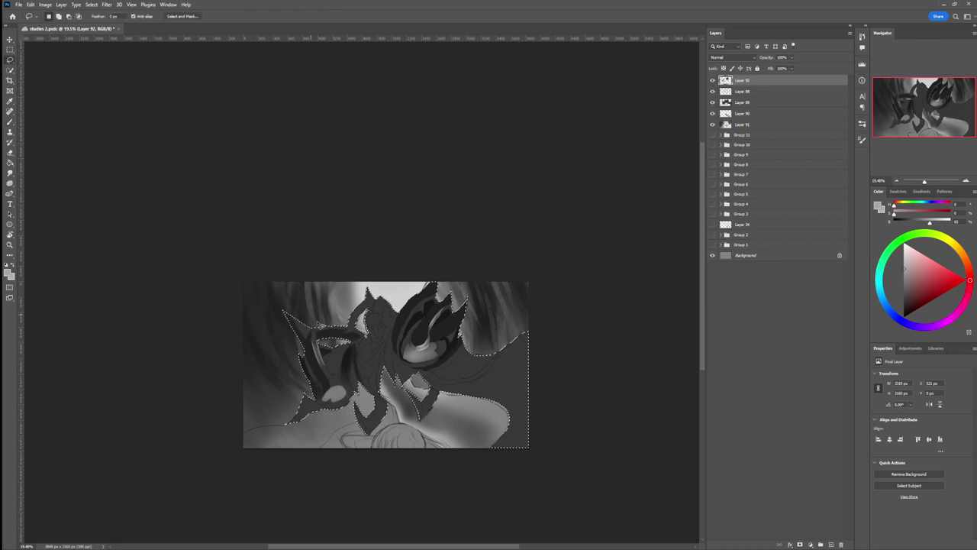
drag(312, 331, 311, 344)
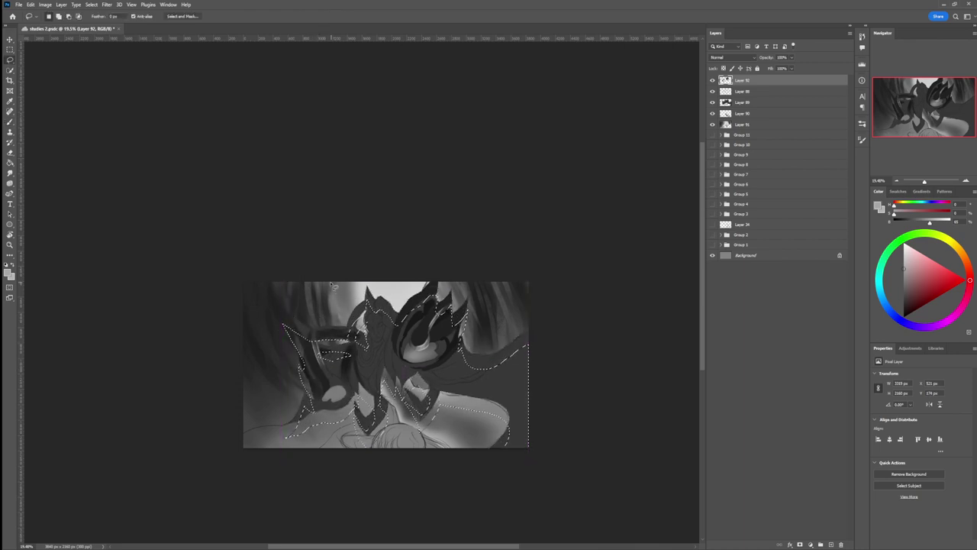
key(ctrl+d)
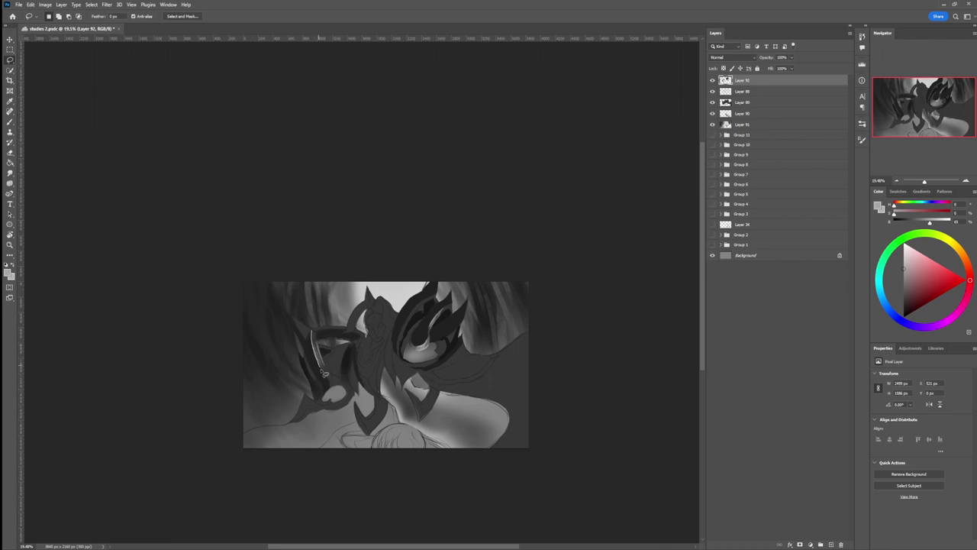
drag(329, 374, 313, 331)
- Brush light grey into the curved strip on the left limb with an enlarged brush, and deselect it
key(b)
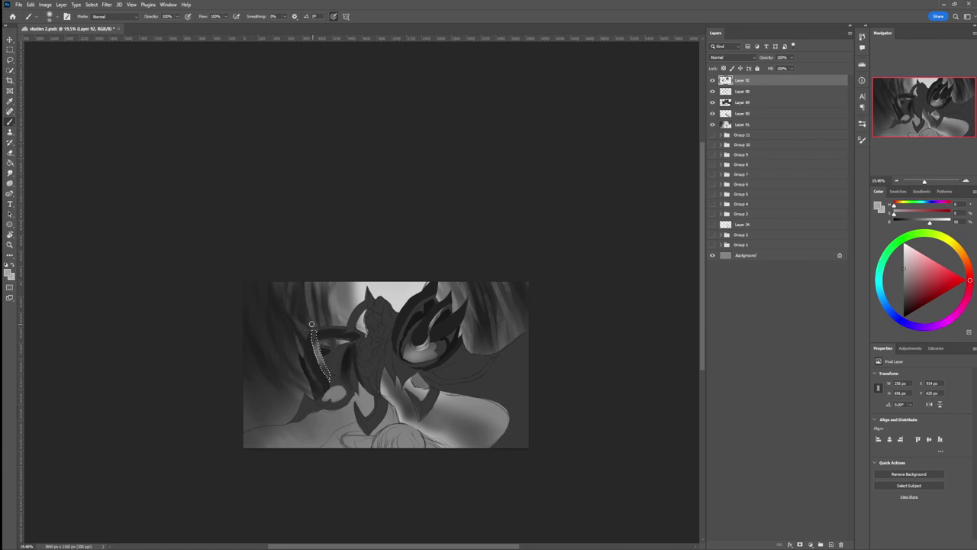
key(bracketright)
key(bracketright)
key(bracketright)
key(bracketright)
key(bracketright)
key(bracketright)
drag(298, 340, 307, 355)
key(ctrl+d)
- Lasso a thin strip along the upper edge of the horizontal arm, brush it light grey, and deselect
key(l)
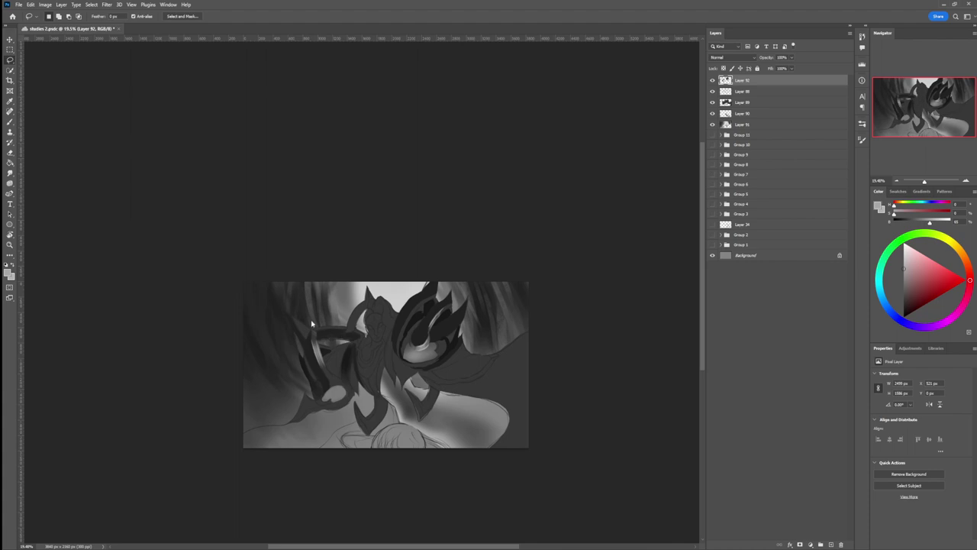
key(b)
key(l)
mouse_move(332, 329)
mouse_down()
mouse_move(353, 329)
mouse_move(319, 333)
mouse_move(340, 325)
mouse_up()
key(b)
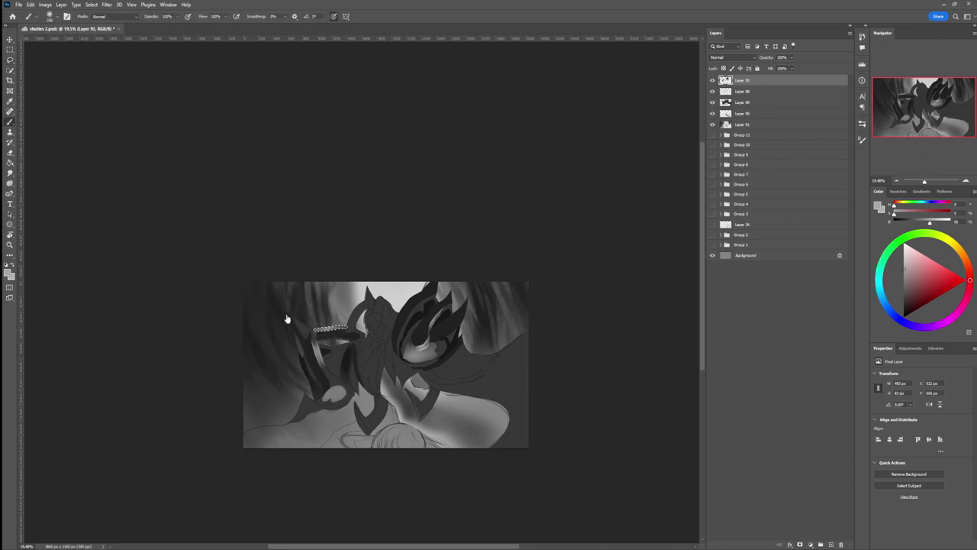
key(ctrl+d)
key(l)
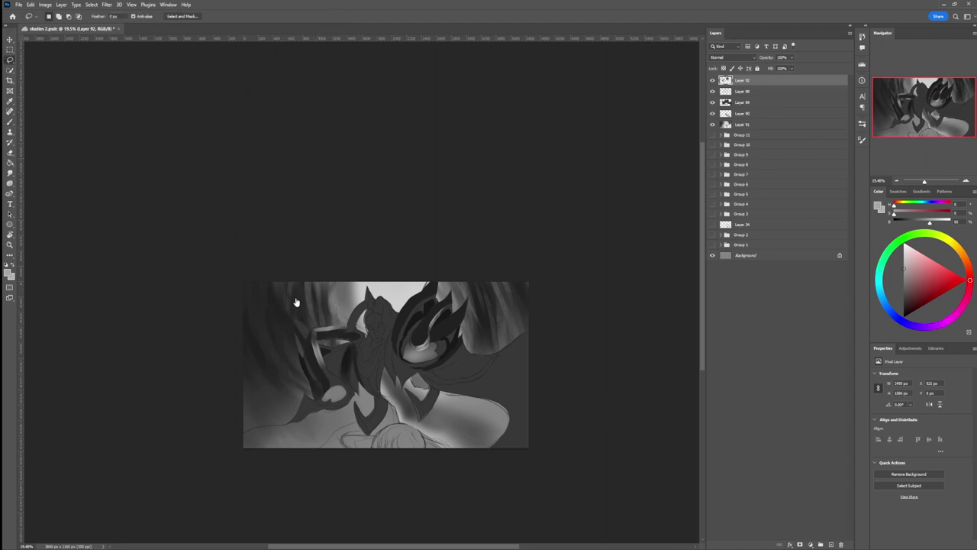
- Lasso a narrow pointed spike extending up and outward from the bent joint of the left limb
key(b)
key(l)
mouse_move(288, 312)
mouse_down()
mouse_move(312, 330)
mouse_move(308, 341)
mouse_up()
- Brush light grey into the pointed spike selection, adjusting the brush size, and deselect it
key(b)
key(bracketright)
key(bracketright)
key(bracketright)
key(bracketright)
key(bracketright)
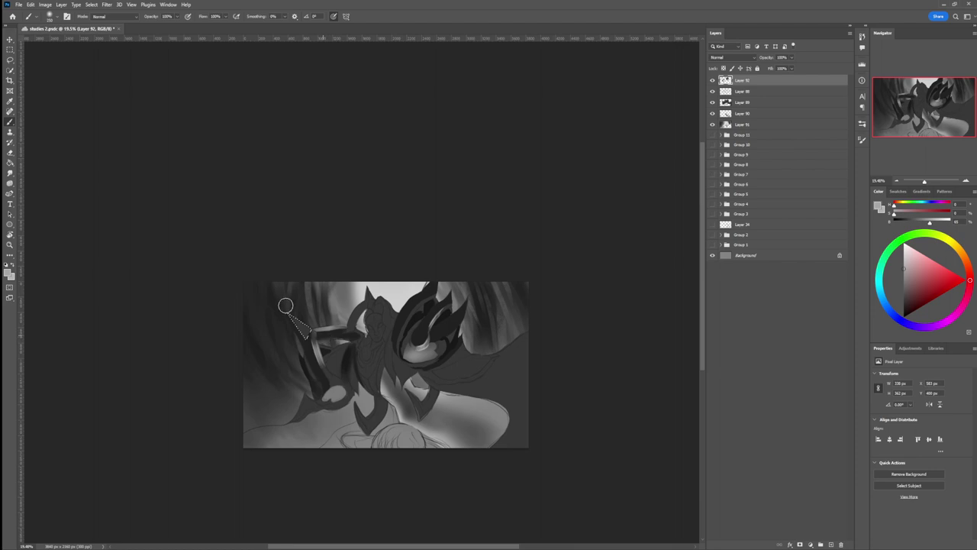
key(bracketleft)
key(bracketleft)
key(bracketleft)
key(bracketright)
key(bracketright)
key(bracketright)
key(bracketright)
key(bracketright)
drag(324, 338, 307, 311)
key(bracketleft)
key(bracketleft)
key(bracketleft)
key(bracketleft)
key(l)
key(ctrl+d)
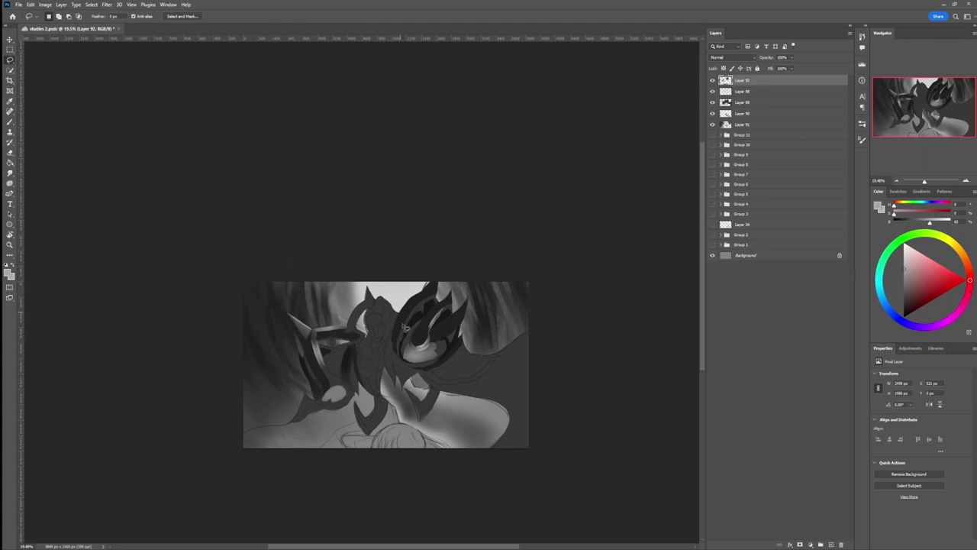
- Lasso a curved, collar-like shape on the creature's upper chest below the head
key(z)
drag(354, 375, 326, 374)
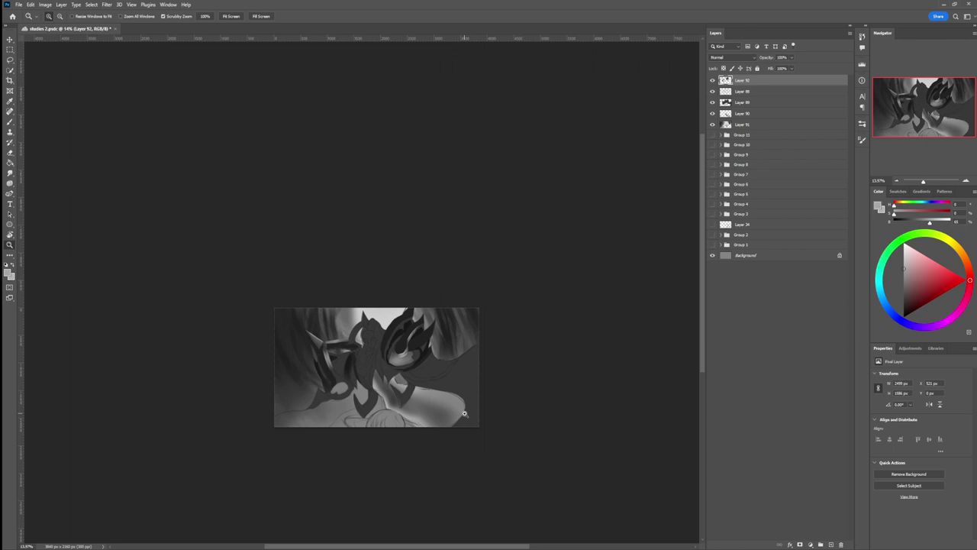
drag(371, 463, 387, 499)
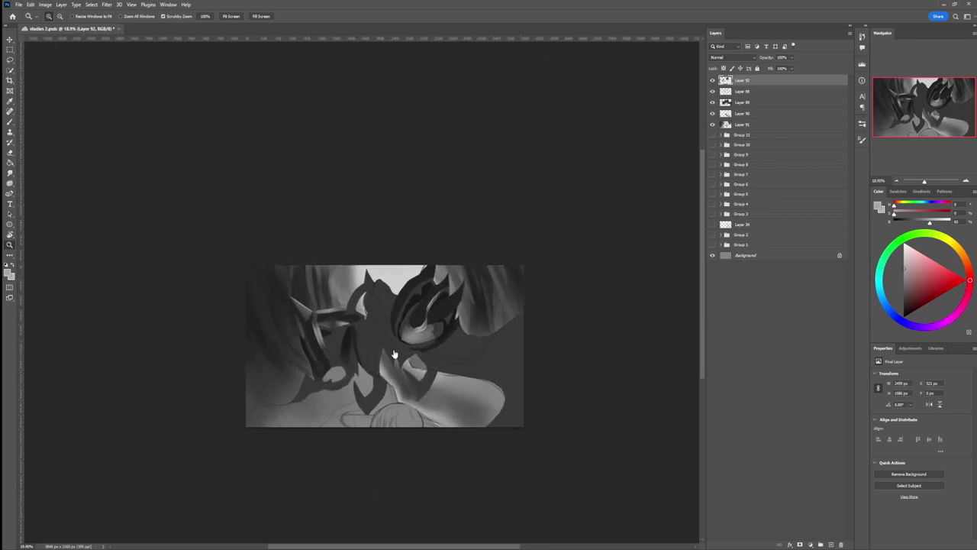
key(l)
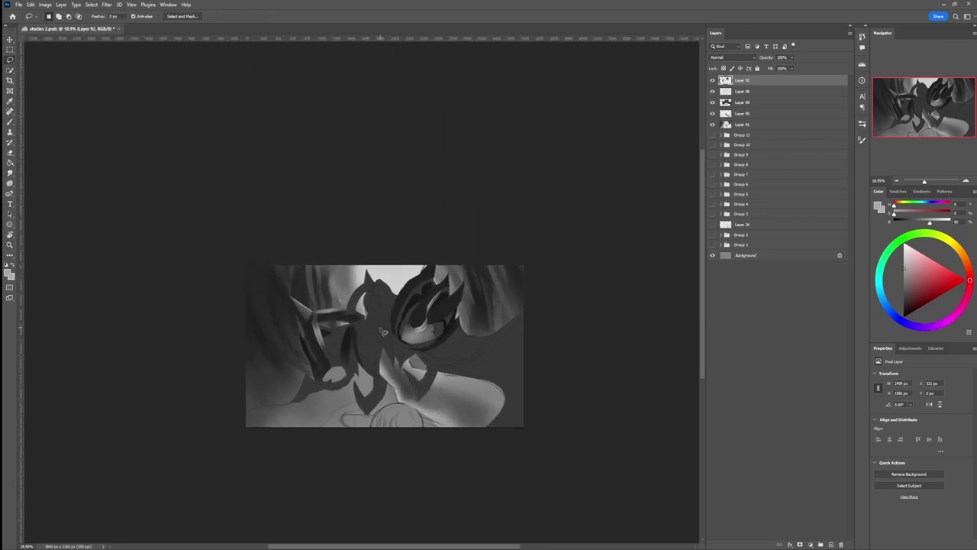
mouse_move(378, 334)
mouse_down()
mouse_move(356, 331)
mouse_move(368, 329)
mouse_move(355, 325)
mouse_move(367, 320)
mouse_move(377, 346)
mouse_up()
- Brush dark grey shading into the curved chest selection, lowering the colour's brightness
key(b)
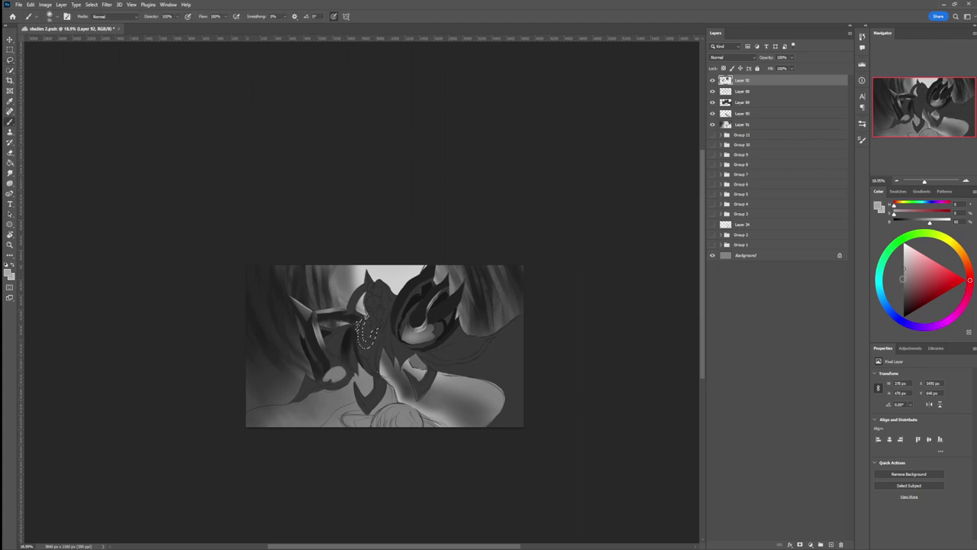
drag(903, 279, 903, 299)
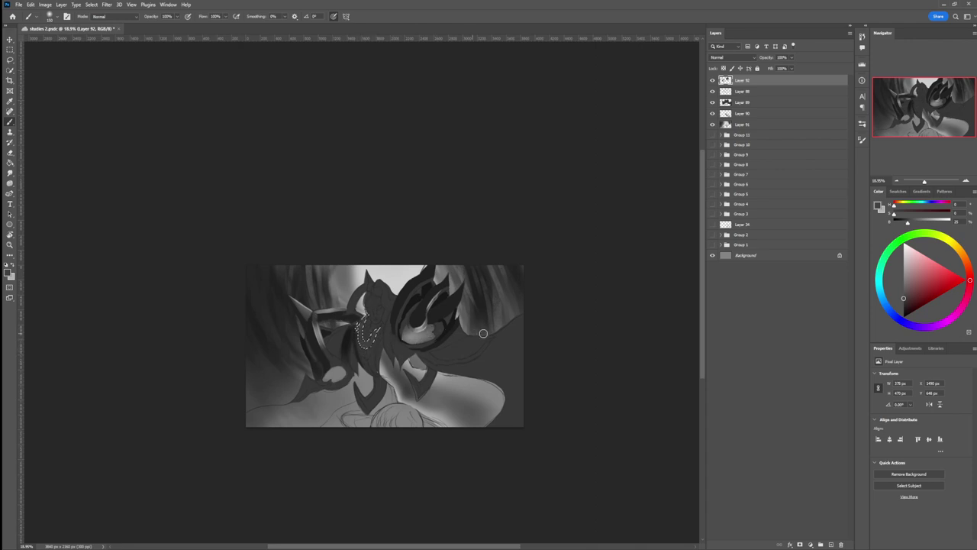
click(895, 300)
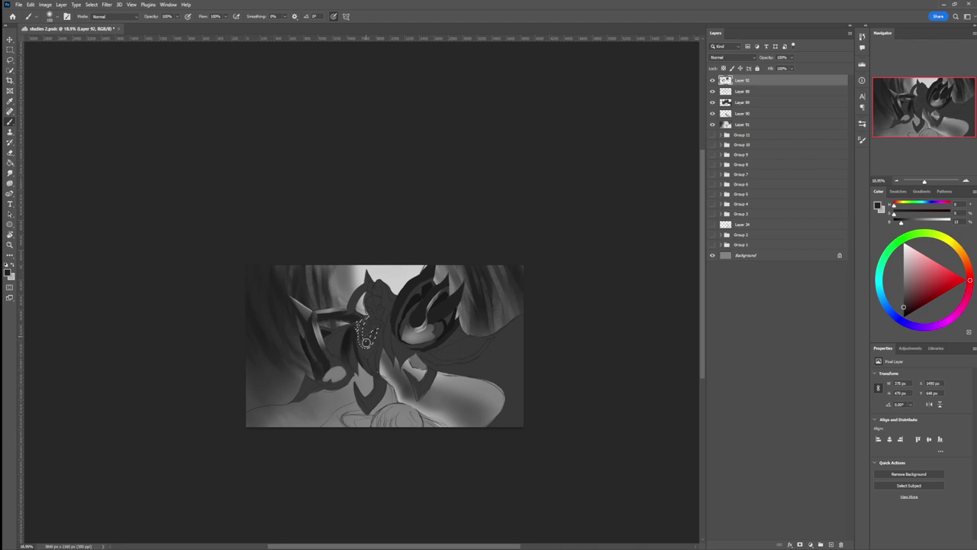
- Add mid grey highlights at 52% brightness to the chest selection with a reduced brush, and deselect it
click(904, 279)
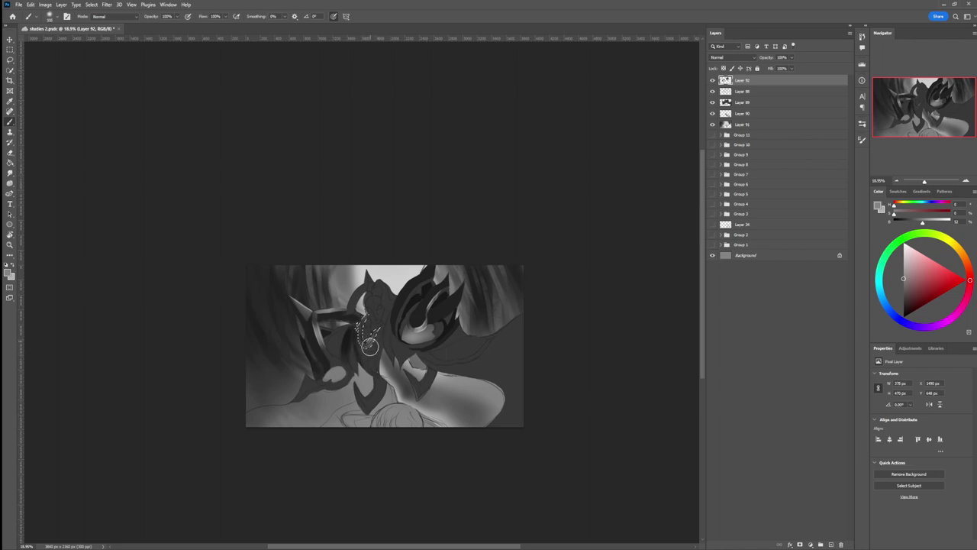
key(bracketleft)
key(bracketleft)
key(bracketleft)
key(bracketleft)
key(bracketleft)
key(bracketleft)
key(bracketleft)
key(bracketleft)
key(bracketleft)
key(bracketleft)
key(bracketright)
key(ctrl+d)
key(l)
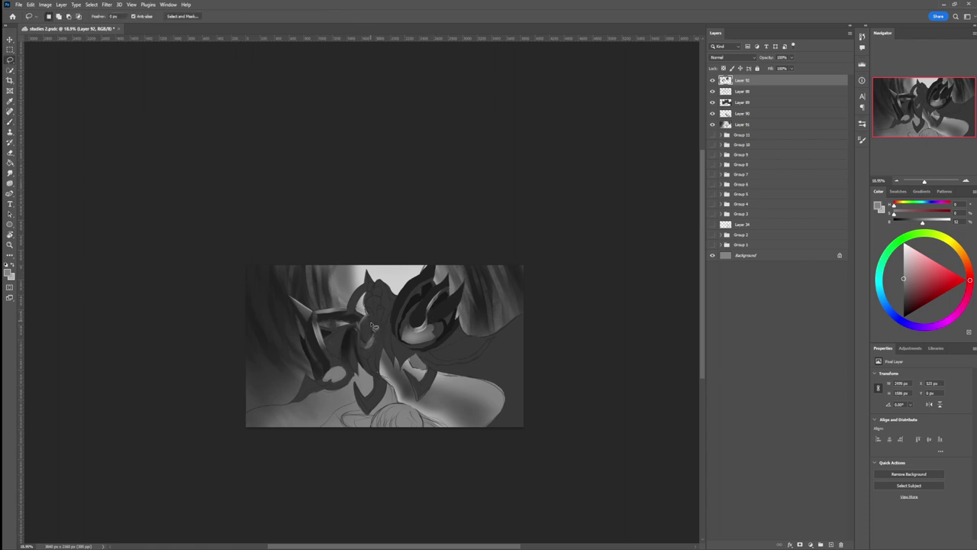
- Lasso a small angular patch across the creature's neck and brush it light grey with an enlarged brush
drag(365, 330, 372, 346)
drag(391, 327, 393, 324)
key(b)
click(905, 265)
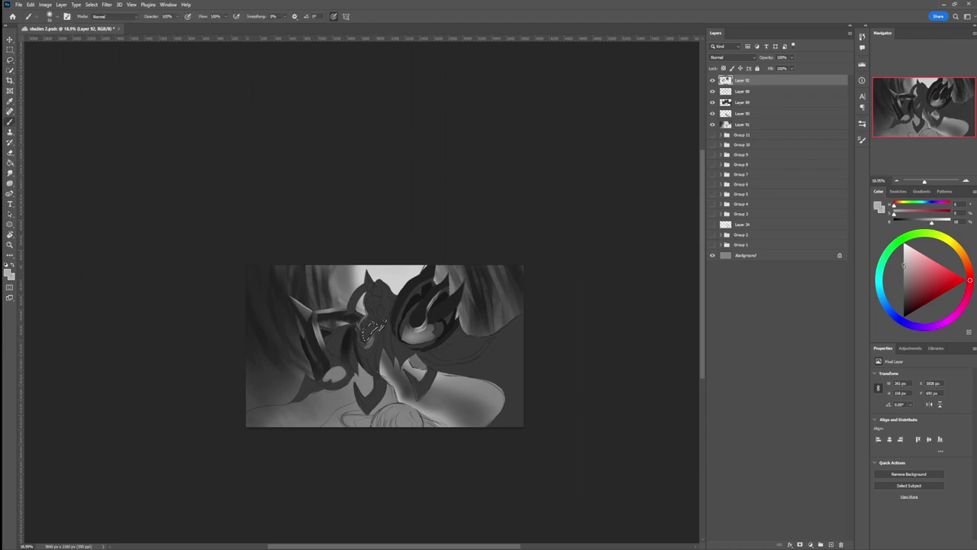
key(bracketright)
key(bracketright)
key(bracketright)
key(bracketright)
key(bracketright)
key(bracketright)
key(bracketright)
mouse_move(367, 326)
mouse_down()
mouse_move(374, 341)
mouse_move(391, 333)
mouse_up()
- Shade the neck patch with dark grey, using a smaller brush
click(904, 294)
key(bracketleft)
key(bracketleft)
key(bracketleft)
key(bracketleft)
key(bracketleft)
key(bracketleft)
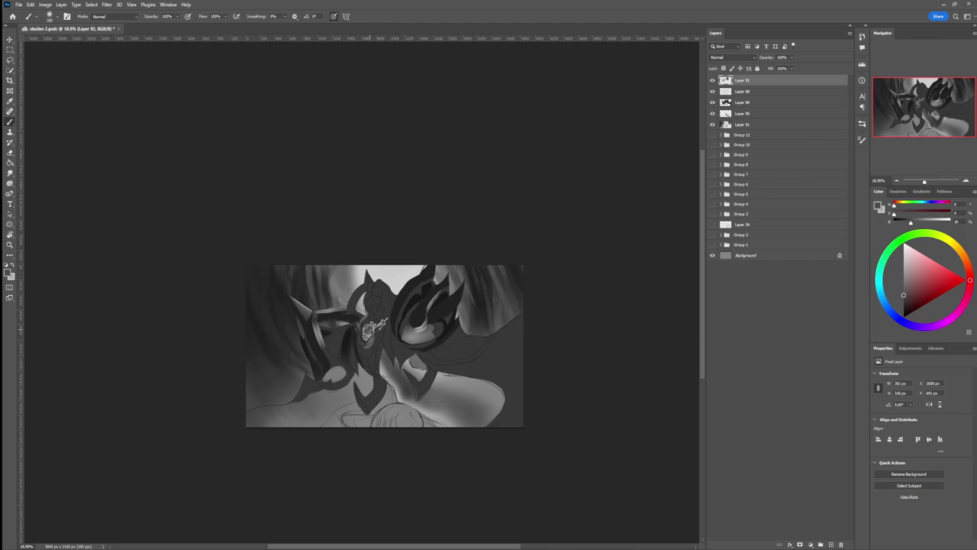
- Add fine light grey highlights at 73% brightness to the neck patch and deselect it
alt+click(363, 334)
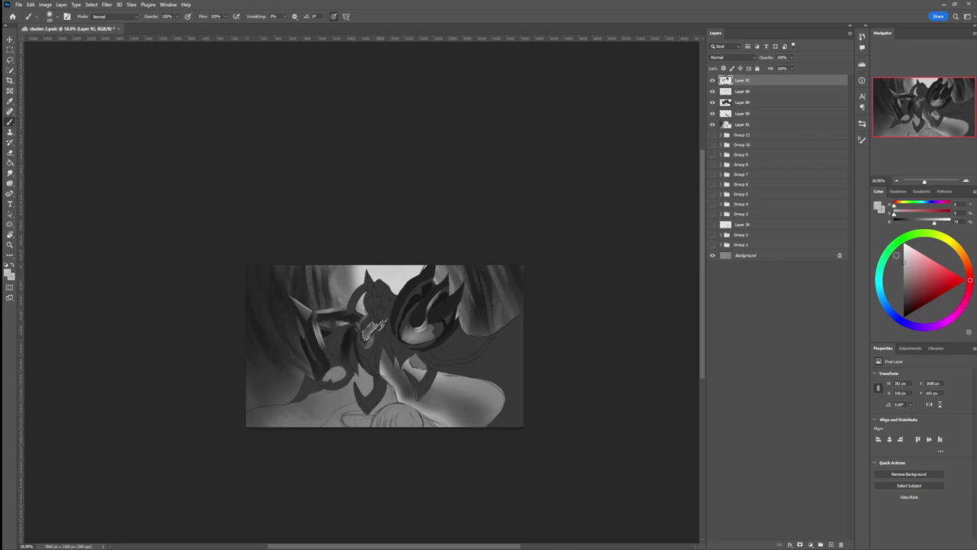
key(bracketleft)
key(bracketleft)
key(bracketleft)
key(ctrl+d)
key(l)
- Lasso a V-shaped band across the chest just below the highlighted neck patch
key(z)
drag(452, 296, 431, 302)
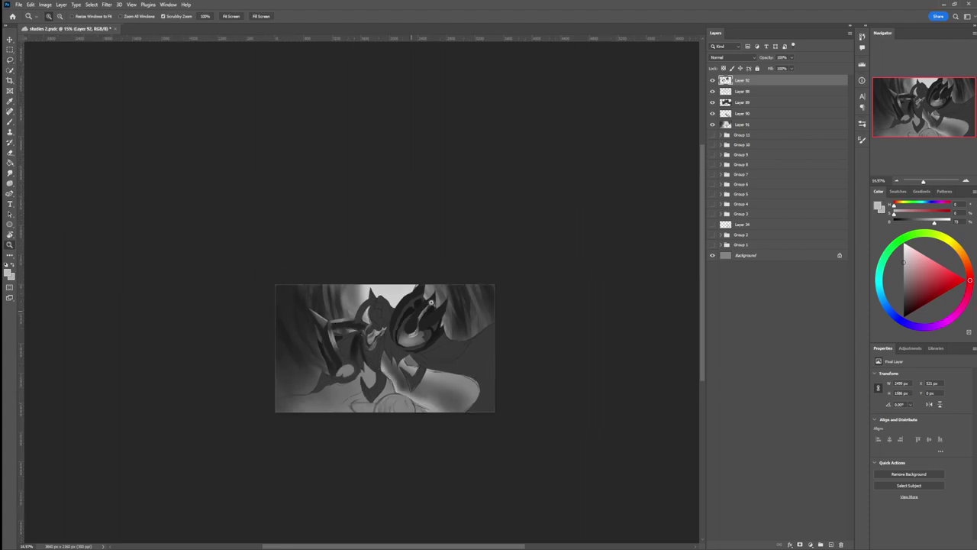
drag(380, 328, 403, 324)
drag(387, 360, 392, 359)
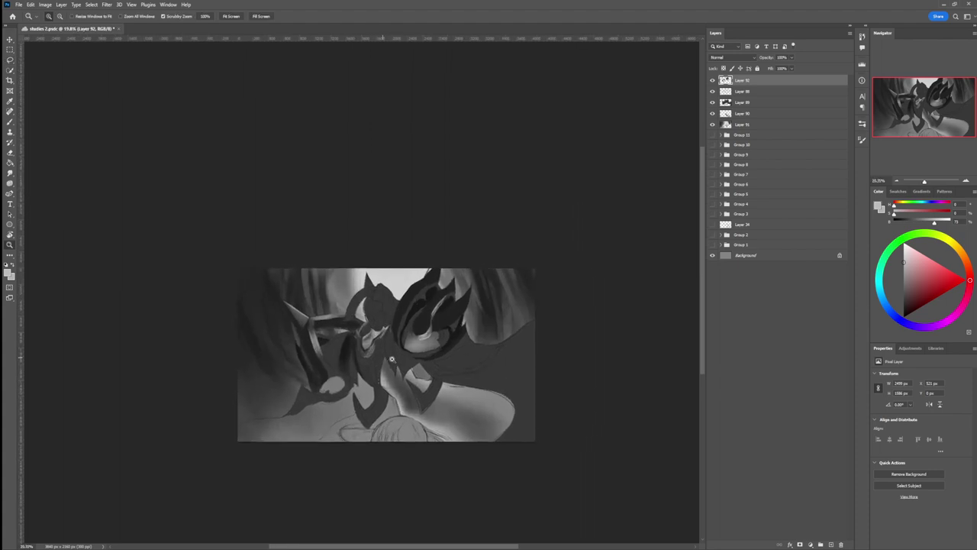
key(l)
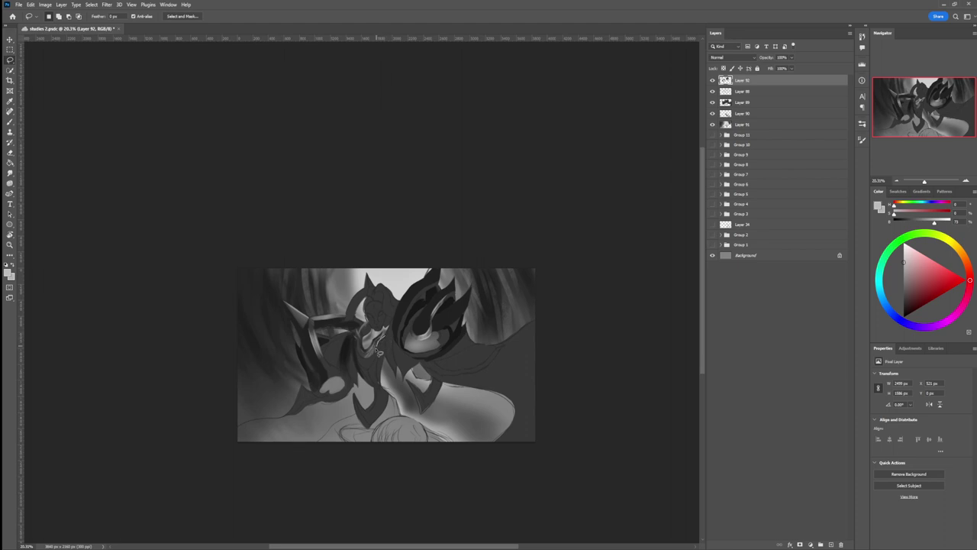
mouse_move(370, 361)
mouse_down()
mouse_move(356, 348)
mouse_move(368, 375)
mouse_move(380, 368)
mouse_up()
- Brush dark grey into the V-shaped chest band, darkening the colour to 16% brightness, and deselect it
key(b)
click(904, 290)
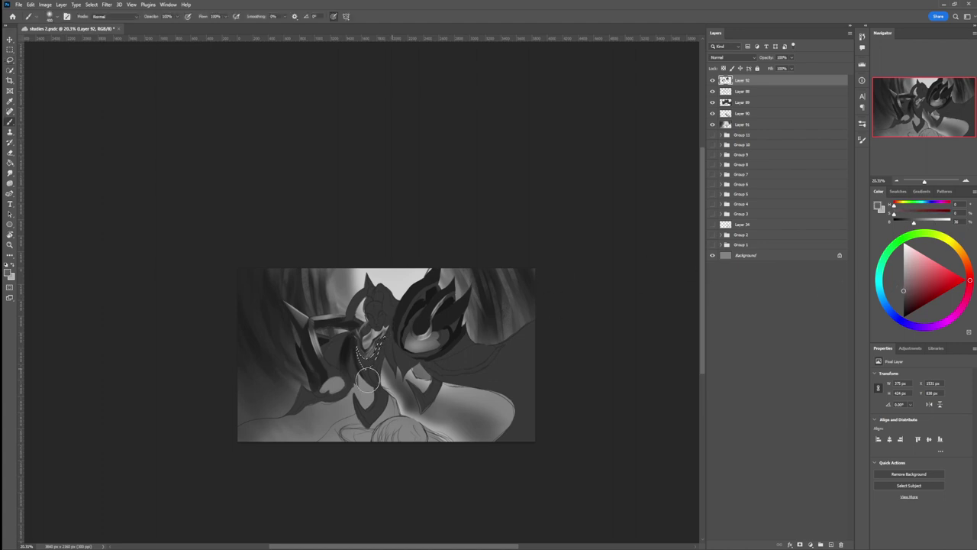
mouse_move(361, 365)
mouse_down()
mouse_move(406, 342)
mouse_move(376, 343)
mouse_move(362, 366)
mouse_up()
click(904, 301)
click(903, 304)
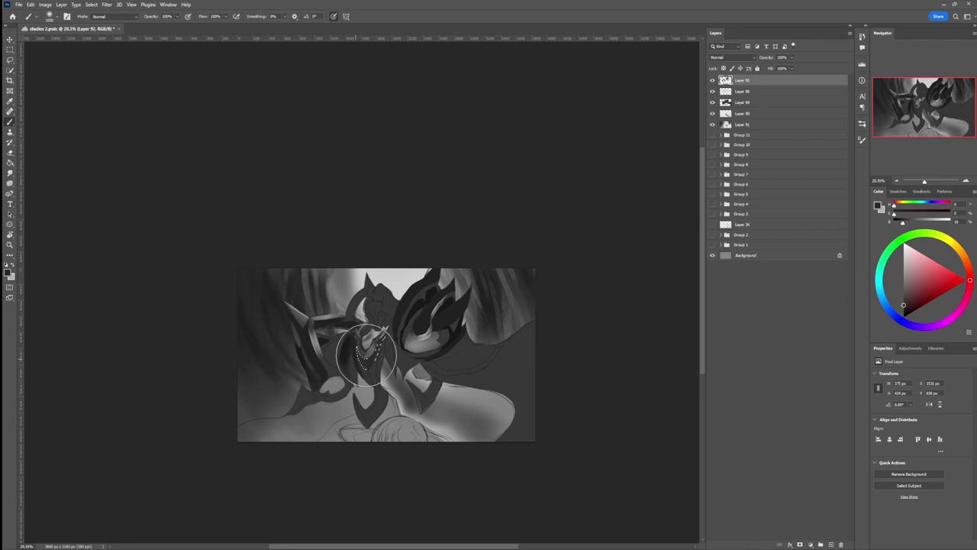
key(l)
click(316, 367)
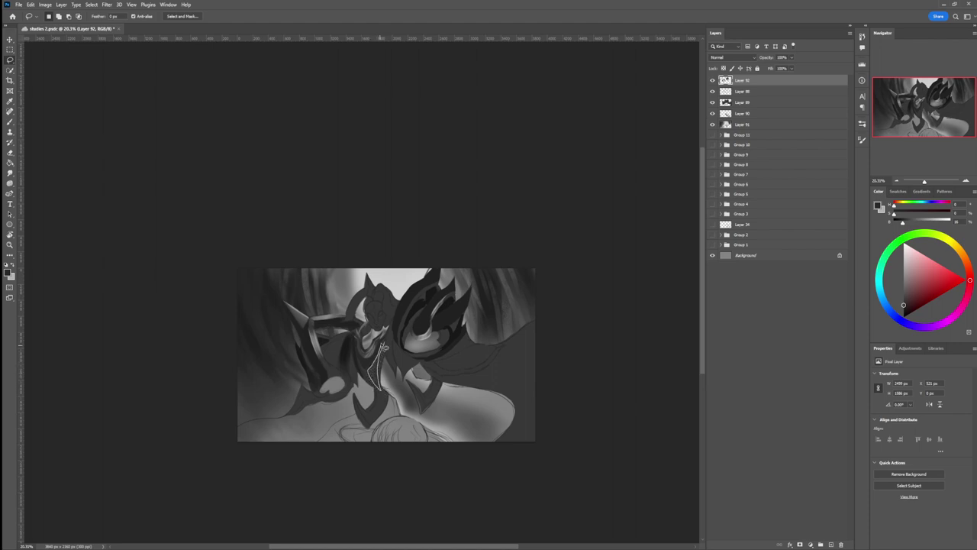
- Lasso a narrow triangle down the torso, brush it mid grey at 58% brightness, and deselect it
drag(384, 345, 381, 341)
key(b)
click(903, 275)
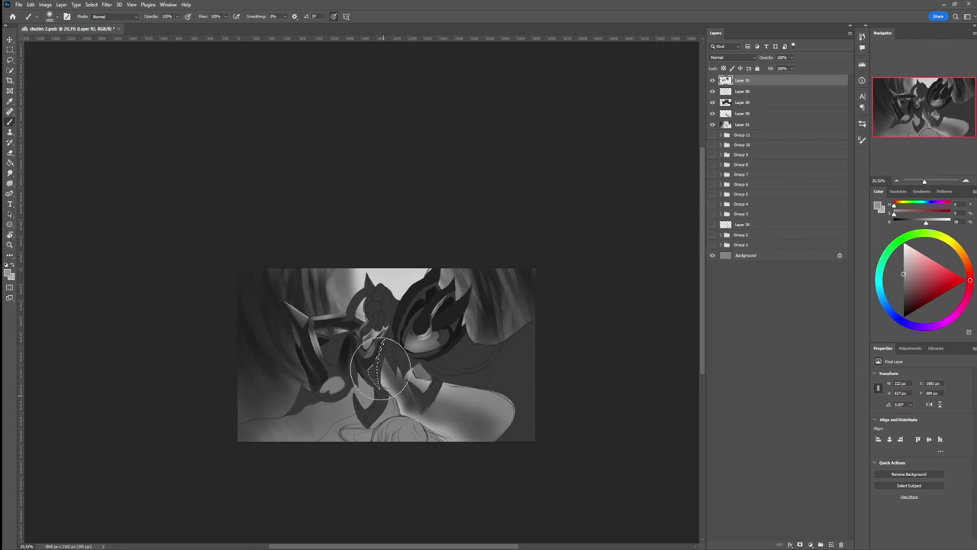
drag(396, 344, 369, 361)
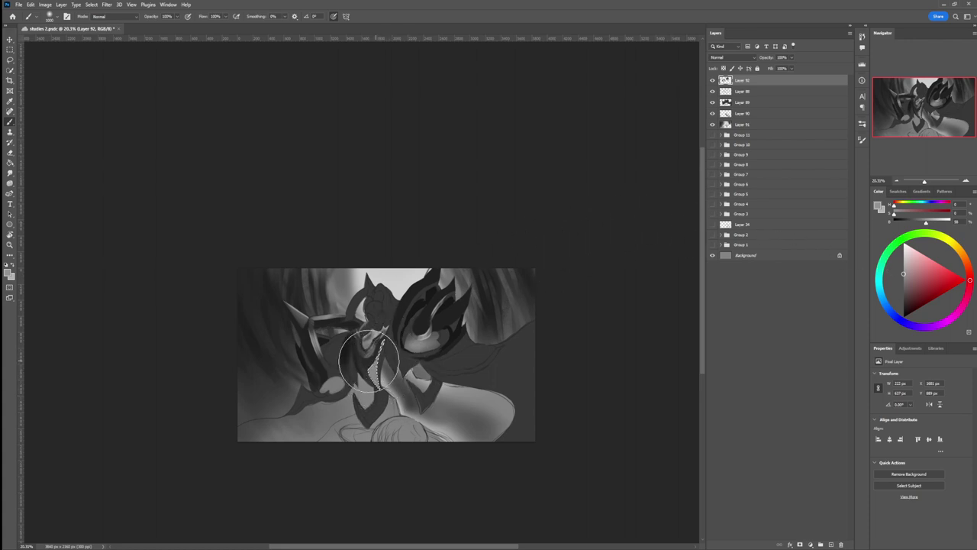
key(ctrl+d)
key(l)
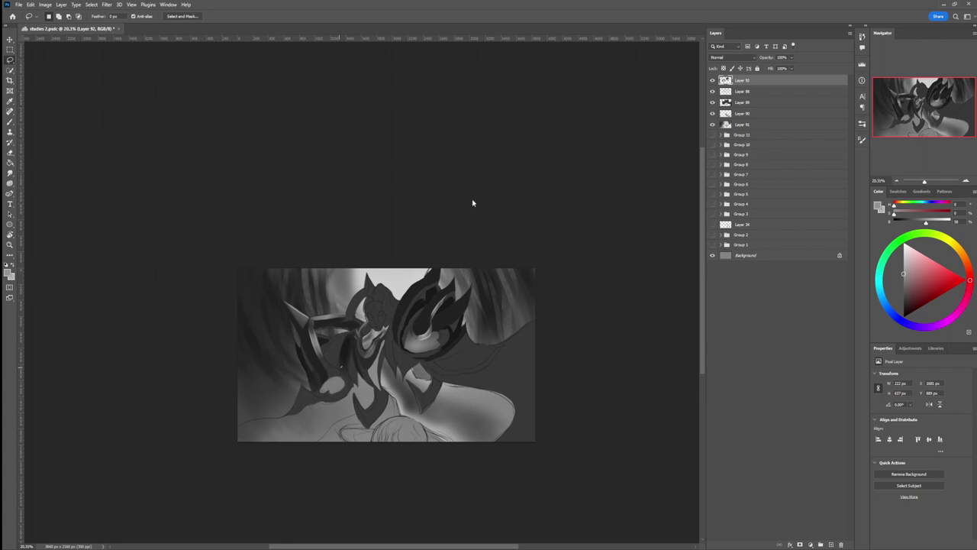
- Paint a dark grey stroke at 27% brightness down the torso beside the mid grey triangle
key(b)
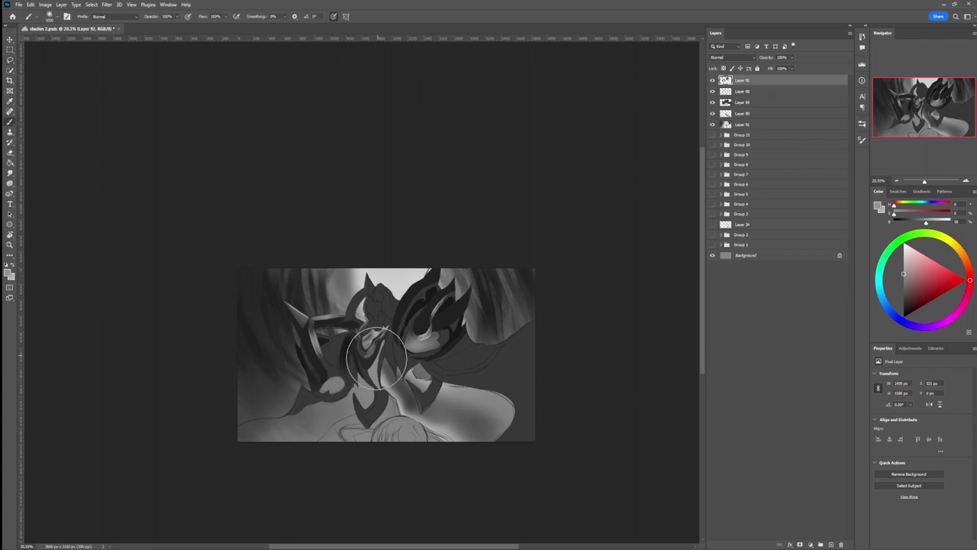
key(l)
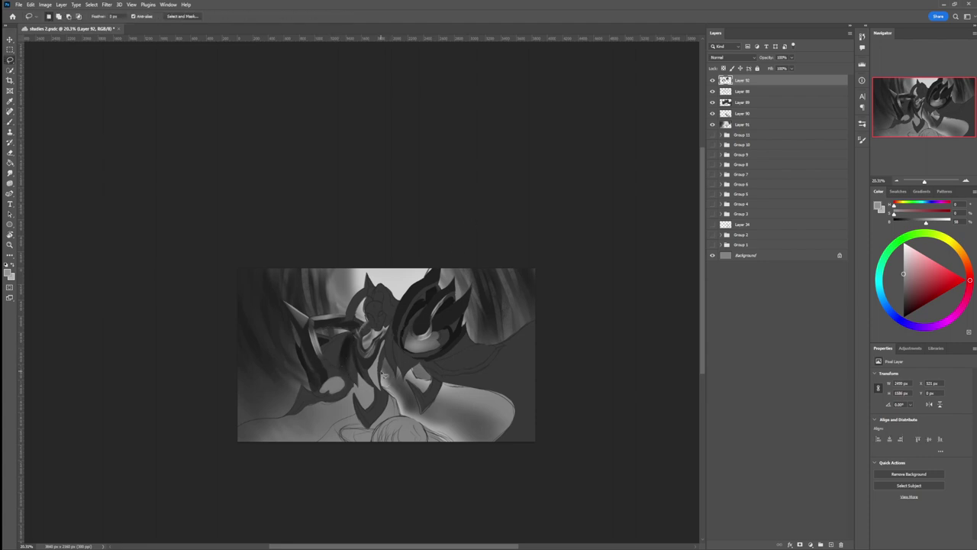
key(b)
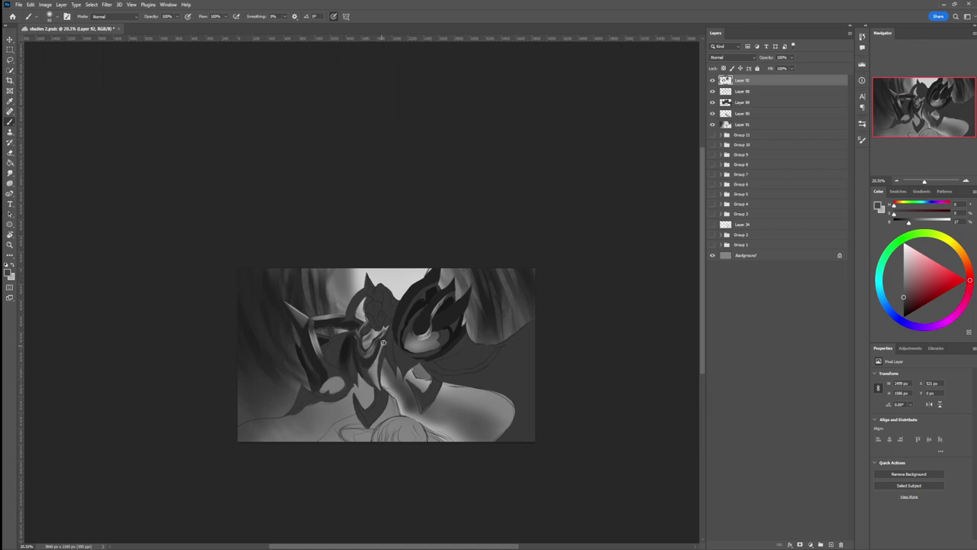
key(bracketright)
key(bracketright)
key(bracketright)
drag(384, 339, 377, 363)
key(l)
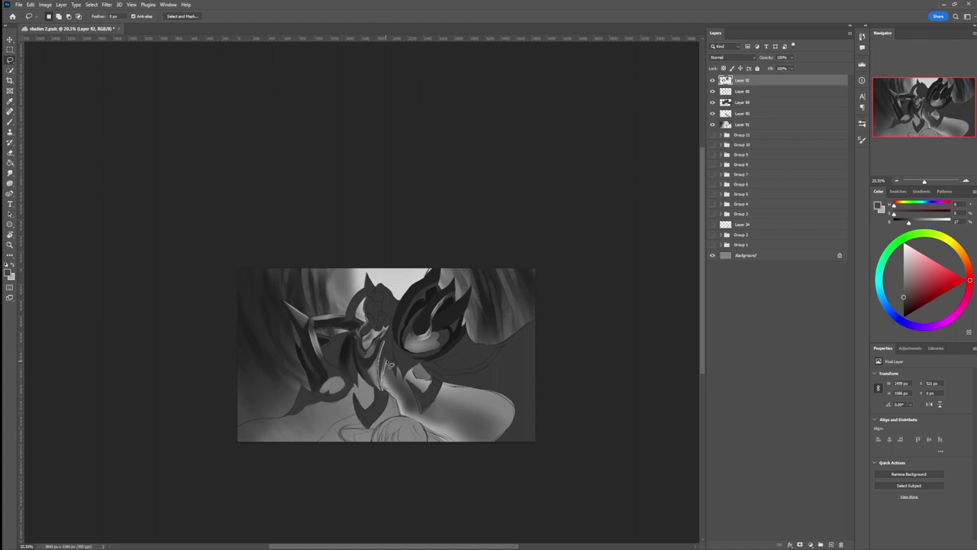
- Lasso a thin vertical strip along the torso's inner edge and brush it with grey sampled from the painting
drag(387, 348, 397, 336)
key(b)
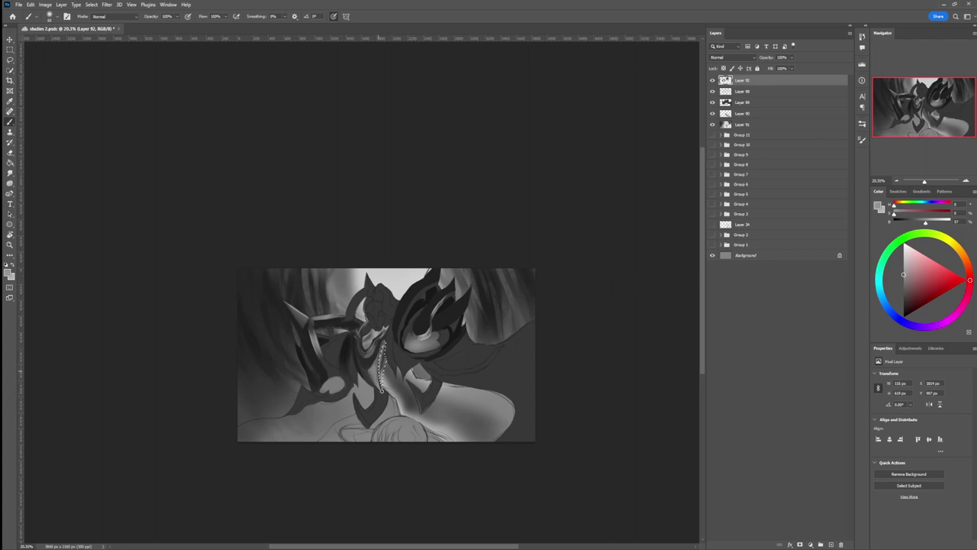
alt+click(383, 358)
drag(383, 361, 387, 347)
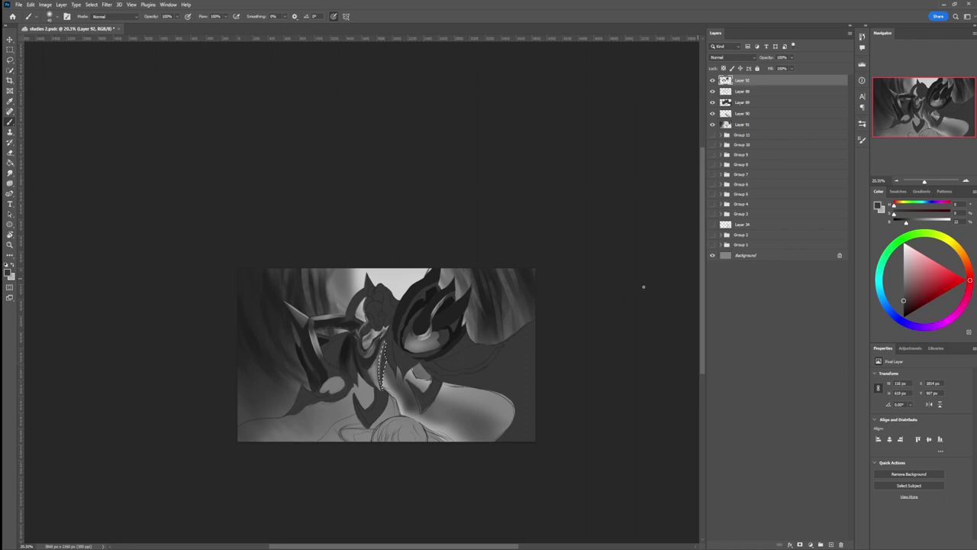
- Blend a sampled mid grey into the thin torso strip with reduced brush flow, and deselect it
key(shift+1)
alt+click(383, 347)
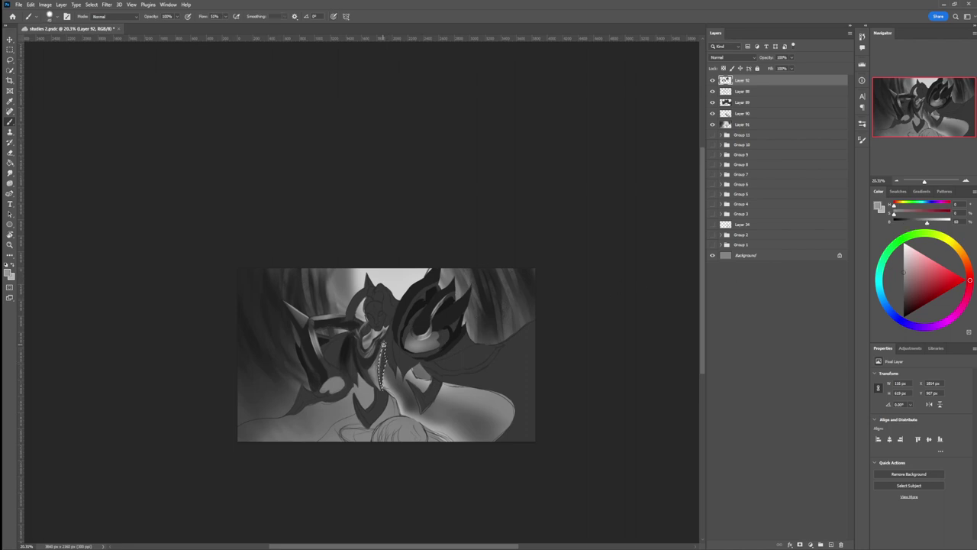
drag(380, 350, 377, 368)
key(ctrl+d)
key(l)
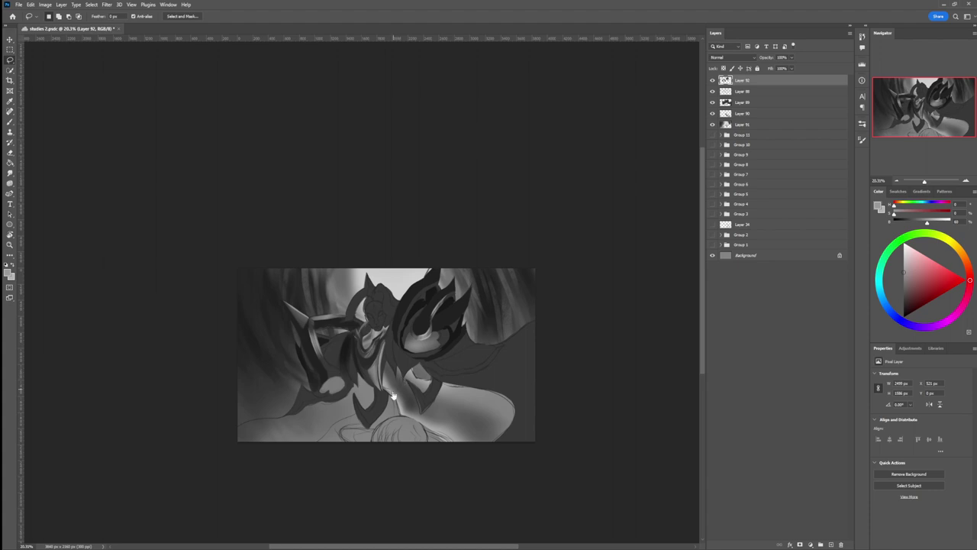
- Lasso the oval face area inside the creature's head
key(z)
drag(390, 401, 377, 399)
mouse_move(380, 338)
mouse_down()
mouse_move(403, 333)
mouse_move(387, 331)
mouse_move(383, 314)
mouse_move(371, 313)
mouse_move(381, 350)
mouse_up()
key(l)
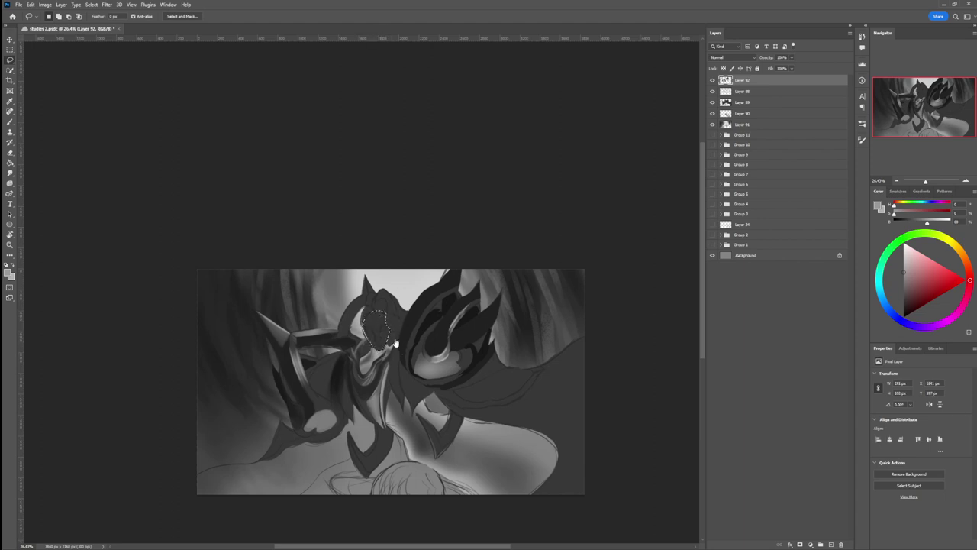
- Brush light grey into the face selection with an enlarged brush
key(b)
mouse_move(905, 272)
mouse_down()
mouse_move(888, 271)
mouse_move(904, 267)
mouse_up()
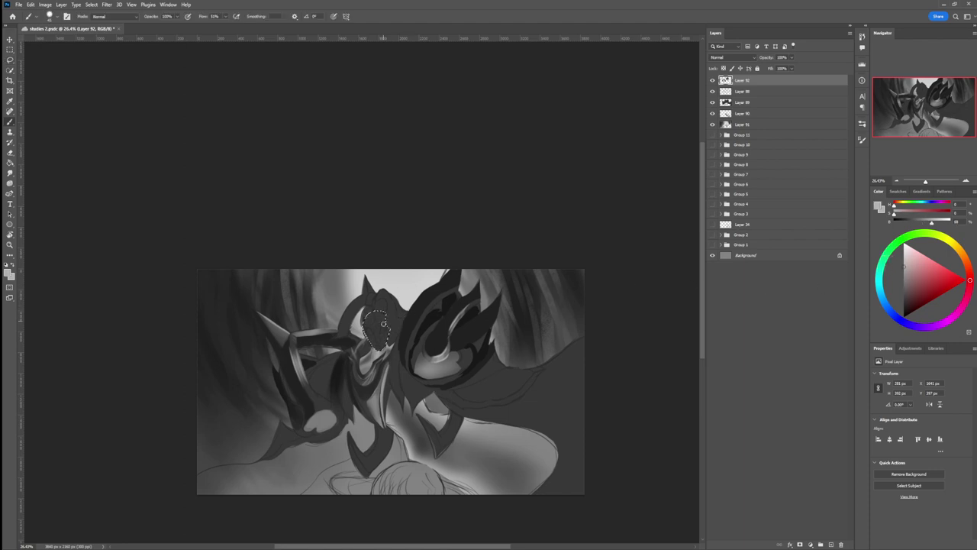
key(bracketright)
key(bracketright)
key(bracketright)
click(639, 319)
- Paint the forehead highlight and eye details on the face, varying the brush size
key(bracketleft)
key(bracketleft)
key(bracketleft)
key(bracketleft)
key(bracketleft)
key(bracketleft)
key(bracketleft)
key(bracketleft)
key(bracketleft)
key(bracketright)
key(bracketright)
key(bracketright)
key(bracketright)
key(bracketright)
key(bracketright)
key(bracketright)
- Add brighter highlights at 78% brightness to the lower face, varying the brush size
click(903, 258)
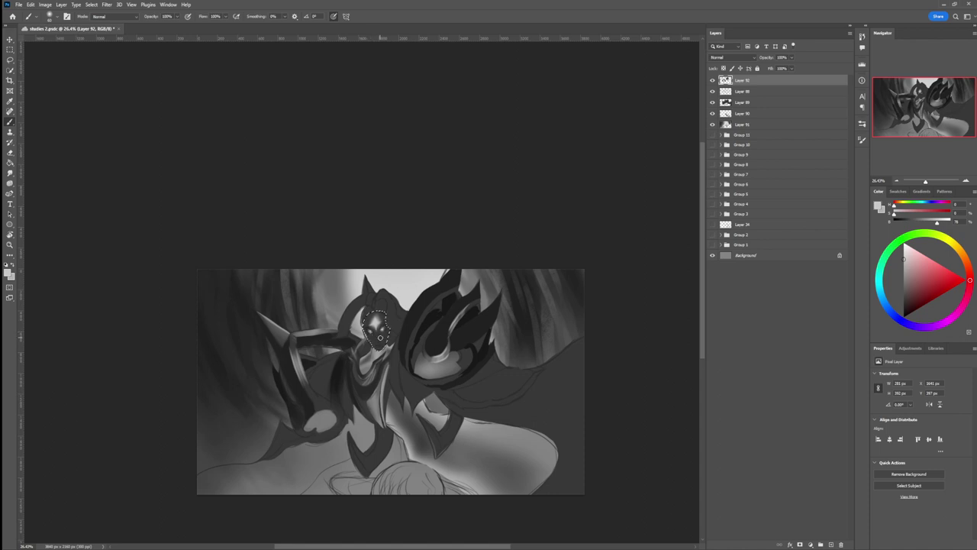
key(bracketleft)
key(bracketleft)
key(bracketleft)
key(])
key(])
key(])
key(])
drag(379, 350, 384, 354)
- Brush dark grey shadows at about 27% brightness into the selected face area with an enlarged brush
key(])
click(894, 290)
click(904, 296)
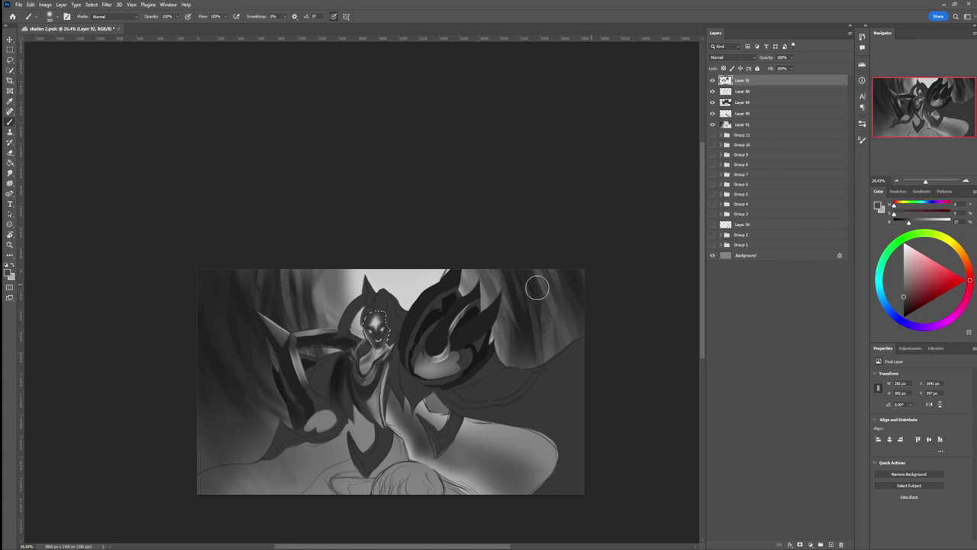
click(904, 306)
- Refine the mouth and chin shading with grey tones sampled from the face itself
alt+click(376, 326)
drag(377, 345, 381, 343)
alt+click(374, 337)
alt+click(372, 334)
alt+click(378, 339)
alt+click(380, 337)
- Soften the outer edge of the face with a much larger brush and clear the face selection
key(bracketright)
key(bracketright)
key(bracketright)
key(bracketright)
key(bracketright)
key(bracketright)
key(bracketright)
key(bracketright)
key(bracketright)
key(bracketright)
key(bracketright)
key(bracketright)
mouse_move(362, 314)
mouse_down()
mouse_move(364, 349)
mouse_move(360, 323)
mouse_up()
key(ctrl+d)
key(l)
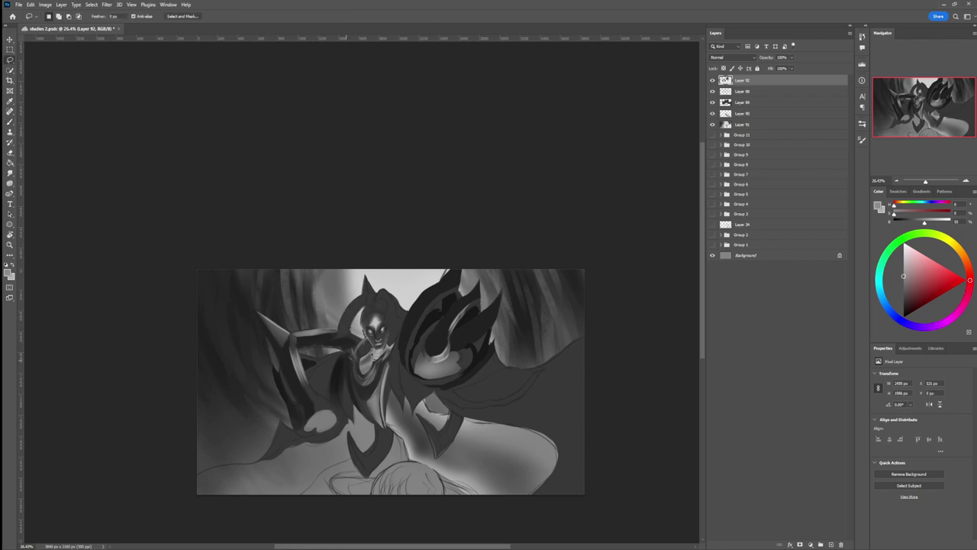
- Lasso the hair shape that curves over the forehead and down beside the creature's face
key(z)
drag(365, 384, 318, 388)
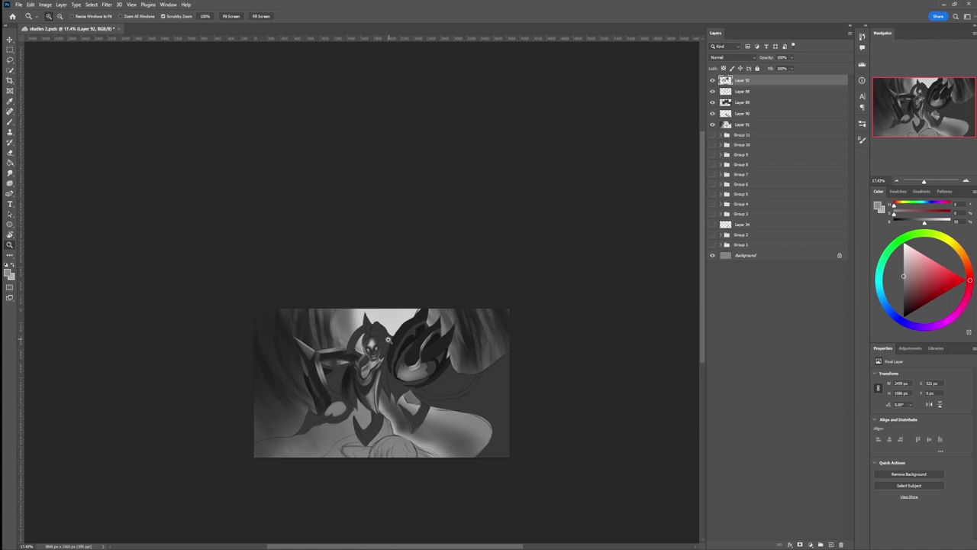
drag(389, 343, 403, 337)
key(l)
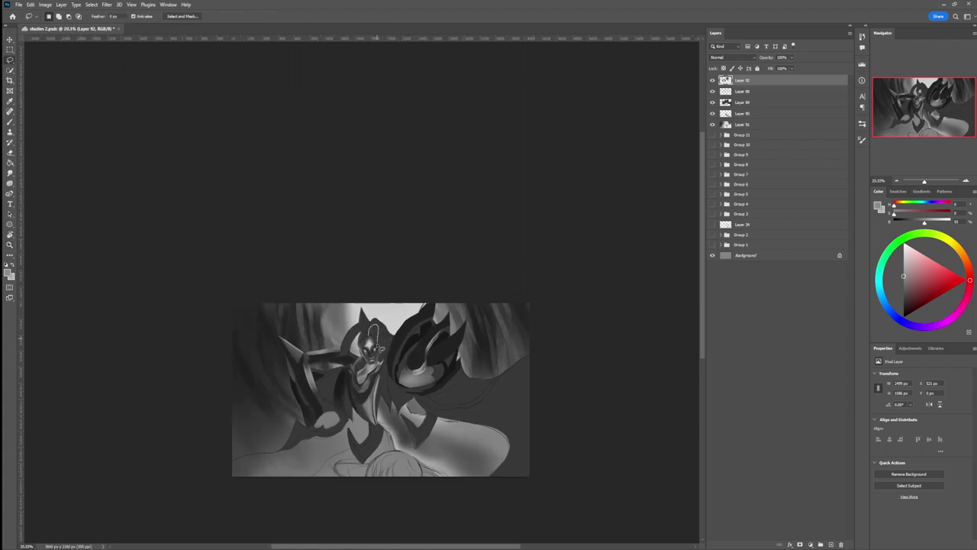
mouse_move(392, 356)
mouse_down()
mouse_move(396, 341)
mouse_move(372, 330)
mouse_up()
key(b)
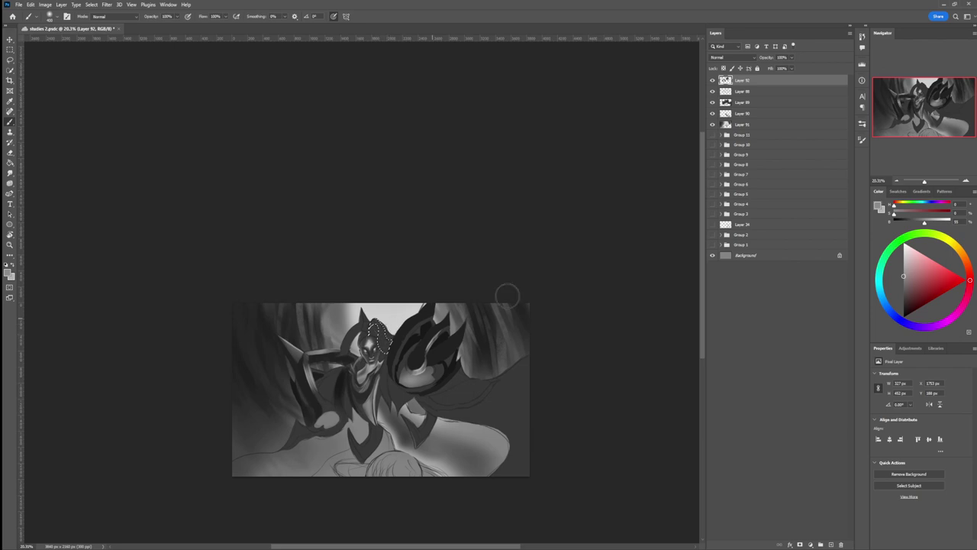
- Brush light grey at 72% brightness into the hair selection with a very large brush
click(904, 263)
key(bracketright)
key(bracketright)
key(bracketright)
key(bracketright)
key(bracketright)
mouse_move(402, 356)
mouse_down()
mouse_move(394, 318)
mouse_move(388, 352)
mouse_up()
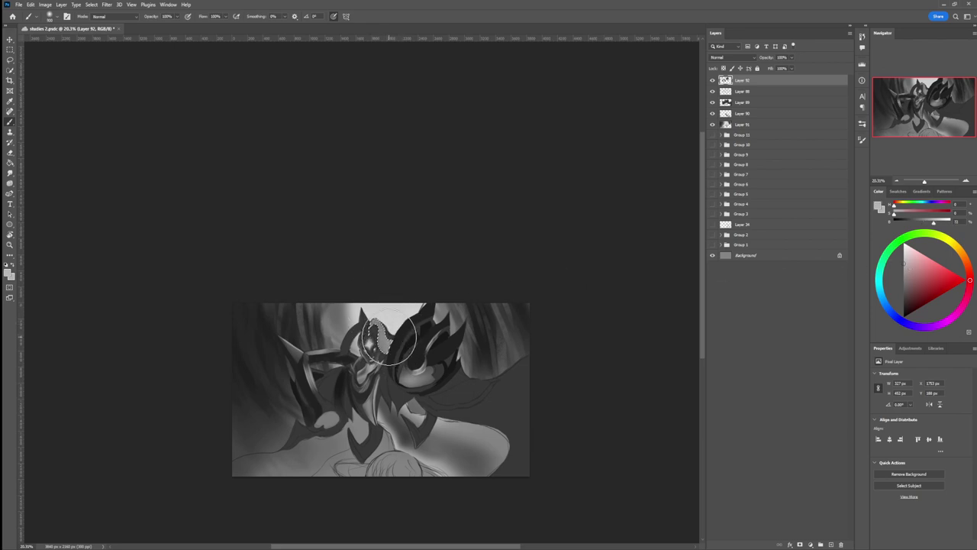
- Shade the hair with darker greys down to 29% brightness using a smaller brush, and deselect
click(904, 288)
key(bracketleft)
key(bracketleft)
key(bracketleft)
key(bracketleft)
key(bracketleft)
key(bracketleft)
key(bracketleft)
key(bracketleft)
key(bracketleft)
key(bracketleft)
key(bracketleft)
click(903, 296)
key(l)
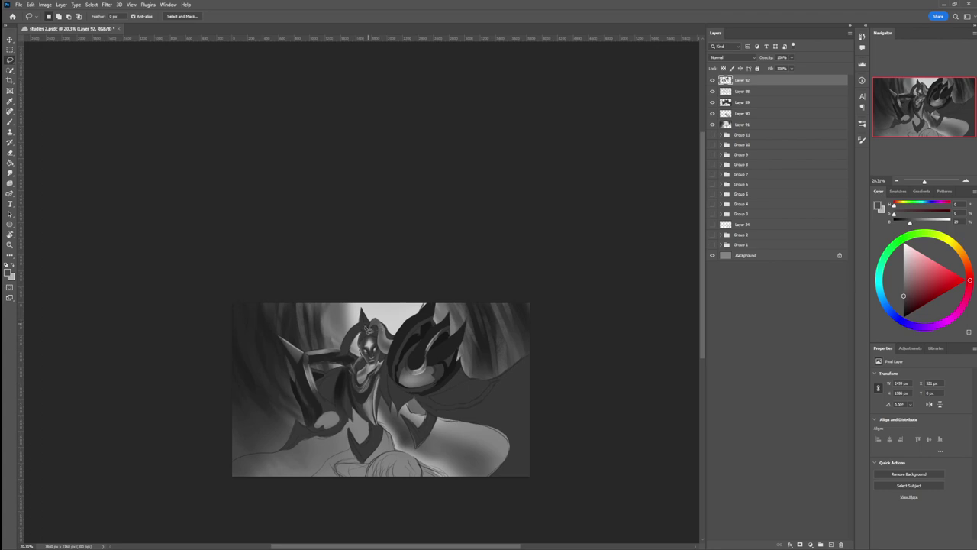
- Lasso a small lock above the forehead, shade it, sample light grey from the hair, and deselect
drag(369, 324, 369, 326)
key(b)
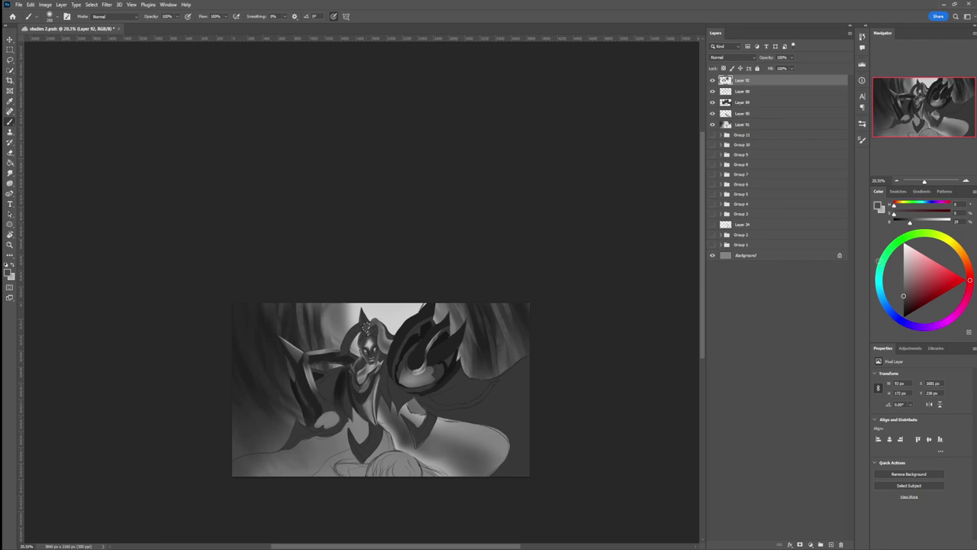
alt+click(373, 321)
key(l)
key(ctrl+d)
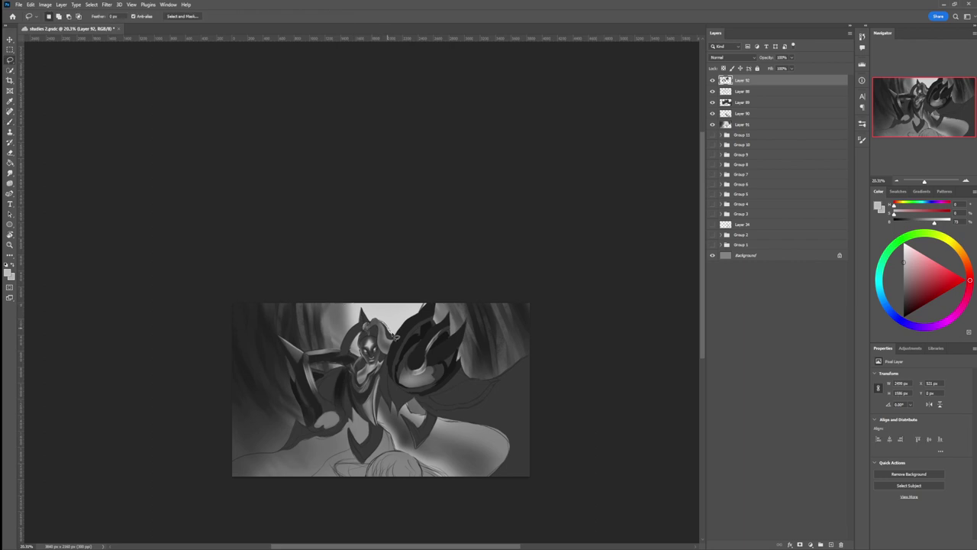
- Paint light grey at 73% brightness into a lassoed patch along the hair's outer side, and clear the selection
key(ctrl+z)
key(b)
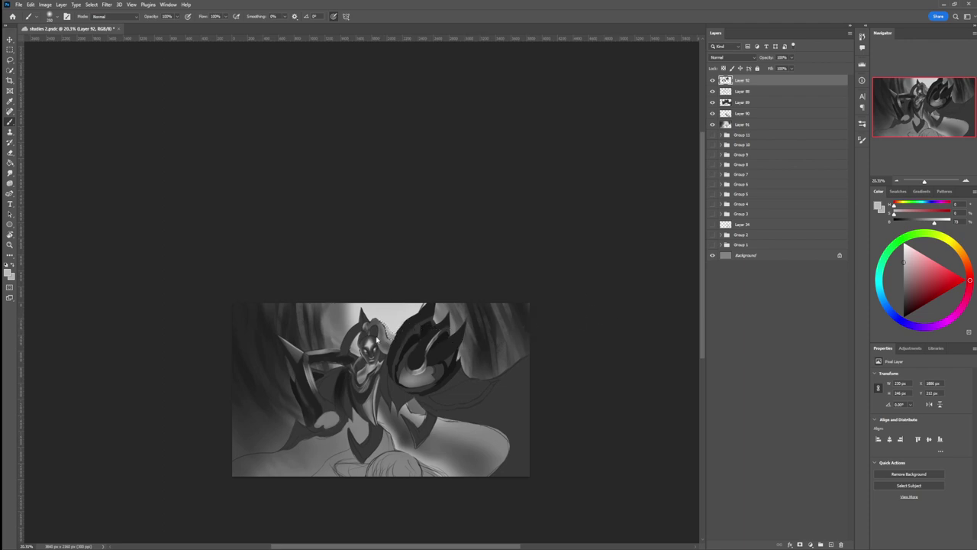
key(l)
key(ctrl+d)
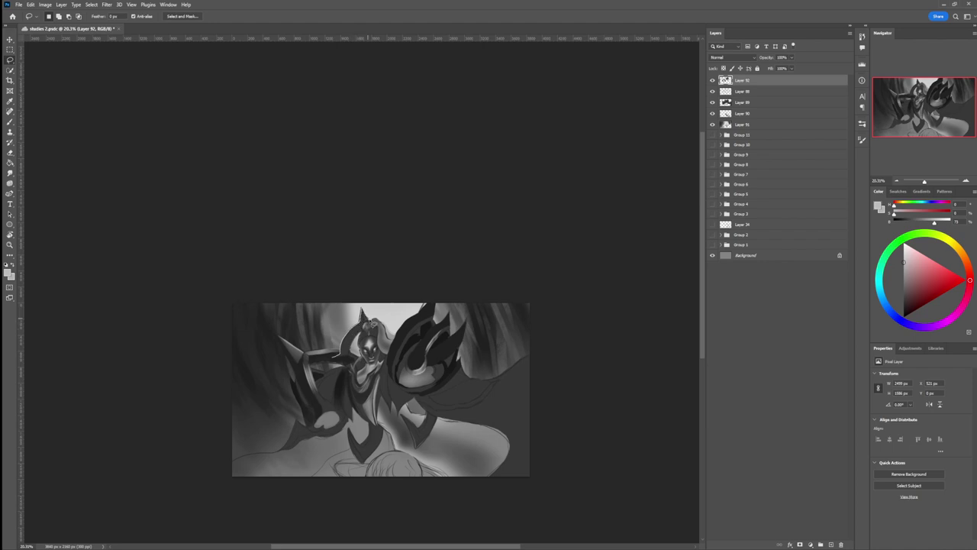
- Lasso the horn and the curved band beside the head, and brush in mid grey at 48% brightness
drag(363, 336, 354, 356)
key(b)
click(904, 282)
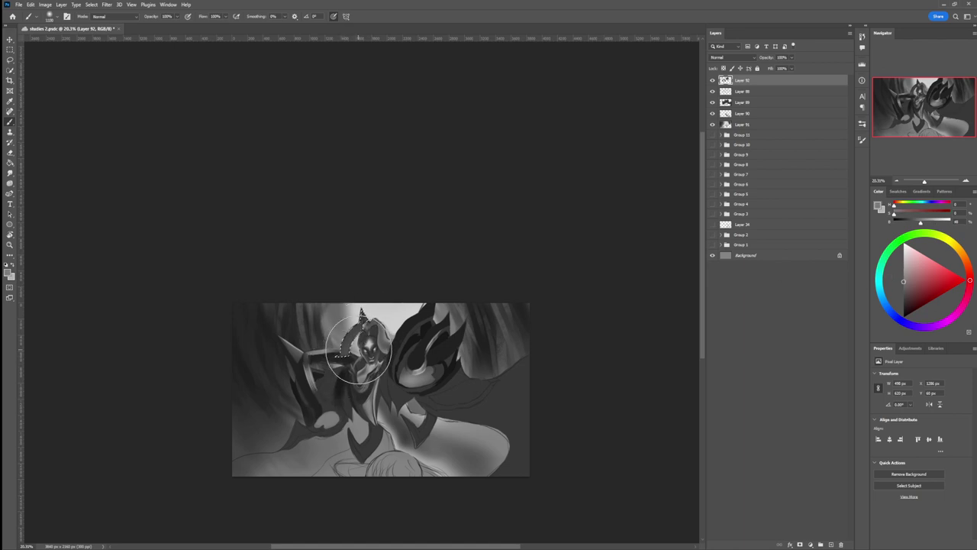
- Darken the selected horn and curved band with near-black at 11% brightness using a smaller brush
key(bracketleft)
key(bracketleft)
key(bracketleft)
key(bracketleft)
key(bracketleft)
key(bracketleft)
key(bracketleft)
key(bracketleft)
key(bracketleft)
key(bracketleft)
key(bracketleft)
key(bracketleft)
key(bracketleft)
key(bracketleft)
key(z)
mouse_move(385, 369)
mouse_down()
mouse_move(362, 365)
mouse_move(407, 349)
mouse_up()
drag(904, 303, 903, 308)
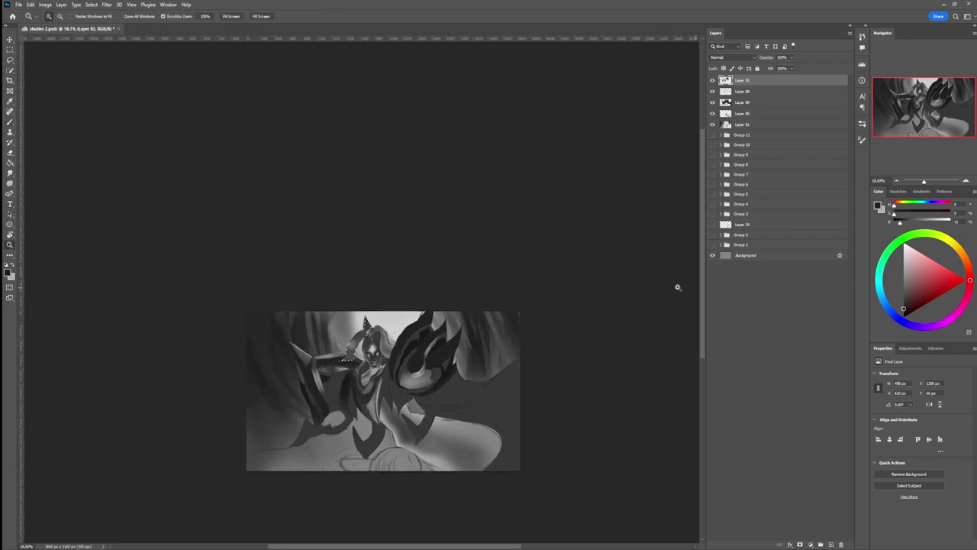
drag(354, 353, 360, 339)
key(b)
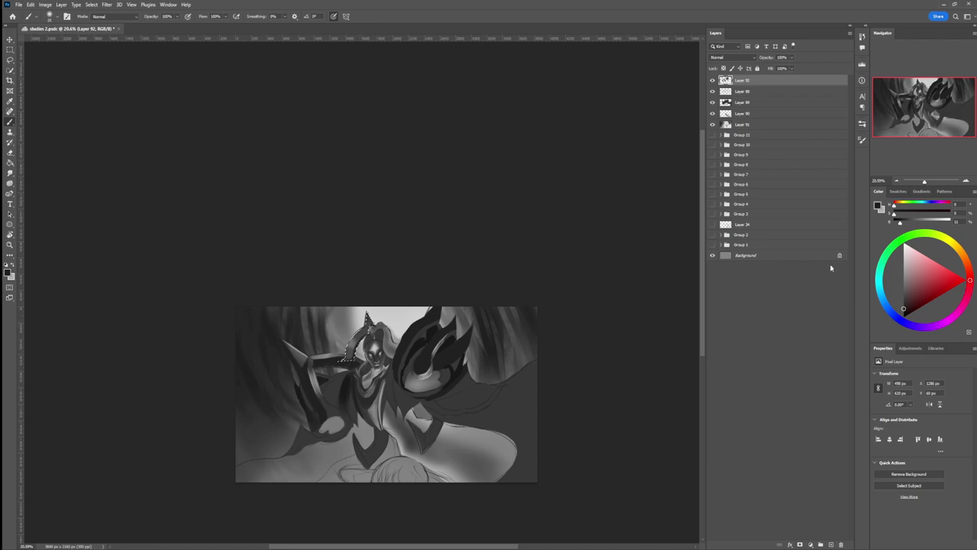
- Finish shading the horn and curved band with swapped light and dark colours and a larger brush, and deselect
key(x)
key(bracketright)
key(bracketright)
key(bracketright)
key(bracketright)
key(bracketright)
key(bracketright)
key(bracketright)
key(bracketright)
key(bracketright)
key(bracketright)
key(bracketright)
key(bracketright)
key(bracketright)
key(bracketright)
key(bracketright)
key(x)
key(ctrl+d)
key(l)
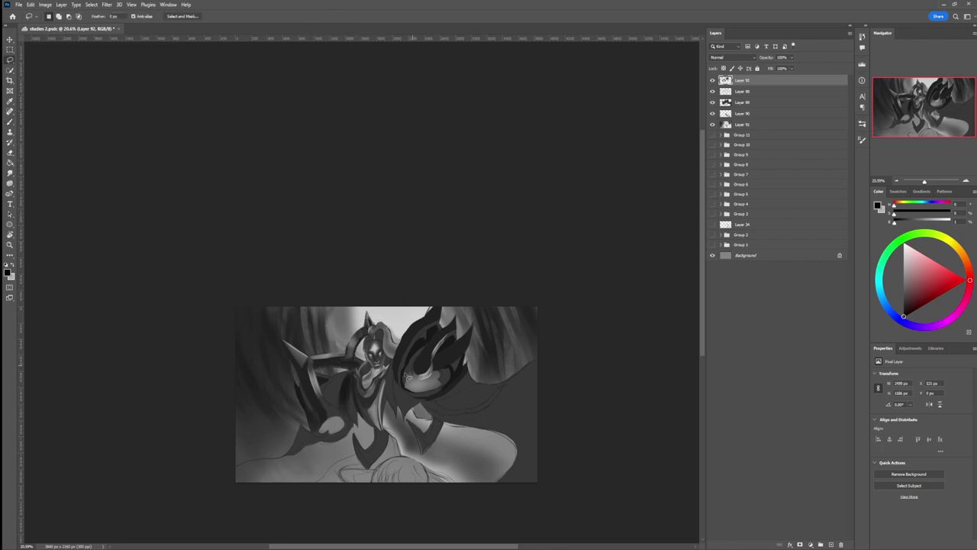
- Lasso the wing-like shape beneath the large claw and subtract the unwanted parts from the selection
key(z)
drag(527, 366, 456, 365)
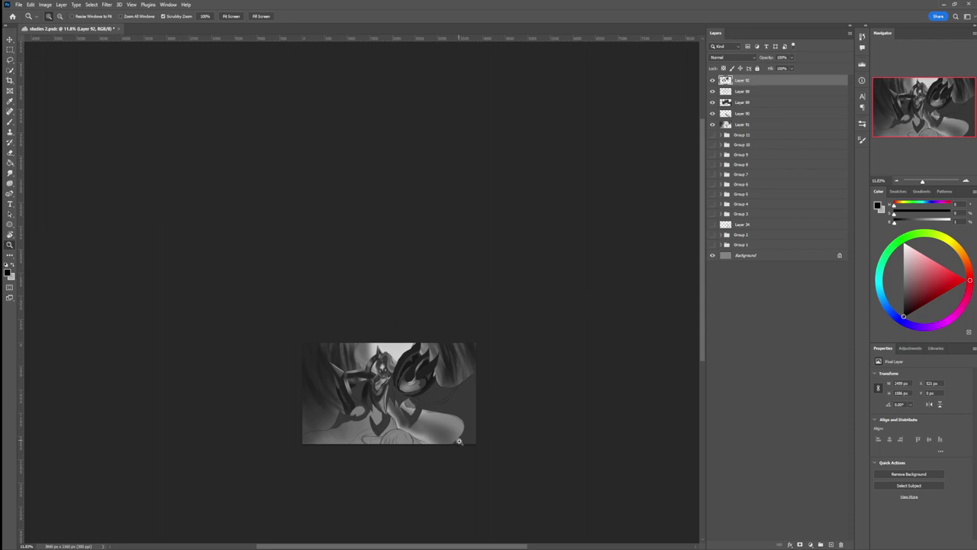
drag(440, 435, 463, 415)
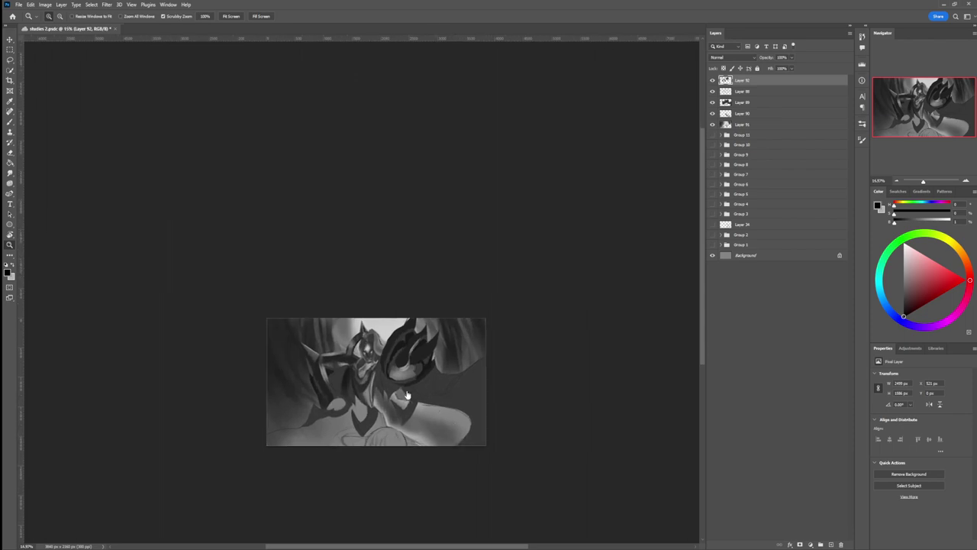
key(l)
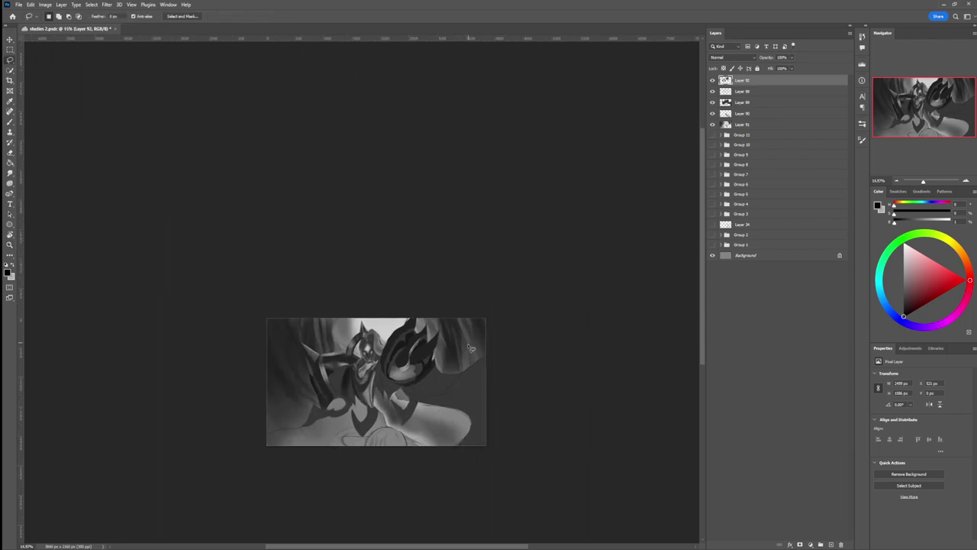
mouse_move(408, 391)
mouse_down()
mouse_move(436, 369)
mouse_move(464, 382)
mouse_up()
mouse_move(454, 391)
mouse_down()
mouse_move(424, 400)
mouse_move(403, 388)
mouse_move(442, 375)
mouse_up()
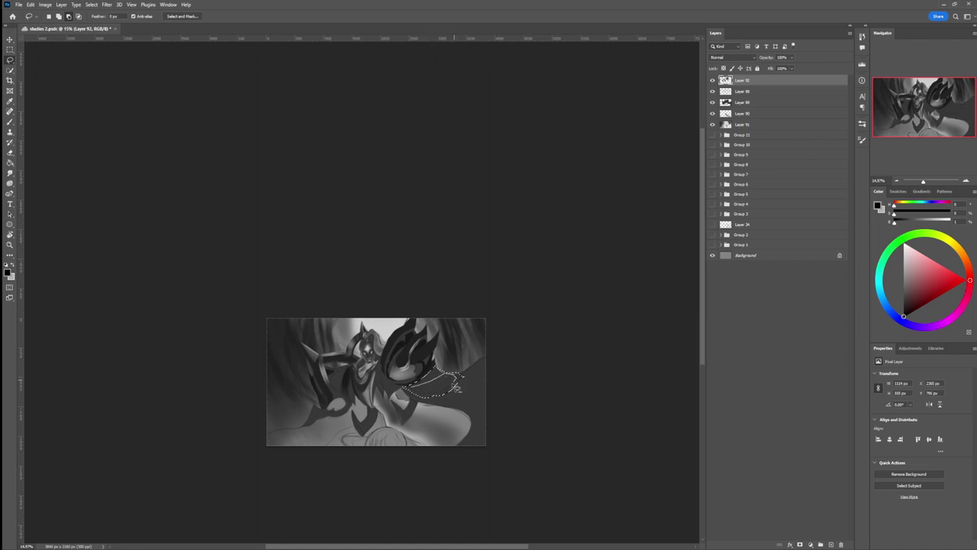
mouse_move(456, 388)
mouse_down()
mouse_move(415, 392)
mouse_move(456, 379)
mouse_up()
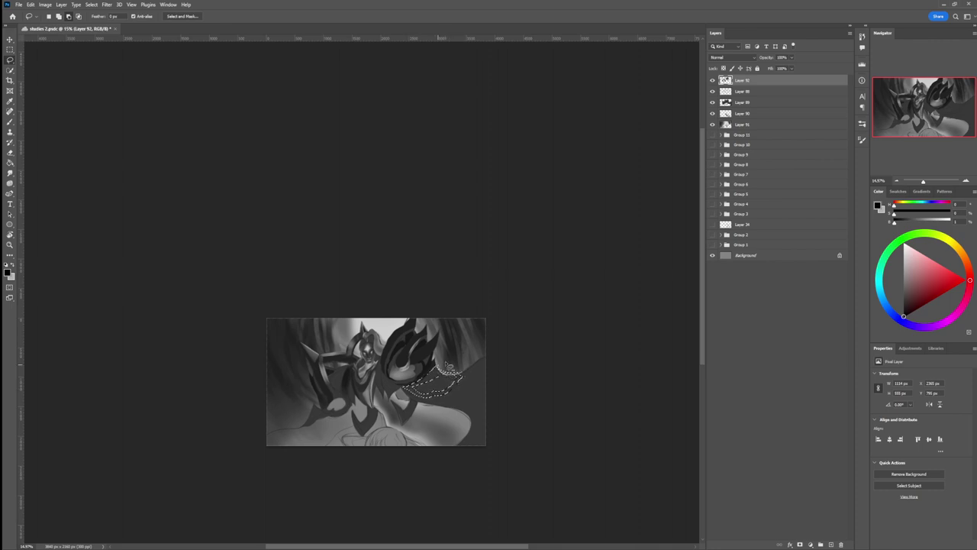
- Brush dark grey at 16% brightness across the wing-like selection with a very large brush
key(b)
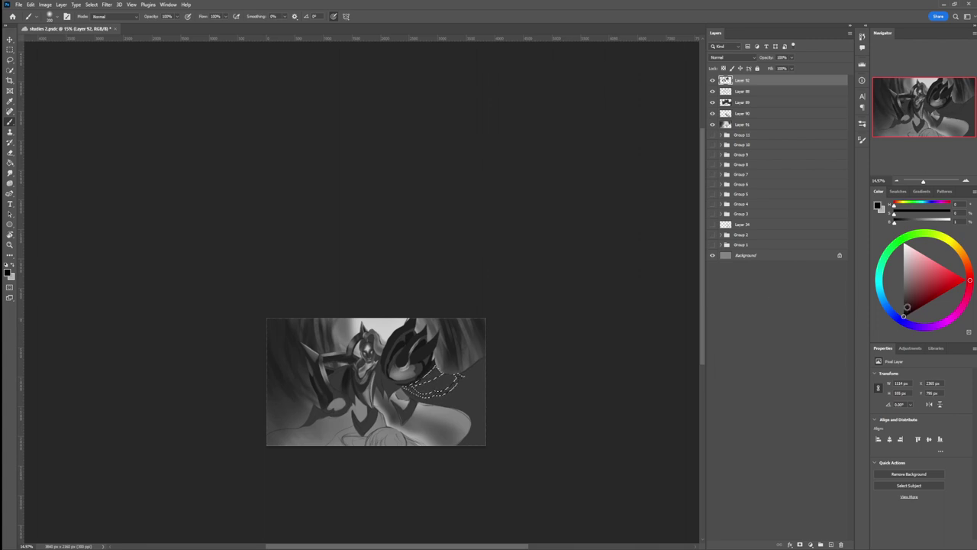
click(906, 307)
key(bracketright)
key(bracketright)
key(bracketright)
key(bracketright)
key(bracketright)
key(bracketright)
key(bracketright)
key(bracketright)
key(bracketright)
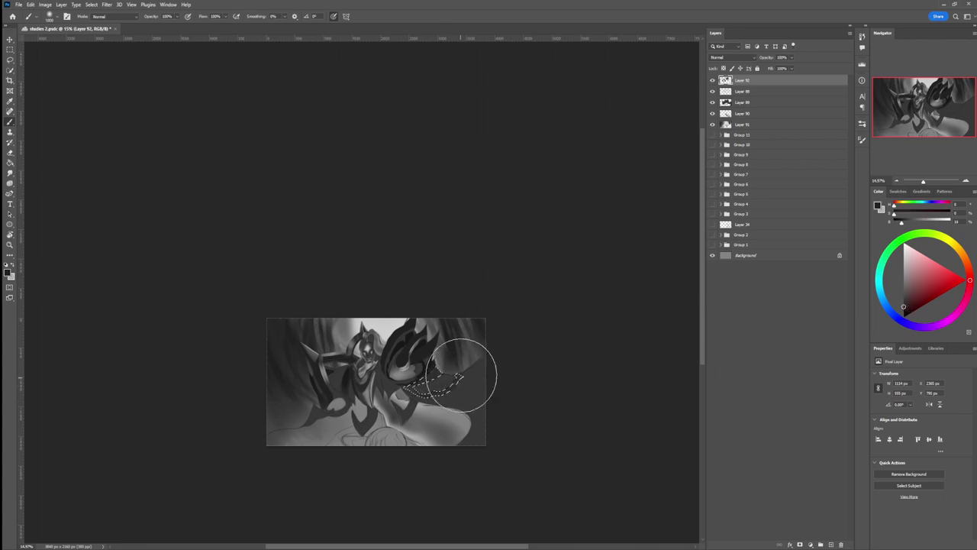
drag(460, 374, 458, 360)
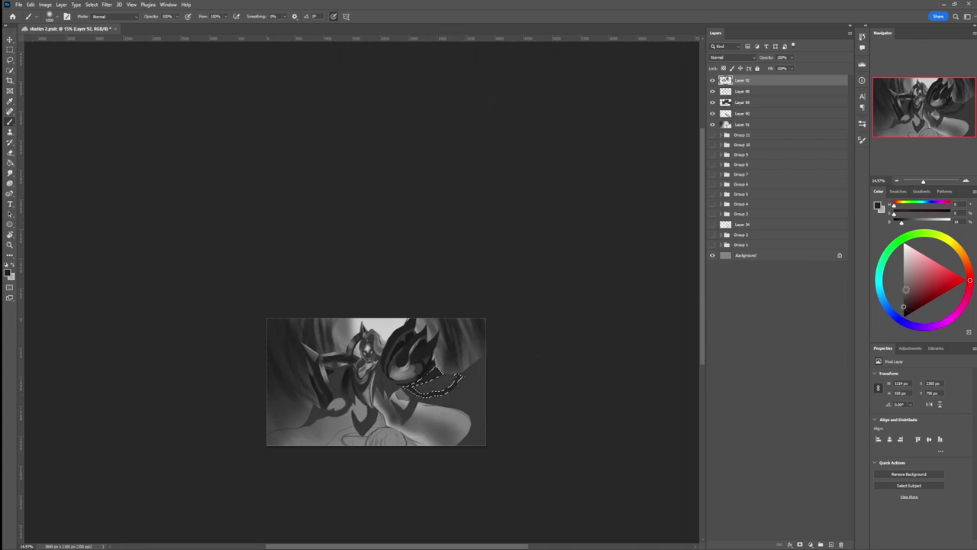
- Vary the wing-like shape's shading with greys such as 24% and 35% brightness using a smaller brush
click(903, 298)
key(bracketleft)
key(bracketleft)
key(bracketleft)
key(bracketleft)
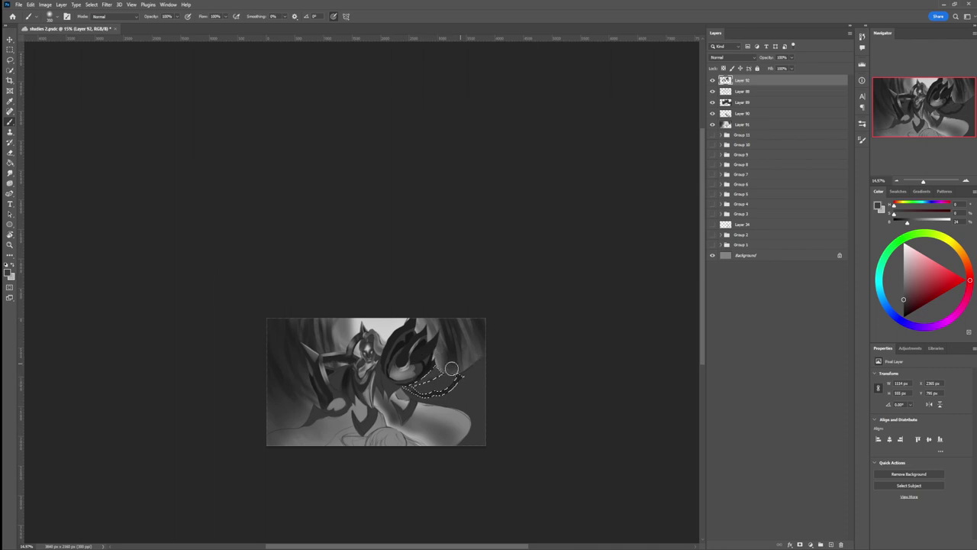
click(903, 302)
click(903, 306)
click(903, 290)
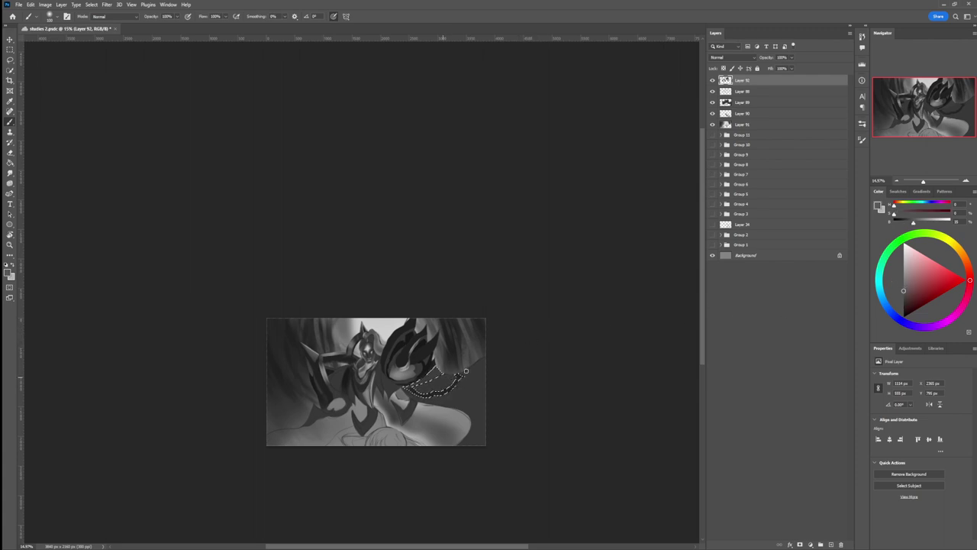
- Add lighter grey at 60% brightness to the wing-like shape with an enlarged brush, and deselect
click(903, 272)
key(bracketright)
key(bracketright)
key(bracketright)
key(bracketright)
key(bracketright)
key(bracketright)
key(bracketright)
key(bracketright)
key(l)
key(ctrl+d)
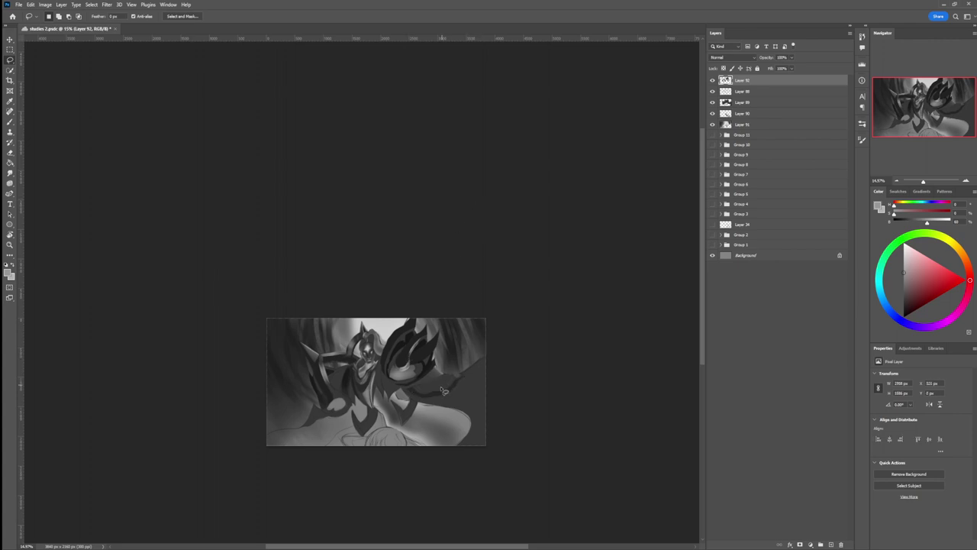
- Lasso the small dark spike overlapping the thigh, beneath the large claw
key(z)
drag(394, 401, 377, 399)
mouse_move(407, 435)
mouse_down()
mouse_move(417, 442)
mouse_move(443, 431)
mouse_up()
key(l)
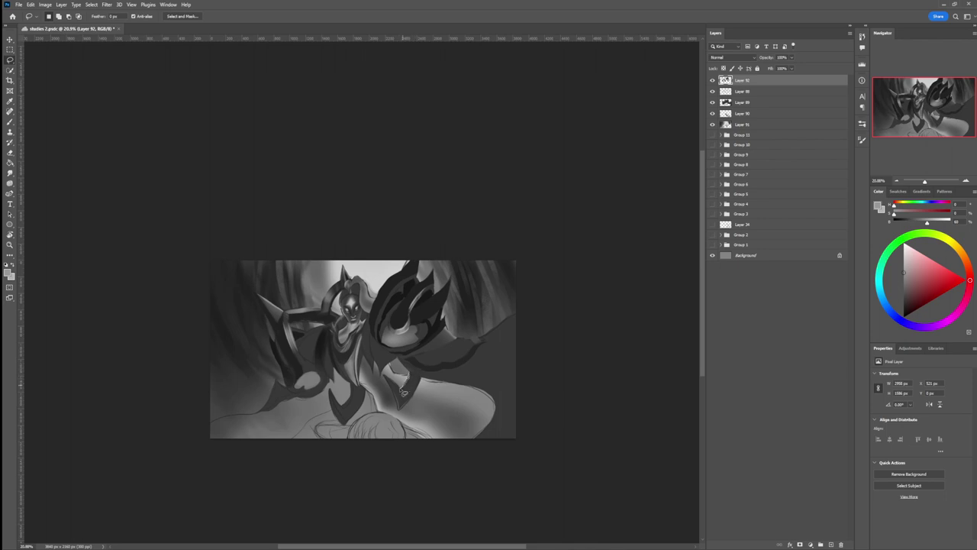
mouse_move(391, 382)
mouse_down()
mouse_move(408, 404)
mouse_move(422, 384)
mouse_up()
- Brush dark greys at 28% and 17% brightness over the selected spike with an enlarged brush
key(b)
click(904, 296)
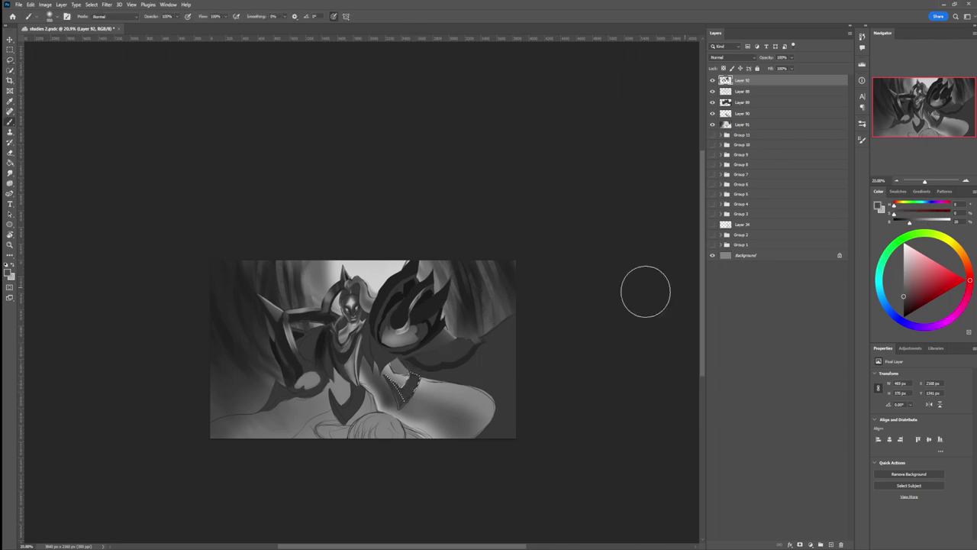
key(bracketright)
key(bracketright)
key(bracketright)
key(bracketright)
key(bracketright)
key(bracketright)
click(903, 304)
key(bracketleft)
key(bracketleft)
key(bracketleft)
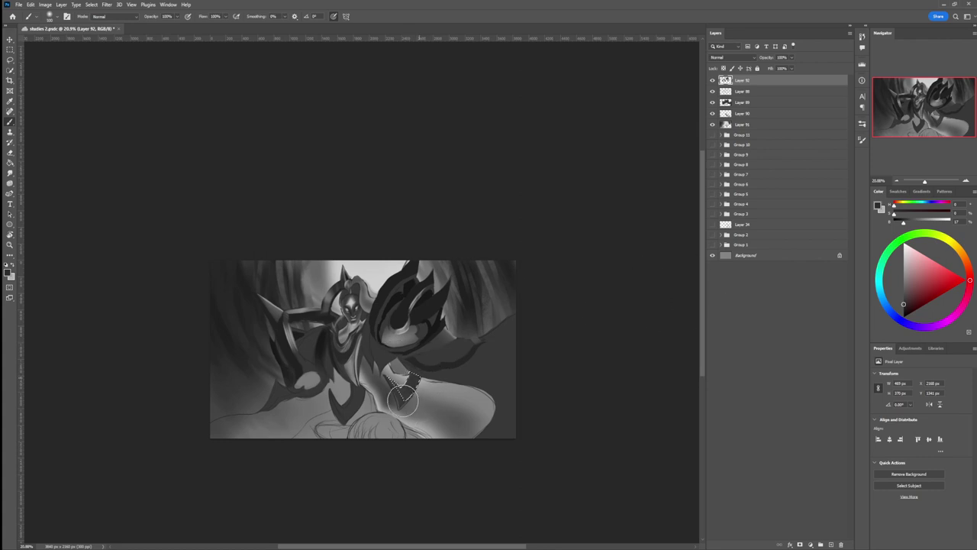
- Add light grey at 65% brightness along the spike's edge, and deselect
click(895, 261)
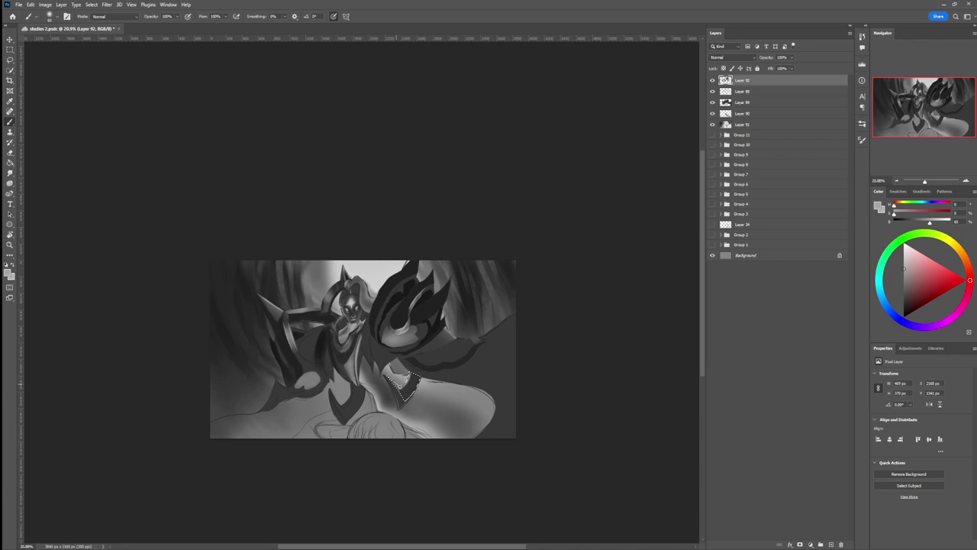
key(l)
key(ctrl+d)
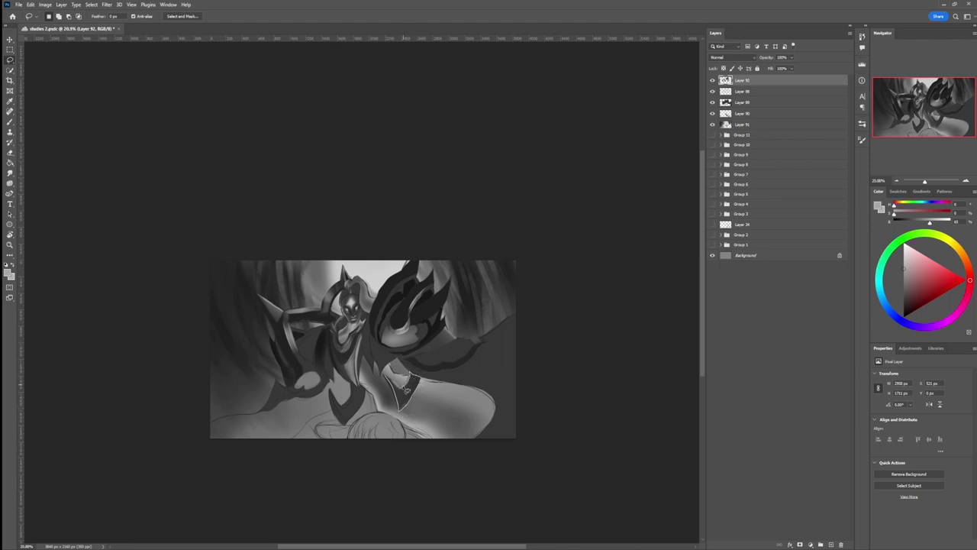
- Lasso the small spike again and shade it with its sampled dark grey at 50% brush flow
drag(388, 380, 414, 371)
key(b)
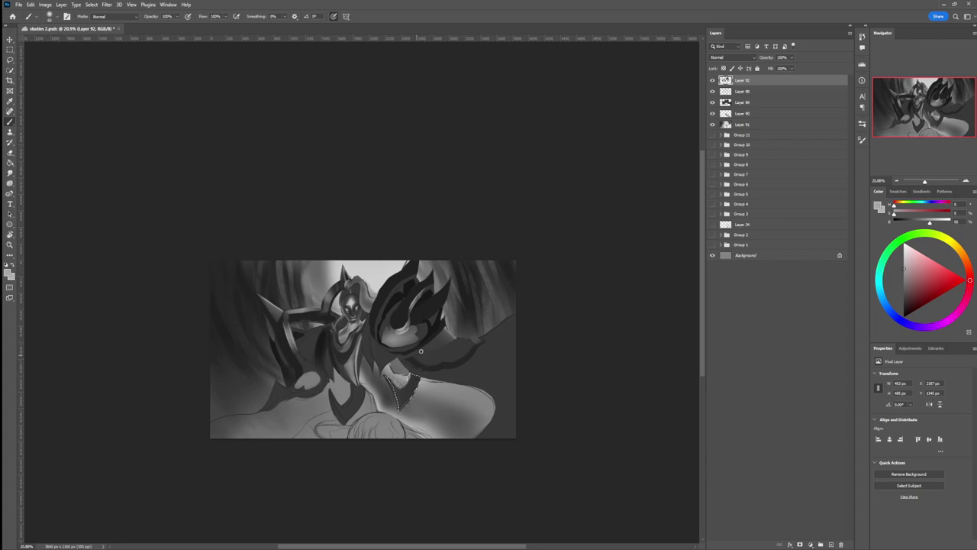
key(shift+5)
alt+click(410, 376)
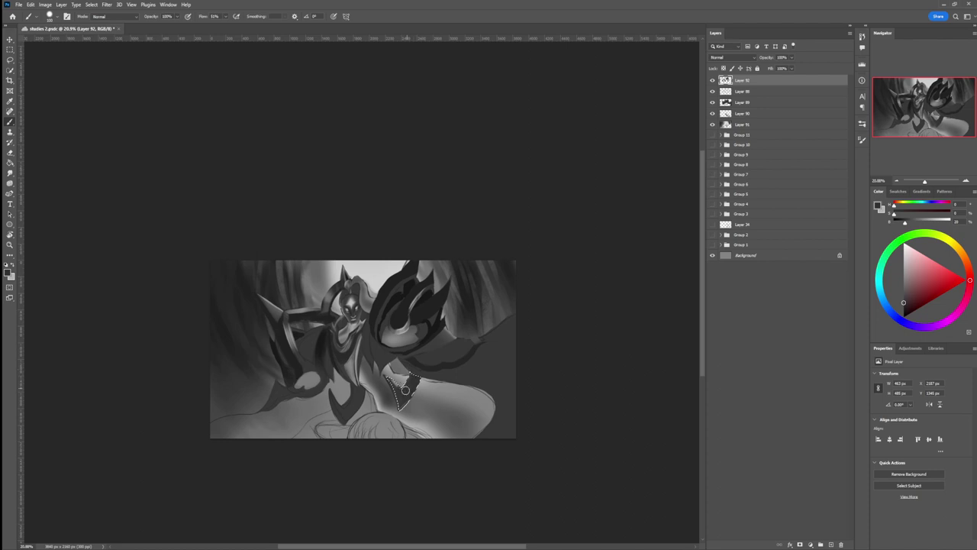
drag(394, 372, 400, 386)
key(])
- Refine the small spike with greys at 56% and 11% brightness using a smaller brush, and deselect
click(903, 276)
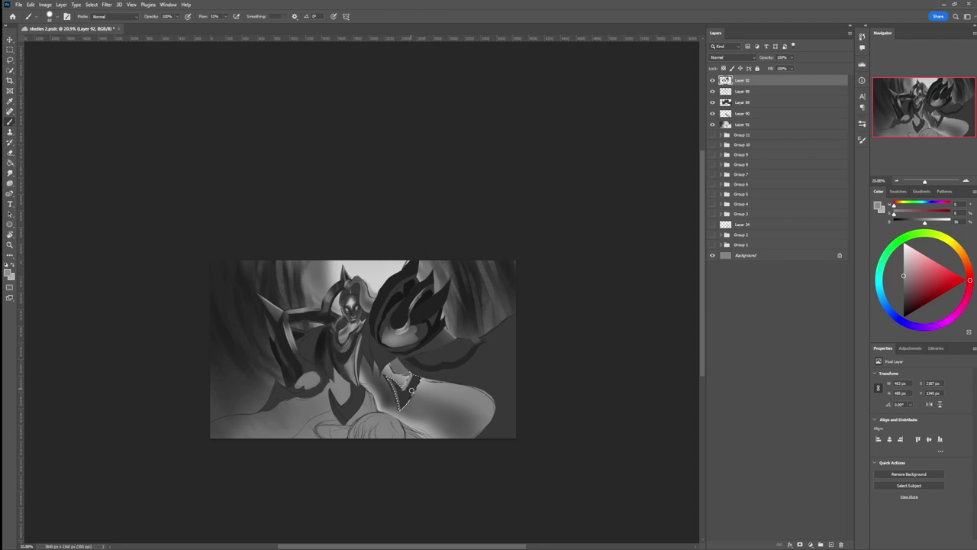
drag(901, 283, 903, 309)
key(bracketleft)
key(bracketleft)
key(ctrl+d)
key(l)
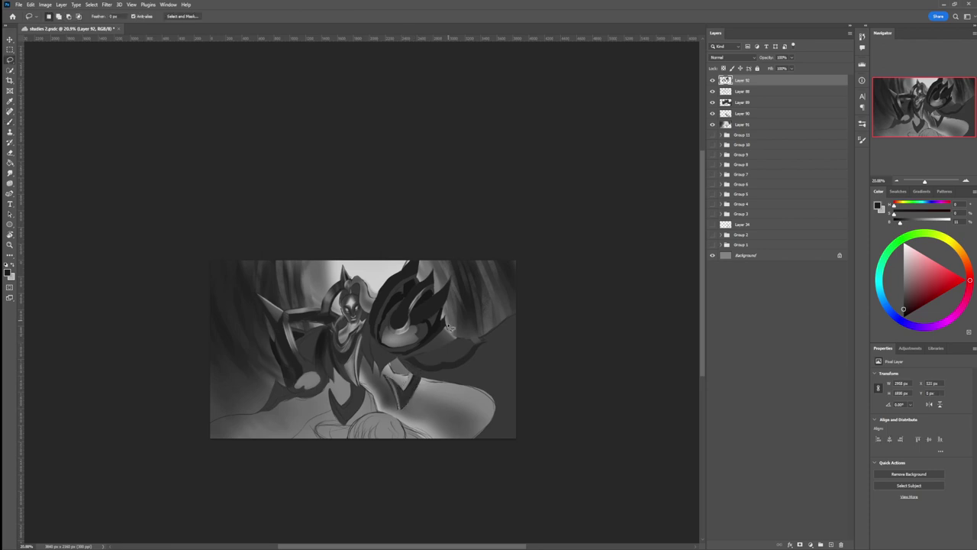
- Lasso the round shape at the canvas's lower edge and brush it with dark grey at 11% brightness
key(z)
drag(369, 384, 333, 382)
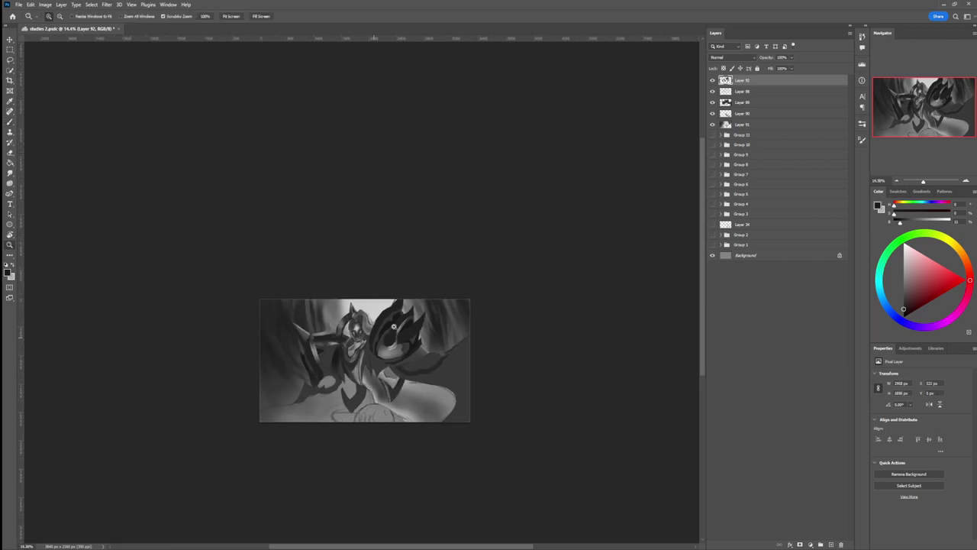
drag(433, 433, 406, 438)
key(l)
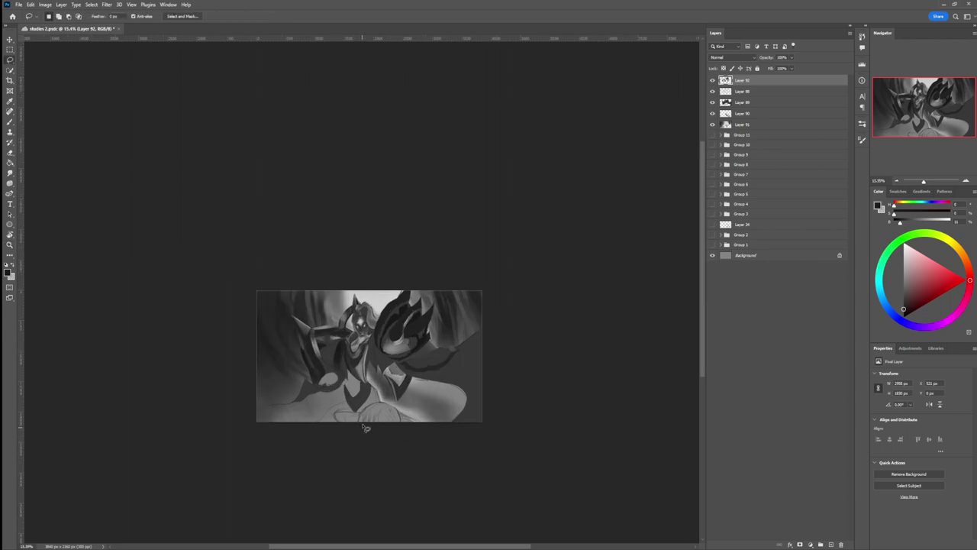
mouse_move(362, 414)
mouse_down()
mouse_move(386, 403)
mouse_move(411, 429)
mouse_up()
key(b)
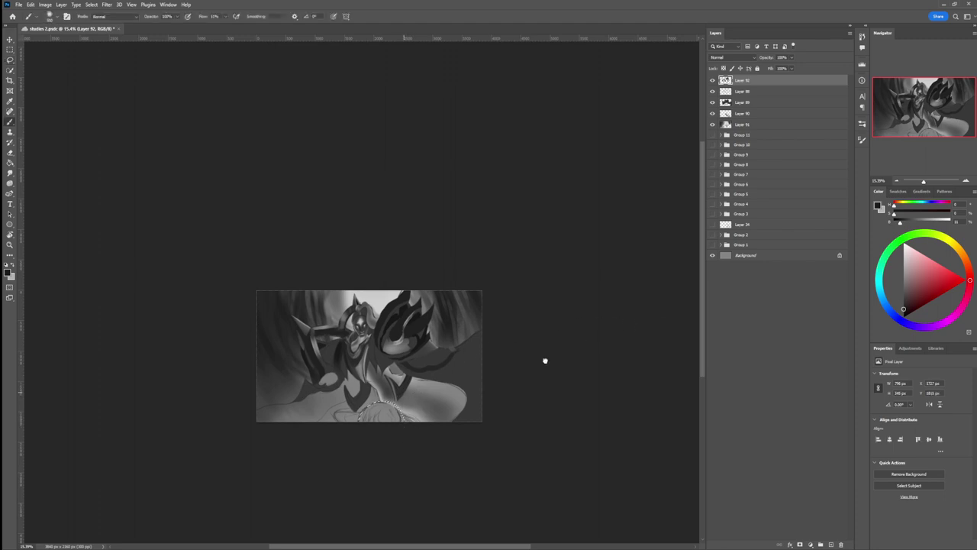
key(bracketright)
key(bracketright)
key(bracketright)
mouse_move(384, 427)
mouse_down()
mouse_move(409, 406)
mouse_move(410, 443)
mouse_up()
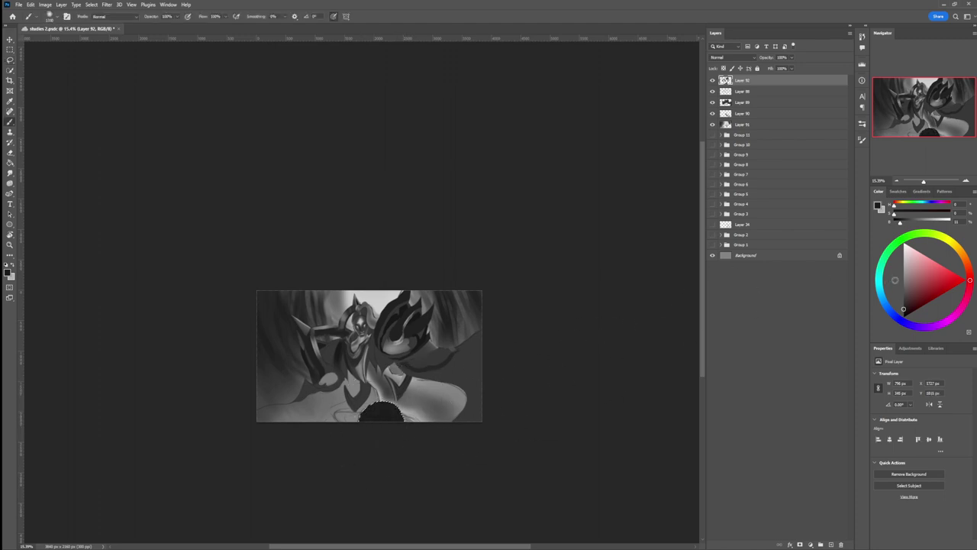
- Model the round shape with lighter greys up to 75% brightness using progressively smaller brushes, and deselect
click(903, 269)
mouse_move(380, 390)
mouse_down()
mouse_move(358, 402)
mouse_move(382, 400)
mouse_up()
click(903, 258)
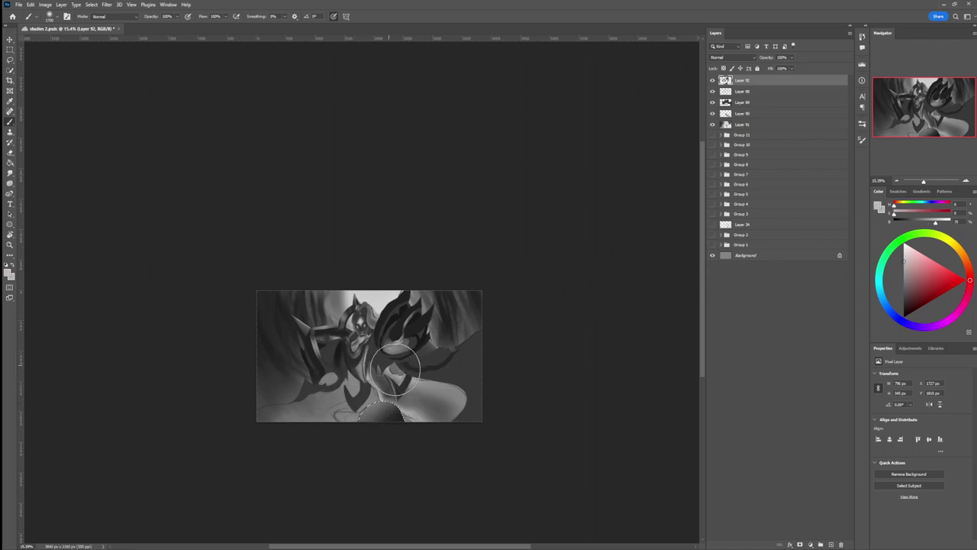
key(bracketleft)
key(bracketleft)
key(bracketleft)
key(bracketleft)
key(bracketleft)
key(bracketleft)
key(bracketleft)
key(bracketleft)
key(bracketleft)
key(bracketleft)
key(bracketleft)
key(bracketleft)
mouse_move(398, 413)
mouse_down()
mouse_move(395, 384)
mouse_move(402, 389)
mouse_up()
key(bracketleft)
key(bracketleft)
key(bracketleft)
key(bracketleft)
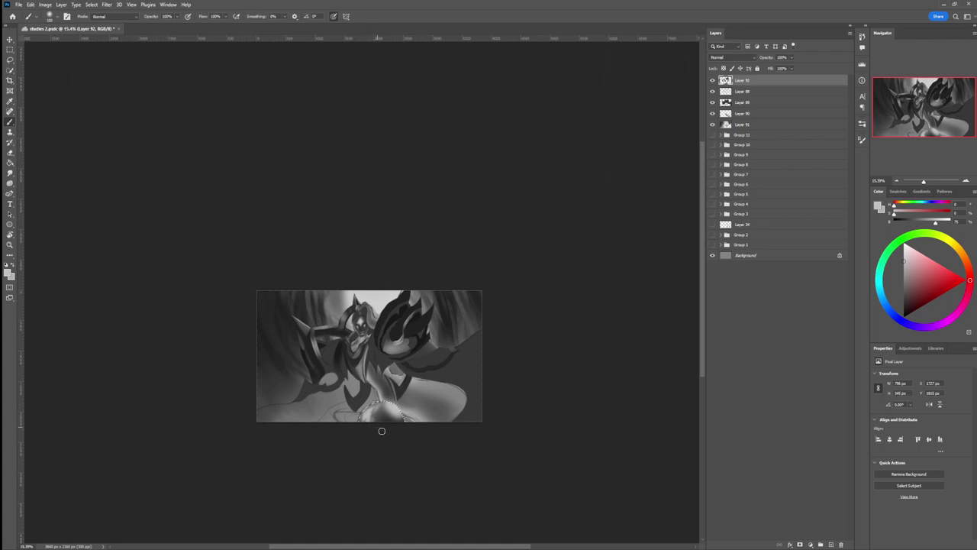
key(bracketright)
key(bracketright)
key(bracketright)
key(bracketright)
key(l)
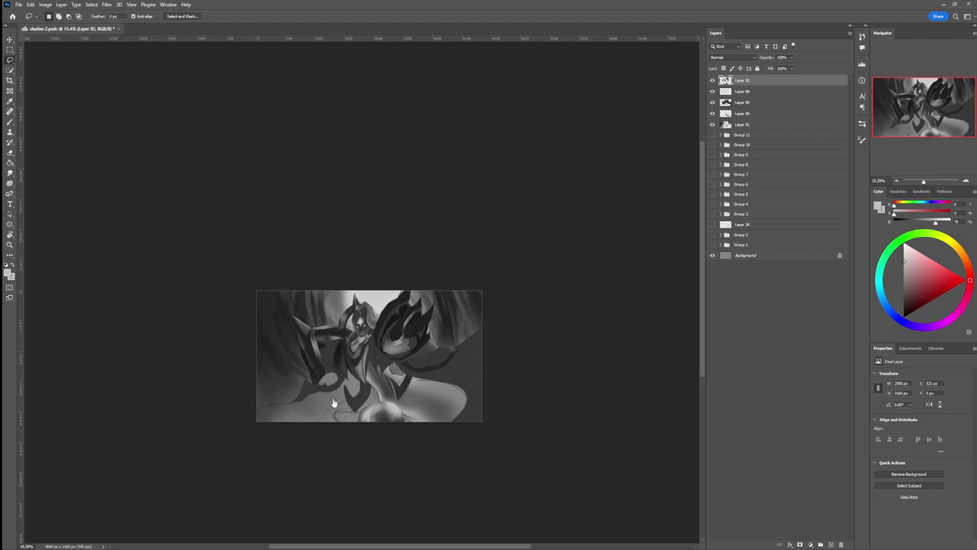
- Add a new layer above Layer 92 and brush an initial darker grey shadow over the large thigh
key(z)
alt+click(364, 405)
alt+click(435, 379)
alt+click(434, 378)
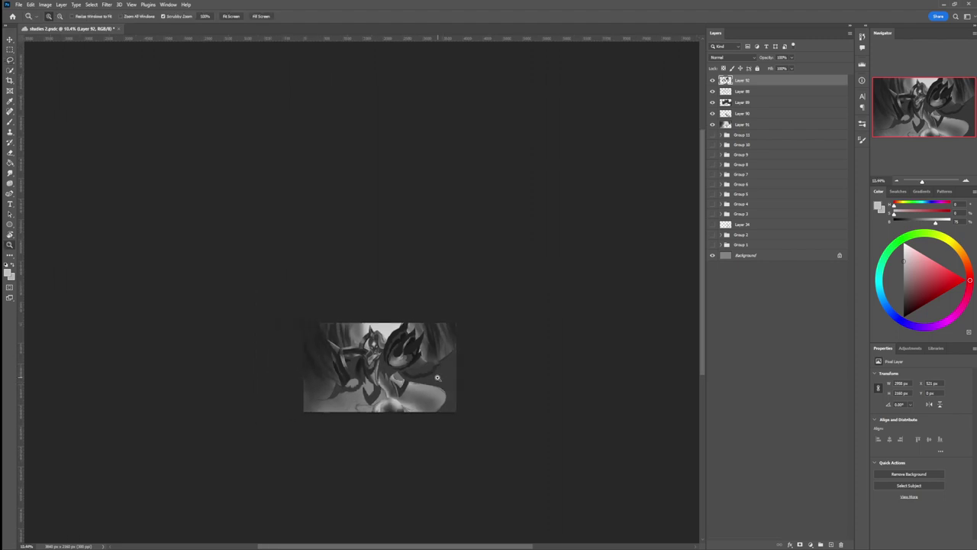
click(437, 412)
key(b)
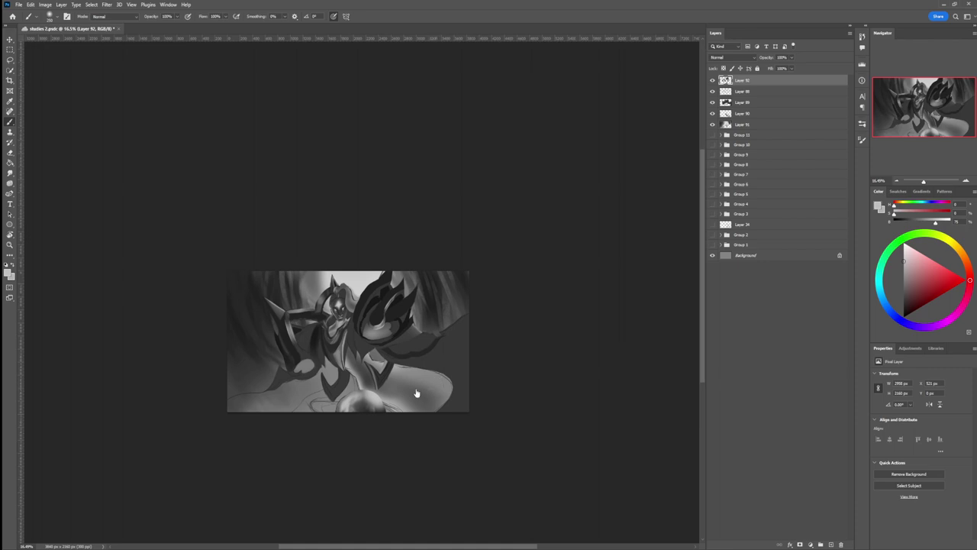
key(l)
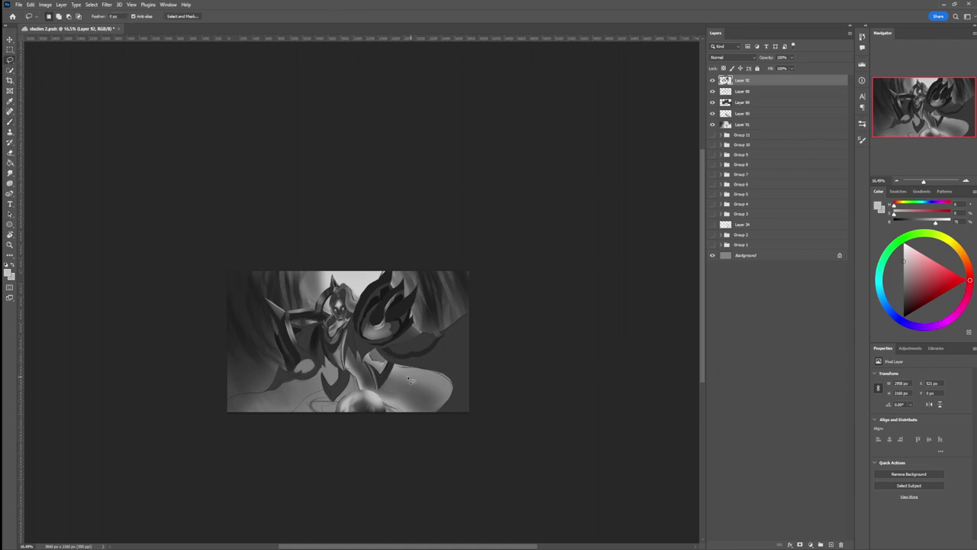
key(b)
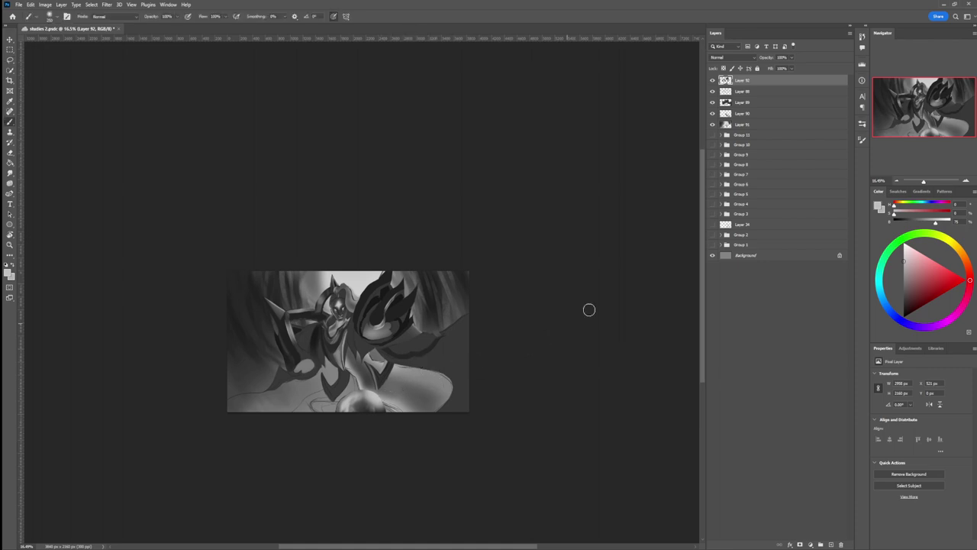
key(ctrl+shift+alt+n)
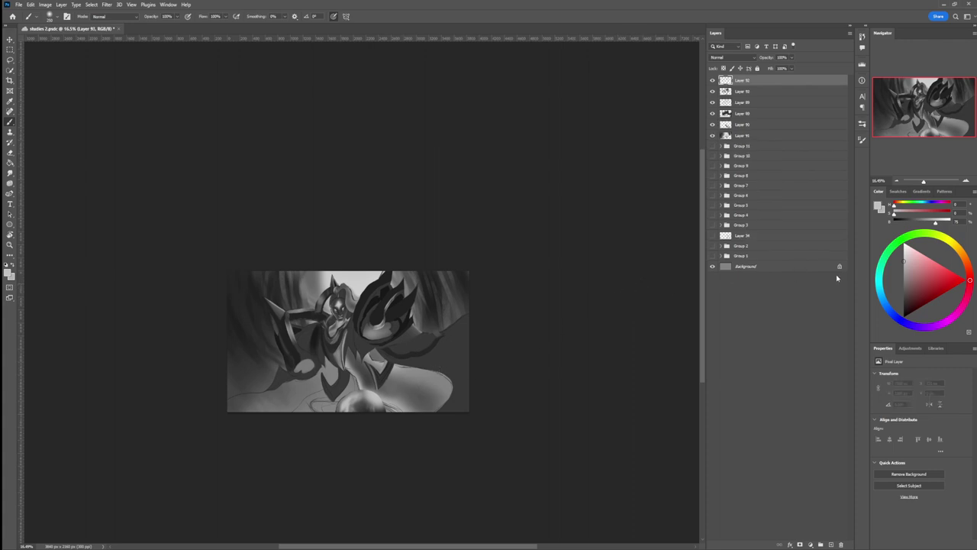
click(904, 291)
drag(399, 386, 447, 381)
- Deepen the thigh's shadow with dark grey at 15% brightness using a smaller brush
drag(903, 291, 903, 306)
key(bracketleft)
key(bracketleft)
key(bracketleft)
key(bracketleft)
key(bracketleft)
key(bracketleft)
mouse_move(400, 384)
mouse_down()
mouse_move(434, 381)
mouse_move(415, 414)
mouse_move(437, 379)
mouse_move(427, 413)
mouse_move(421, 383)
mouse_move(444, 396)
mouse_move(429, 381)
mouse_move(397, 385)
mouse_move(419, 405)
mouse_up()
- Vary the brush size and darken the thigh's outer contour with the same dark grey
key(bracketright)
key(bracketright)
key(bracketright)
key(bracketright)
key(bracketleft)
key(bracketleft)
key(bracketleft)
key(bracketleft)
key(bracketleft)
key(bracketleft)
key(bracketleft)
key(bracketleft)
key(bracketleft)
key(bracketleft)
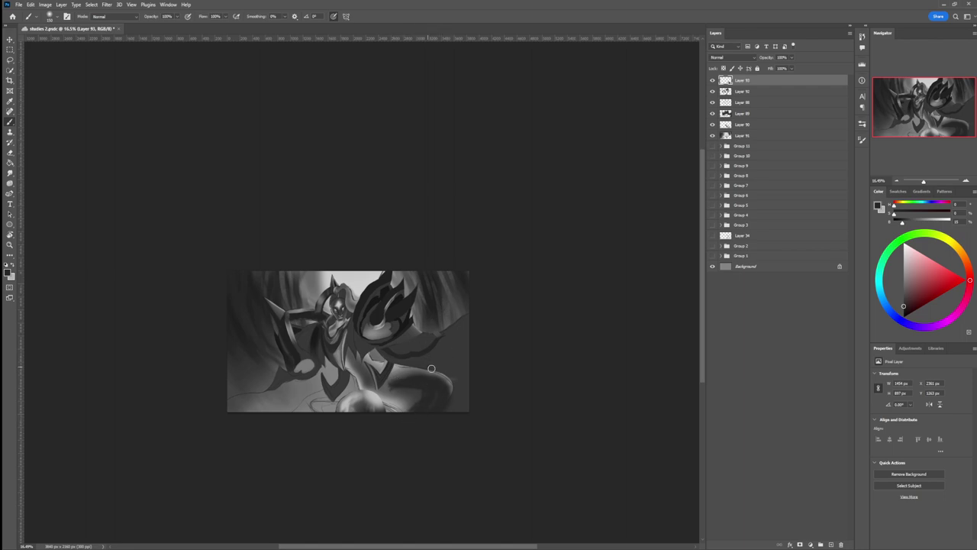
mouse_move(448, 400)
mouse_down()
mouse_move(407, 373)
mouse_move(442, 401)
mouse_move(435, 369)
mouse_move(430, 411)
mouse_move(438, 381)
mouse_move(450, 395)
mouse_move(405, 375)
mouse_move(390, 380)
mouse_move(423, 369)
mouse_move(395, 384)
mouse_up()
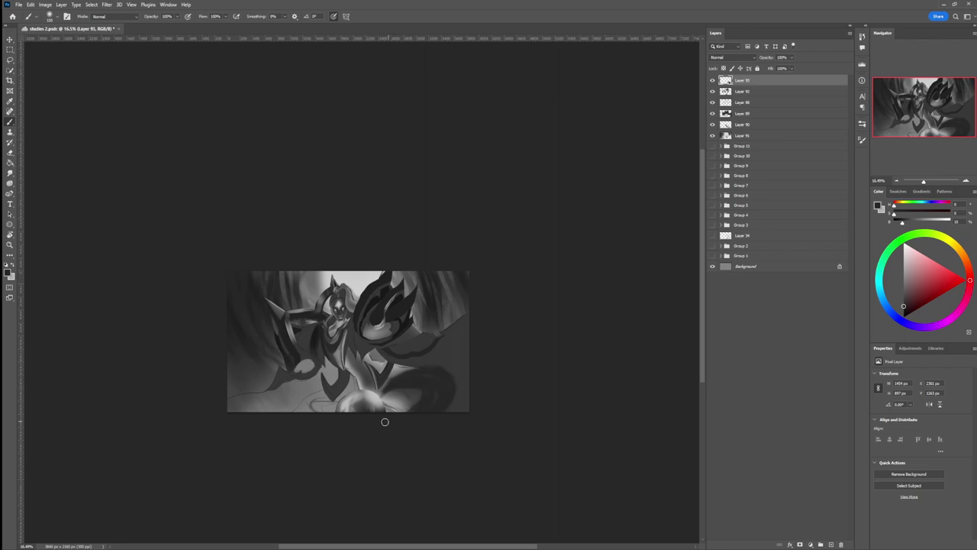
- Extend the dark shading past the thigh's edge onto the adjoining background with a larger brush
mouse_move(443, 388)
mouse_down()
mouse_move(431, 411)
mouse_move(425, 367)
mouse_move(441, 369)
mouse_move(445, 396)
mouse_move(425, 370)
mouse_move(438, 418)
mouse_move(450, 367)
mouse_move(459, 403)
mouse_up()
key(bracketright)
mouse_move(436, 357)
mouse_down()
mouse_move(478, 346)
mouse_move(444, 353)
mouse_move(467, 340)
mouse_move(424, 358)
mouse_move(484, 324)
mouse_move(424, 357)
mouse_move(482, 326)
mouse_move(452, 352)
mouse_move(456, 377)
mouse_up()
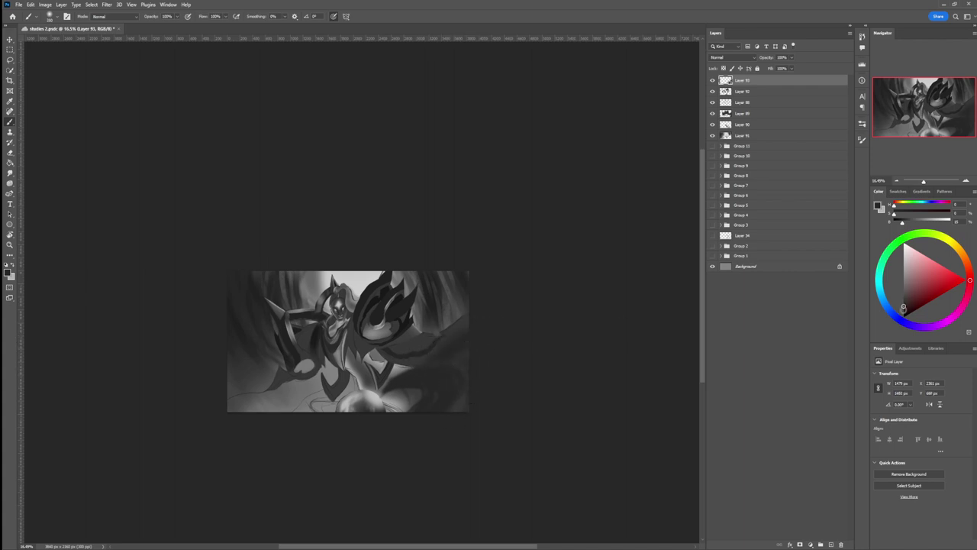
- Dab near-black spots onto the thigh and the hanging drapery behind it with a small brush
click(903, 309)
key(bracketleft)
key(bracketleft)
key(bracketleft)
drag(432, 393, 428, 398)
- Brush mid grey at 36% brightness across the thigh with an enlarged brush
drag(910, 284, 903, 290)
key(])
key(])
key(])
mouse_move(389, 387)
mouse_down()
mouse_move(435, 386)
mouse_move(406, 417)
mouse_move(416, 375)
mouse_move(403, 416)
mouse_move(421, 402)
mouse_move(414, 379)
mouse_move(434, 376)
mouse_move(412, 375)
mouse_move(425, 385)
mouse_move(434, 423)
mouse_up()
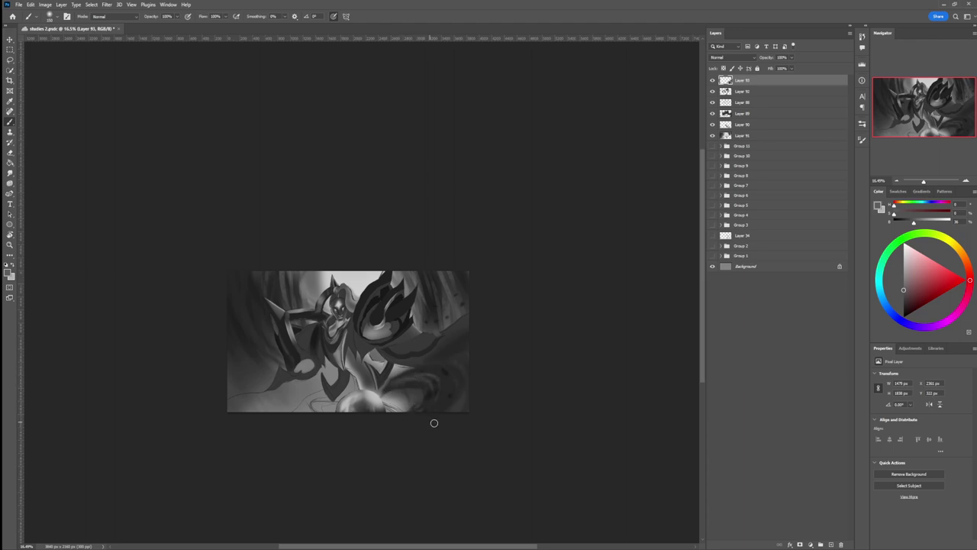
- Blend the 36% grey over the thigh's curves and the background beside them, varying the brush size
mouse_move(429, 384)
mouse_down()
mouse_move(429, 416)
mouse_move(445, 397)
mouse_up()
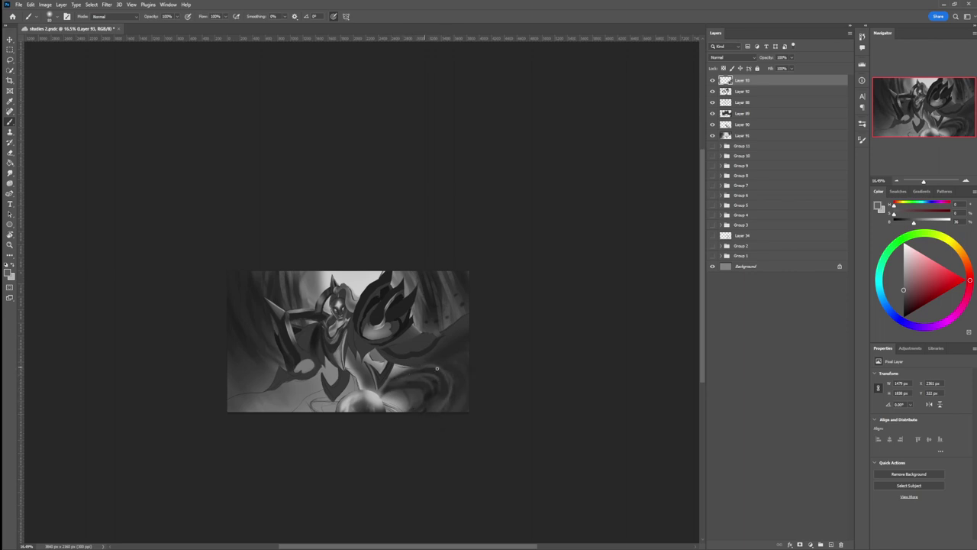
drag(406, 375, 474, 371)
key(bracketright)
key(bracketright)
key(bracketright)
key(bracketright)
key(bracketright)
key(bracketright)
key(bracketright)
key(bracketright)
key(bracketright)
key(bracketright)
key(bracketright)
key(bracketright)
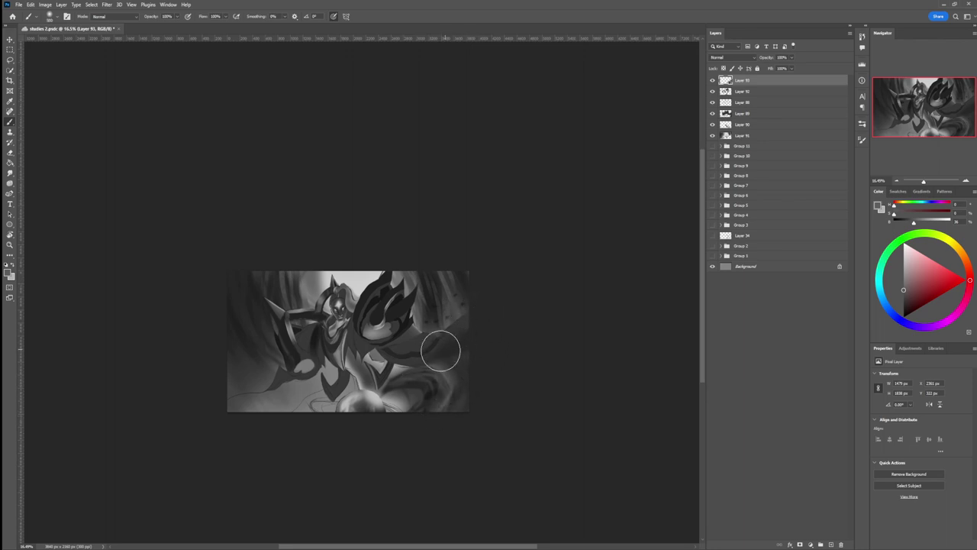
key(bracketleft)
key(bracketleft)
key(bracketleft)
key(bracketleft)
key(bracketleft)
- Lasso the inner area of the wing-like shape beneath the large claw
mouse_move(408, 360)
mouse_down()
mouse_move(396, 359)
mouse_move(420, 361)
mouse_move(427, 319)
mouse_move(414, 343)
mouse_move(428, 336)
mouse_move(437, 348)
mouse_move(391, 350)
mouse_up()
key(l)
key(b)
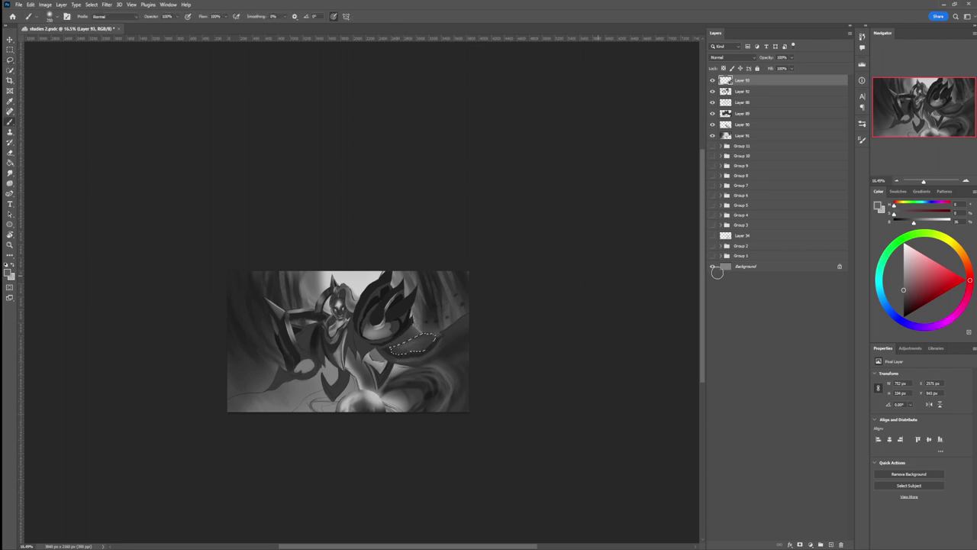
- Brush dark grey at 11% brightness over the wing-like shape's selected inner area, adjusting the brush size
drag(911, 310, 903, 309)
key(bracketright)
key(bracketright)
key(bracketright)
key(bracketright)
key(bracketright)
key(bracketright)
key(bracketright)
key(bracketright)
key(bracketright)
key(bracketleft)
key(bracketleft)
key(bracketleft)
key(bracketleft)
key(bracketleft)
key(bracketleft)
key(bracketleft)
key(bracketleft)
key(bracketleft)
key(bracketleft)
key(bracketleft)
key(bracketleft)
drag(398, 341, 426, 333)
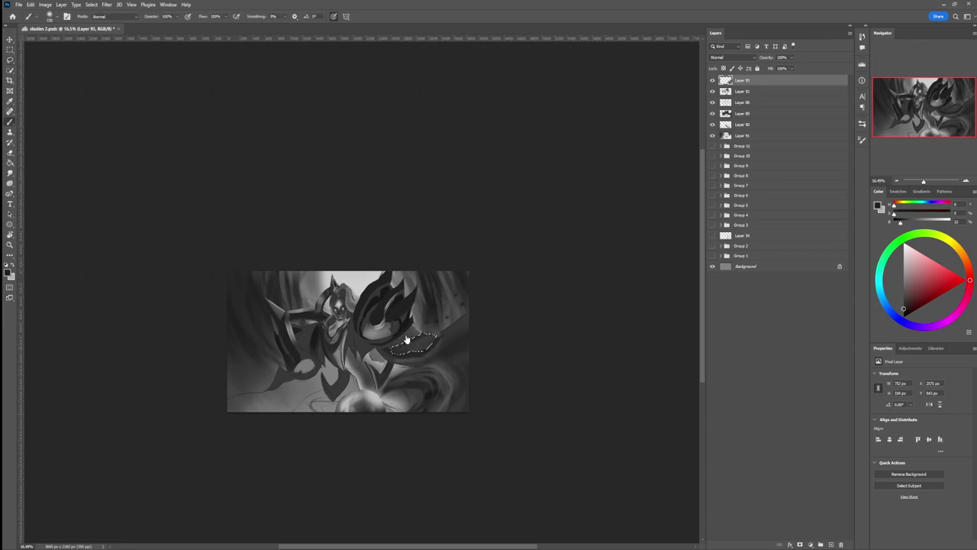
- Clear the selection and brush light grey at 86% brightness over the background around the large claw's top with a large brush
key(ctrl+d)
key(l)
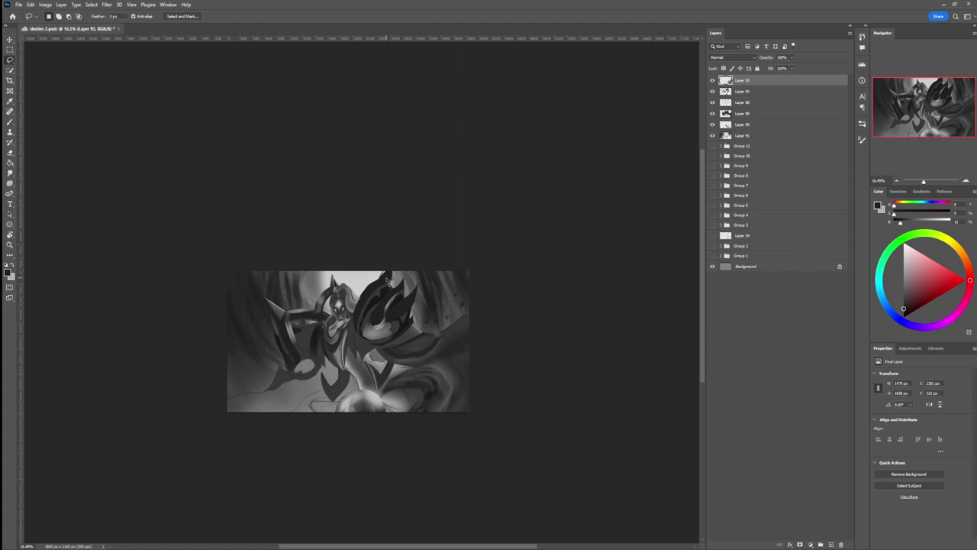
key(b)
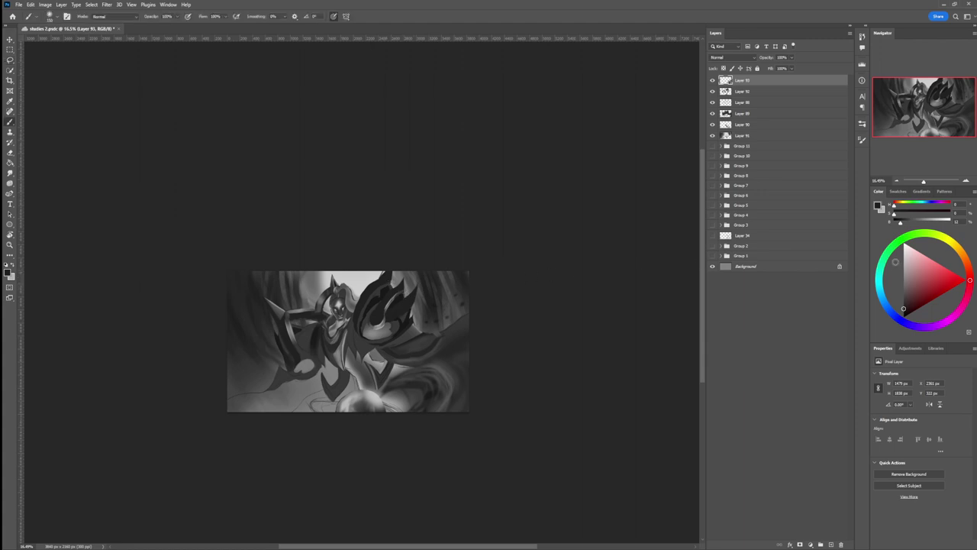
click(904, 254)
drag(361, 283, 389, 262)
key(bracketleft)
key(bracketleft)
key(bracketleft)
key(bracketleft)
key(bracketleft)
key(bracketleft)
key(bracketright)
key(bracketright)
key(bracketright)
key(bracketright)
key(bracketright)
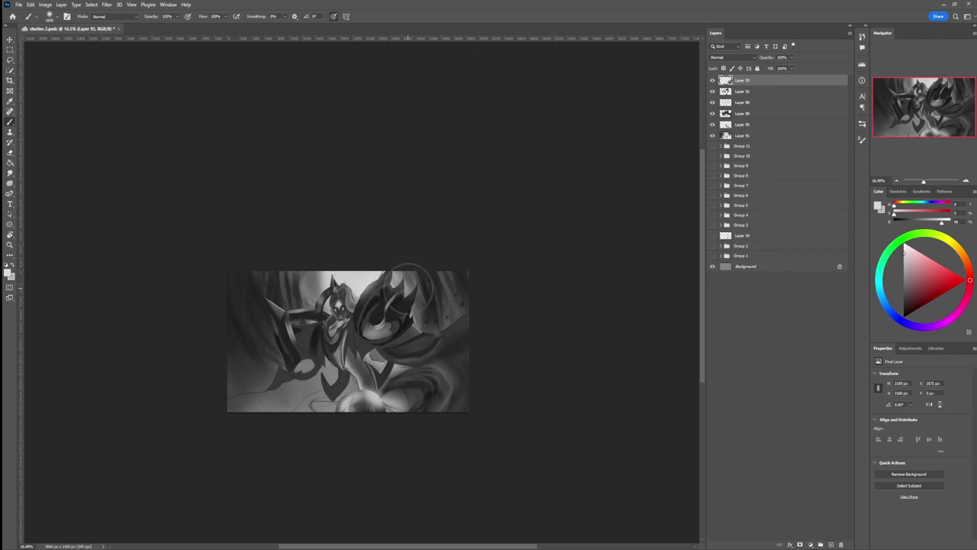
- Try a smaller brush stroke of the light grey across the large claw's spikes, and undo it
key(bracketleft)
key(bracketleft)
key(bracketleft)
key(bracketleft)
key(bracketleft)
key(bracketleft)
drag(416, 294, 394, 284)
key(ctrl+z)
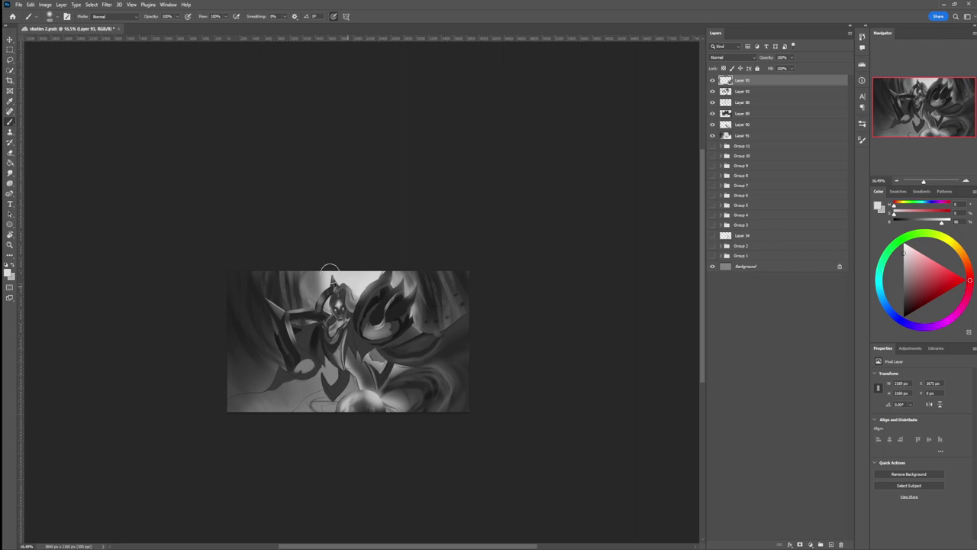
- Brush the 86% light grey over the background beside the figure's horn and head, varying the brush size
key(bracketright)
key(bracketright)
key(bracketright)
drag(324, 285, 321, 322)
key(bracketleft)
key(bracketleft)
key(bracketleft)
key(bracketright)
key(bracketright)
key(bracketright)
key(bracketright)
key(bracketright)
key(bracketright)
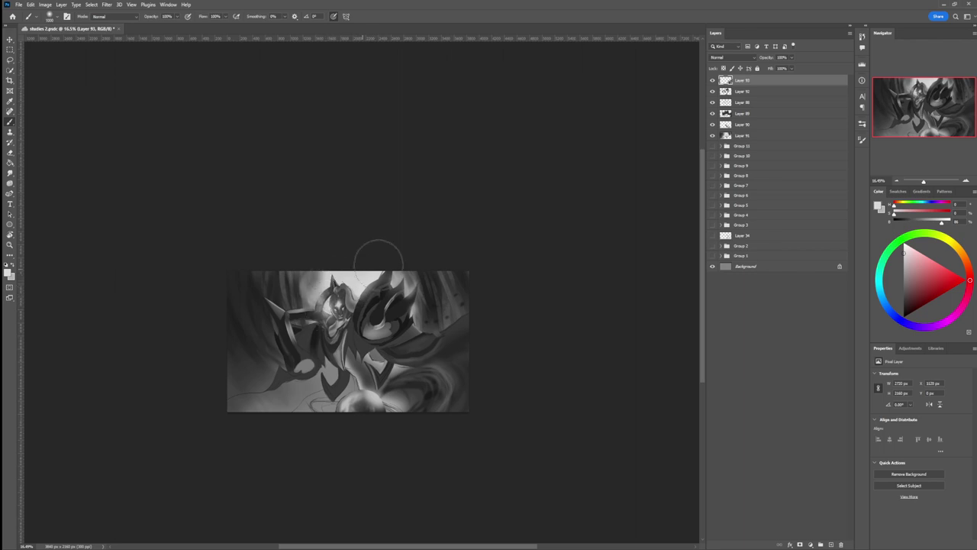
- Try broad light grey strokes over the claw's top and around the figure's head, undoing them
drag(380, 262, 398, 277)
key(ctrl+z)
key(ctrl+z)
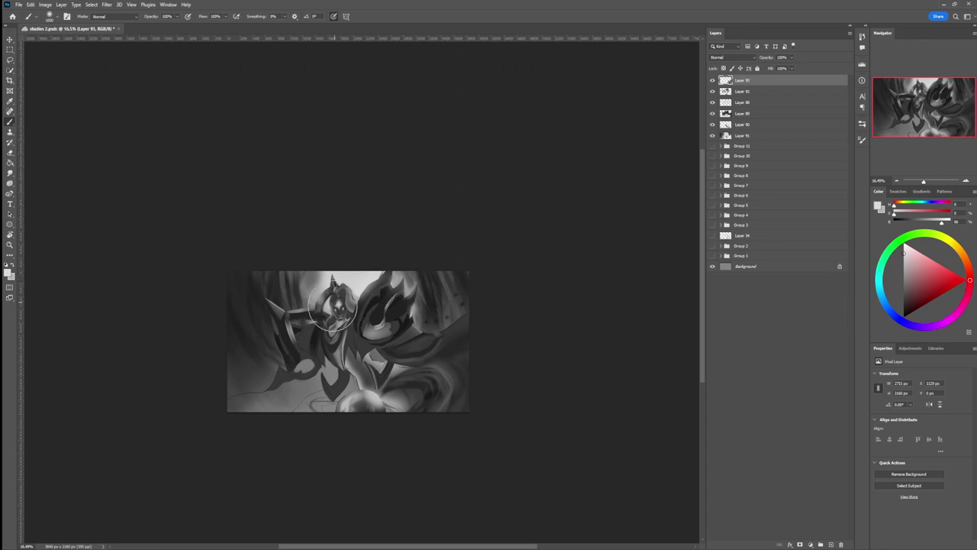
mouse_move(323, 312)
mouse_down()
mouse_move(379, 306)
mouse_move(407, 326)
mouse_move(394, 342)
mouse_move(358, 284)
mouse_up()
key(ctrl+z)
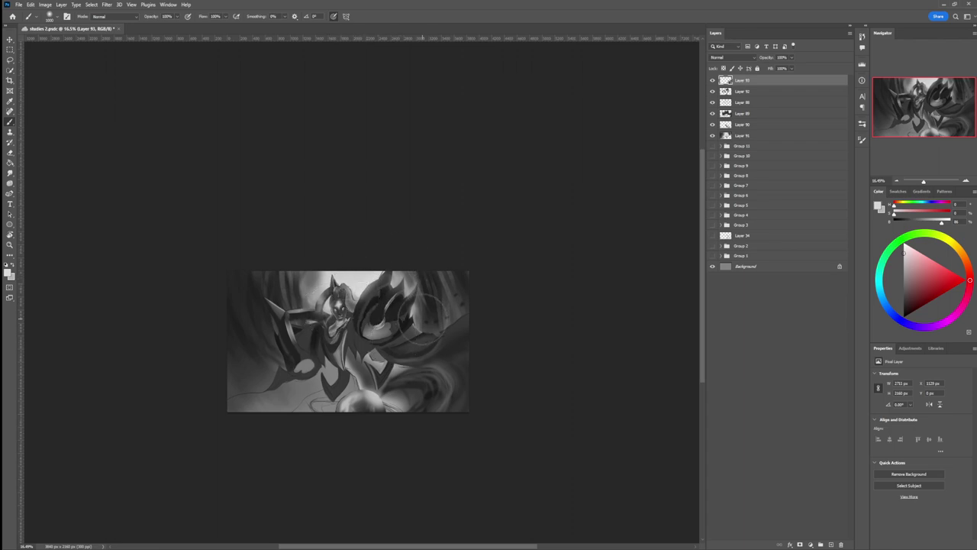
- Lasso the whole large claw and brush dark grey at 10% brightness over its lower part
key(l)
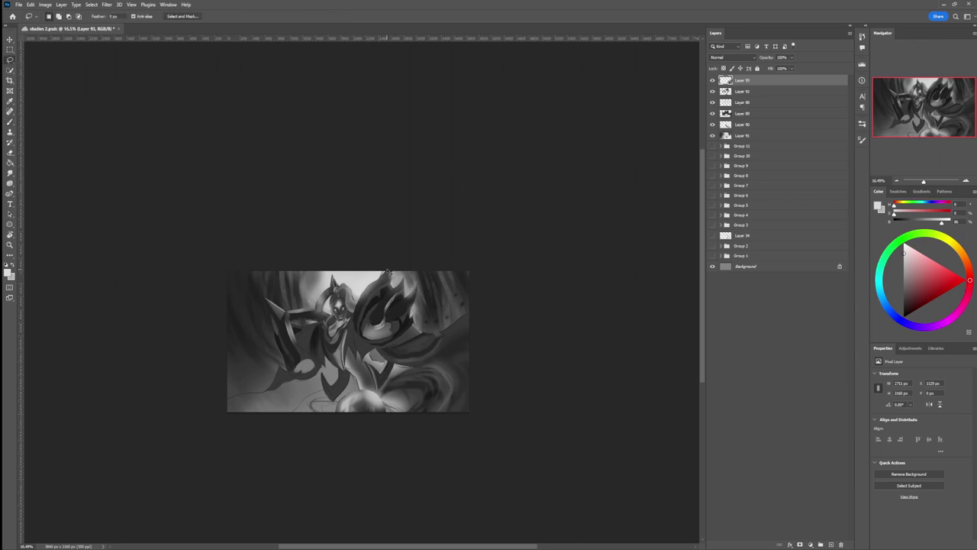
mouse_move(386, 277)
mouse_down()
mouse_move(362, 303)
mouse_move(357, 329)
mouse_move(374, 347)
mouse_move(414, 324)
mouse_move(419, 290)
mouse_move(398, 288)
mouse_move(399, 265)
mouse_move(412, 269)
mouse_move(410, 284)
mouse_up()
key(b)
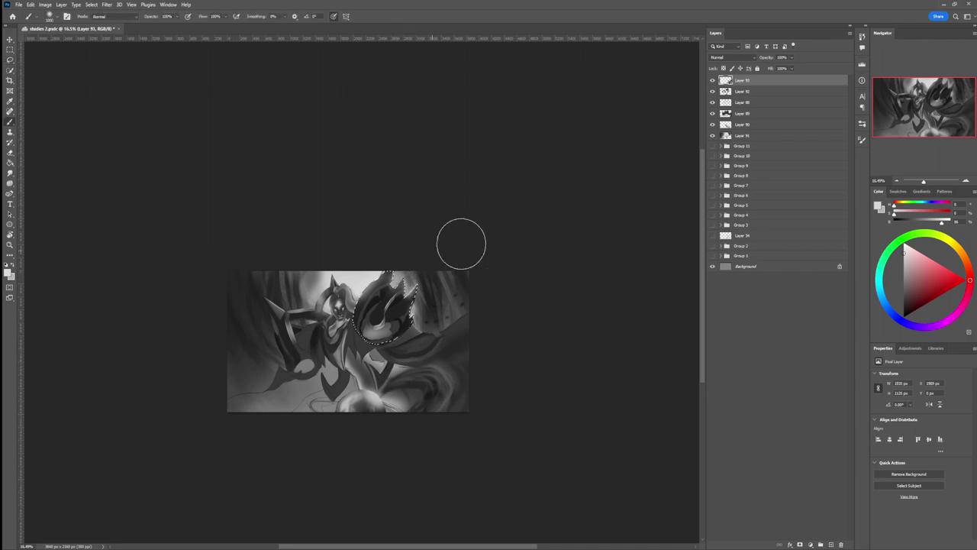
drag(901, 270, 903, 310)
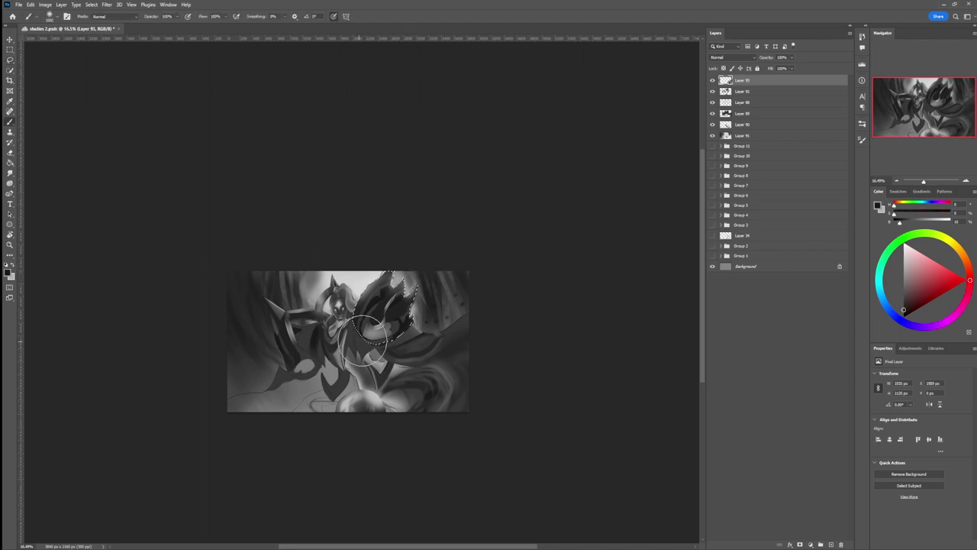
mouse_move(363, 340)
mouse_down()
mouse_move(371, 333)
mouse_move(359, 331)
mouse_move(388, 331)
mouse_up()
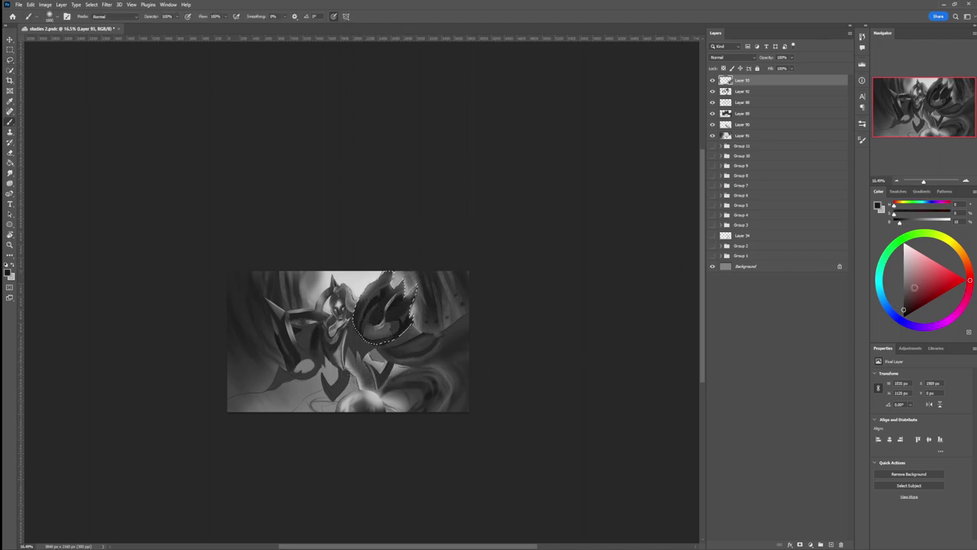
- Brush light grey at 74% brightness over the selected claw's upper spikes and dark grey at 19% over its inner area
drag(915, 287, 903, 262)
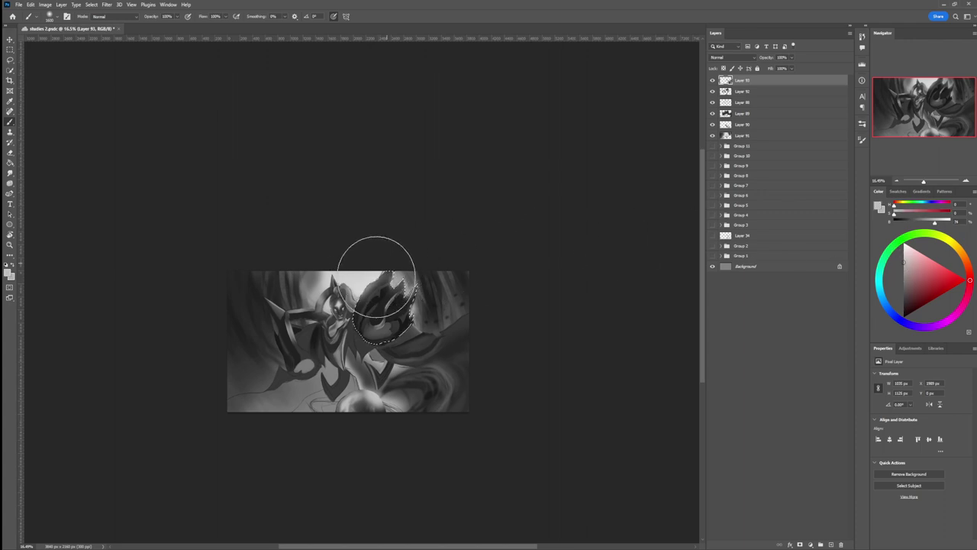
drag(385, 281, 407, 295)
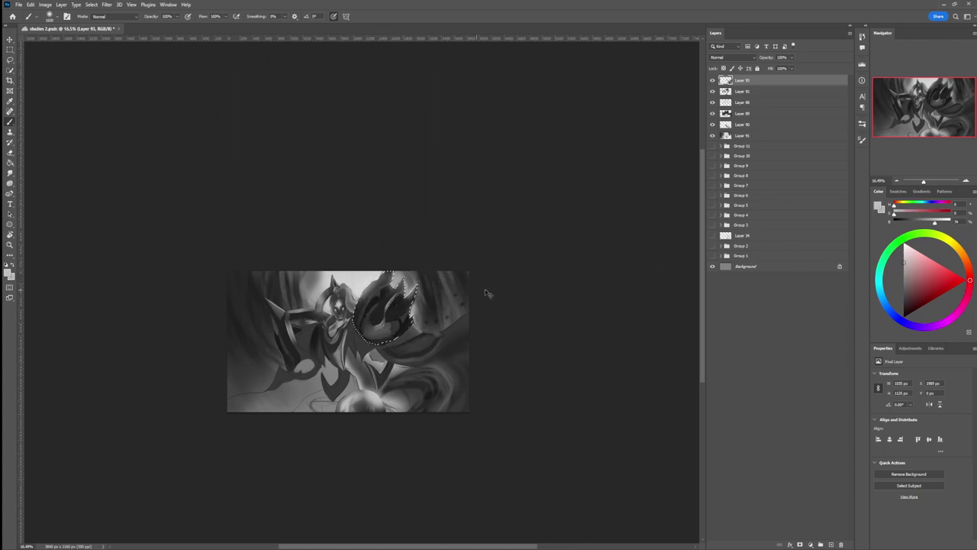
drag(906, 288, 903, 303)
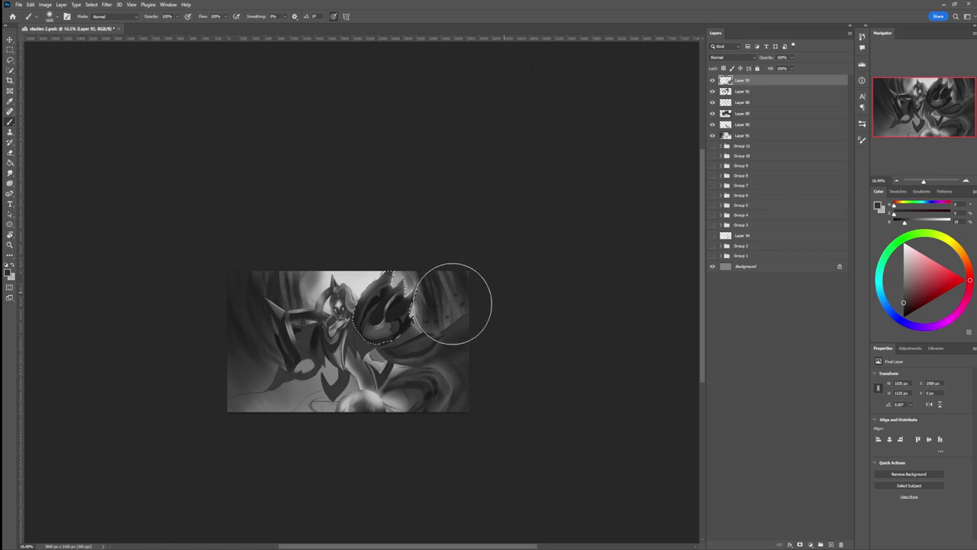
drag(397, 326, 398, 312)
- Paint highlights at 64% brightness on the claw's inner spikes with a much smaller brush
drag(896, 284, 901, 269)
key(bracketleft)
key(bracketleft)
key(bracketleft)
key(bracketleft)
key(bracketleft)
key(bracketleft)
key(bracketleft)
key(bracketleft)
key(bracketleft)
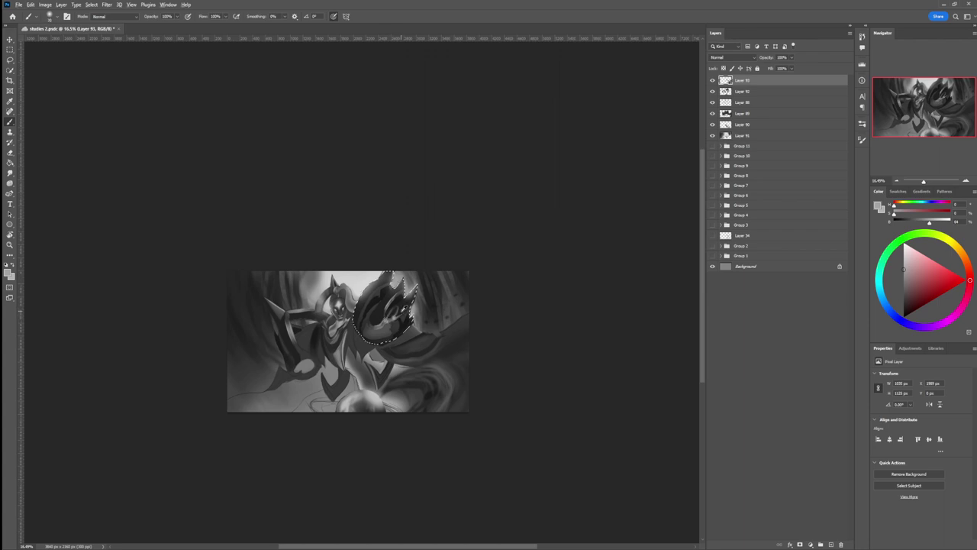
- Refine the claw's inner curves and spikes with small strokes in dark and mid greys sampled from the claw
alt+click(408, 325)
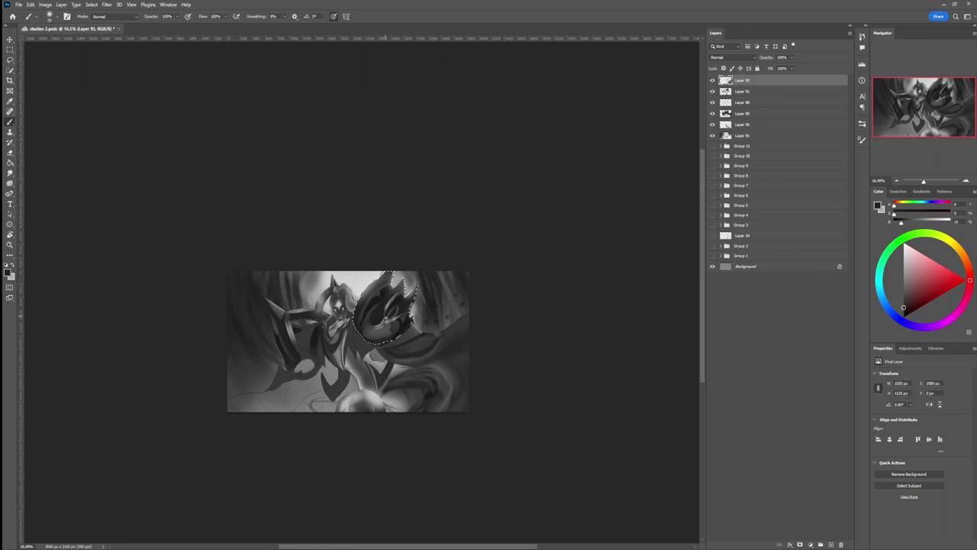
alt+click(383, 326)
alt+click(399, 312)
alt+click(394, 318)
alt+click(406, 307)
alt+click(385, 317)
alt+click(390, 319)
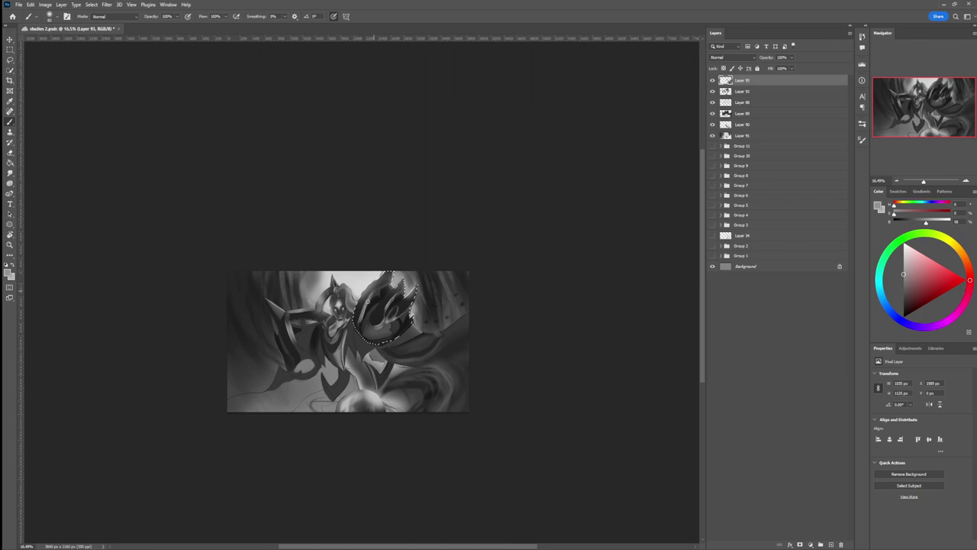
alt+click(359, 324)
alt+click(378, 326)
- Brush a sampled light grey at 74% brightness over the claw's inner surfaces, varying the brush size
alt+click(343, 305)
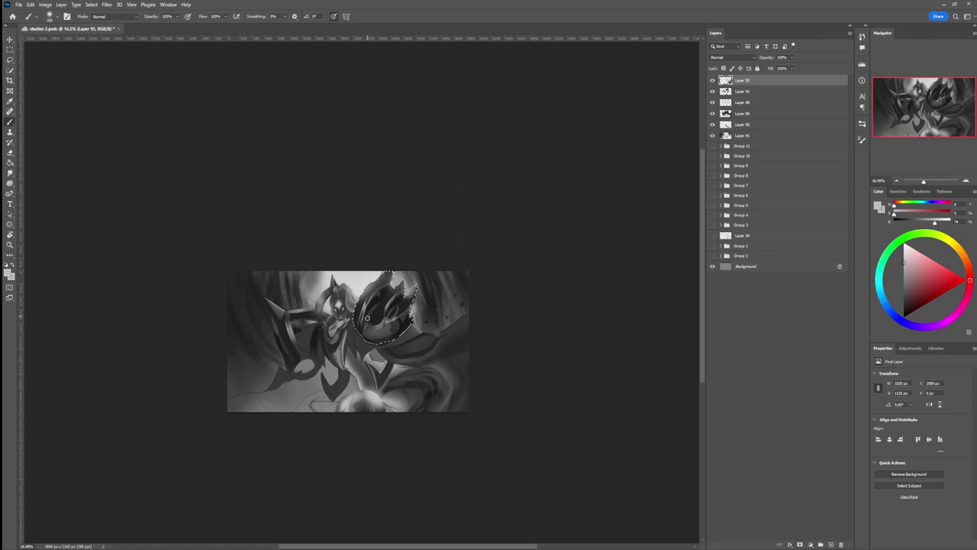
key(])
key(])
key(])
key(])
key(])
key(bracketleft)
key(bracketleft)
key(bracketright)
key(bracketright)
drag(397, 323, 398, 324)
- Paint the claw's outer rim with a sampled dark grey at 13% brightness and clear the selection
key(l)
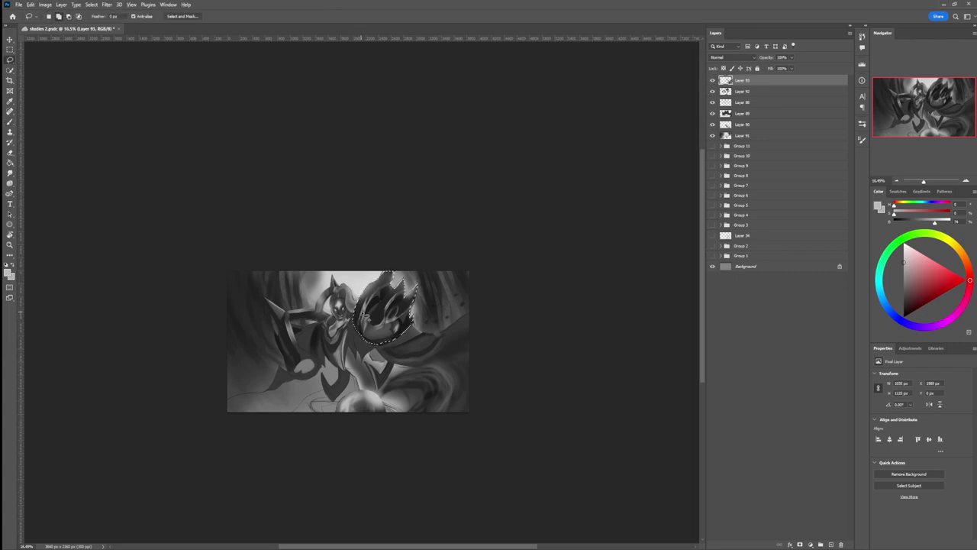
drag(362, 315, 360, 319)
key(alt)
key(b)
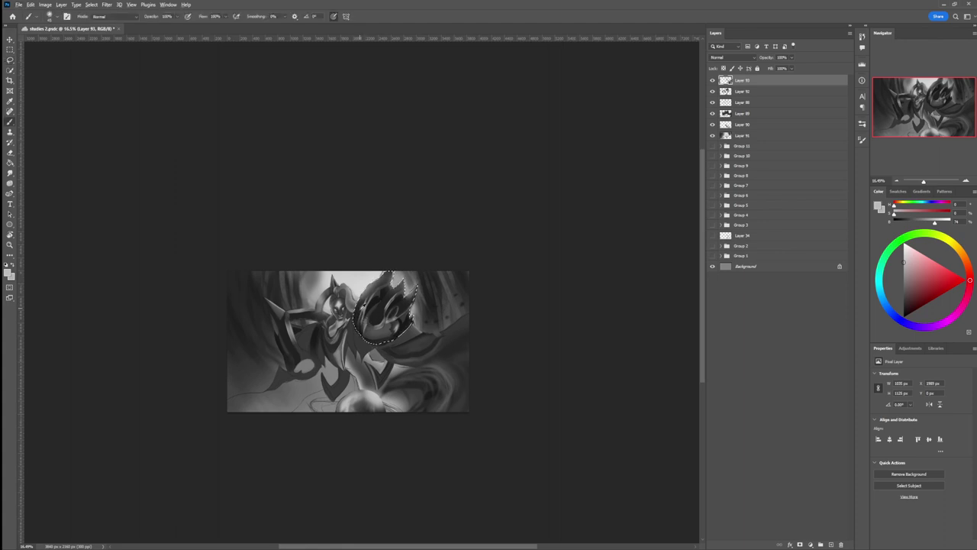
alt+click(357, 312)
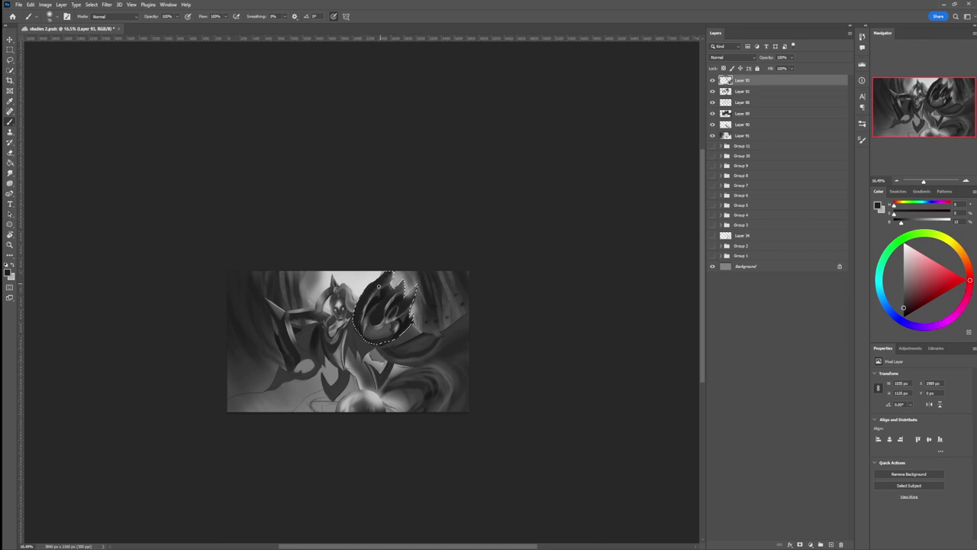
key(l)
key(ctrl+d)
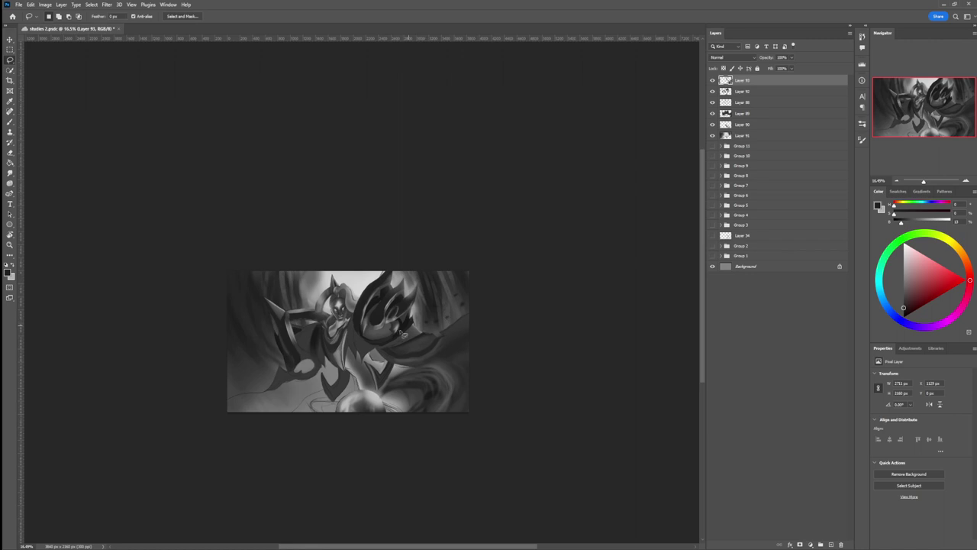
- Lasso the triangular spike beneath the large claw and brush its lower part dark grey at 9% brightness
key(z)
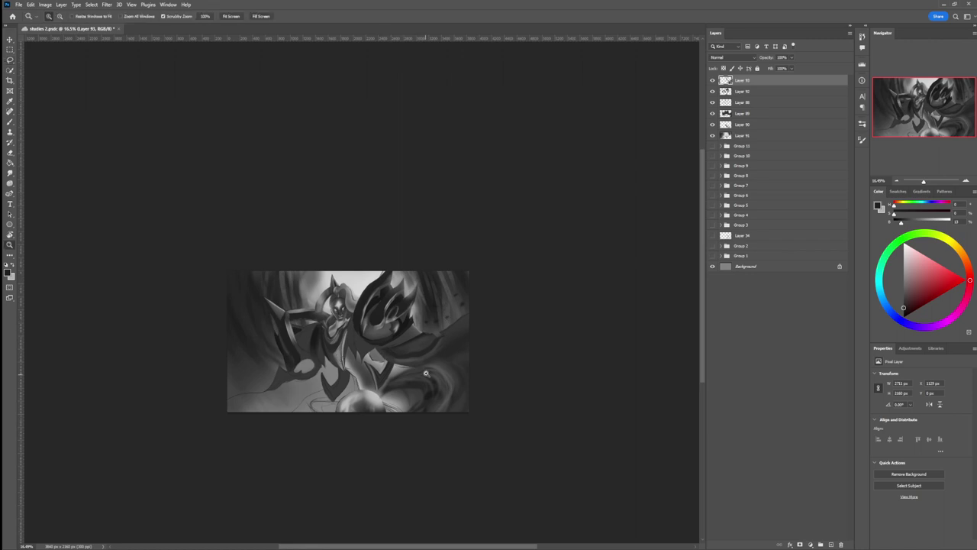
scroll(419, 354, down, 2)
scroll(389, 362, up, 3)
key(l)
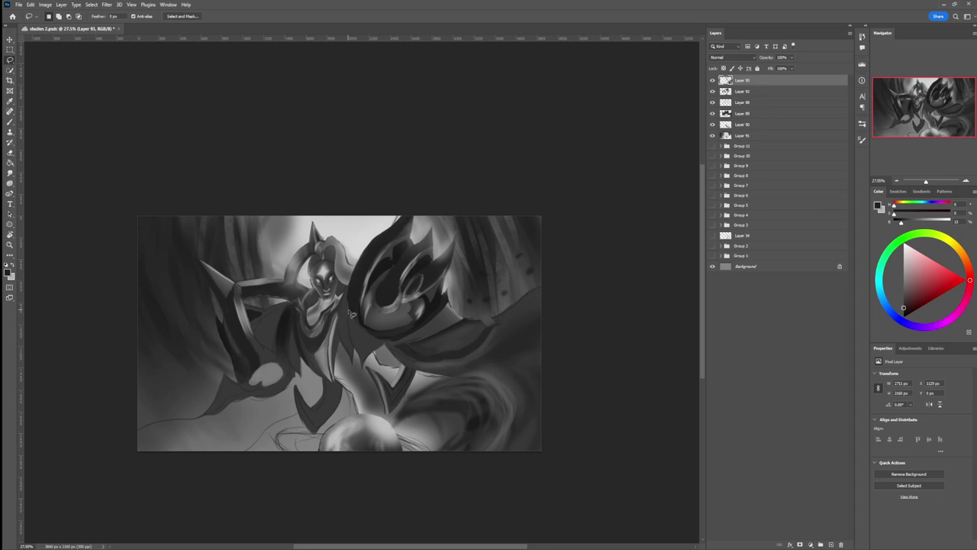
mouse_move(349, 328)
mouse_down()
mouse_move(364, 375)
mouse_move(387, 342)
mouse_move(350, 312)
mouse_up()
key(b)
click(902, 311)
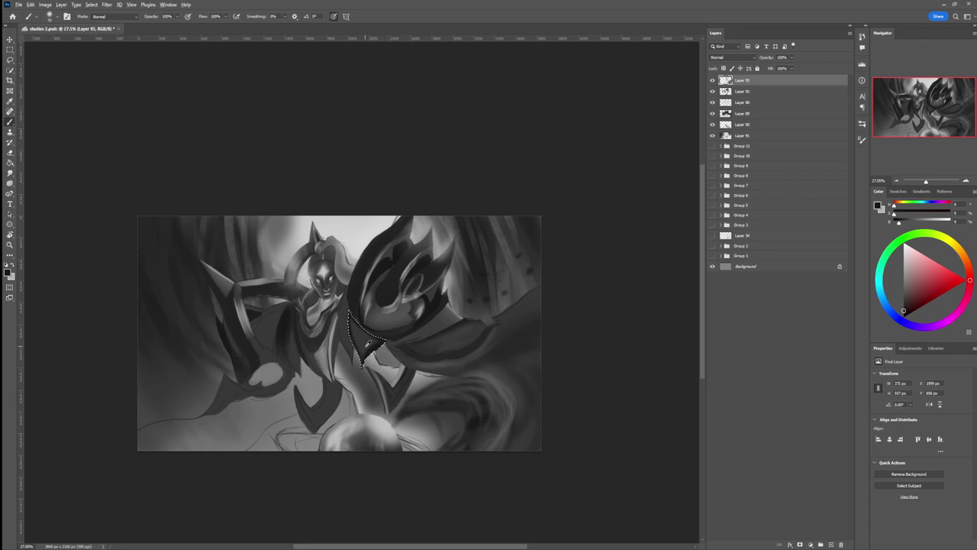
- Brush mid grey at 37% brightness over the triangular spike and shade its edges with 9% dark grey
alt+click(366, 347)
click(904, 290)
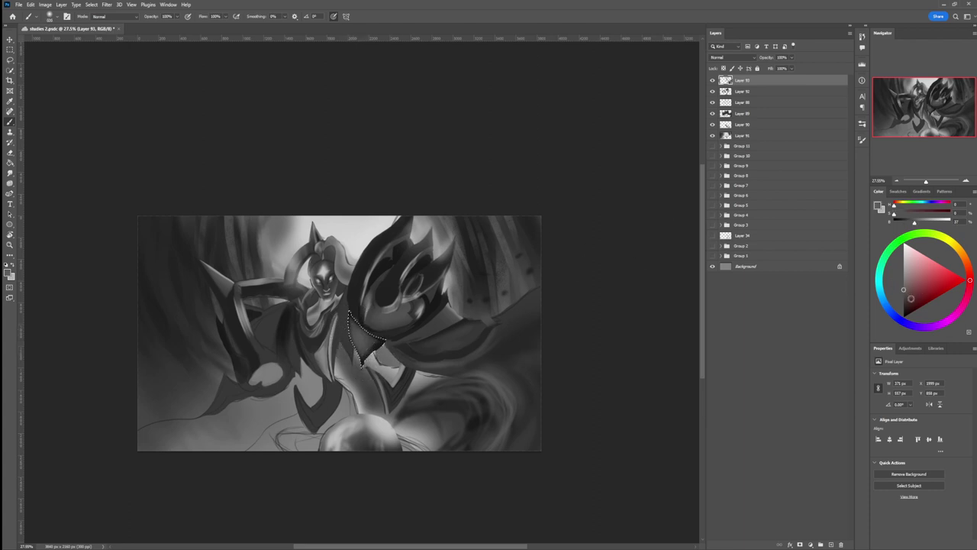
drag(905, 302, 903, 310)
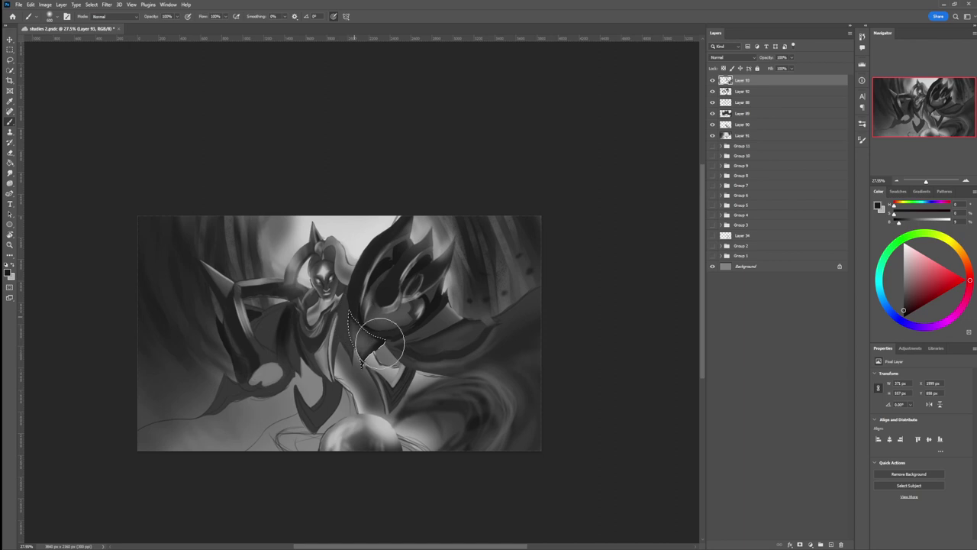
key(bracketleft)
key(bracketleft)
key(bracketleft)
key(bracketleft)
key(bracketleft)
key(bracketleft)
key(bracketleft)
key(bracketleft)
key(bracketright)
key(bracketright)
key(bracketright)
key(bracketright)
key(bracketright)
drag(391, 338, 370, 366)
- Add grey highlights at 38% brightness to the triangular spike with a smaller brush and clear the selection
key(bracketleft)
key(bracketleft)
key(bracketleft)
key(bracketleft)
key(bracketleft)
key(bracketleft)
key(bracketleft)
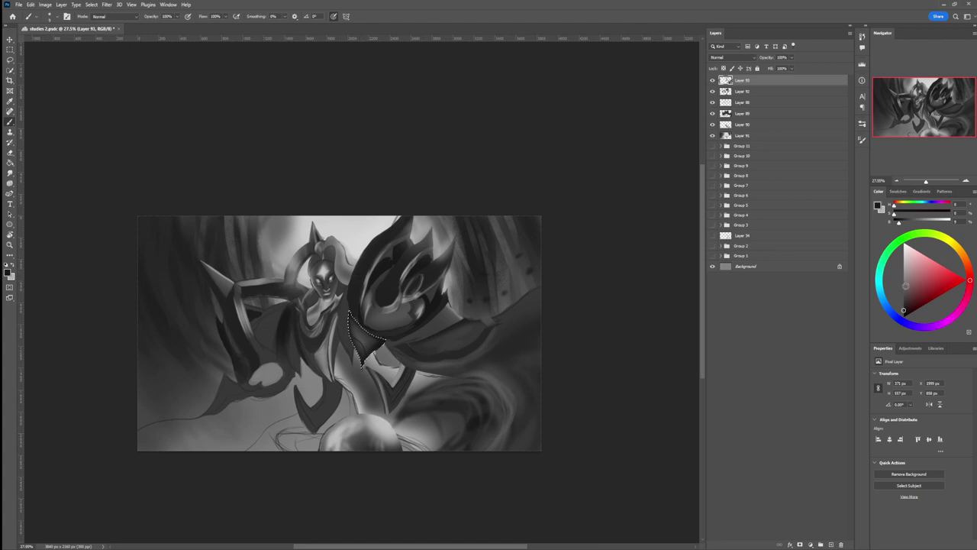
click(905, 288)
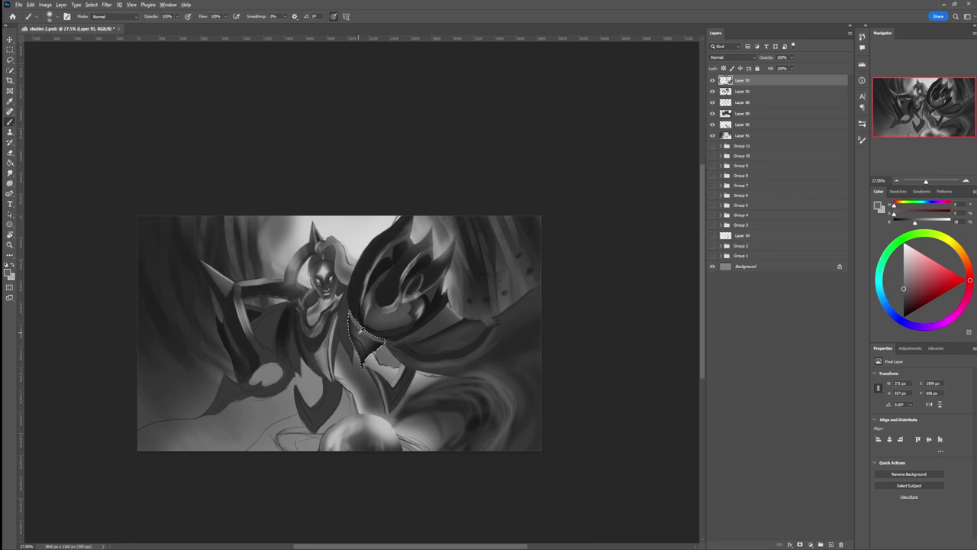
alt+click(350, 320)
key(ctrl+d)
- Lasso the narrow pointed strip between the figure's torso and the large claw, and enlarge the brush
key(l)
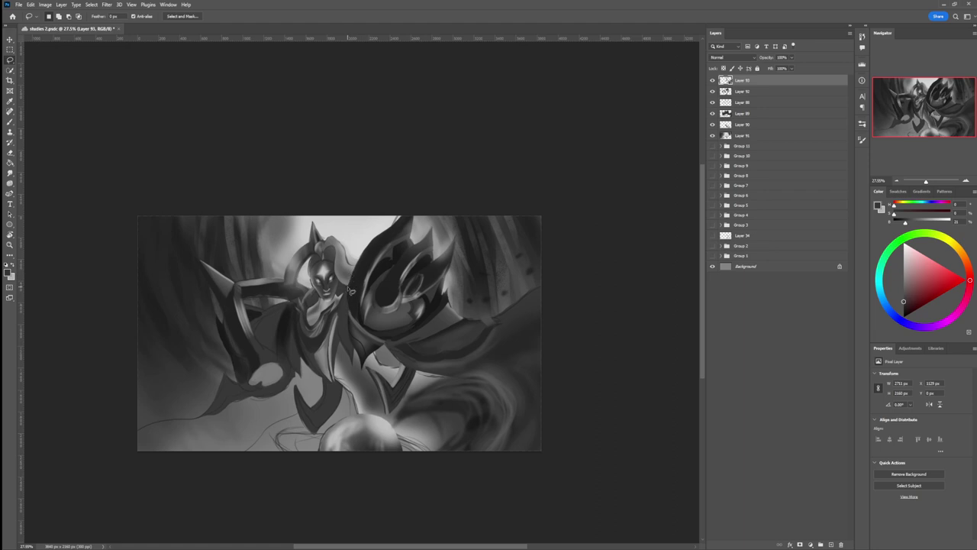
mouse_move(350, 290)
mouse_down()
mouse_move(342, 342)
mouse_move(357, 372)
mouse_move(354, 286)
mouse_move(338, 345)
mouse_move(341, 291)
mouse_move(345, 362)
mouse_move(353, 322)
mouse_up()
key(b)
key(bracketright)
key(bracketright)
key(bracketright)
key(bracketright)
key(bracketright)
key(bracketright)
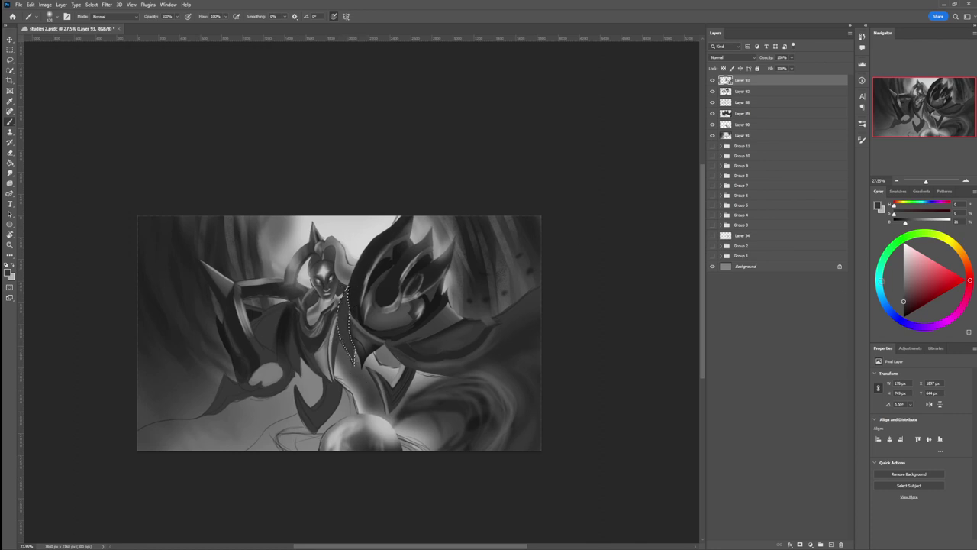
- Brush dark grey at 12% brightness along the selected narrow strip, adjusting the brush size
click(902, 307)
key(bracketleft)
key(bracketleft)
key(bracketleft)
key(bracketright)
key(bracketright)
key(bracketright)
key(bracketright)
key(bracketright)
key(bracketright)
key(bracketright)
mouse_move(351, 293)
mouse_down()
mouse_move(354, 337)
mouse_move(369, 352)
mouse_up()
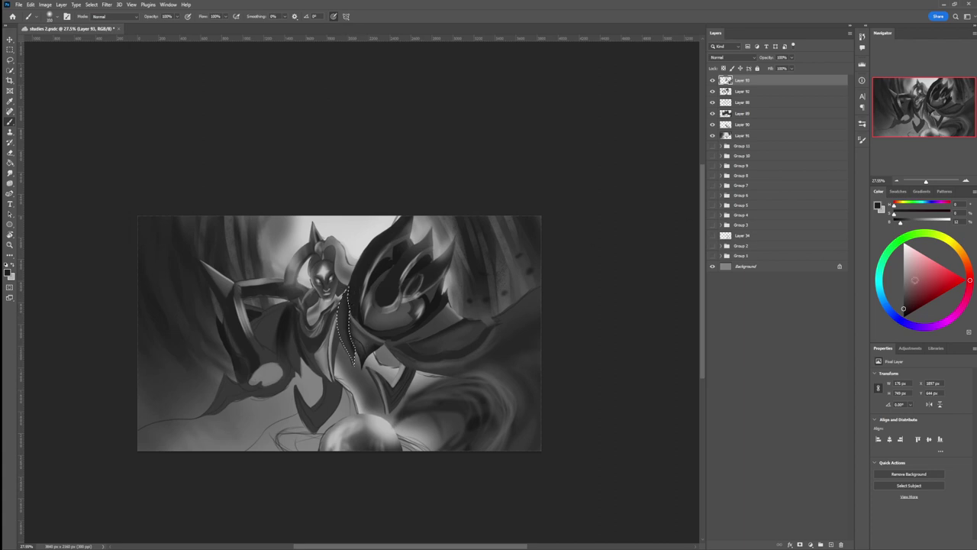
- Paint grey highlights at 35% brightness along the narrow strip and clear the selection
click(903, 290)
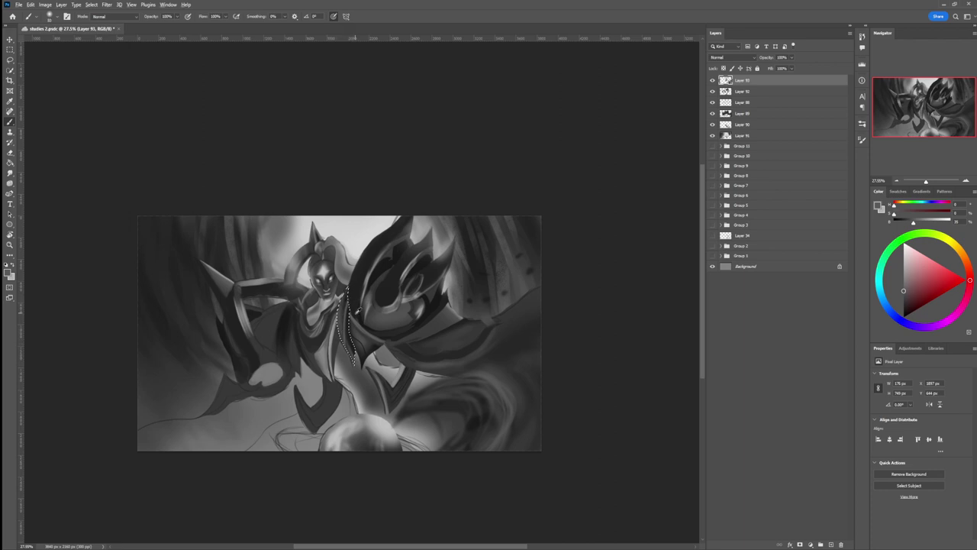
alt+click(374, 275)
key(ctrl+d)
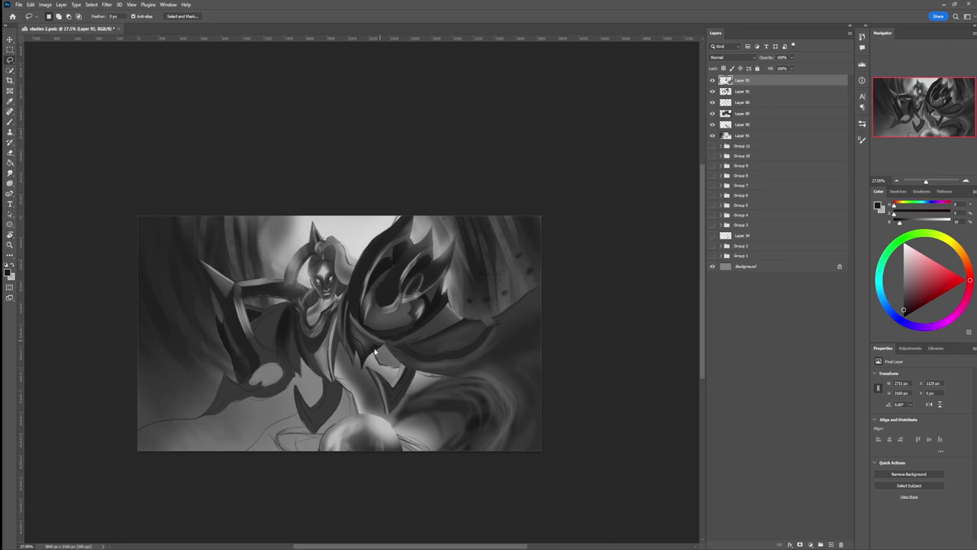
key(z)
drag(381, 356, 306, 356)
drag(417, 351, 404, 351)
scroll(441, 348, down, 4)
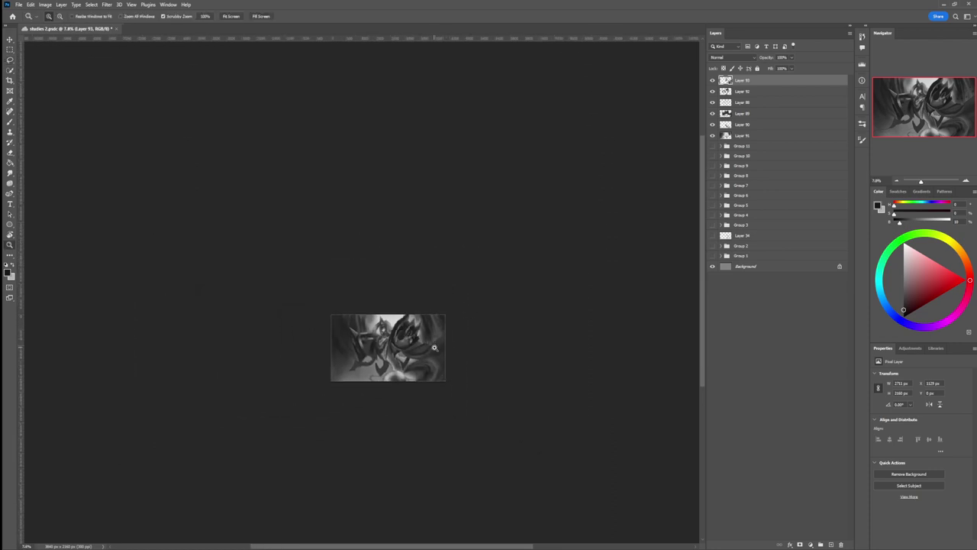
- Lasso the curved area in the lower interior of the large claw for brush shading
scroll(406, 344, up, 5)
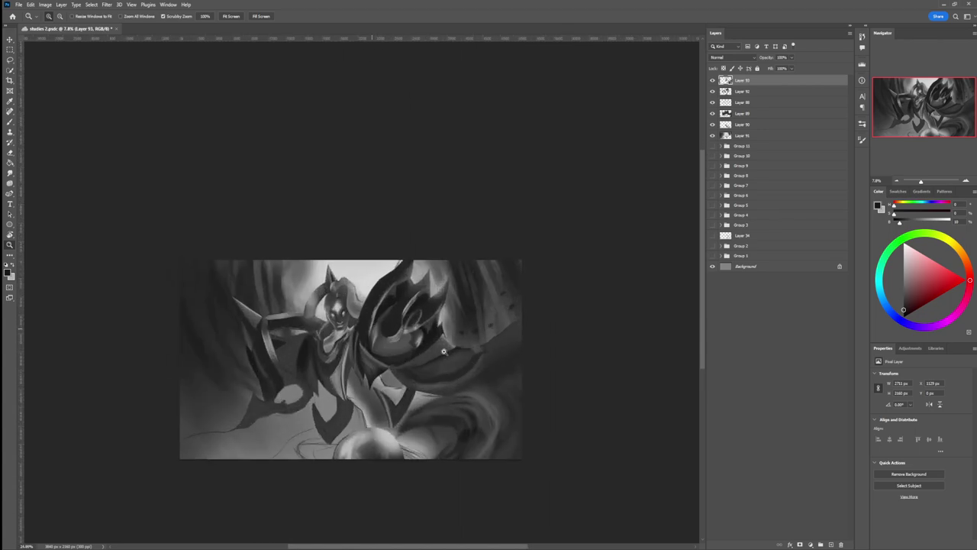
key(l)
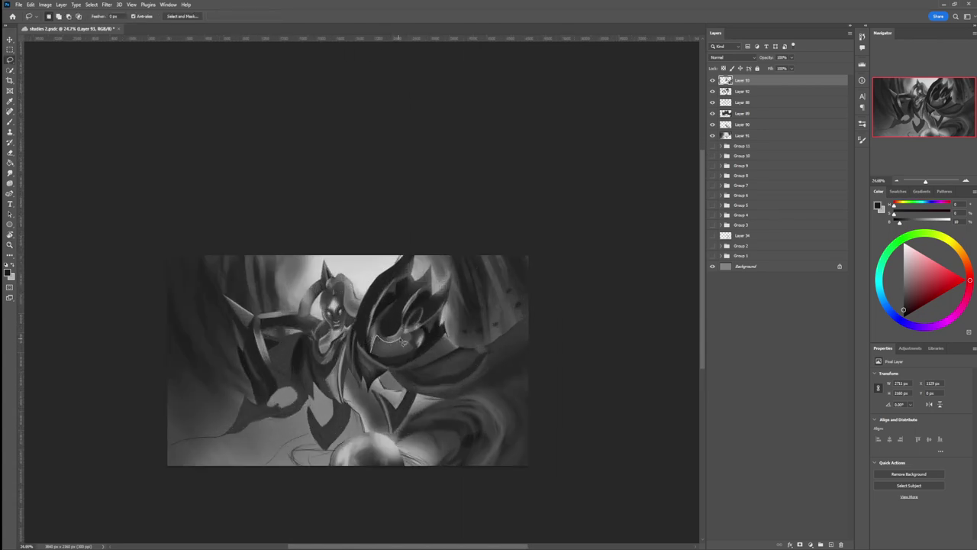
mouse_move(404, 343)
mouse_down()
mouse_move(413, 336)
mouse_move(419, 352)
mouse_up()
key(alt+BackSpace)
key(ctrl+d)
key(b)
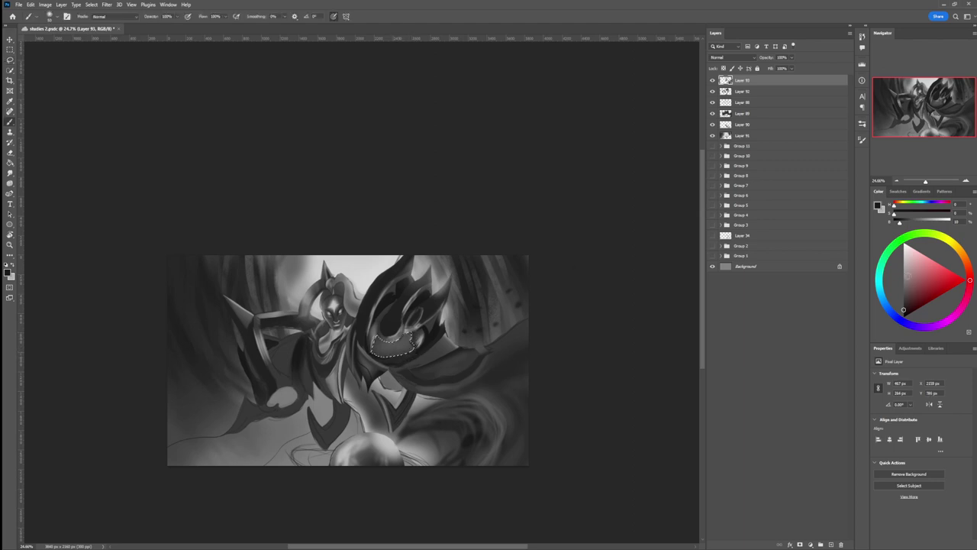
- Brush light grey at 73% brightness into the selected claw area with an enlarged brush, and clear the selection
click(904, 263)
key(bracketright)
key(bracketright)
key(bracketright)
key(bracketright)
key(bracketright)
key(bracketright)
key(bracketright)
key(bracketright)
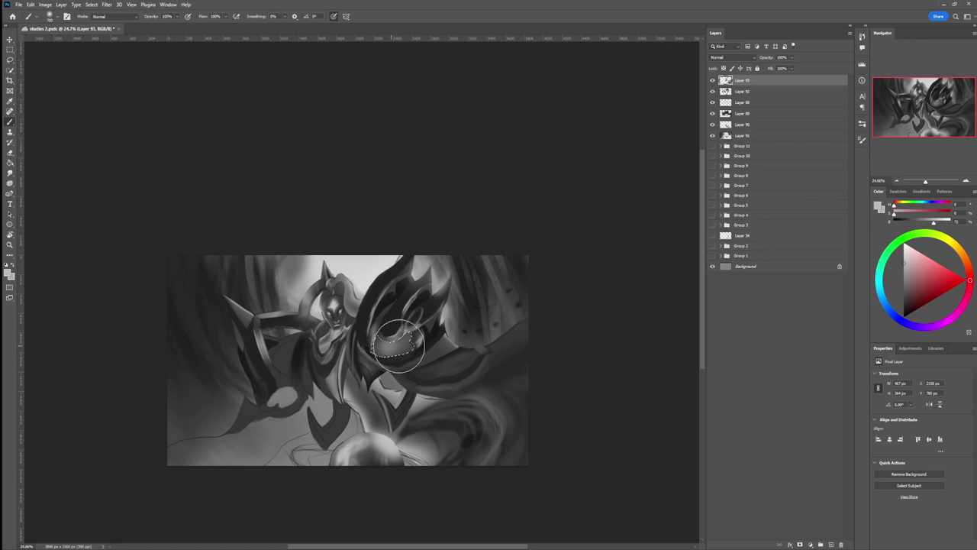
mouse_move(385, 348)
mouse_down()
mouse_move(412, 325)
mouse_move(424, 328)
mouse_move(412, 333)
mouse_up()
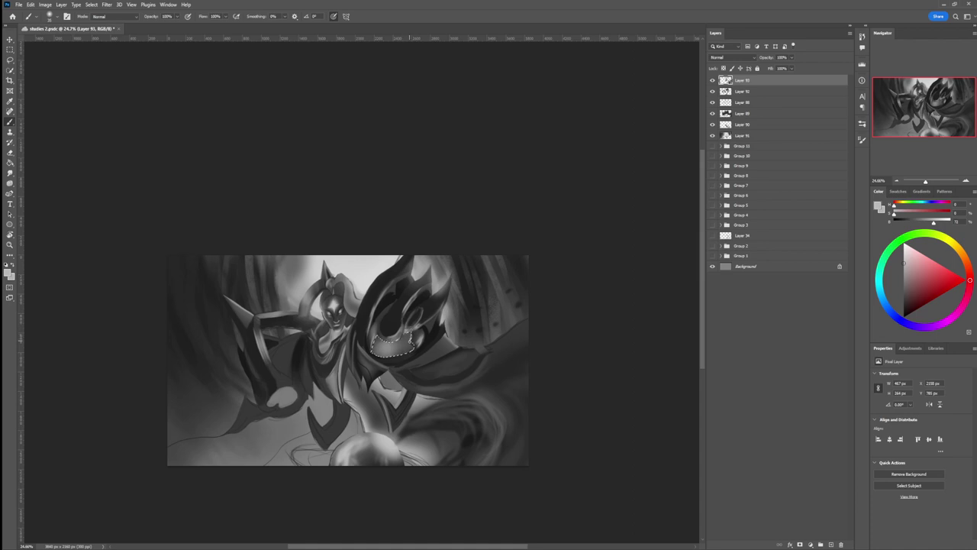
key(ctrl+d)
key(l)
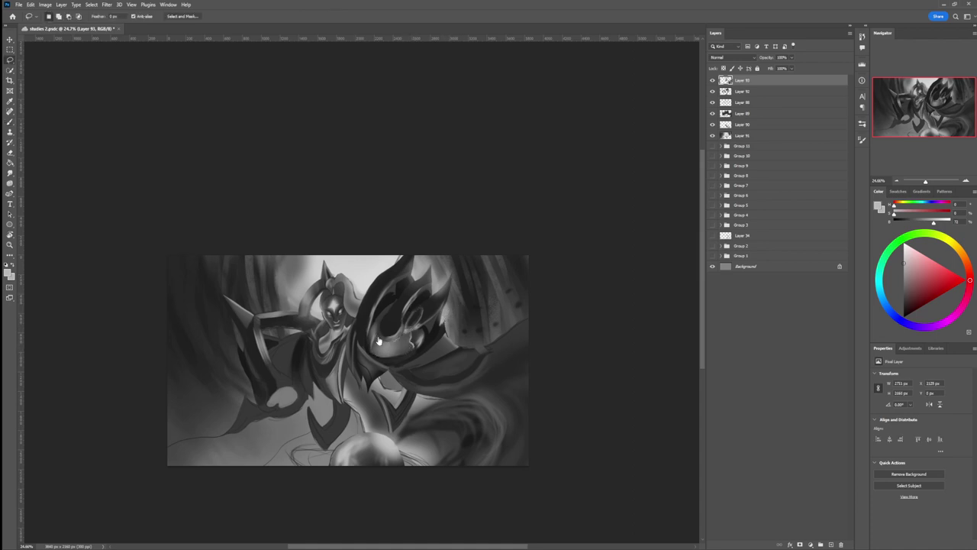
- Lasso the narrow strip beneath the creature's raised arm, and prepare a larger brush with dark grey at 29% brightness
key(z)
mouse_move(409, 340)
mouse_down()
mouse_move(397, 312)
mouse_move(412, 328)
mouse_up()
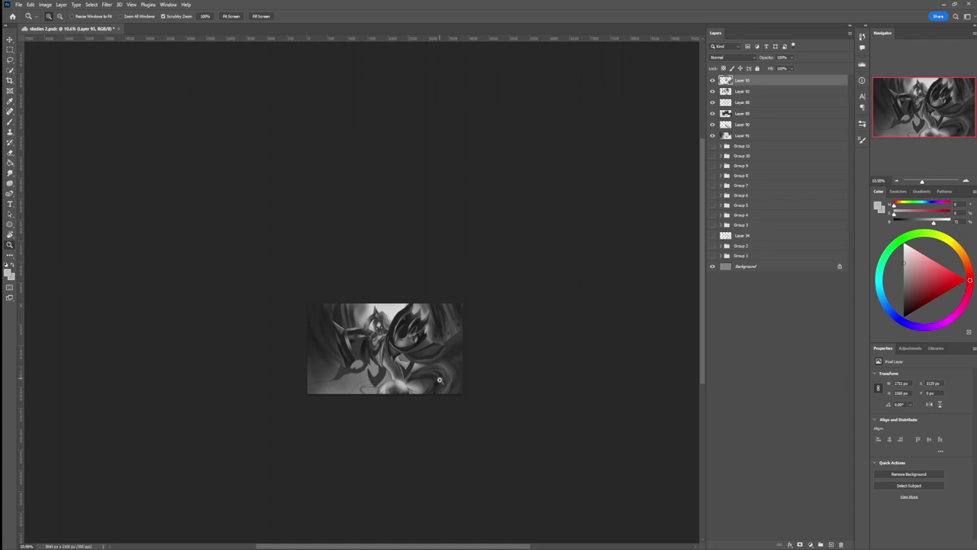
scroll(439, 380, up, 1)
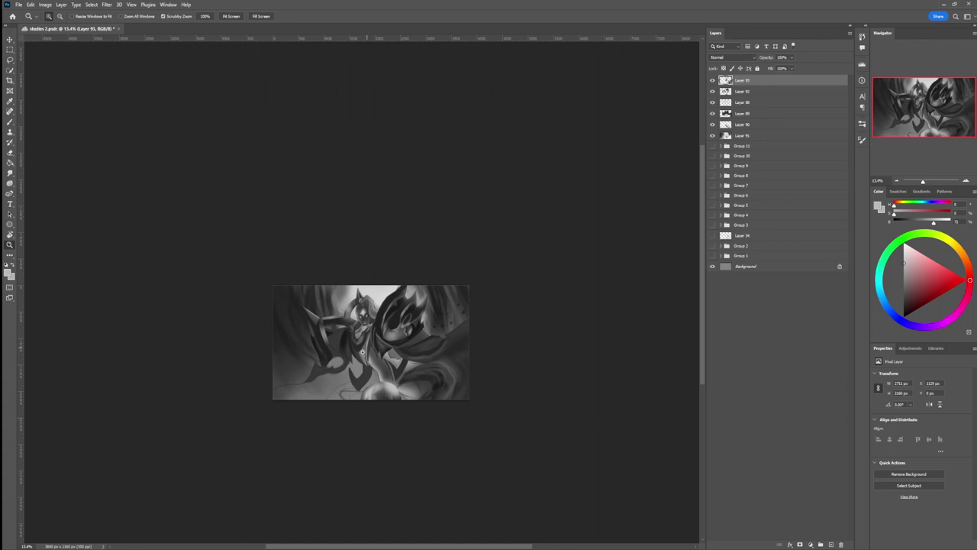
scroll(334, 358, up, 3)
key(l)
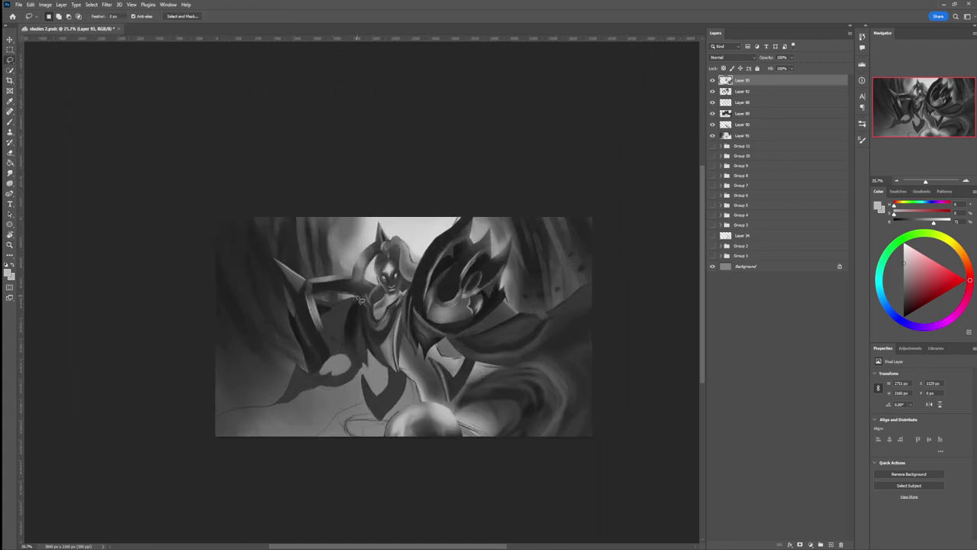
drag(323, 319, 367, 298)
key(b)
drag(901, 274, 903, 295)
key(bracketright)
key(bracketright)
key(bracketright)
key(bracketright)
key(bracketright)
key(bracketright)
key(bracketright)
key(bracketright)
key(bracketright)
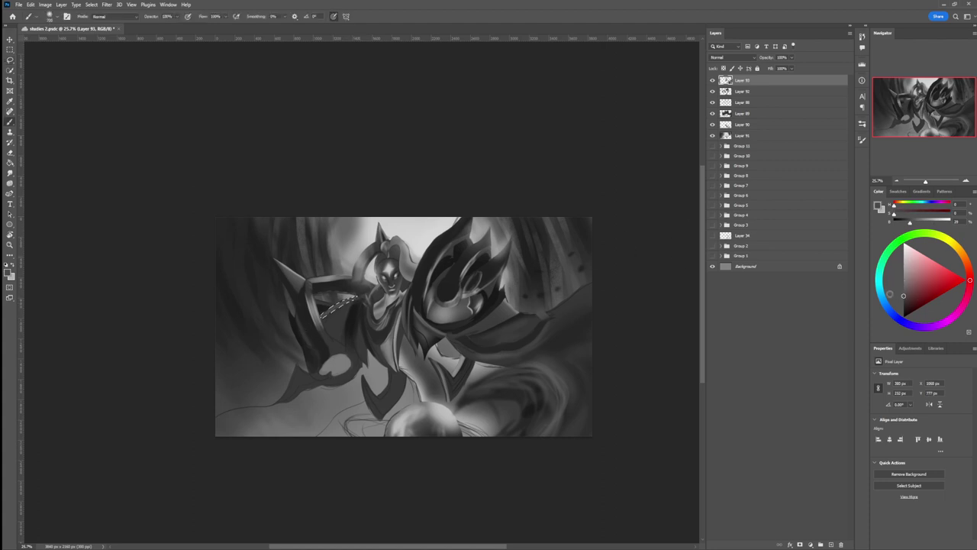
- Shade the strip beneath the arm with near-black grey, and add lighter grey touches at 59% brightness
click(904, 312)
drag(352, 304, 321, 325)
click(902, 275)
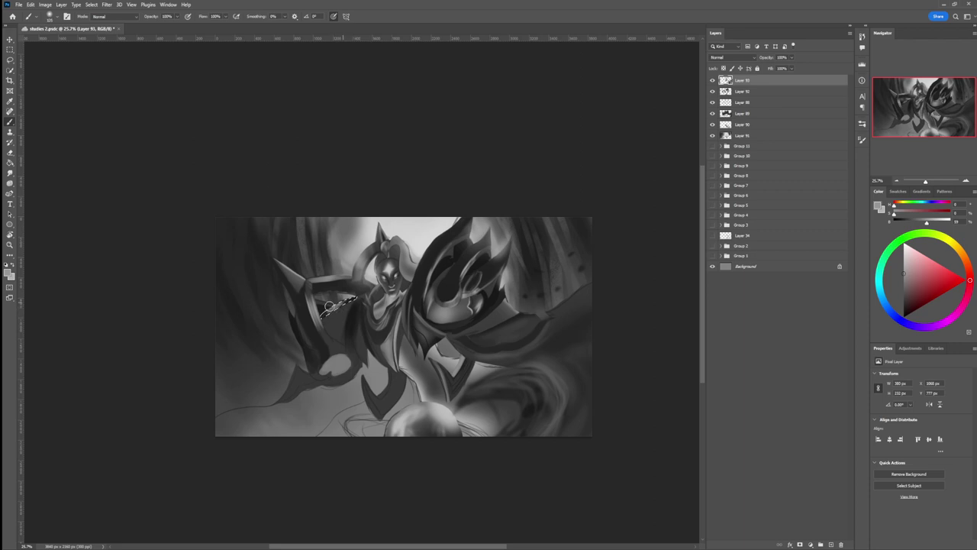
alt+click(349, 299)
- Lasso the triangular area beneath the arm, brush it near-black at 9% brightness, and clear the selection
key(l)
mouse_move(354, 304)
mouse_down()
mouse_move(345, 350)
mouse_move(323, 326)
mouse_move(348, 304)
mouse_up()
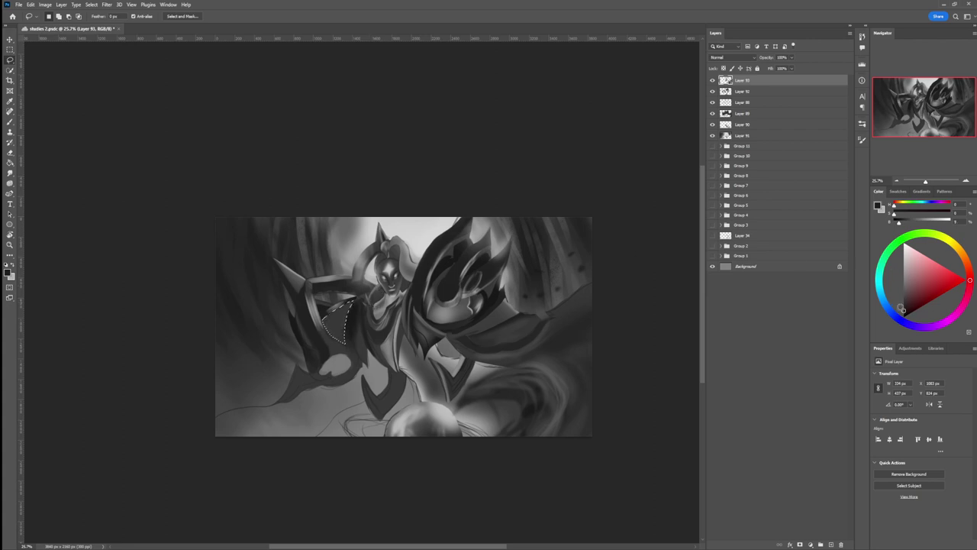
key(b)
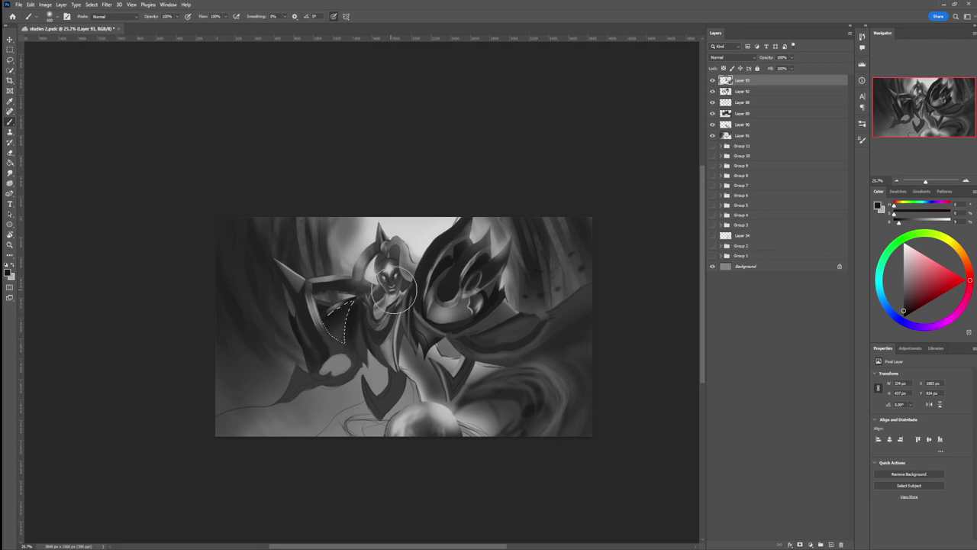
key(ctrl+d)
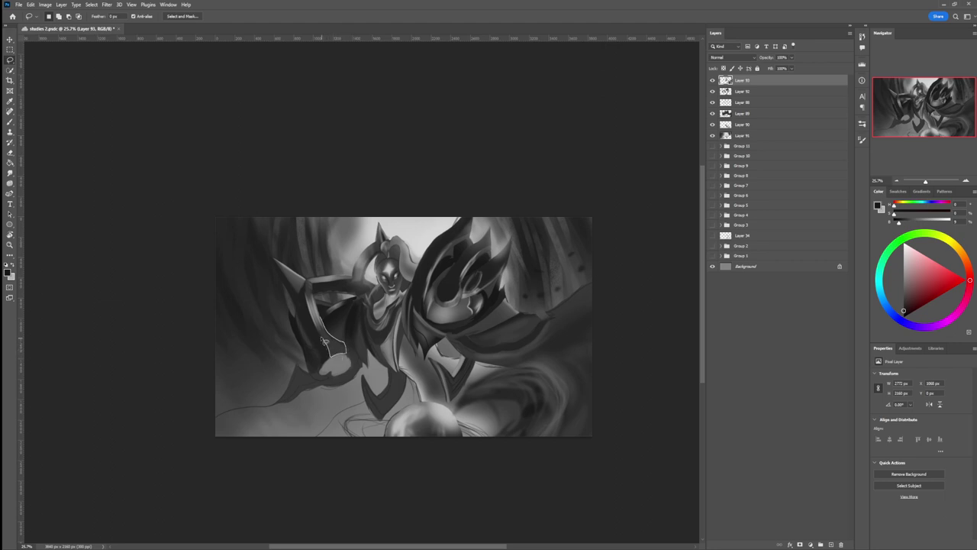
- Lasso the curved lower end of the forearm blade and brush it with greys at 22% and 41% brightness
drag(318, 322, 319, 323)
key(b)
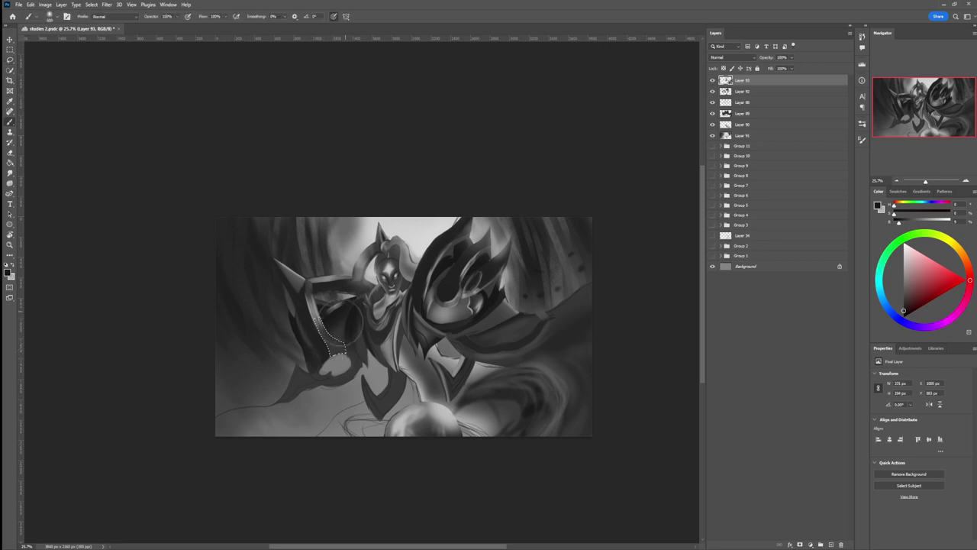
alt+click(329, 336)
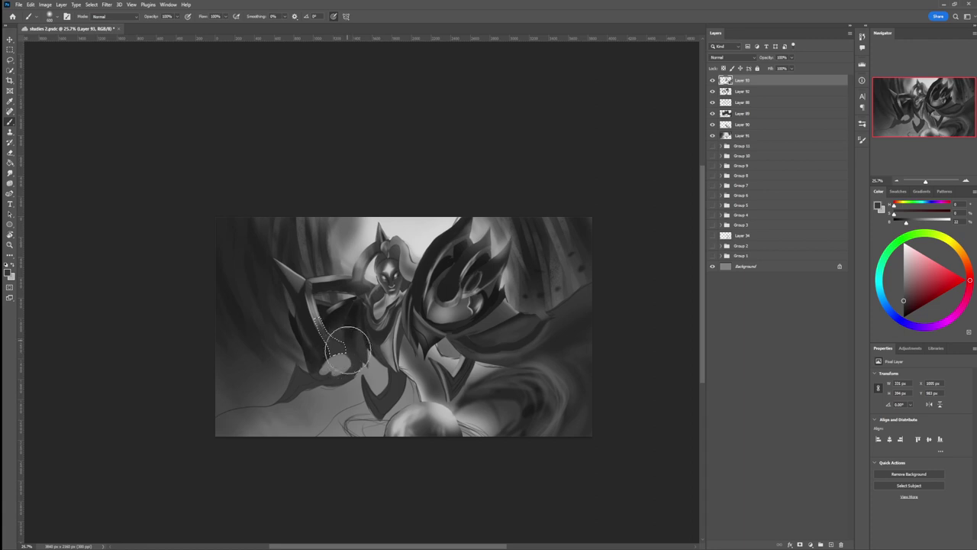
click(903, 287)
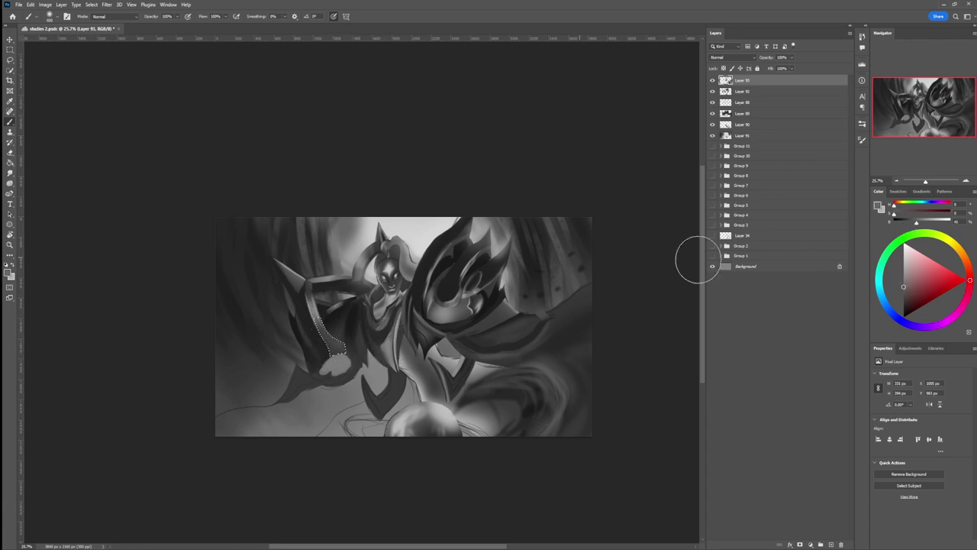
- Darken the edge of the selected forearm piece with a smaller brush at 14% brightness, and clear the selection
click(903, 307)
key(bracketleft)
key(bracketleft)
key(bracketleft)
key(bracketleft)
key(bracketleft)
key(bracketleft)
key(bracketleft)
key(bracketleft)
mouse_move(326, 329)
mouse_down()
mouse_move(335, 355)
mouse_move(324, 343)
mouse_up()
key(bracketright)
key(bracketright)
key(bracketright)
key(bracketright)
key(bracketright)
key(ctrl+d)
key(l)
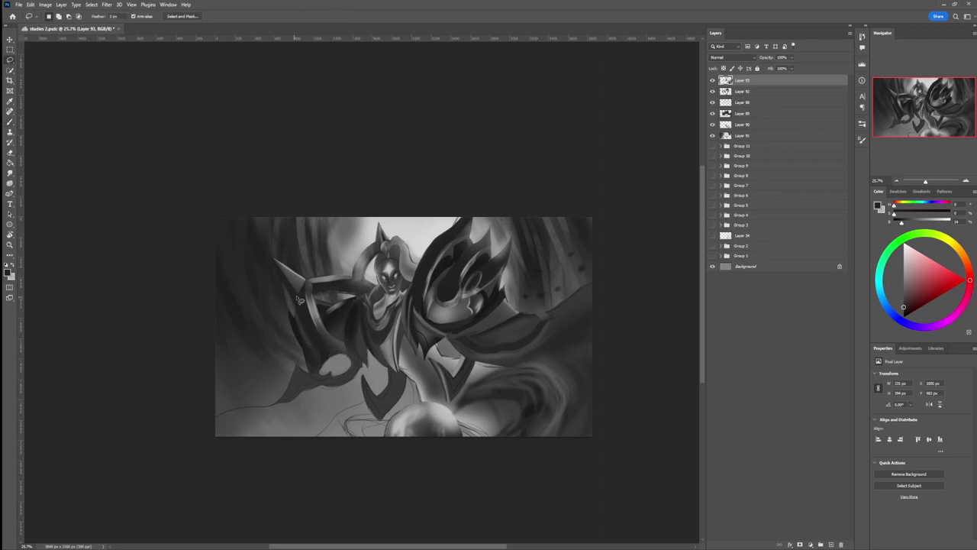
- Compare the painting with the layer below the active one toggled off and on, and hide Layer 88 with the sketch lines
key(z)
drag(376, 364, 328, 365)
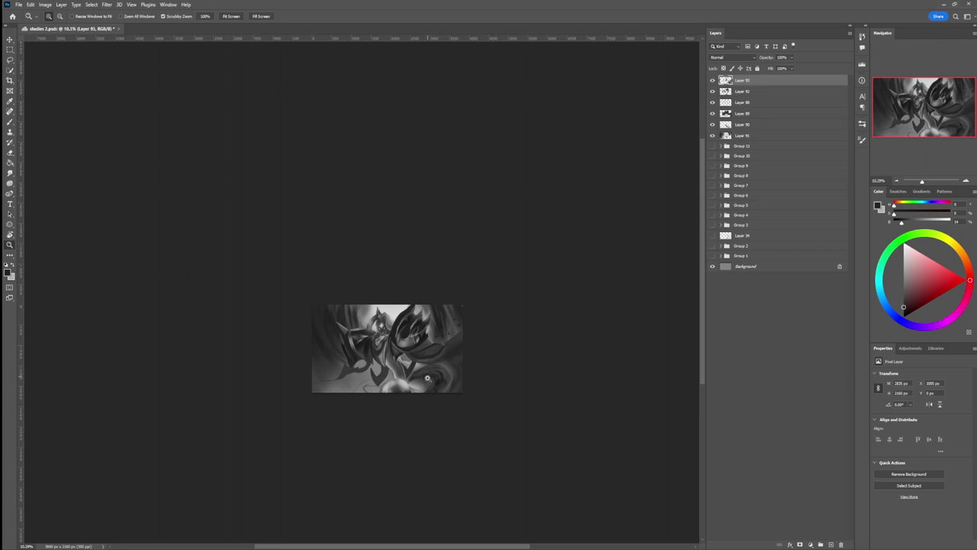
drag(383, 422, 416, 419)
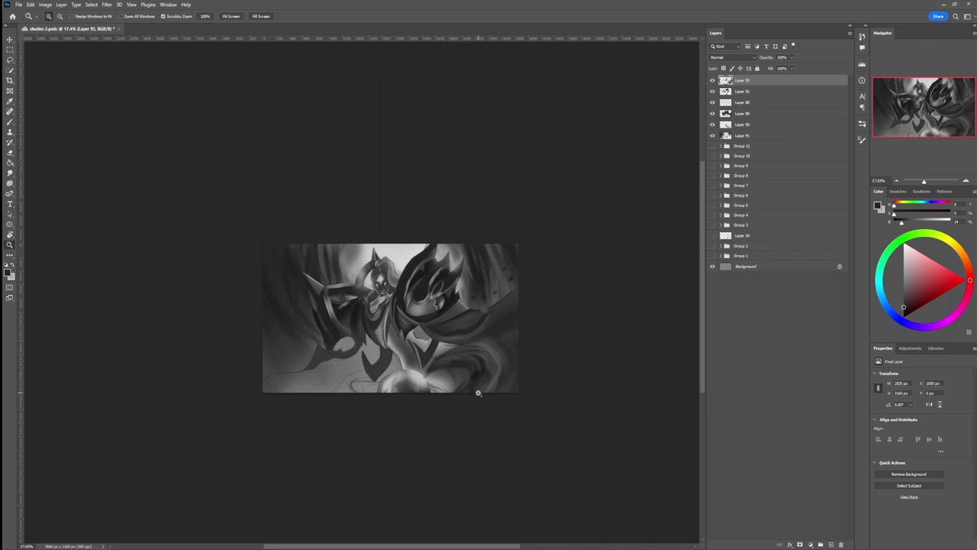
click(712, 92)
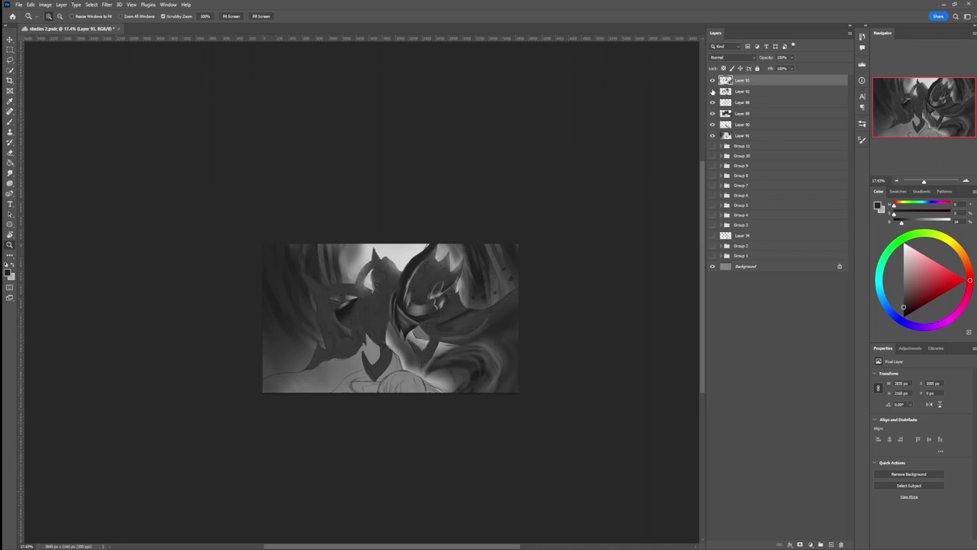
click(713, 92)
click(712, 104)
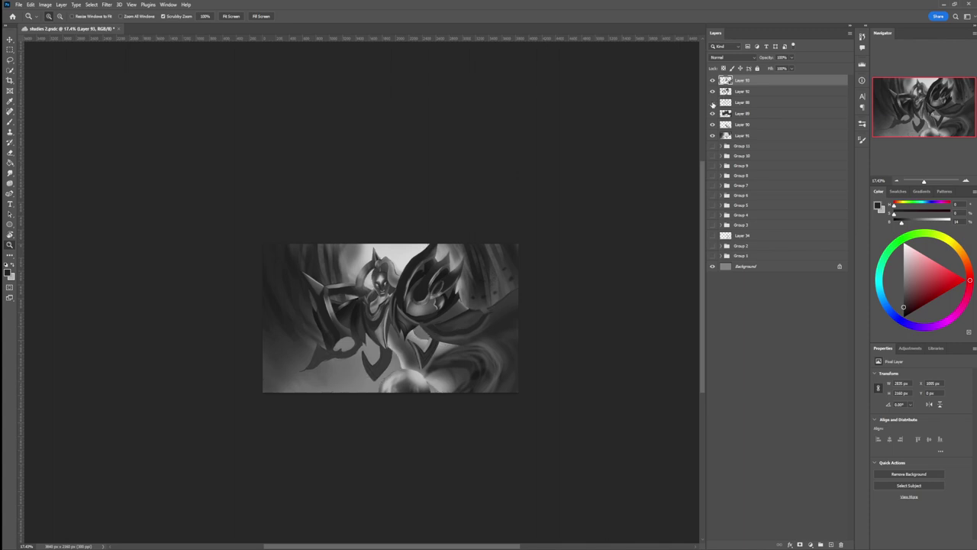
click(712, 103)
click(712, 103)
scroll(401, 339, down, 2)
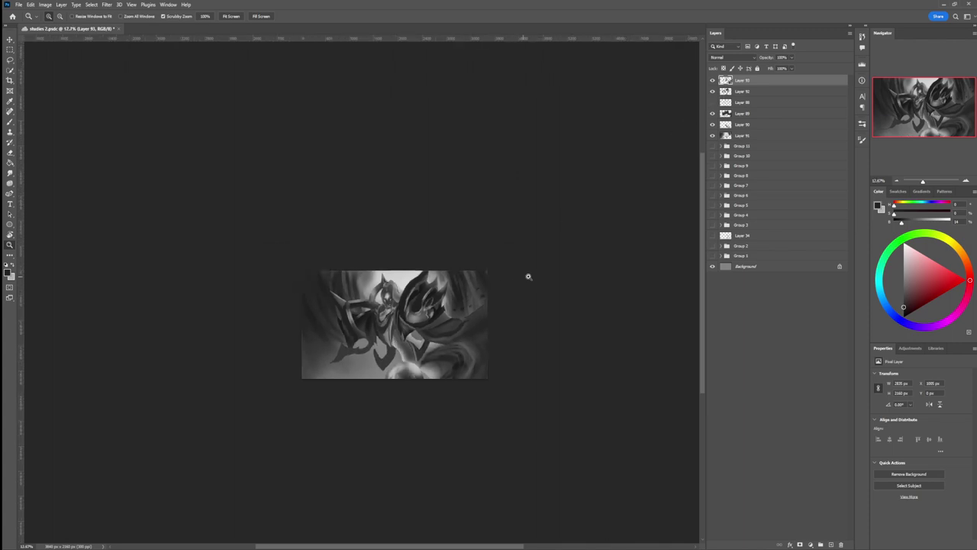
scroll(455, 333, up, 1)
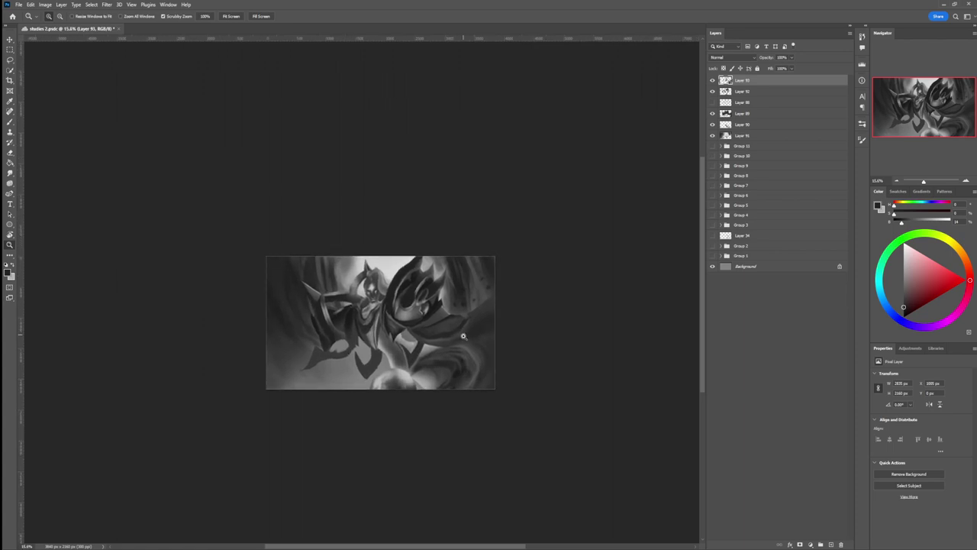
- Lasso the creature's face, and prepare a larger brush with a very light grey
mouse_move(378, 284)
mouse_down()
mouse_move(402, 293)
mouse_move(363, 304)
mouse_move(361, 294)
mouse_move(374, 282)
mouse_move(391, 306)
mouse_move(384, 325)
mouse_move(365, 309)
mouse_up()
key(l)
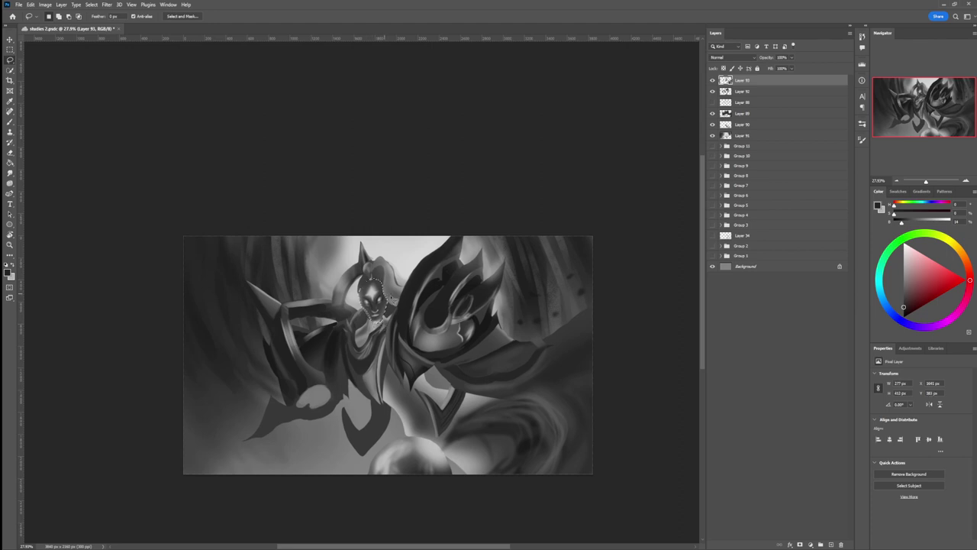
key(b)
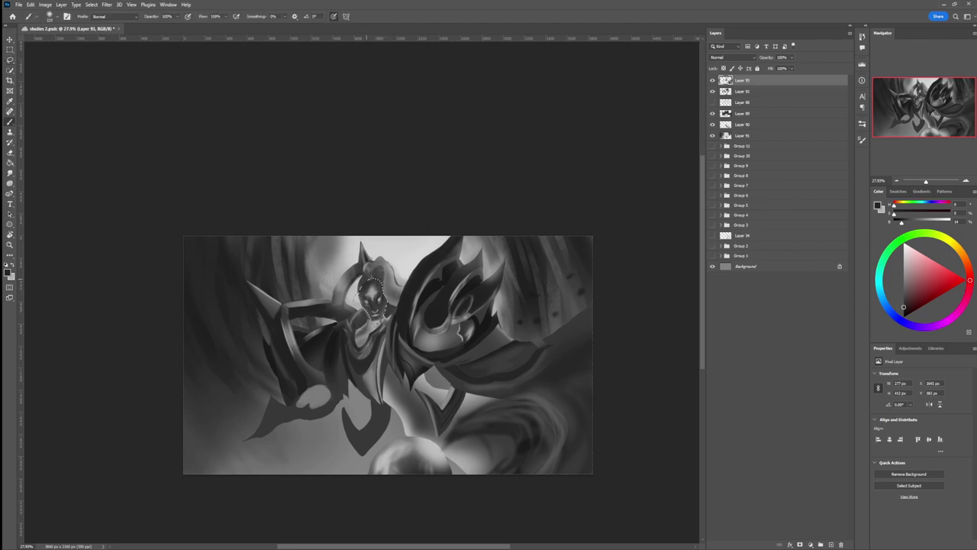
click(904, 258)
click(902, 253)
key(bracketright)
key(bracketright)
key(bracketright)
key(bracketright)
key(bracketright)
key(bracketright)
- Paint a cross-shaped glowing highlight on the face with light grey at 84% brightness, and clear the selection
alt+click(371, 291)
drag(362, 293, 364, 287)
click(904, 257)
key(bracketright)
key(bracketright)
key(bracketright)
key(bracketright)
key(bracketright)
key(bracketright)
key(bracketright)
key(bracketright)
key(bracketright)
key(ctrl+d)
key(l)
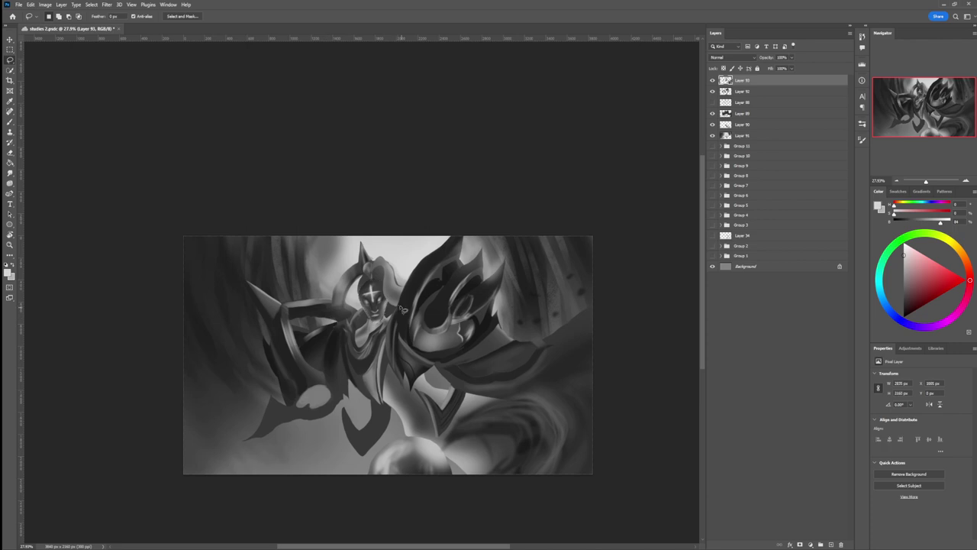
- Lasso the broad sweeping form that extends from the large claw to the canvas's right edge
key(z)
mouse_move(375, 330)
mouse_down()
mouse_move(366, 305)
mouse_move(400, 298)
mouse_up()
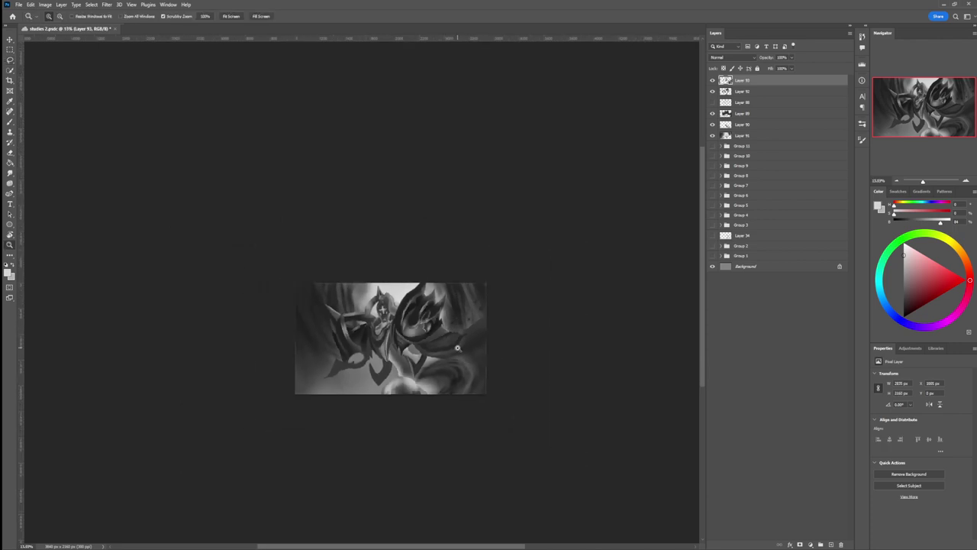
drag(450, 340, 478, 278)
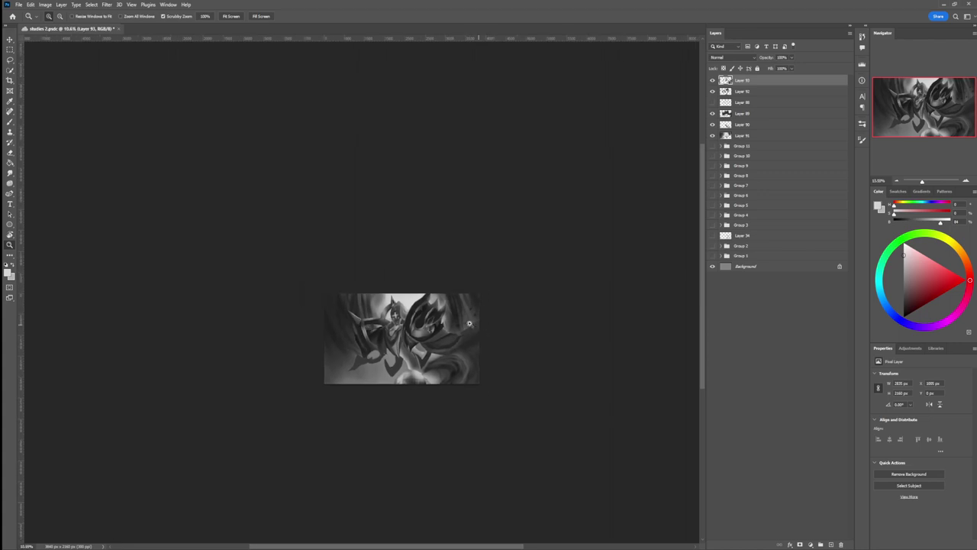
drag(424, 386, 469, 325)
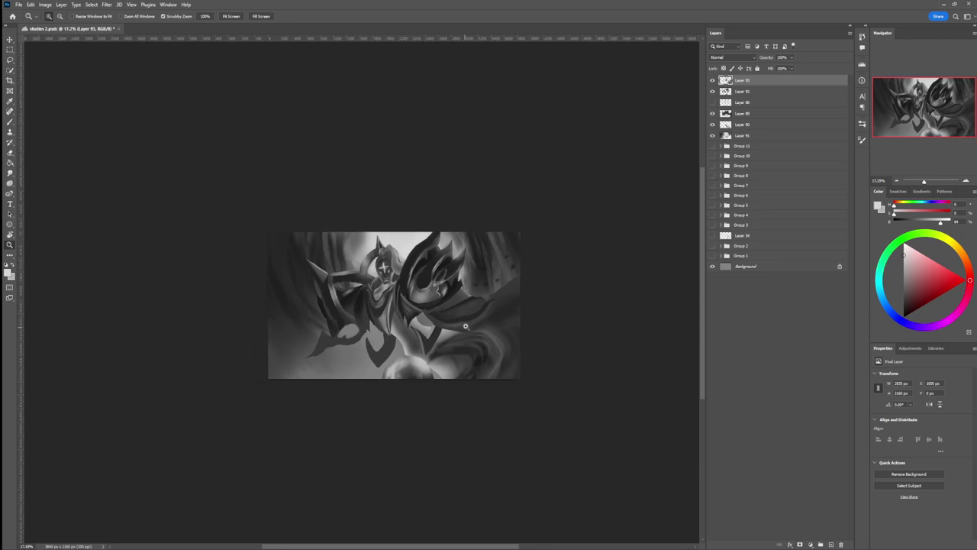
click(433, 392)
drag(428, 392, 416, 389)
mouse_move(507, 296)
mouse_down()
mouse_move(457, 296)
mouse_move(481, 300)
mouse_move(525, 266)
mouse_move(515, 319)
mouse_move(449, 338)
mouse_move(435, 292)
mouse_up()
key(l)
key(b)
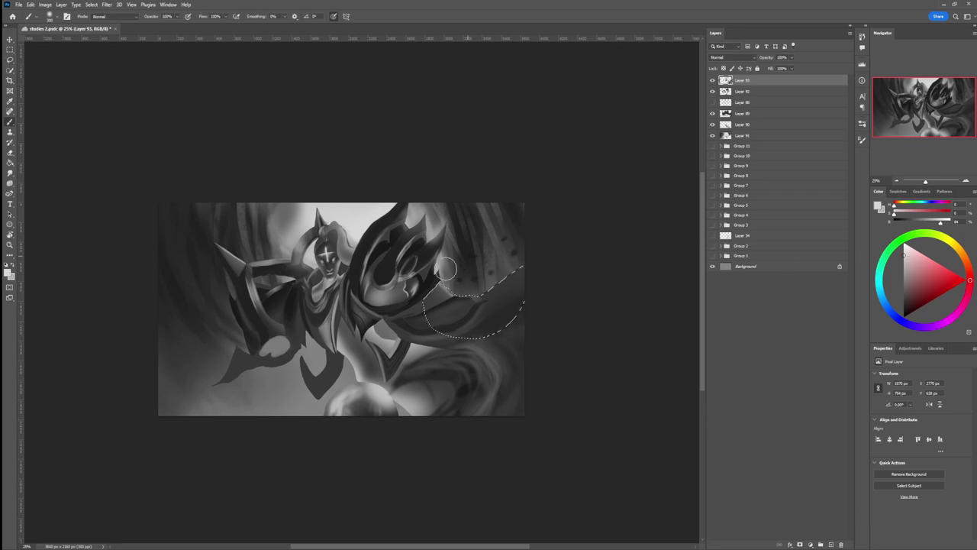
- Brush soft light grey at 84% brightness along the selected form's upper edge with a resized brush, and clear the selection
key(bracketleft)
key(bracketleft)
key(bracketleft)
key(bracketleft)
key(bracketleft)
key(bracketleft)
key(bracketleft)
key(bracketleft)
key(bracketleft)
key(bracketleft)
key(bracketleft)
key(bracketright)
key(bracketright)
key(bracketright)
key(bracketright)
key(bracketright)
key(bracketright)
key(bracketright)
key(bracketright)
key(bracketright)
key(bracketright)
key(bracketright)
key(bracketright)
key(bracketright)
key(bracketright)
key(bracketright)
key(bracketright)
key(bracketright)
key(bracketright)
key(bracketright)
key(bracketright)
mouse_move(532, 260)
mouse_down()
mouse_move(485, 281)
mouse_move(507, 271)
mouse_move(490, 289)
mouse_up()
key(ctrl+d)
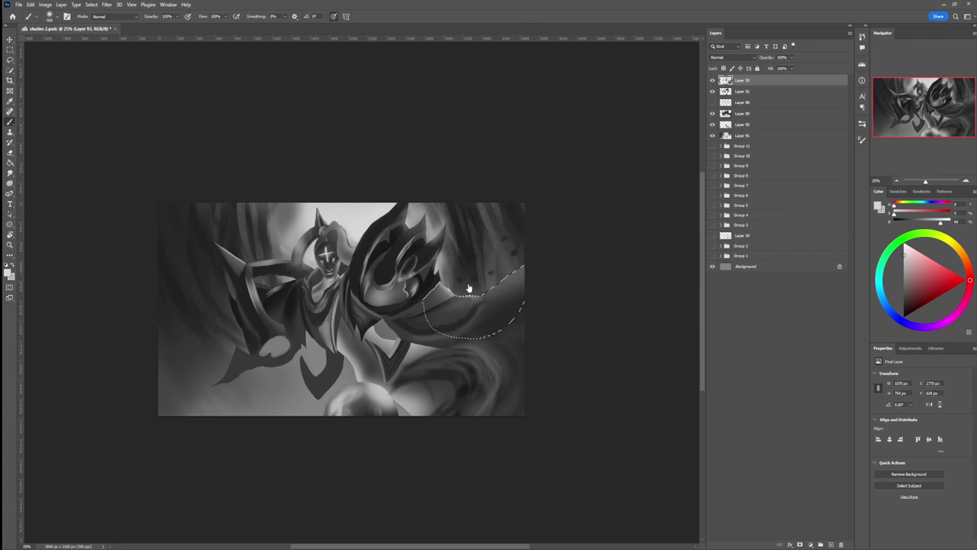
key(l)
- Draw thin light grey highlight lines along the sweeping form's upper edge beside the claw, using a smaller brush
key(z)
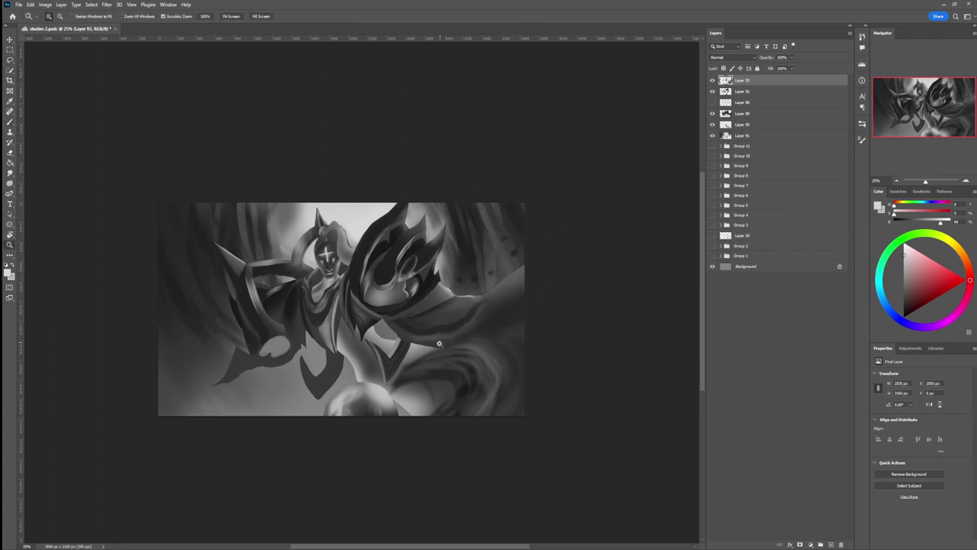
scroll(441, 343, down, 3)
scroll(443, 315, up, 3)
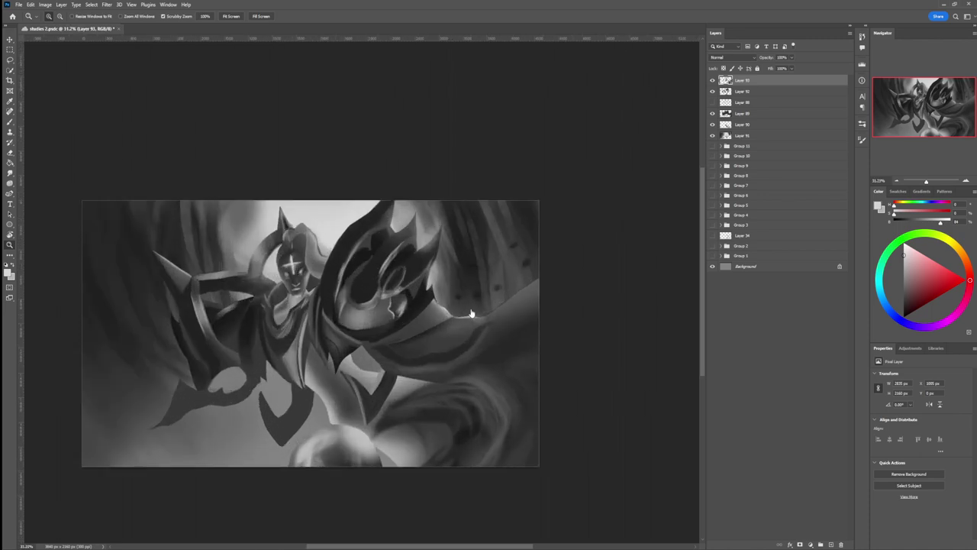
key(b)
key(bracketleft)
key(bracketleft)
key(bracketleft)
key(bracketleft)
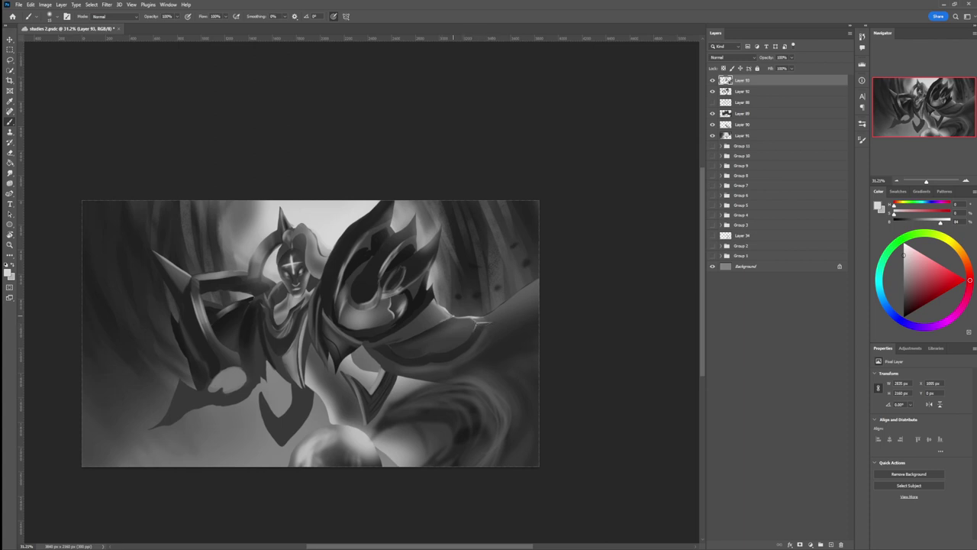
- Paint near-black strokes at 5% brightness on the large claw's lower part, and mid-grey detail inside its opening with a smaller brush
key(d)
drag(386, 346, 420, 335)
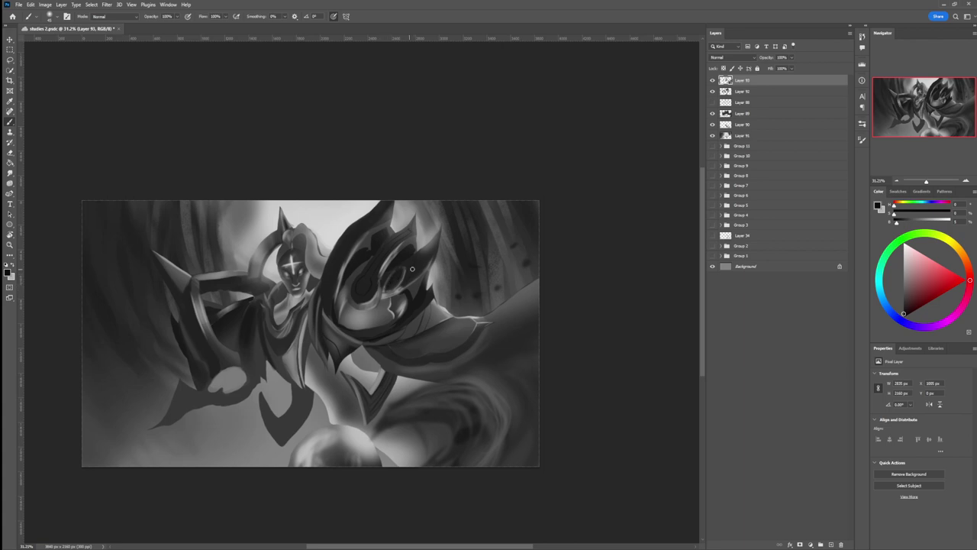
click(904, 276)
key([)
key([)
key([)
key([)
key([)
key([)
key([)
key([)
drag(364, 293, 370, 285)
- Darken the curl inside the large claw's opening with a sampled dark grey at 13% brightness and an enlarged brush
key(])
key(])
key(])
alt+click(369, 297)
drag(371, 293, 358, 296)
- Lasso the hanging cloth below the creature's neck and chest, and get the brush ready
key(z)
drag(351, 329, 341, 309)
drag(374, 350, 352, 332)
alt+click(377, 338)
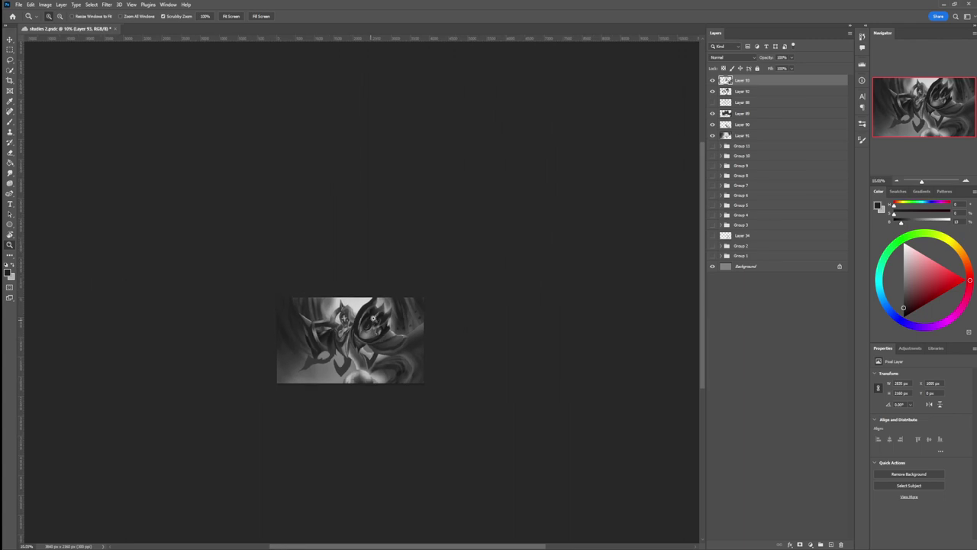
drag(367, 365, 383, 356)
key(l)
mouse_move(337, 314)
mouse_down()
mouse_move(333, 348)
mouse_move(309, 326)
mouse_move(302, 296)
mouse_move(311, 283)
mouse_move(340, 276)
mouse_move(338, 314)
mouse_up()
key(b)
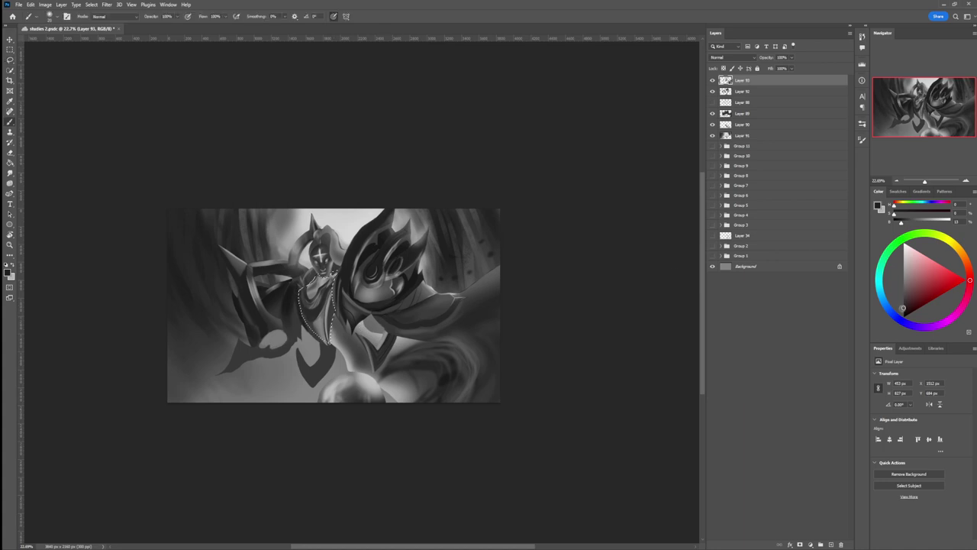
- Brush soft near-black at 2% brightness into the selected chest cloth with a much larger brush, and clear the selection
click(903, 315)
key(bracketright)
key(bracketright)
key(bracketright)
key(bracketright)
key(bracketright)
key(bracketright)
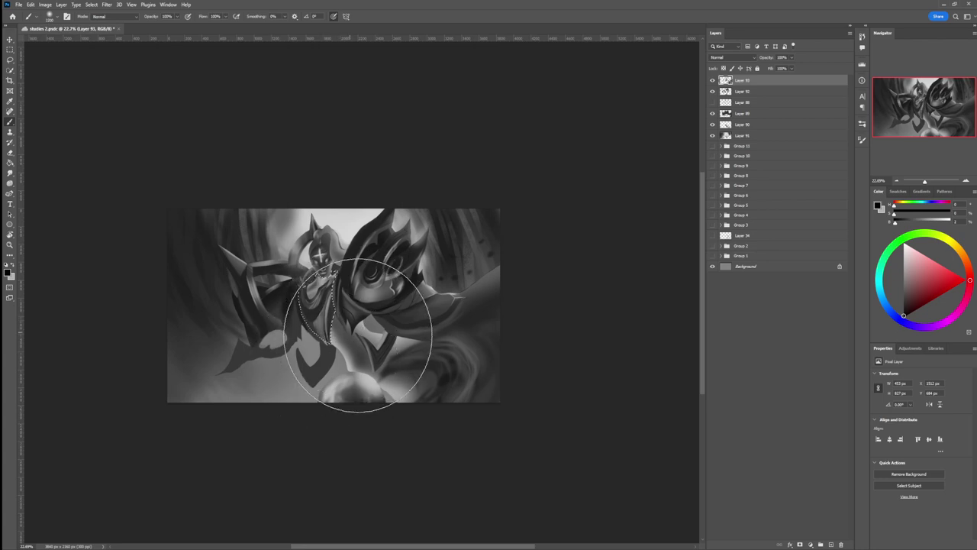
key(ctrl+d)
- Lasso a long tapering shape from the torso's lower edge toward the canvas's bottom-left corner, restoring the selection after clearing it
key(l)
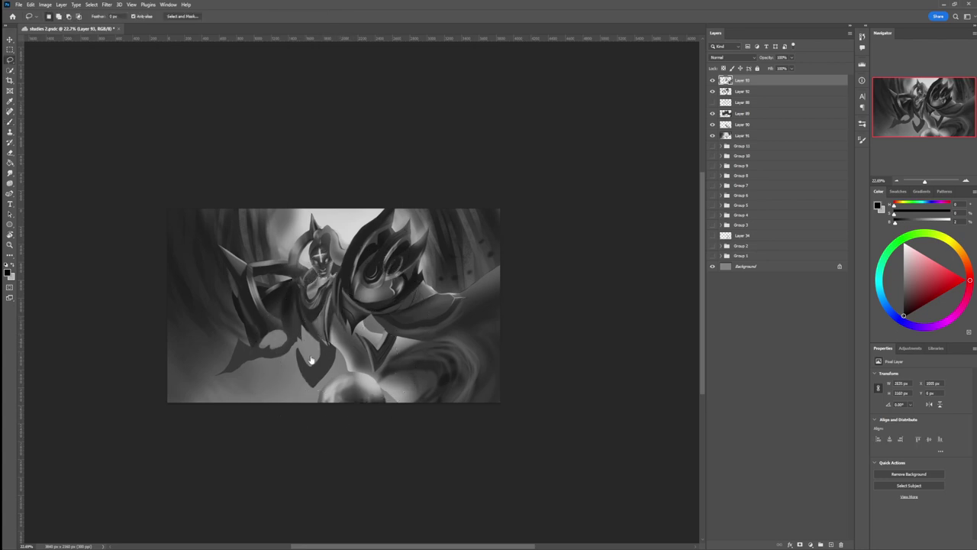
key(z)
drag(349, 360, 321, 353)
mouse_move(382, 363)
mouse_down()
mouse_move(368, 355)
mouse_move(419, 350)
mouse_up()
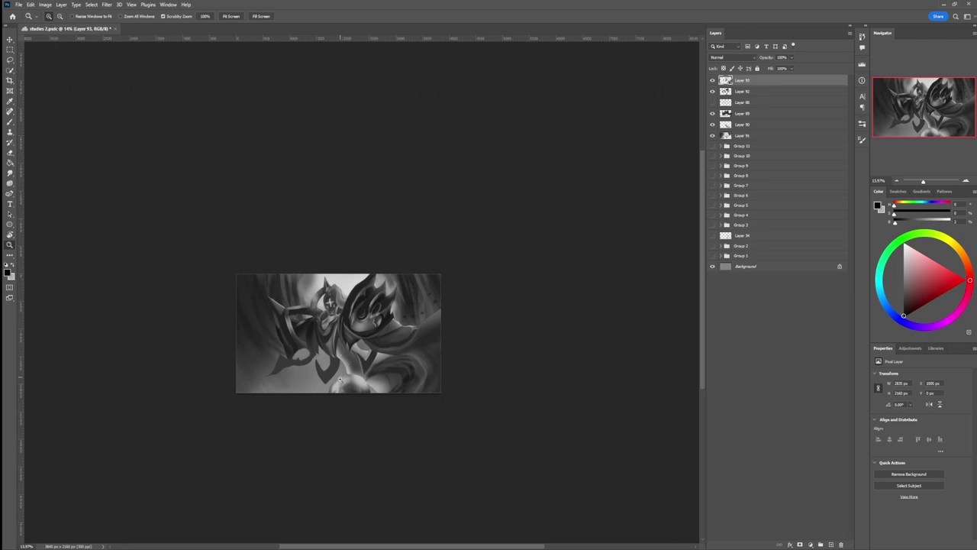
key(b)
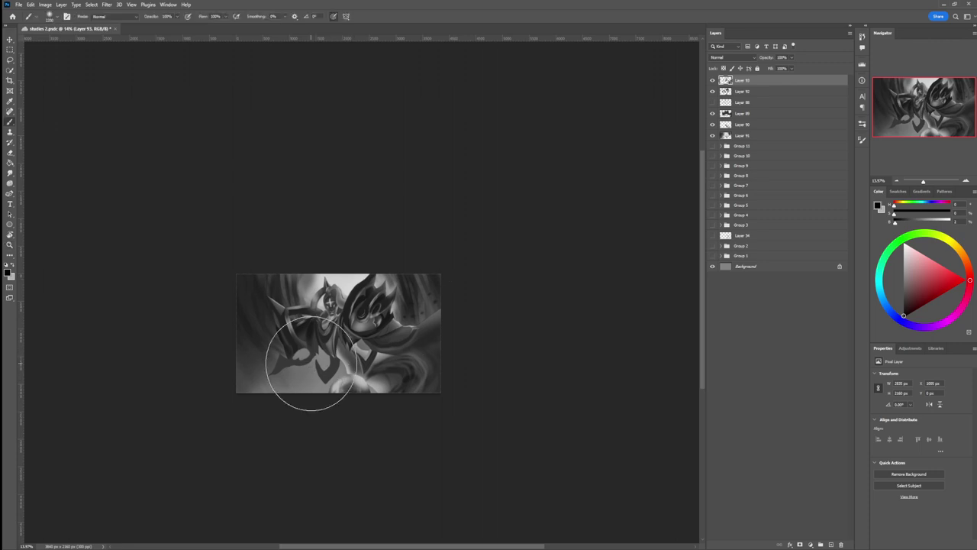
key(l)
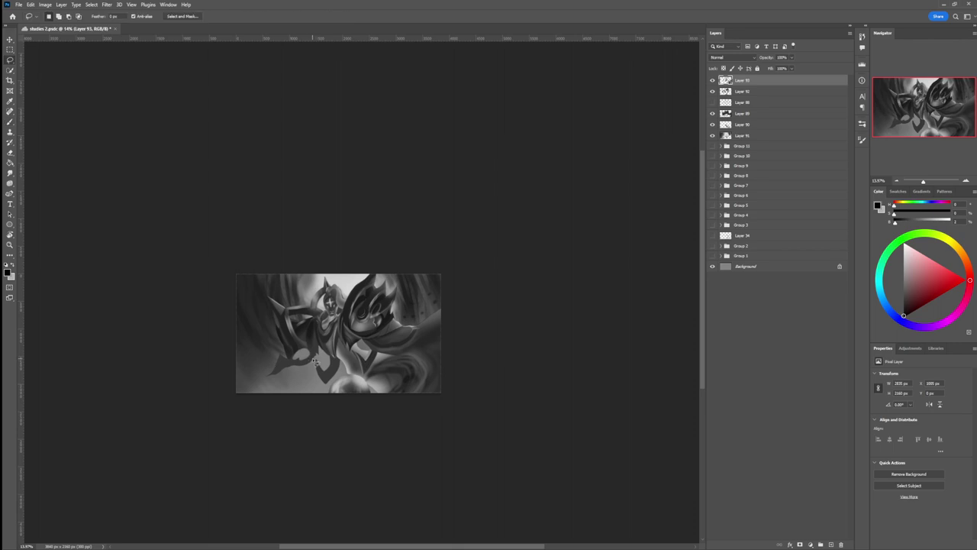
mouse_move(307, 366)
mouse_down()
mouse_move(250, 391)
mouse_move(284, 389)
mouse_move(327, 358)
mouse_up()
key(b)
key(ctrl+d)
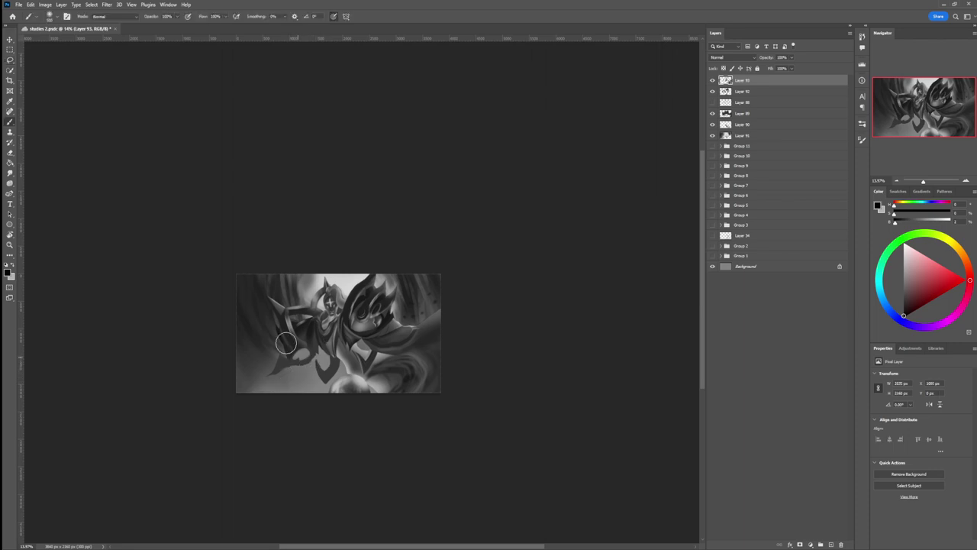
key(ctrl+z)
- Fill the selected tapering shape with a sampled dark grey at 22% brightness using an enlarged brush, and clear the selection
alt+click(298, 364)
drag(314, 358, 254, 391)
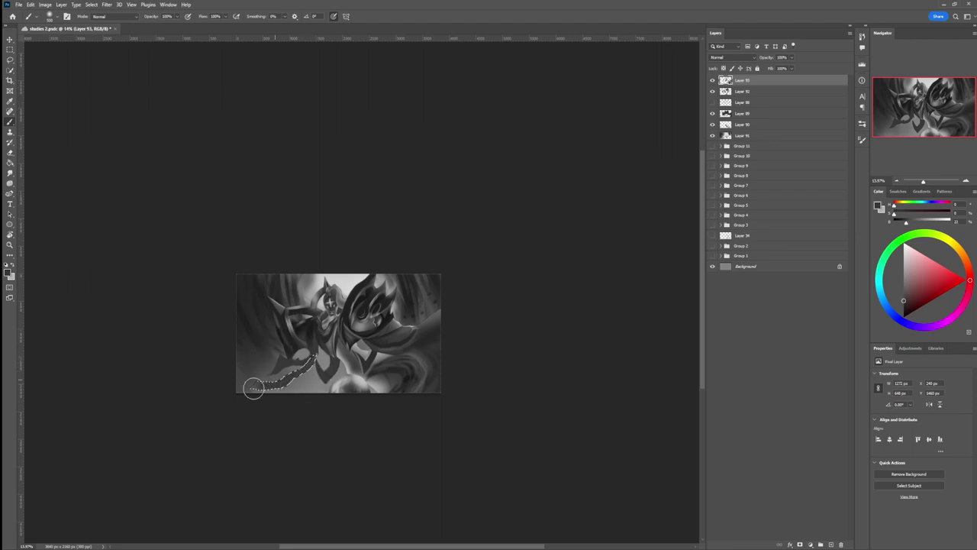
key(bracketright)
key(bracketright)
key(bracketright)
key(bracketright)
key(bracketright)
key(bracketright)
key(l)
key(ctrl+d)
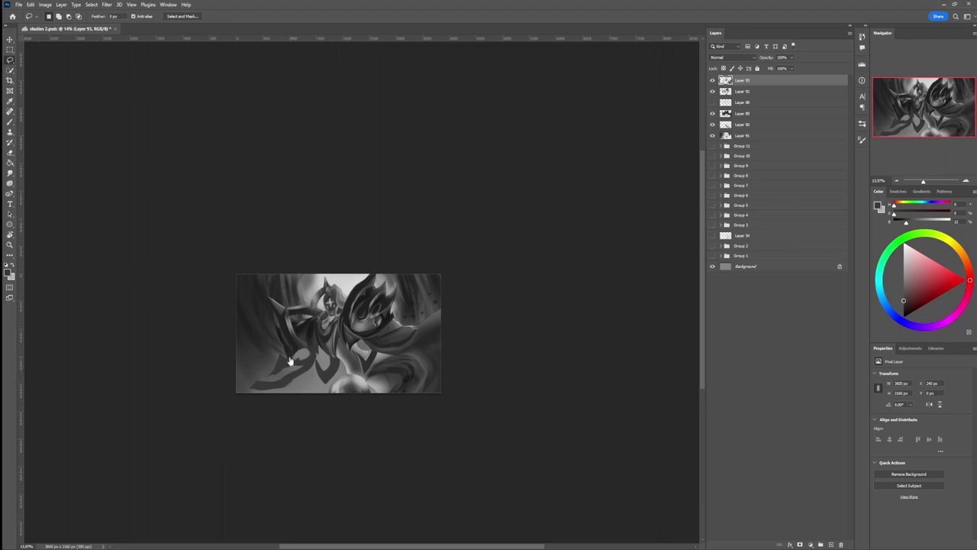
- Lock the layer's transparent pixels and shade the tapering shape with near-black at 10% brightness using a smaller brush
key(b)
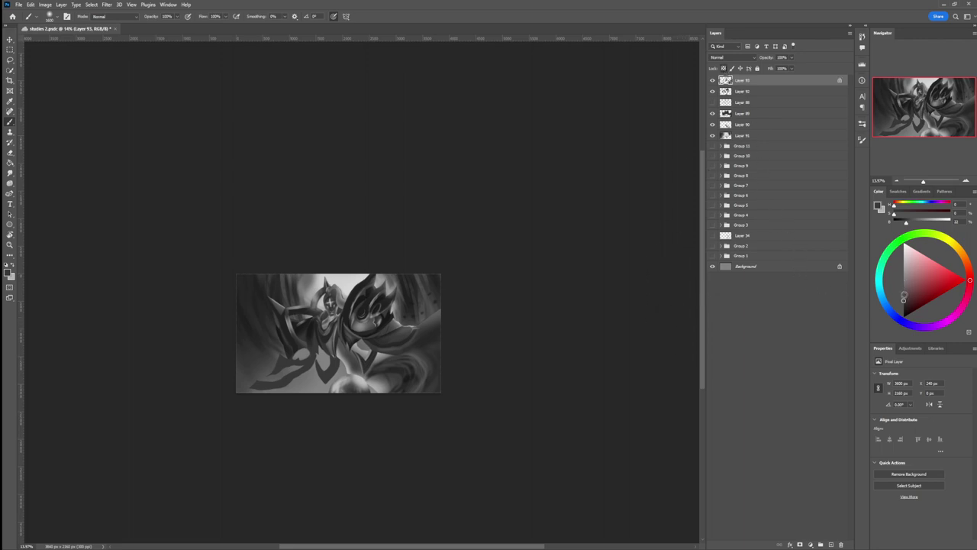
drag(904, 294, 903, 310)
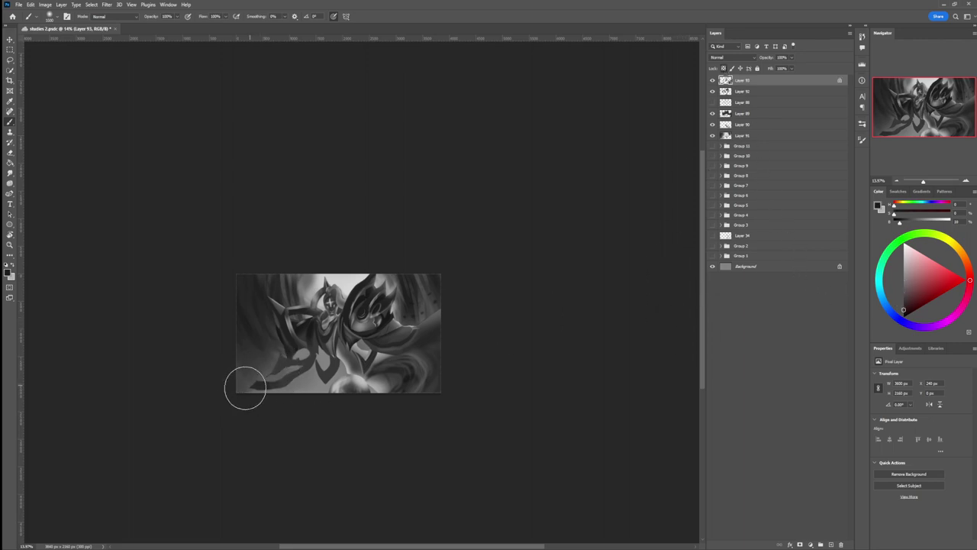
key(bracketleft)
key(bracketleft)
key(bracketleft)
key(bracketleft)
key(bracketleft)
key(bracketleft)
key(bracketleft)
key(bracketleft)
mouse_move(297, 369)
mouse_down()
mouse_move(288, 376)
mouse_move(306, 371)
mouse_up()
- Brush mid-grey highlights at 57% brightness along the tapering shape with varied brush sizes, undoing the last stroke
click(903, 275)
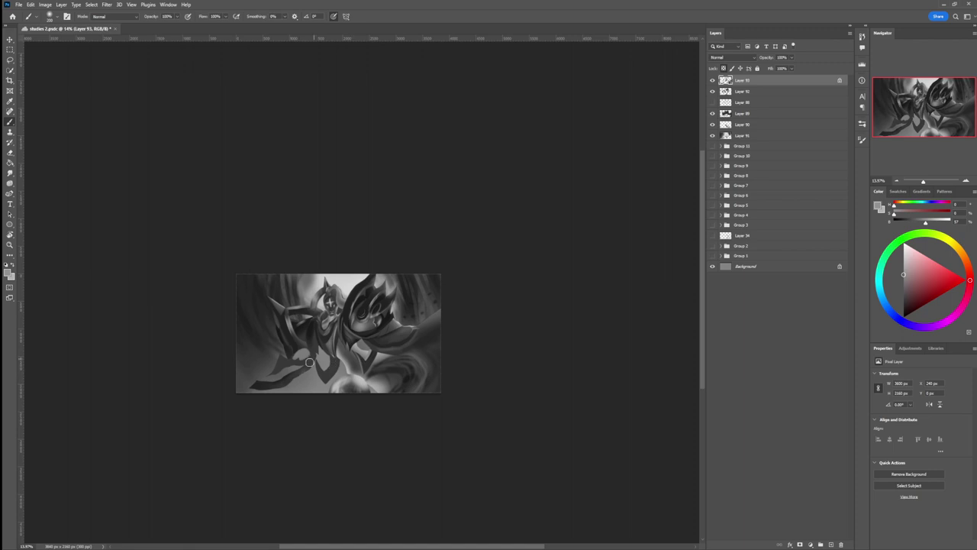
key(bracketleft)
key(bracketleft)
key(bracketleft)
key(bracketleft)
key(bracketleft)
key(bracketleft)
mouse_move(301, 370)
mouse_down()
mouse_move(281, 388)
mouse_move(254, 390)
mouse_up()
key(bracketright)
key(bracketright)
key(bracketright)
key(bracketright)
key(bracketright)
key(bracketright)
key(bracketright)
key(bracketright)
key(bracketright)
key(bracketright)
key(ctrl+z)
key(bracketleft)
key(bracketleft)
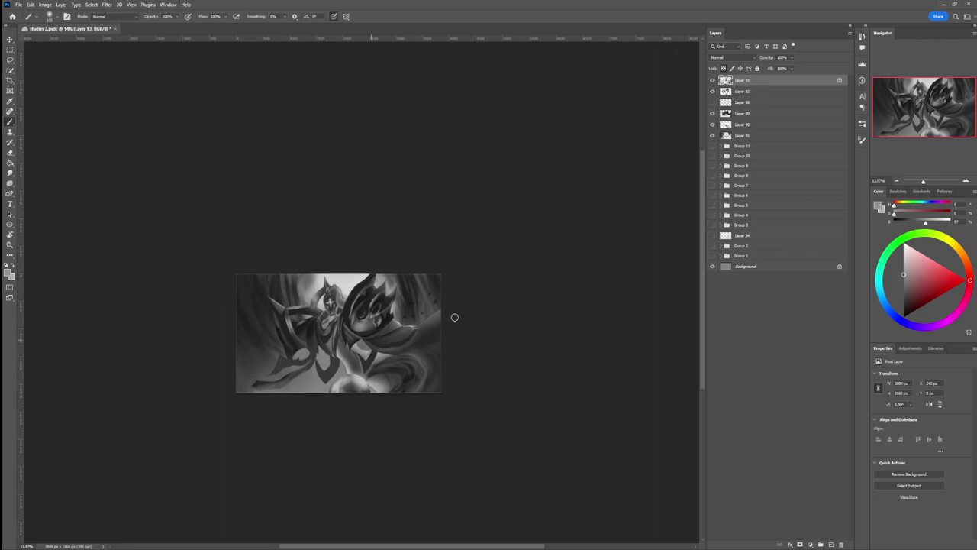
- Hide and show the top paint layer to compare the scene with and without its shading
key(l)
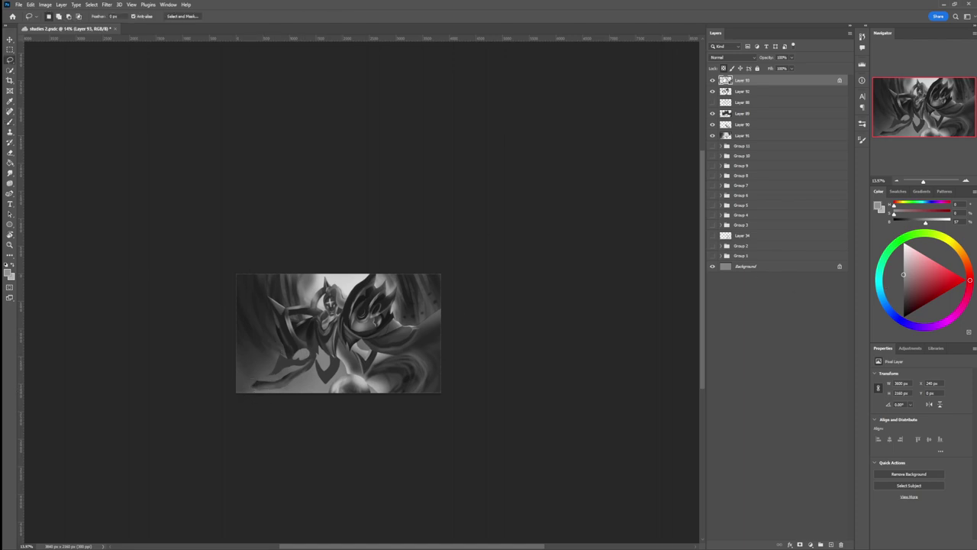
click(713, 81)
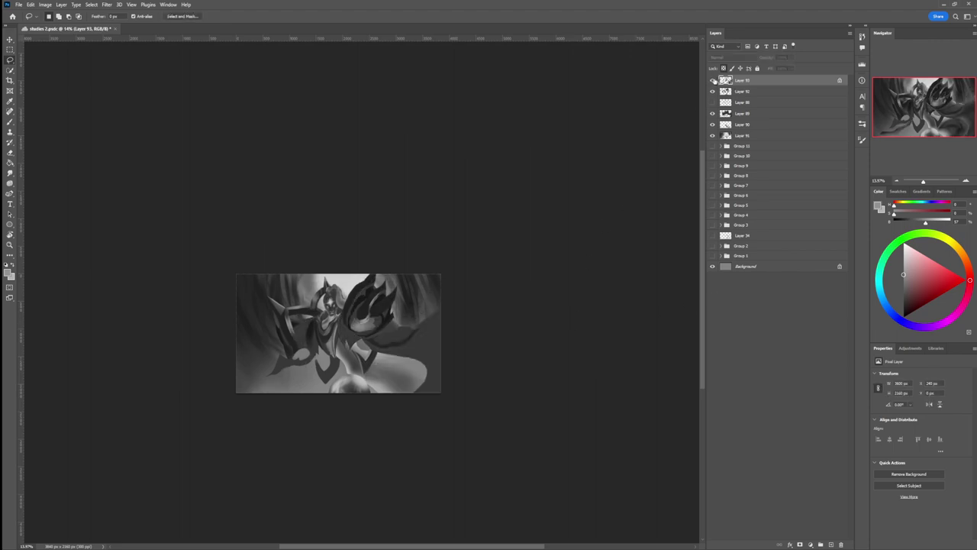
click(713, 80)
- Unlock the layer's transparent pixels and paint dark grey at 21% brightness along the tapering shape's lower edge, resizing the brush
key(b)
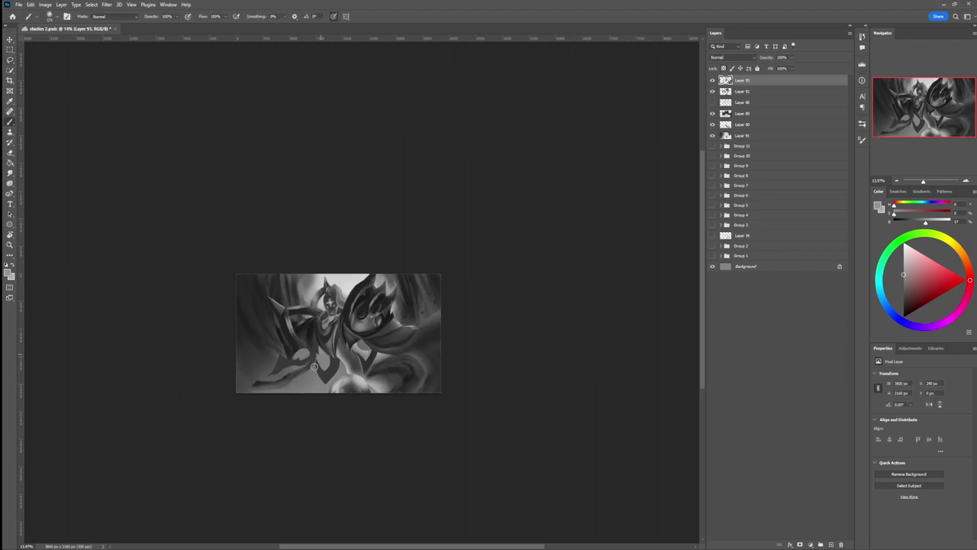
click(904, 300)
mouse_move(277, 389)
mouse_down()
mouse_move(247, 397)
mouse_move(285, 392)
mouse_move(309, 376)
mouse_up()
key(bracketright)
key(bracketright)
key(bracketright)
key(bracketright)
key(bracketright)
key(bracketright)
key(bracketright)
key(bracketright)
key(bracketright)
key(bracketleft)
key(bracketleft)
key(bracketleft)
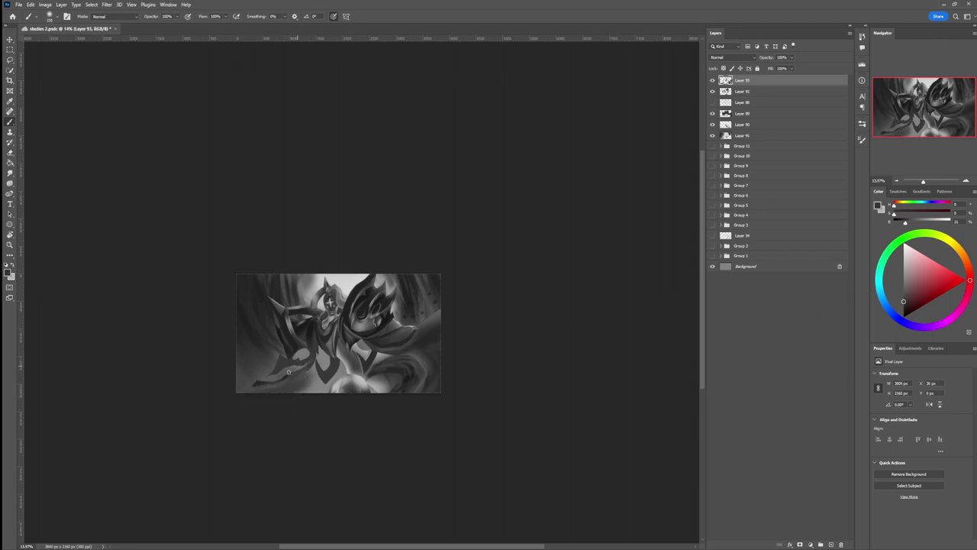
- Paint darker folds at 11% brightness beneath the tapering shape near the canvas's bottom-left edge, resizing the brush
click(897, 304)
key(bracketright)
key(bracketright)
key(bracketright)
mouse_move(288, 385)
mouse_down()
mouse_move(297, 384)
mouse_move(274, 393)
mouse_up()
key([)
key([)
key([)
key([)
key([)
key([)
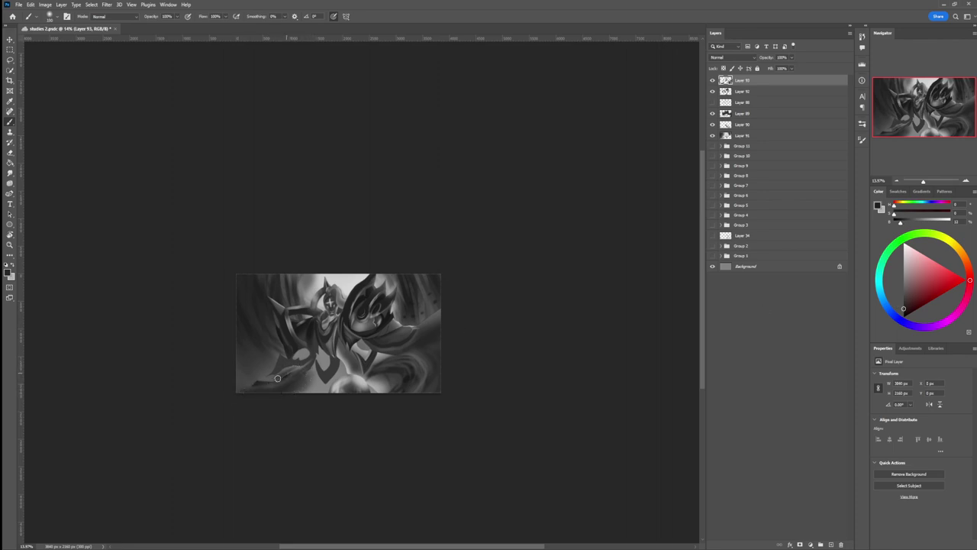
- Extend the dark sweeping form down to the canvas's bottom-left edge with broad strokes at 11% brightness and an enlarged brush
key(bracketright)
key(bracketright)
key(bracketright)
key(bracketright)
key(bracketright)
key(bracketright)
mouse_move(266, 377)
mouse_down()
mouse_move(240, 395)
mouse_move(255, 398)
mouse_up()
drag(314, 371, 282, 405)
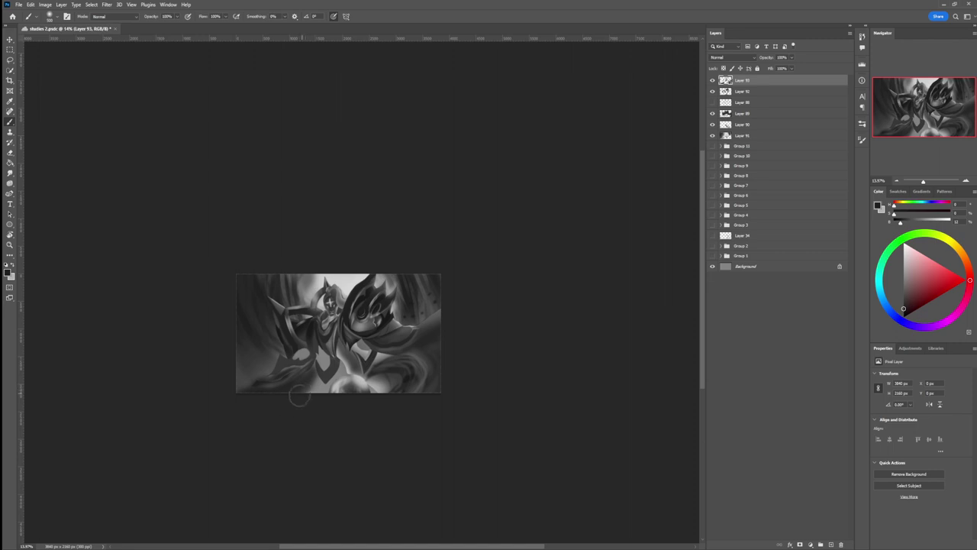
- Lasso the background area between the dark sweeping form and the glowing sphere, starting beneath the torso
key(z)
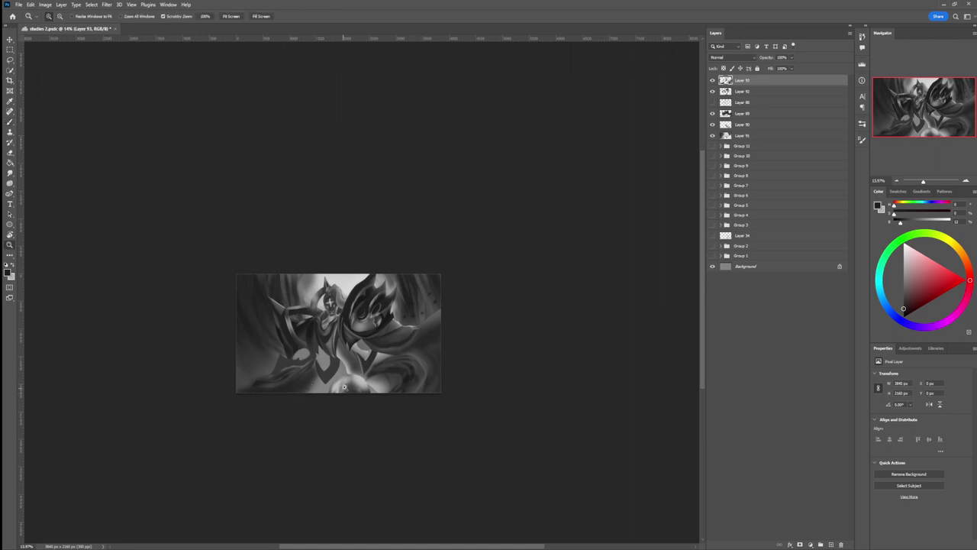
drag(343, 387, 317, 386)
key(l)
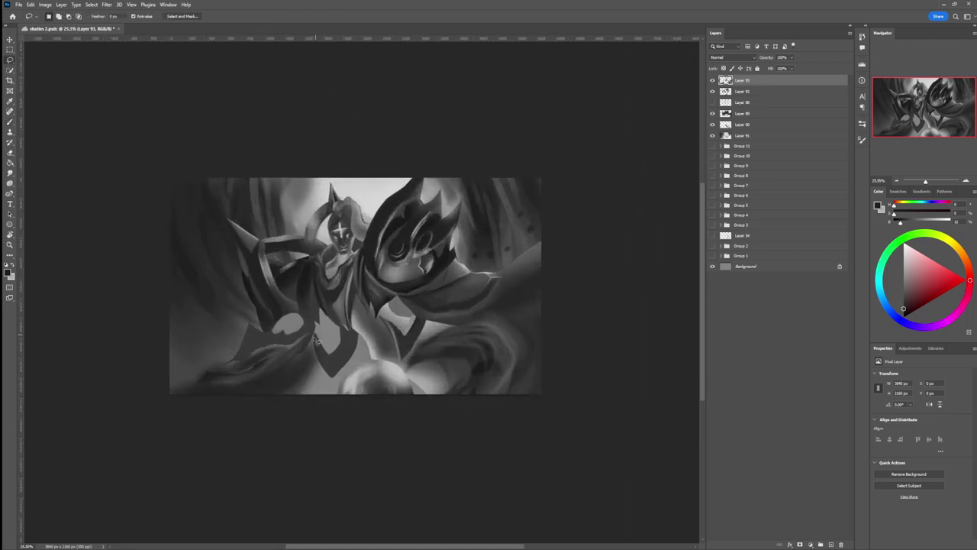
mouse_move(315, 336)
mouse_down()
mouse_move(333, 380)
mouse_move(316, 337)
mouse_up()
key(b)
- Brush soft light grey at 62% brightness into the selected area beside the sphere with a much larger brush, and clear the selection
click(904, 271)
key(bracketright)
key(bracketright)
key(bracketright)
key(bracketright)
key(bracketright)
key(bracketright)
key(bracketright)
key(bracketright)
key(bracketright)
mouse_move(341, 390)
mouse_down()
mouse_move(323, 327)
mouse_move(341, 358)
mouse_move(331, 385)
mouse_move(362, 363)
mouse_up()
key(ctrl+d)
- Shade the pointed hanging cloth beside the sphere with dark greys at 19% and 11% brightness using a smaller brush
key(z)
key(b)
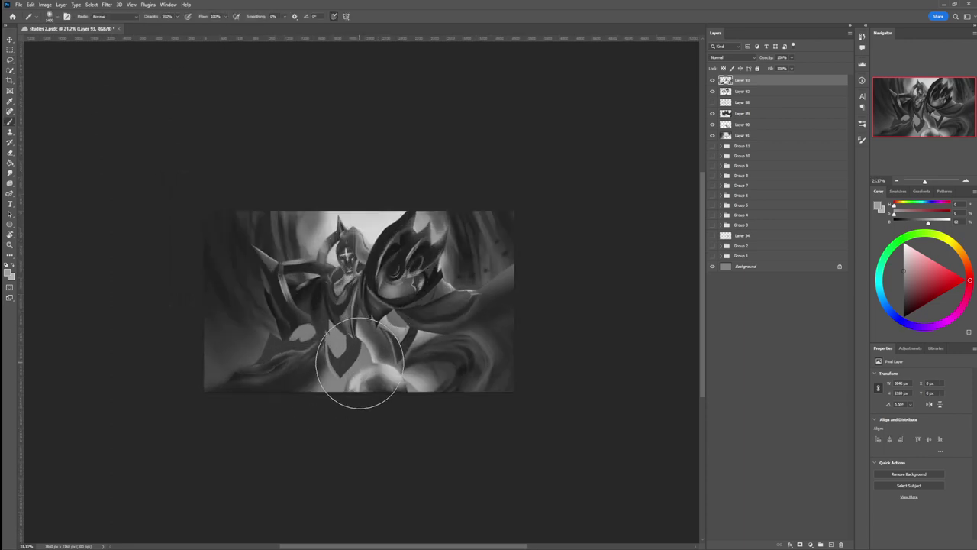
click(904, 303)
key(bracketleft)
key(bracketleft)
key(bracketleft)
key(bracketleft)
key(bracketleft)
key(bracketleft)
key(bracketleft)
key(bracketleft)
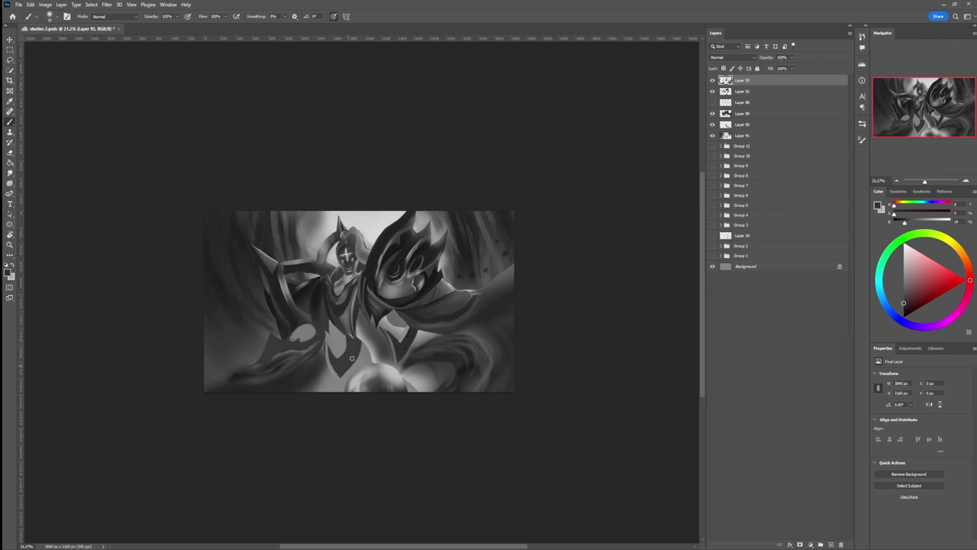
click(903, 308)
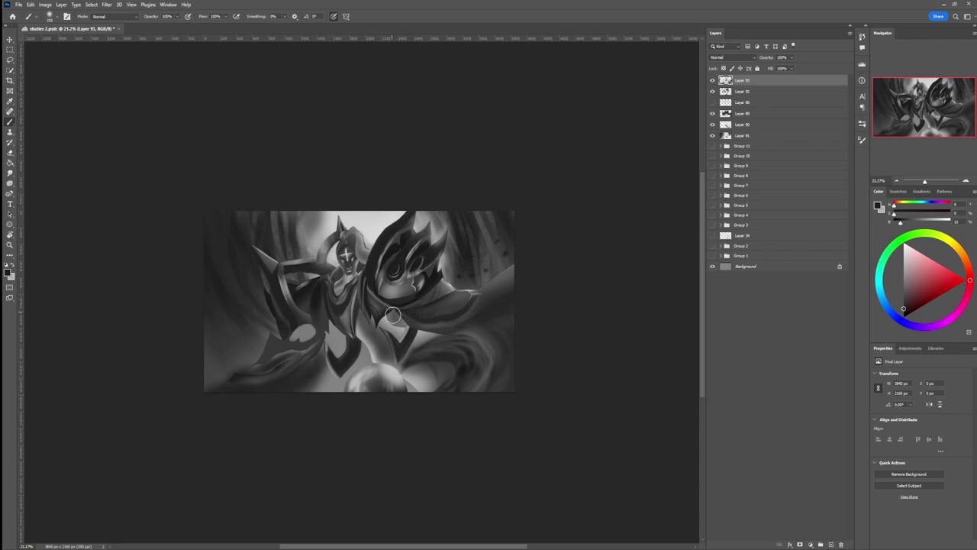
- Darken the upper part of the pointed hanging cloth beneath the claw at 11% brightness with an enlarged soft brush
key(bracketright)
key(bracketright)
key(bracketright)
key(bracketright)
key(bracketright)
key(bracketright)
key(bracketright)
mouse_move(398, 323)
mouse_down()
mouse_move(387, 304)
mouse_move(418, 302)
mouse_move(387, 306)
mouse_up()
key(bracketright)
key(bracketright)
key(bracketright)
key(bracketright)
key(bracketright)
key(bracketleft)
key(bracketleft)
key(bracketleft)
key(bracketleft)
key(bracketleft)
key(bracketleft)
key(bracketleft)
key(bracketleft)
key(bracketleft)
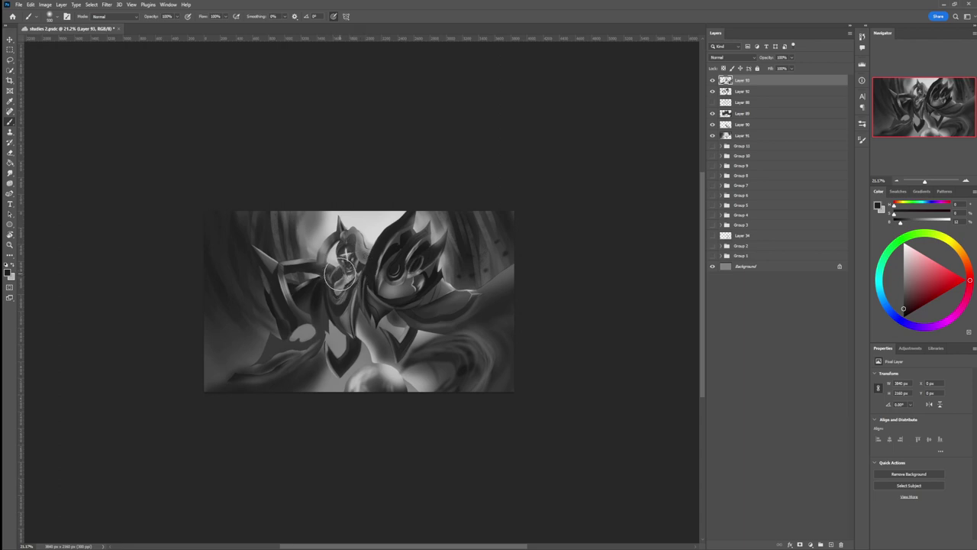
- Toggle Layer 89's visibility to compare the whole painting with and without it, leaving the layer shown
key(z)
drag(309, 319, 302, 303)
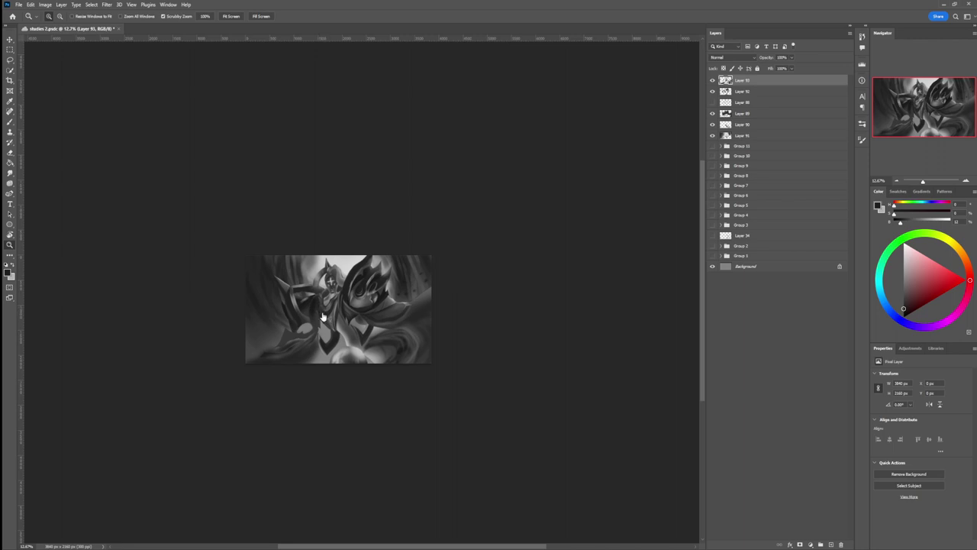
key(b)
click(739, 114)
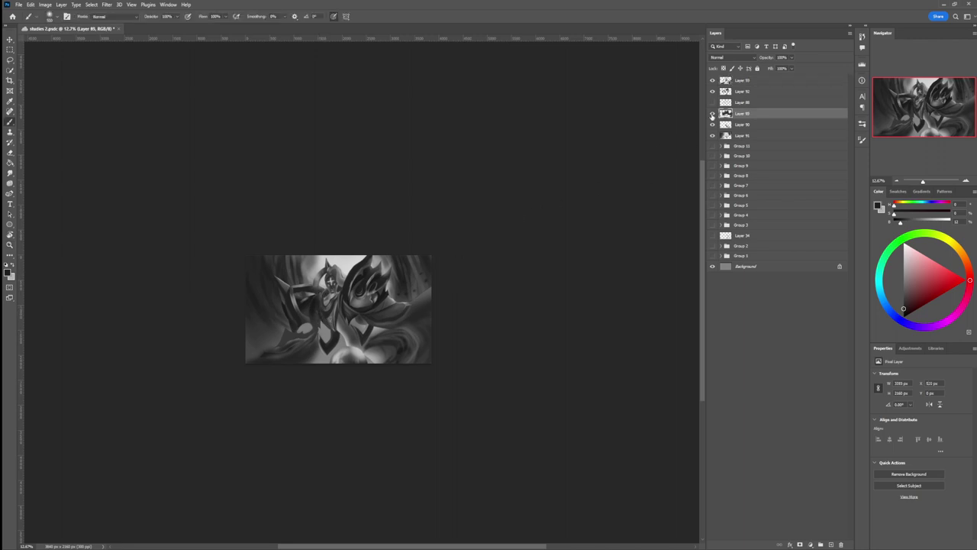
click(713, 114)
click(713, 114)
click(713, 114)
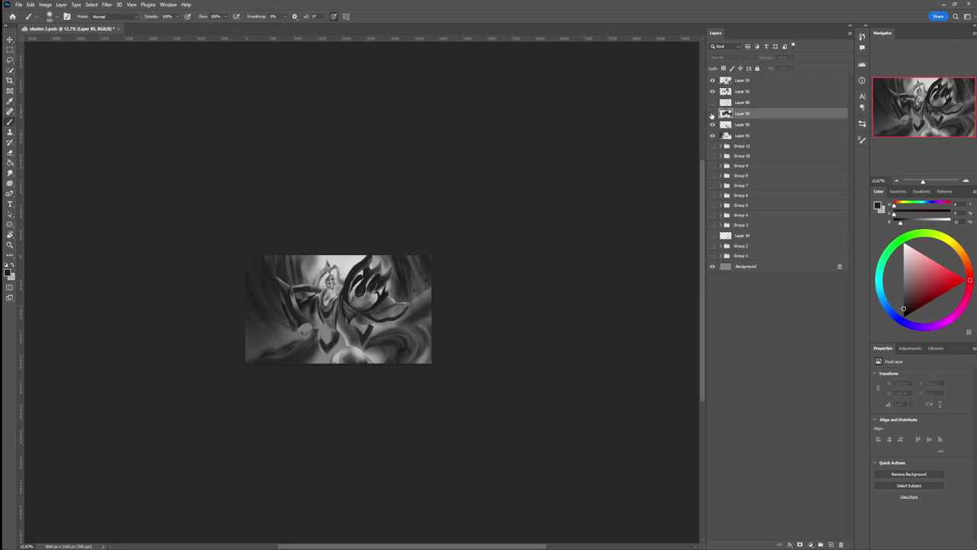
click(713, 114)
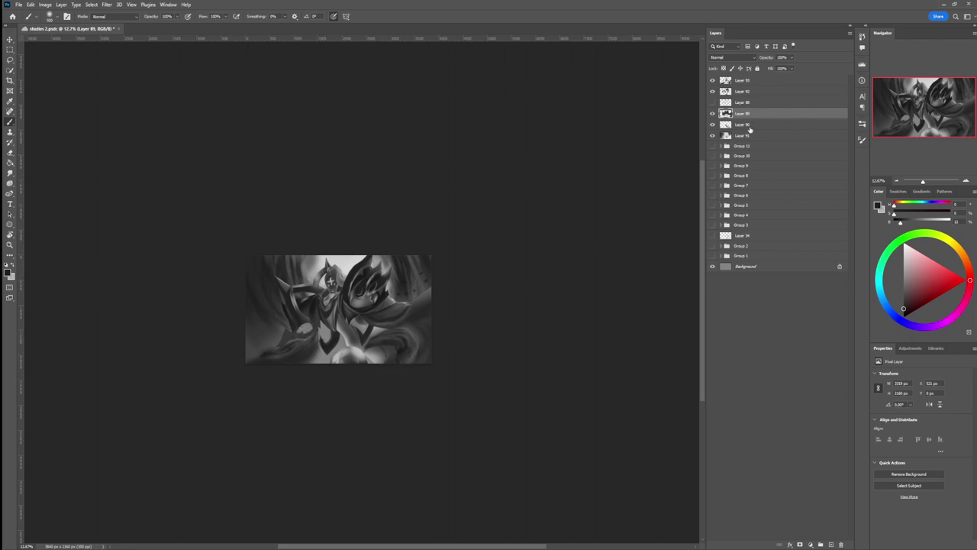
- Brush soft light grey at 65% brightness onto Layer 91 behind the creature's raised left-hand arm, using a much larger brush
click(748, 127)
click(739, 138)
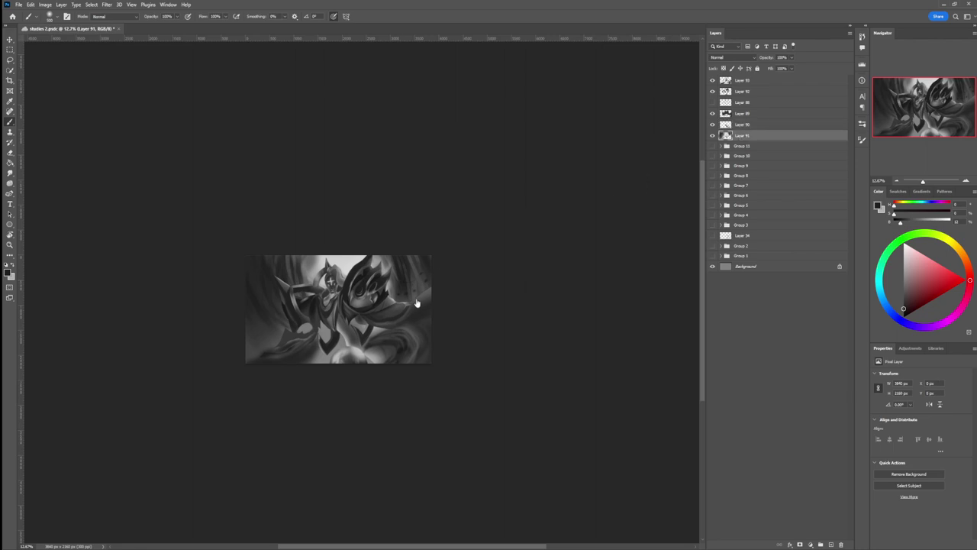
click(904, 269)
key(bracketright)
key(bracketright)
key(bracketright)
key(bracketright)
key(bracketright)
key(bracketright)
key(bracketright)
key(bracketright)
key(bracketright)
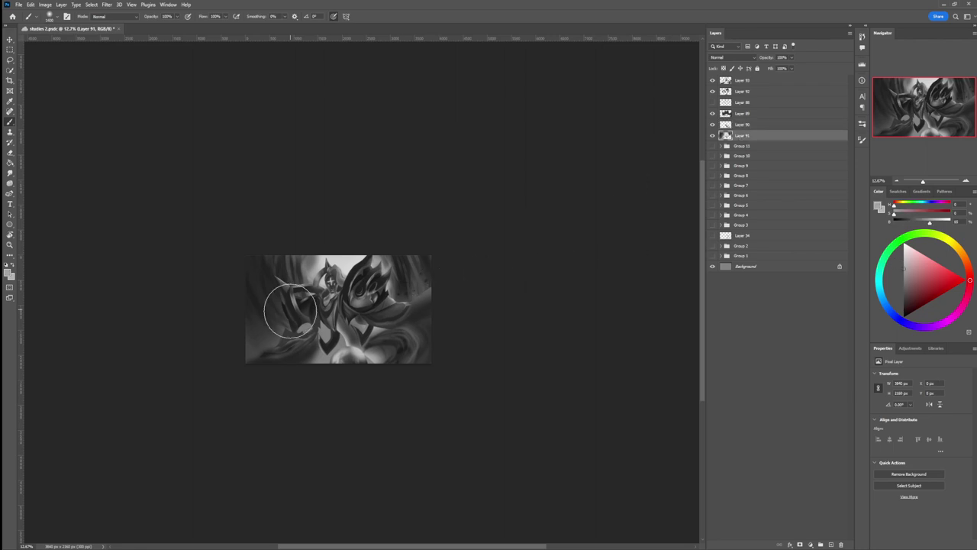
drag(290, 311, 289, 309)
key(bracketleft)
key(bracketleft)
key(bracketleft)
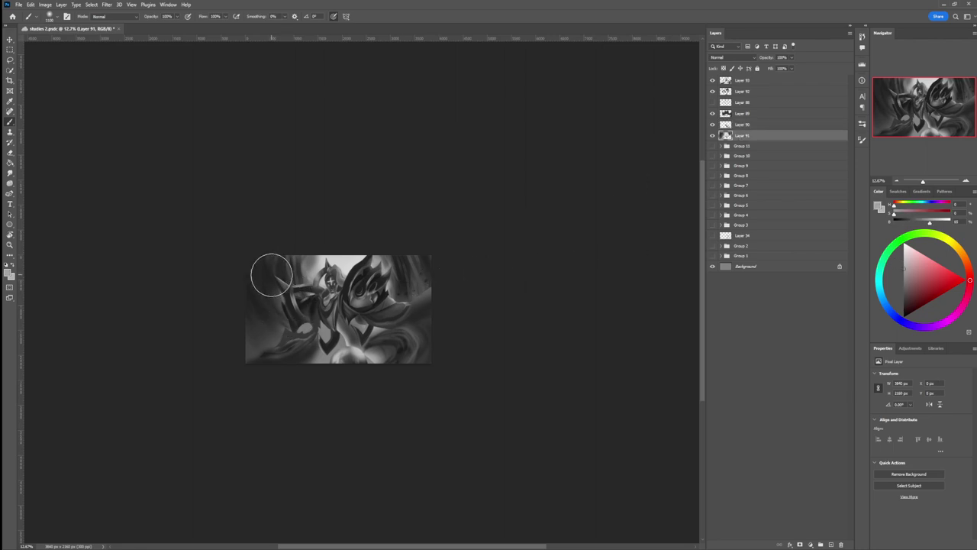
- Save the document and add softer light behind the spiky left-hand arm with a smaller brush
key(ctrl+s)
key(bracketleft)
key(bracketleft)
mouse_move(284, 307)
mouse_down()
mouse_move(294, 329)
mouse_move(281, 308)
mouse_up()
key(bracketleft)
key(bracketleft)
key(bracketleft)
key(bracketleft)
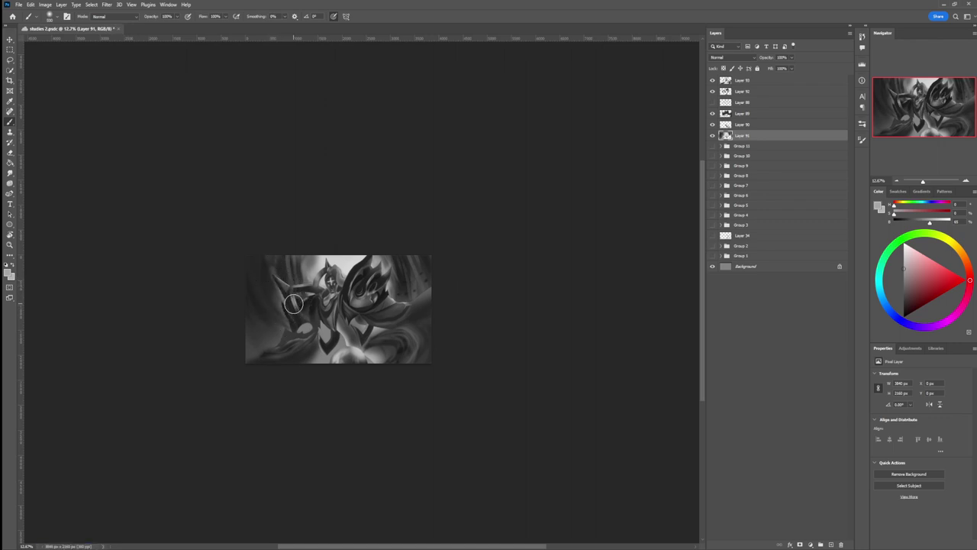
- Glaze more light grey around the elbow of the left-hand arm on Layer 91 with an enlarged brush
key(bracketright)
key(bracketright)
key(bracketright)
key(bracketright)
key(bracketright)
key(bracketright)
mouse_move(291, 295)
mouse_down()
mouse_move(313, 299)
mouse_move(299, 294)
mouse_up()
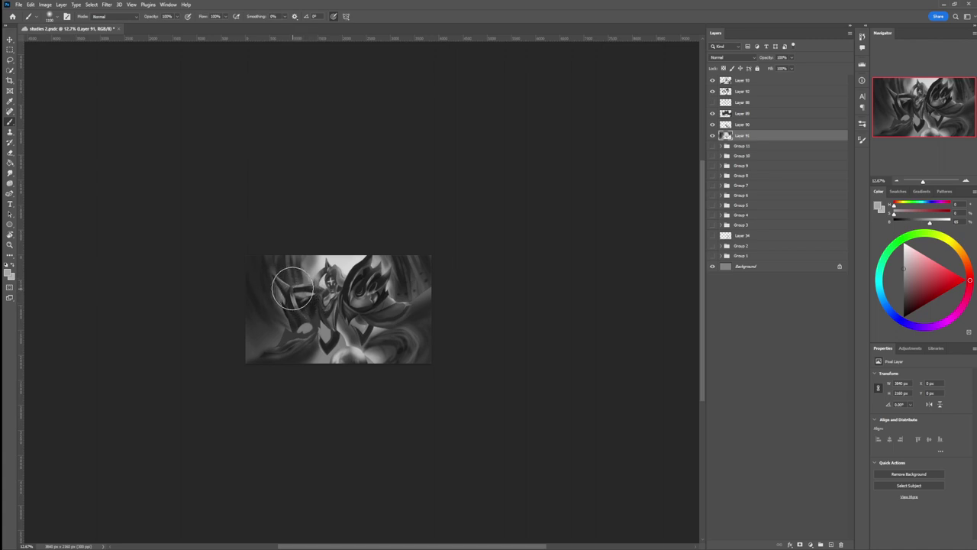
- Paint thin light streaks down the background folds behind the left-hand arm with a much smaller brush
key(bracketleft)
key(bracketleft)
key(bracketleft)
key(bracketleft)
key(bracketleft)
key(bracketleft)
key(bracketleft)
key(bracketleft)
key(bracketleft)
key(bracketleft)
key(bracketright)
key(bracketright)
key(bracketright)
drag(270, 259, 295, 308)
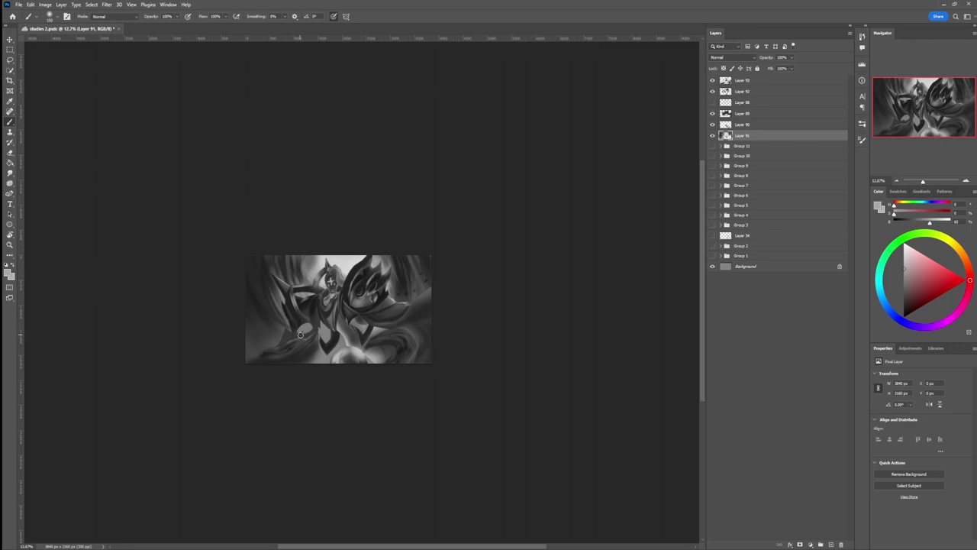
- Brush soft light grey into the background beside the large claw, above the sweeping form, with a larger brush
key(bracketright)
key(bracketright)
key(bracketright)
key(bracketright)
key(bracketright)
key(bracketright)
key(bracketright)
drag(413, 299, 421, 287)
- Add light streaks beside the large claw and scatter small light specks over the background on Layer 91 with a small brush
key(bracketleft)
key(bracketleft)
key(bracketleft)
key(bracketleft)
key(bracketleft)
key(bracketleft)
key(bracketright)
key(bracketright)
key(bracketright)
drag(405, 277, 412, 295)
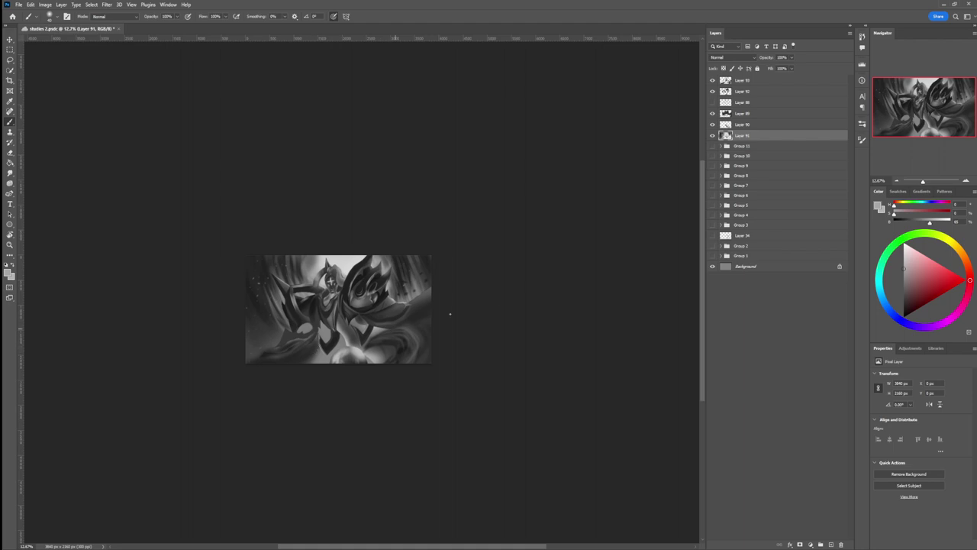
- Scatter small dark debris at 7% brightness on Layer 93 around the glowing sphere and over the sweeping forms
click(739, 81)
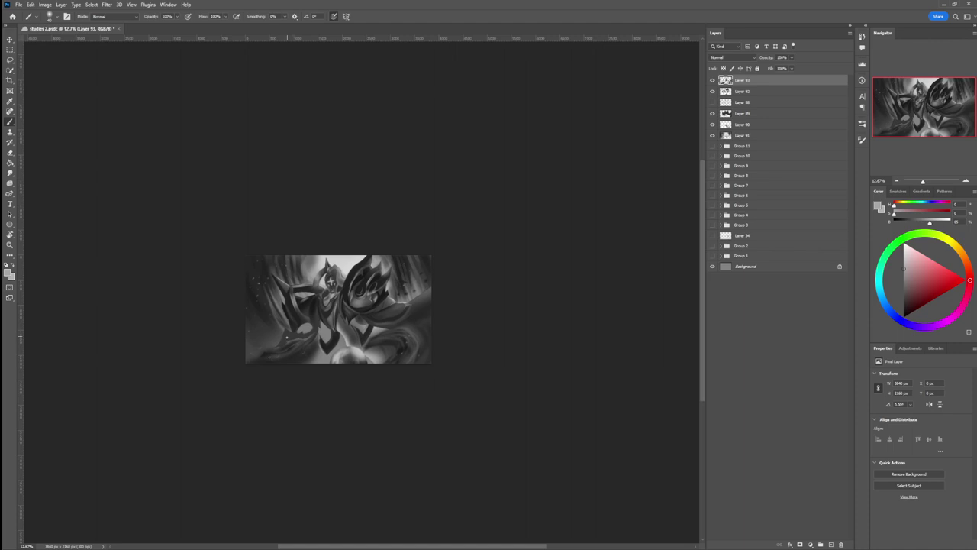
key(z)
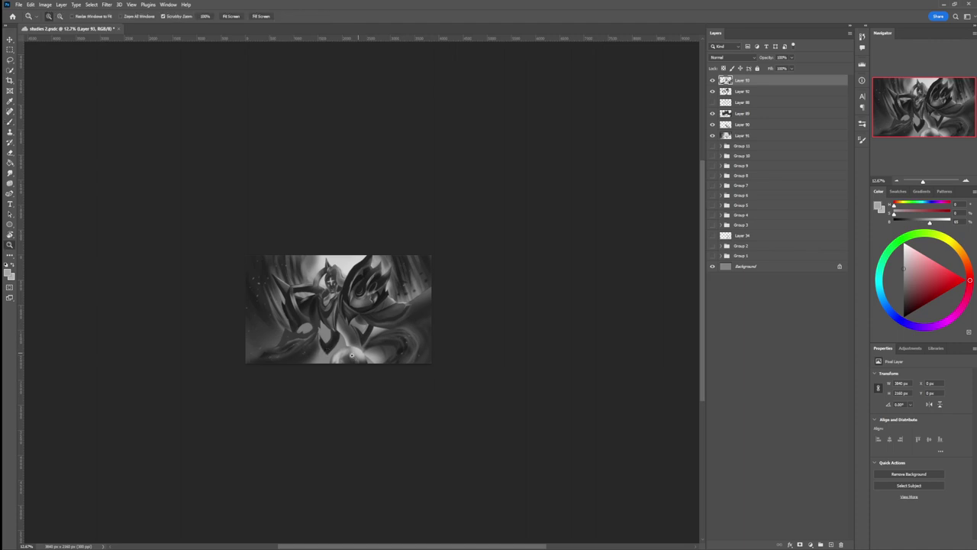
drag(348, 350, 397, 351)
key(b)
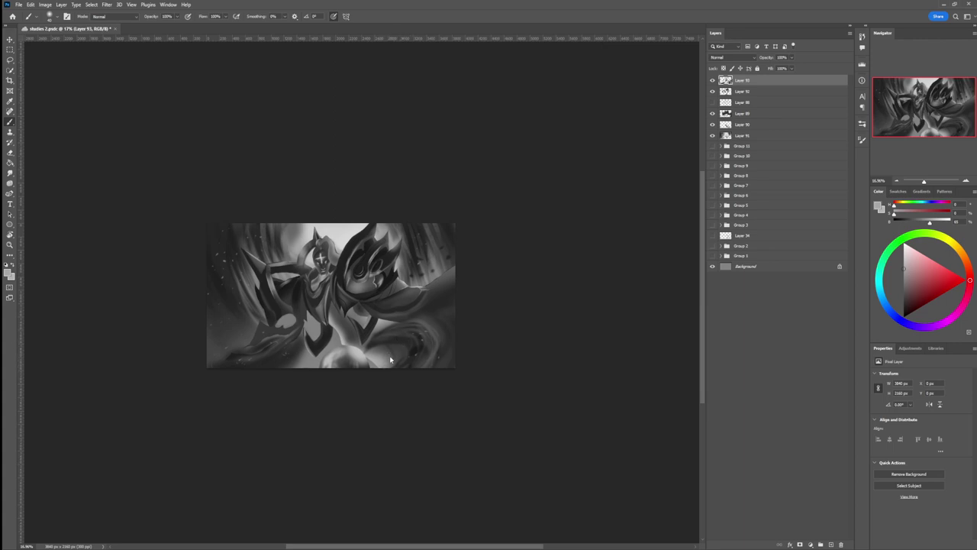
key(l)
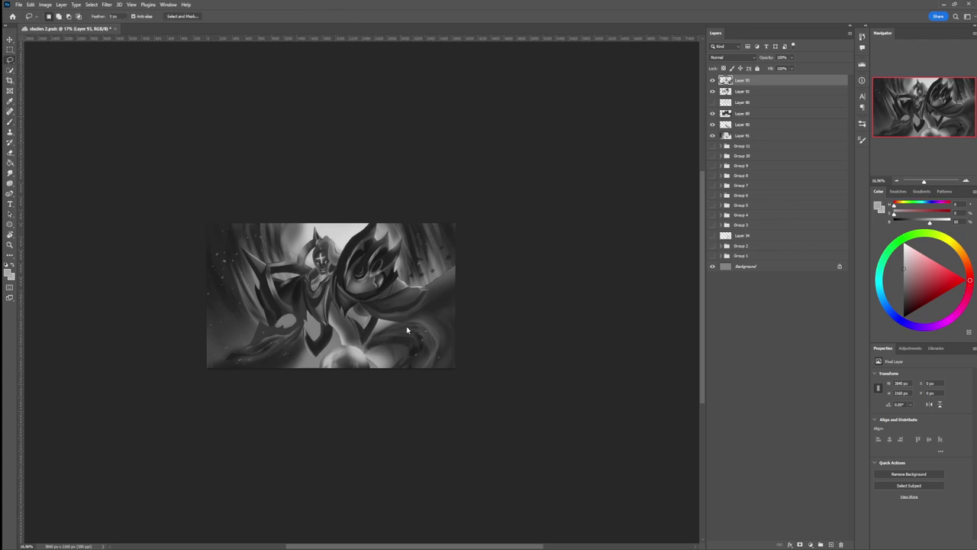
key(b)
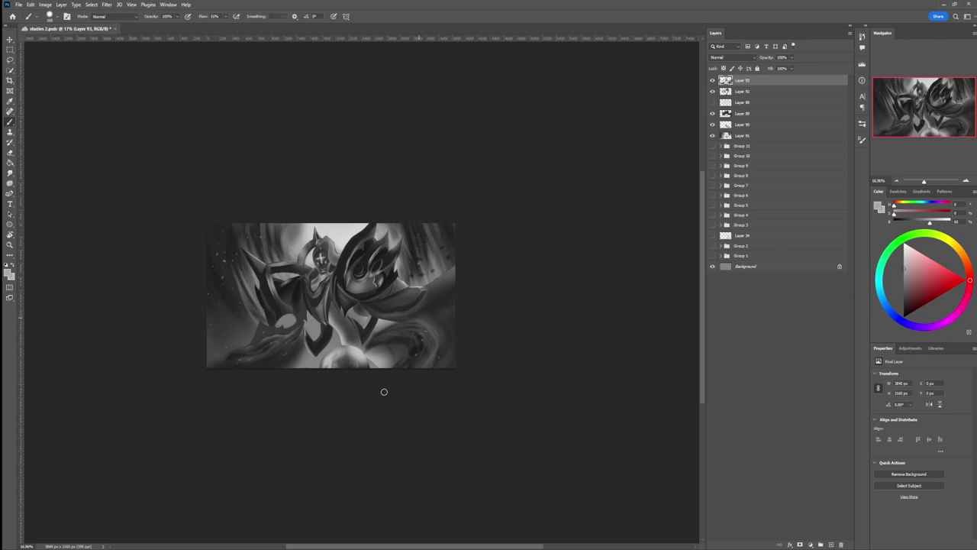
click(904, 308)
click(903, 311)
drag(367, 366, 366, 351)
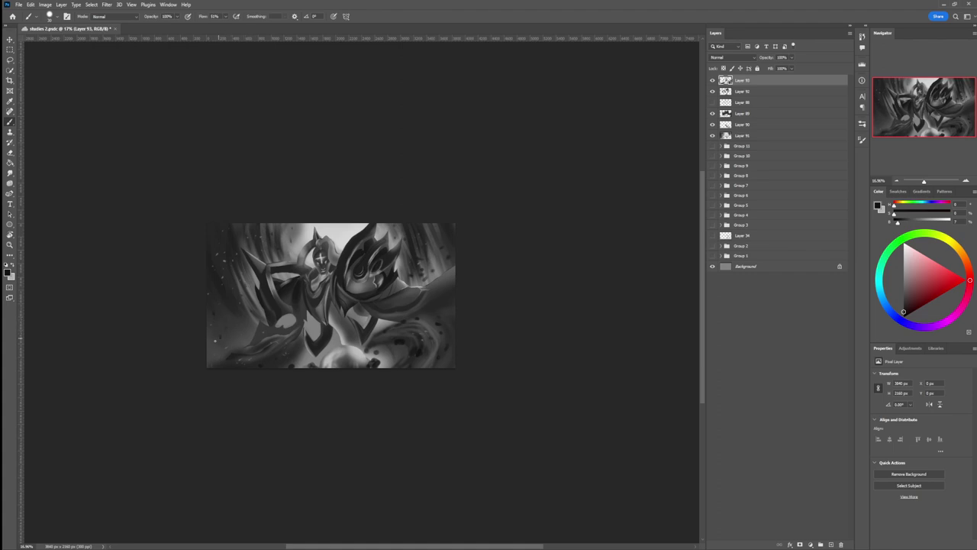
key(z)
mouse_move(332, 376)
mouse_down()
mouse_move(313, 376)
mouse_move(349, 376)
mouse_up()
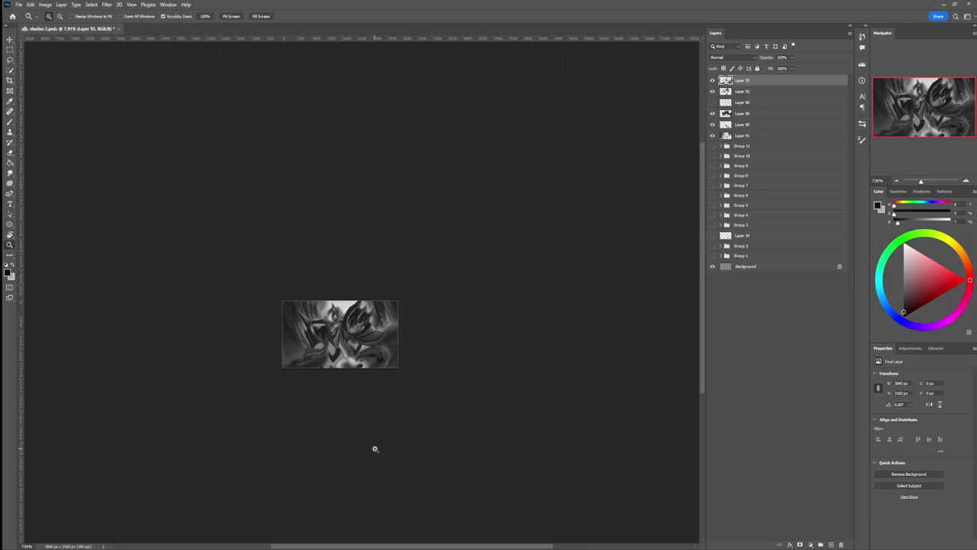
scroll(329, 430, up, 2)
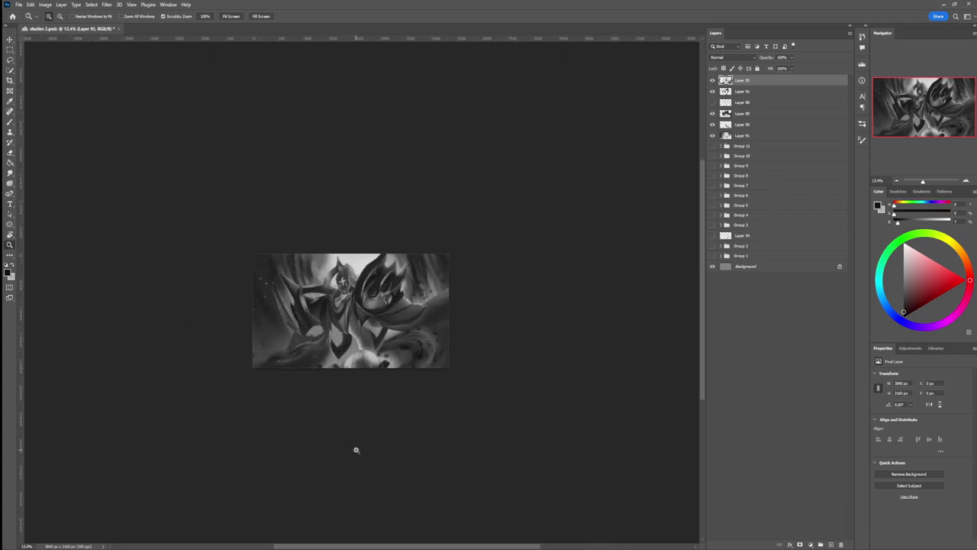